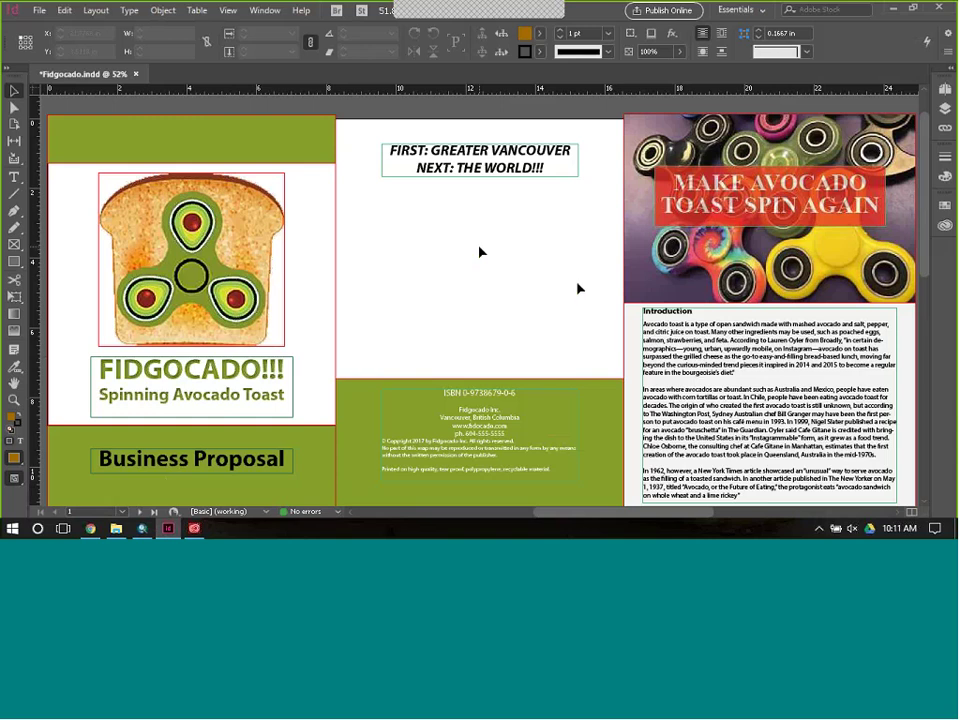
- Look through the Fidgocado brochure from the cover page down to the business plan spread
scroll(594, 306, down, 2)
scroll(592, 309, down, 6)
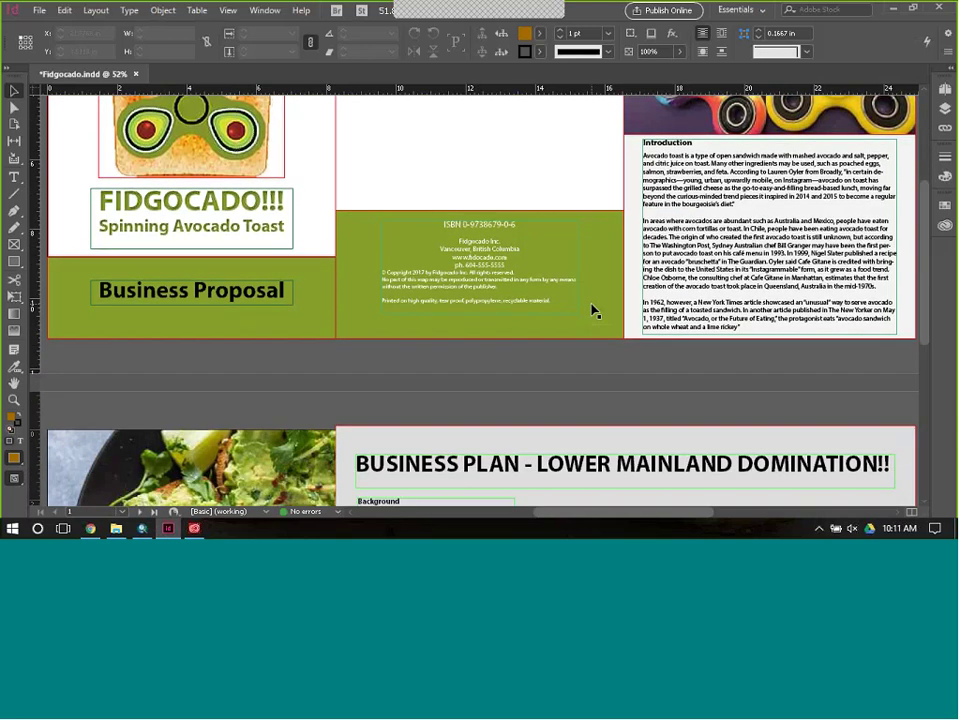
scroll(590, 312, down, 2)
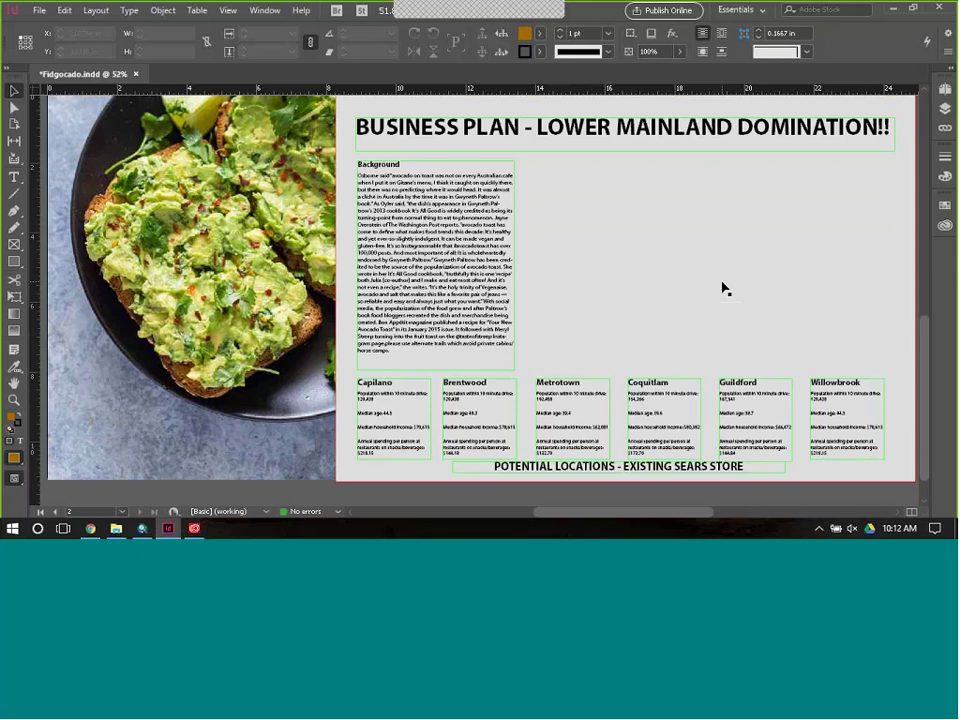
- Switch to Chrome and search the Adobe Add-ons site for "arcgis"
click(895, 12)
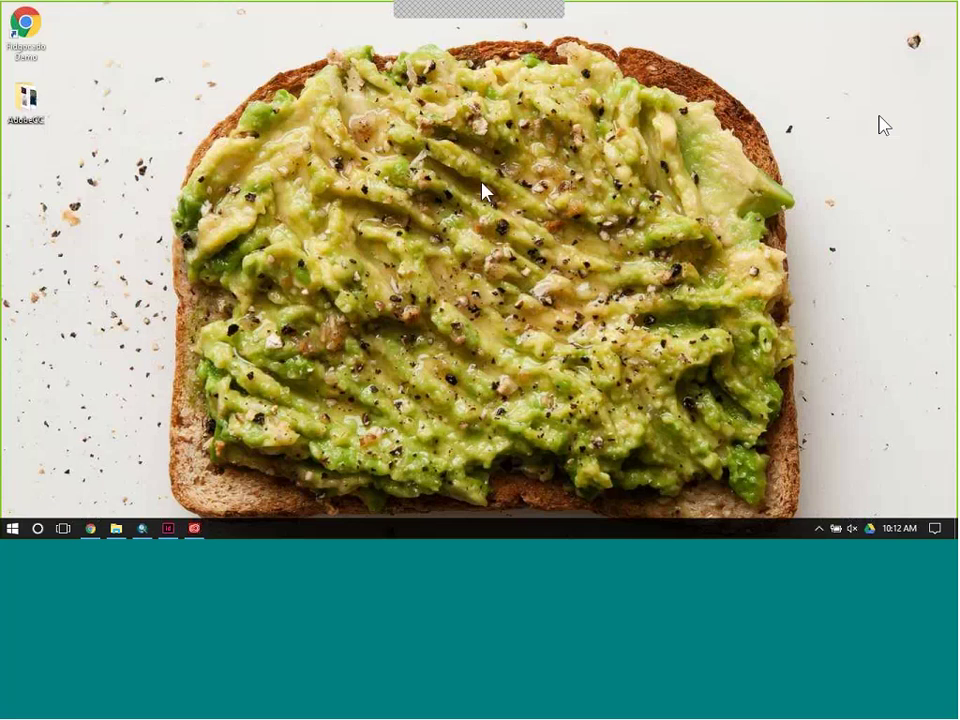
click(90, 528)
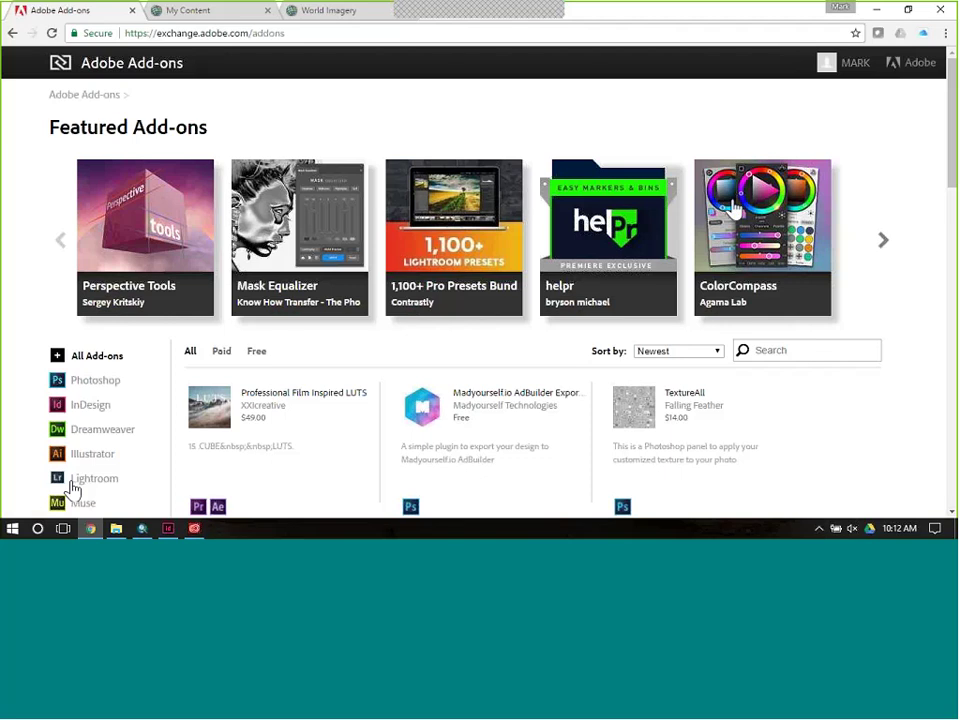
click(846, 78)
click(799, 349)
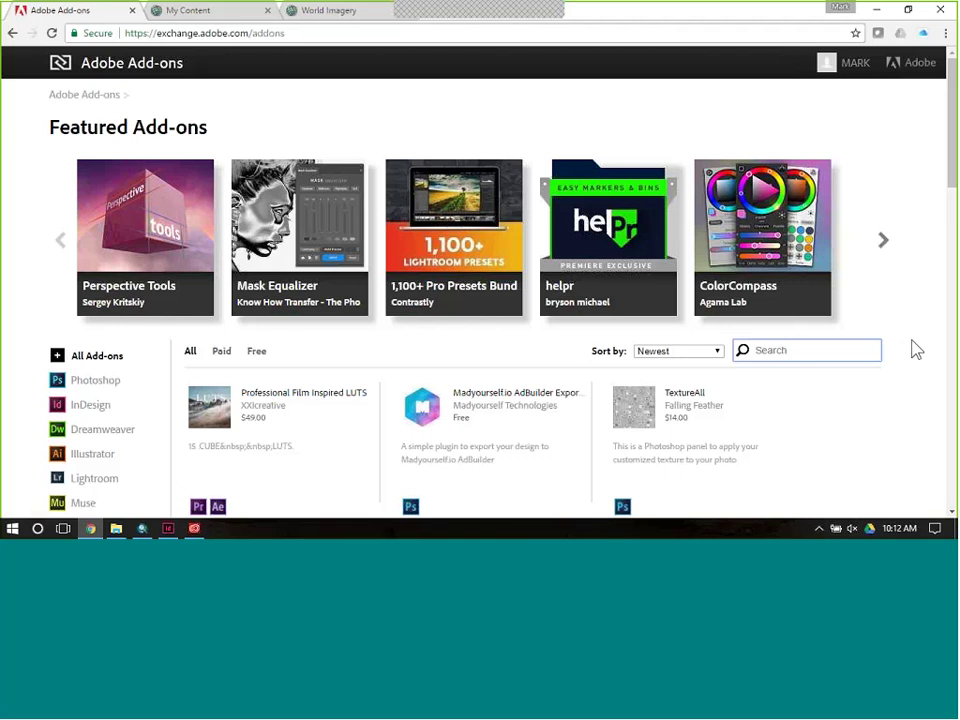
text(arcgis)
key(Return)
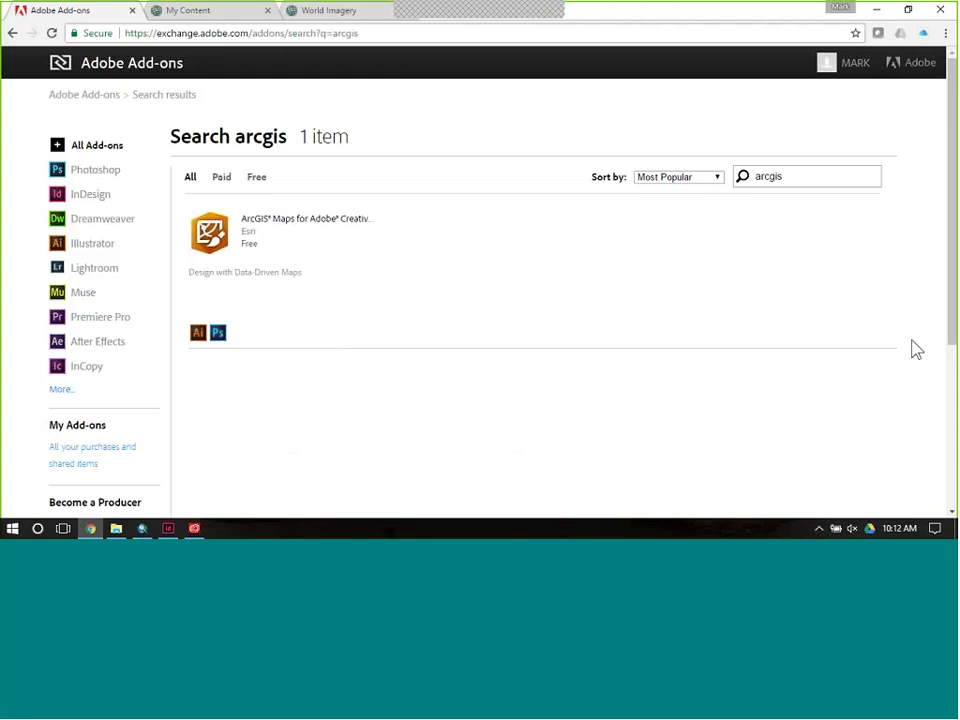
- Open the ArcGIS Maps for Adobe Creative Cloud add-on page and review its description, demo link and previews
click(345, 224)
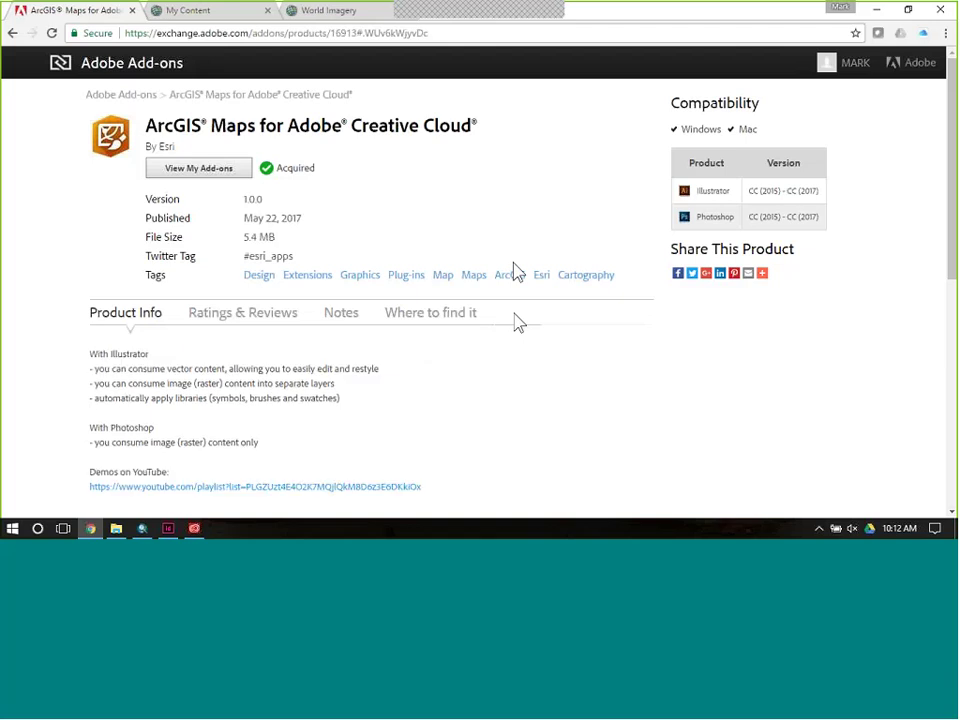
scroll(518, 322, down, 3)
scroll(518, 322, down, 3)
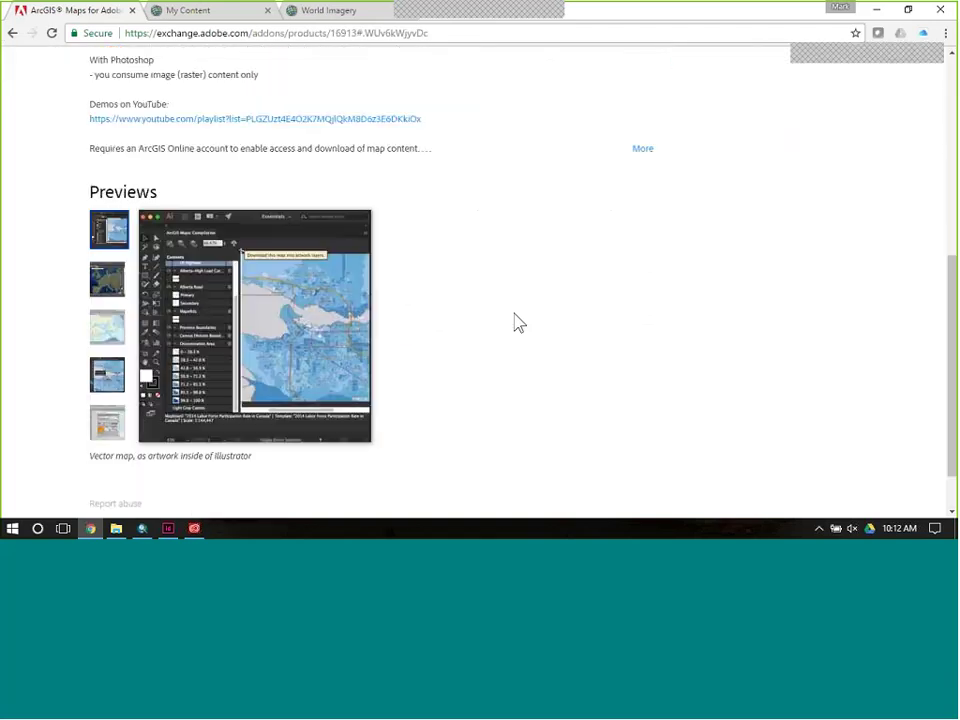
scroll(518, 322, up, 3)
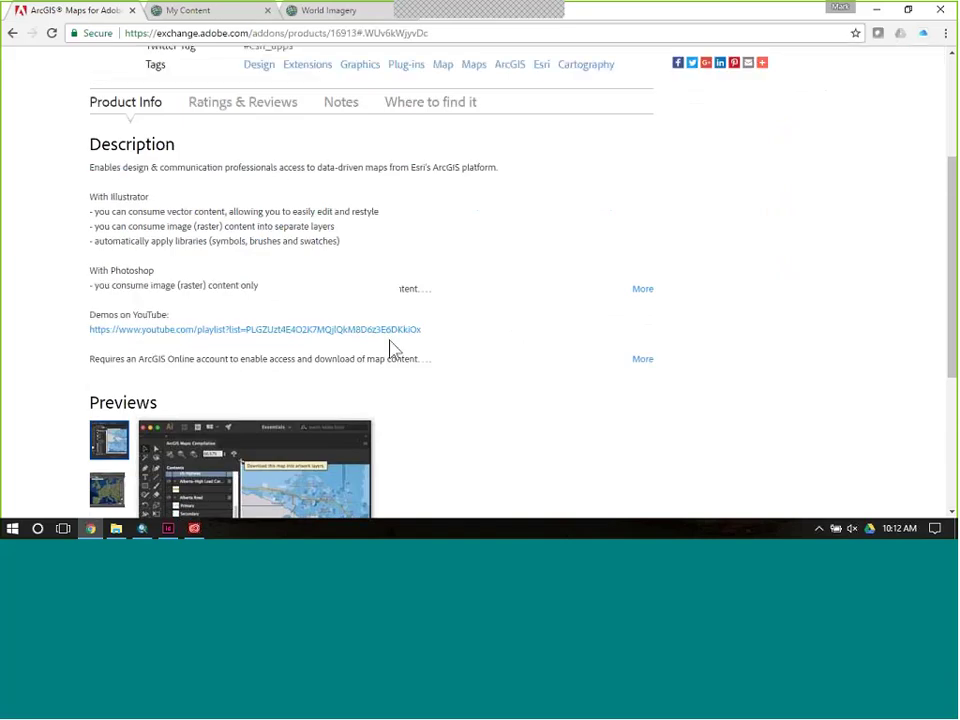
click(265, 335)
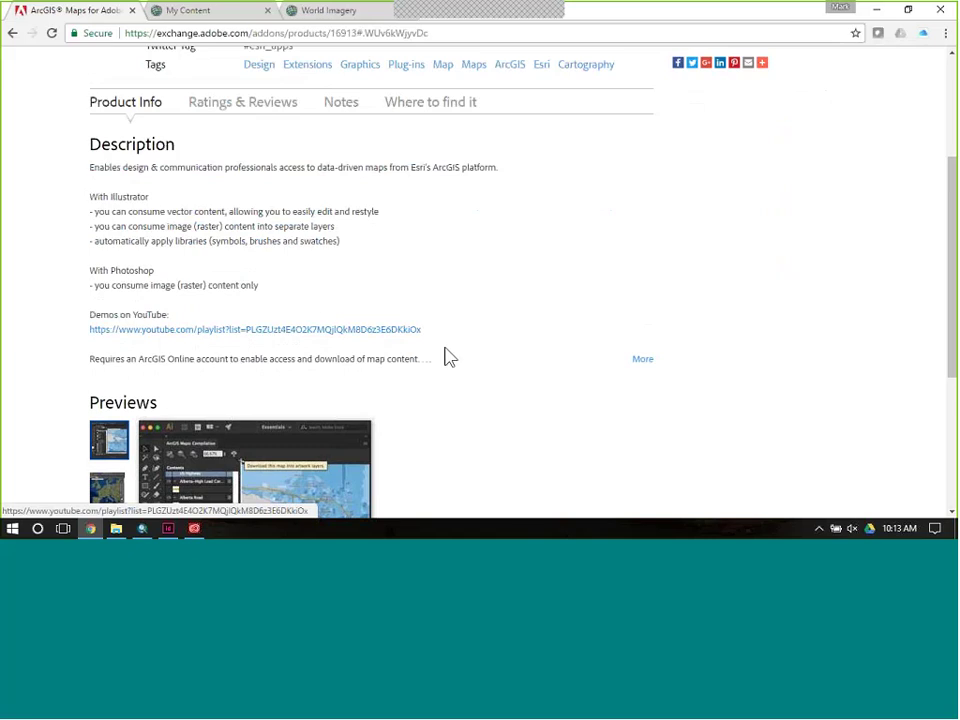
scroll(470, 360, up, 3)
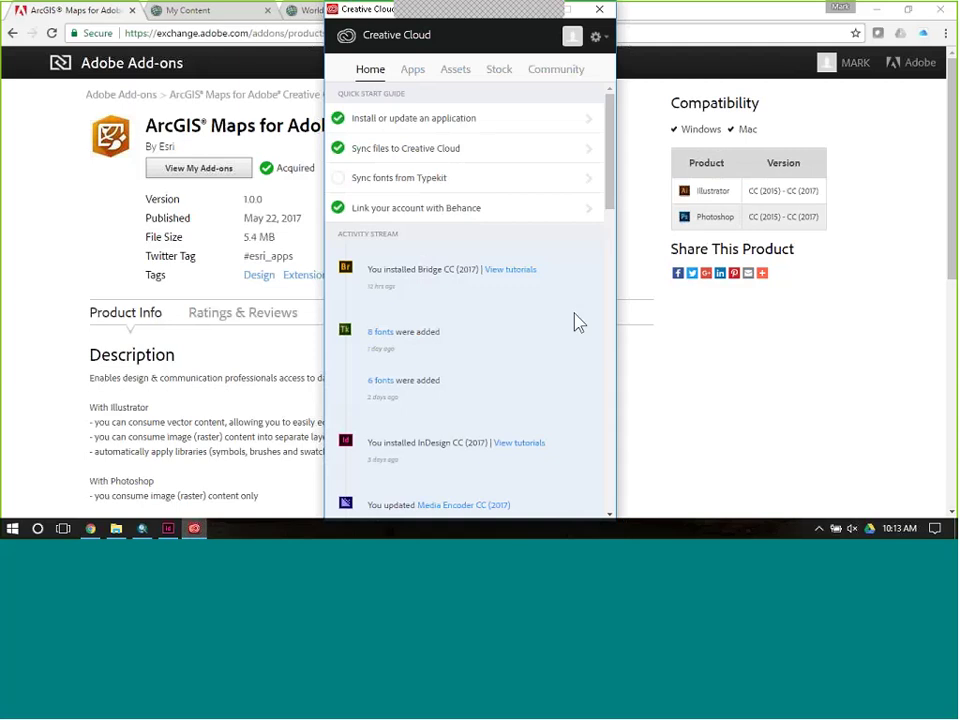
- Review the ArcGIS Maps add-on entries in the Creative Cloud activity stream and close the Creative Cloud window
scroll(575, 322, down, 5)
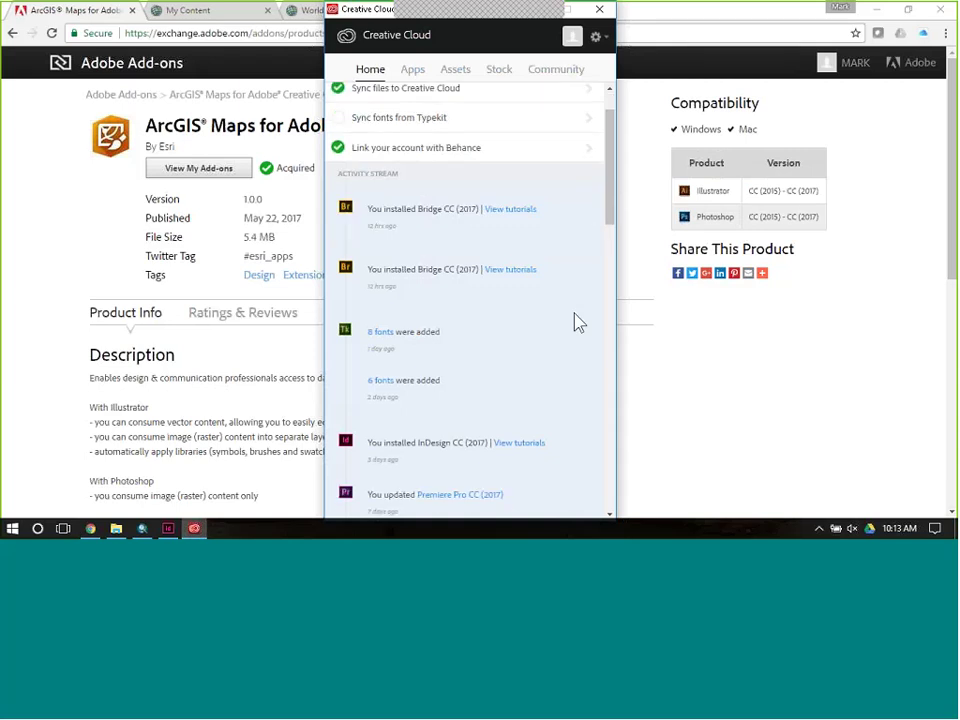
scroll(575, 322, down, 8)
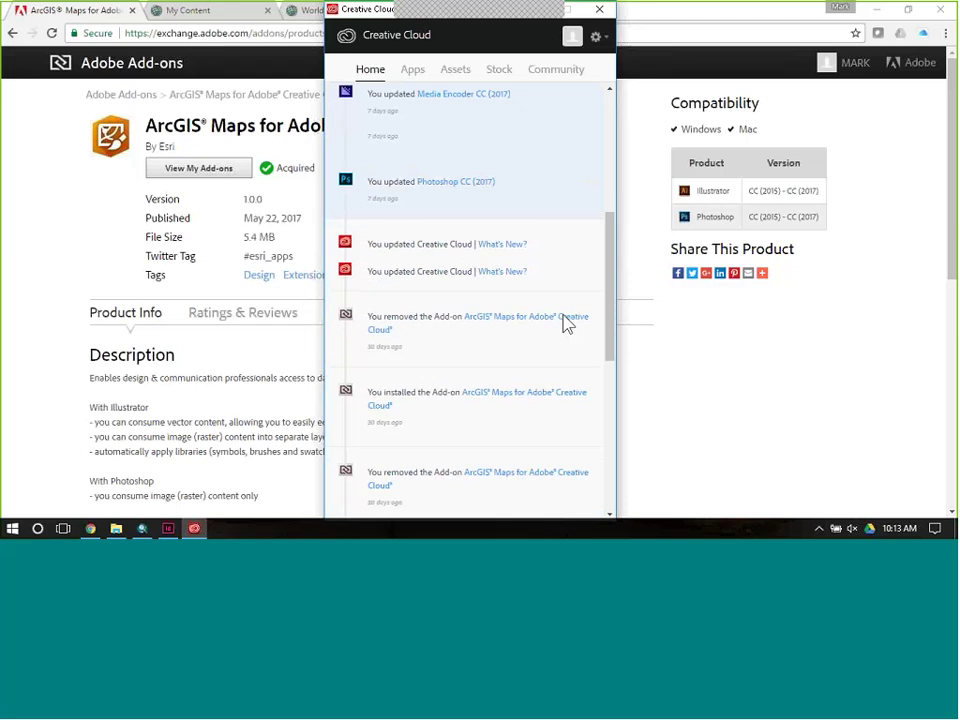
click(490, 204)
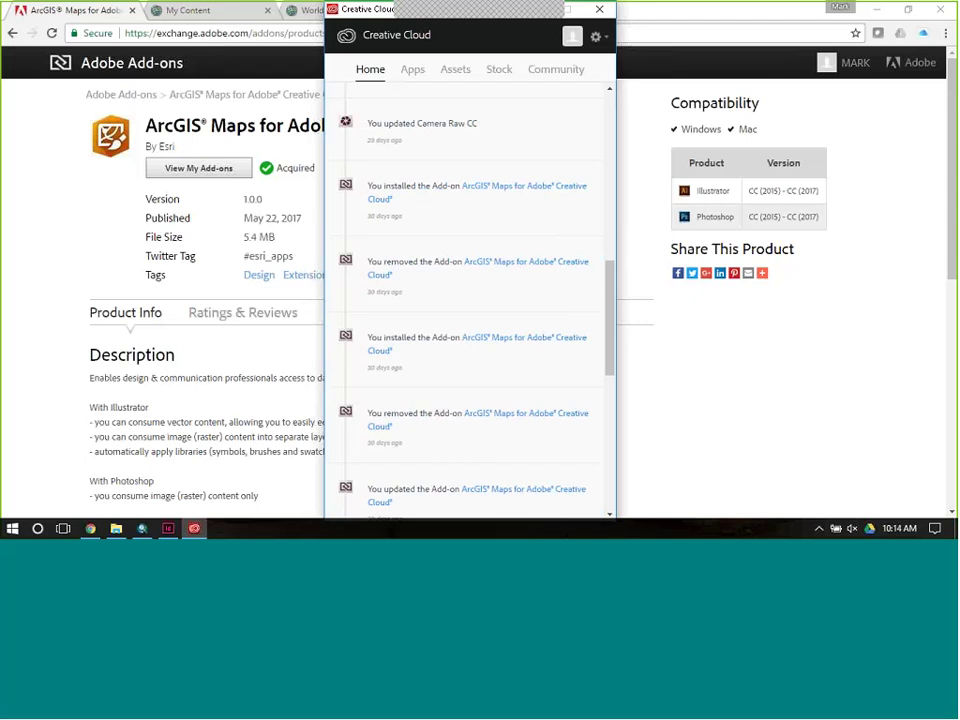
click(603, 17)
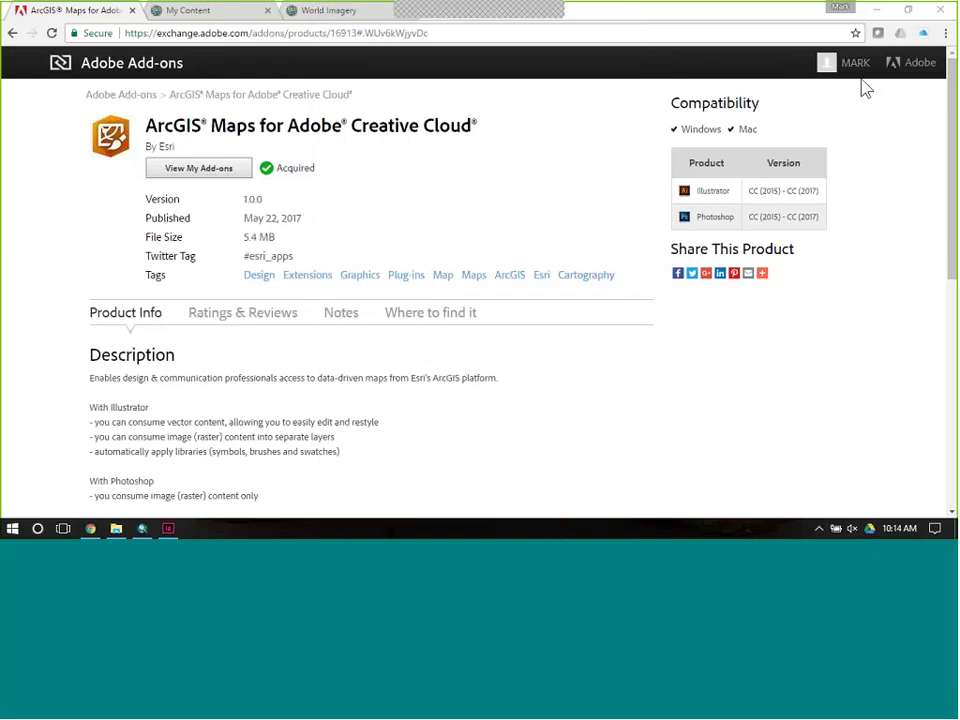
- Switch to InDesign to check the business plan spread, and minimize it again
click(877, 10)
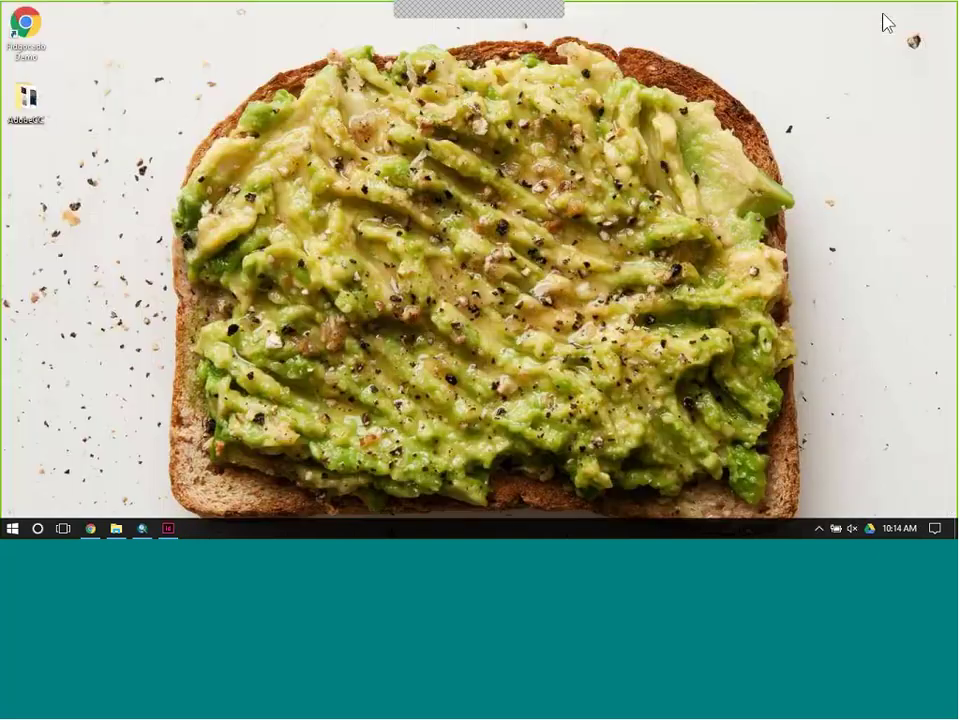
click(168, 529)
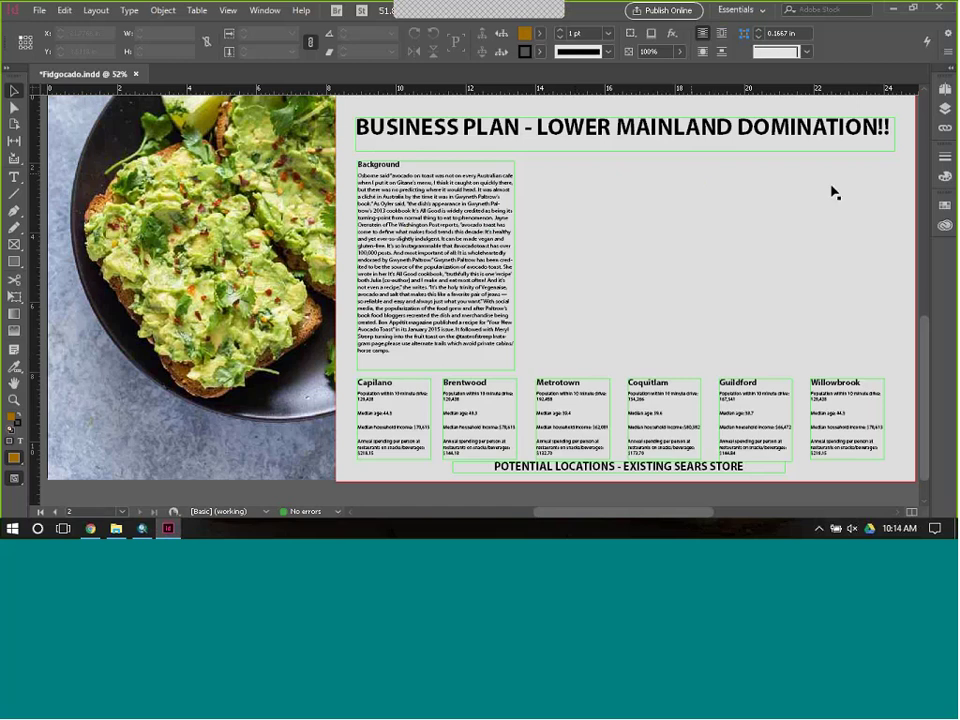
click(892, 9)
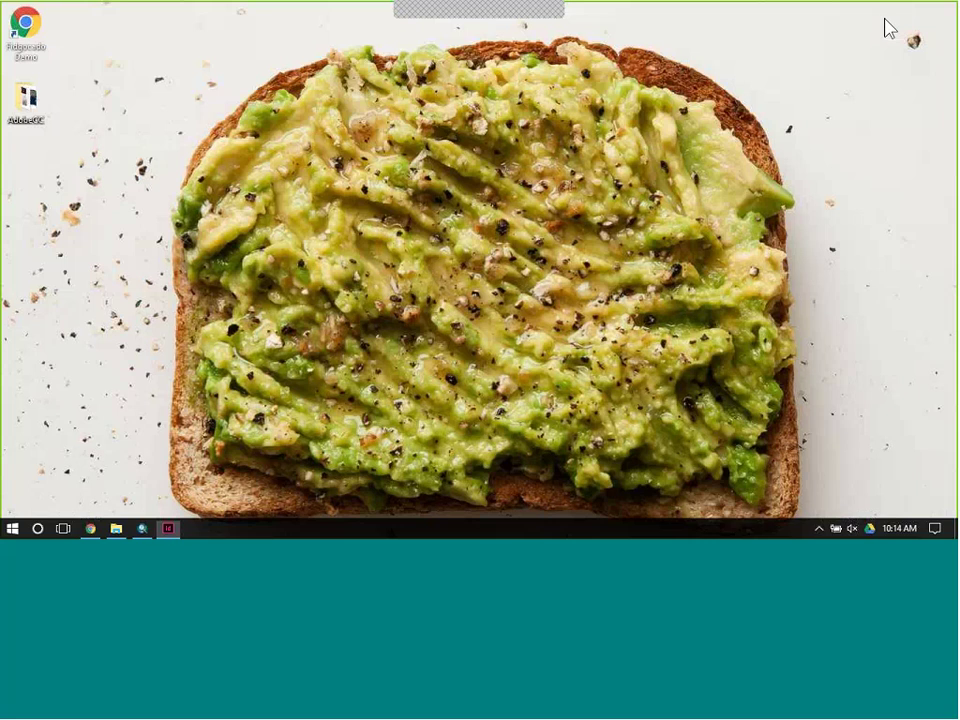
- Launch Illustrator and create a landscape CMYK document 10 inches wide and 6 inches high with one artboard
click(12, 528)
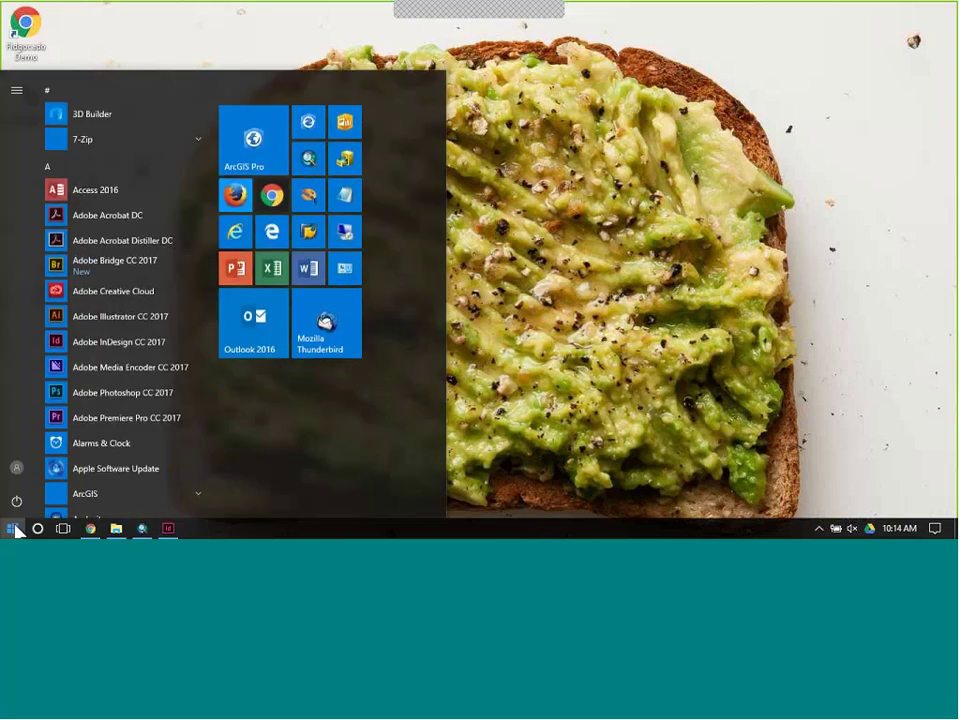
click(150, 341)
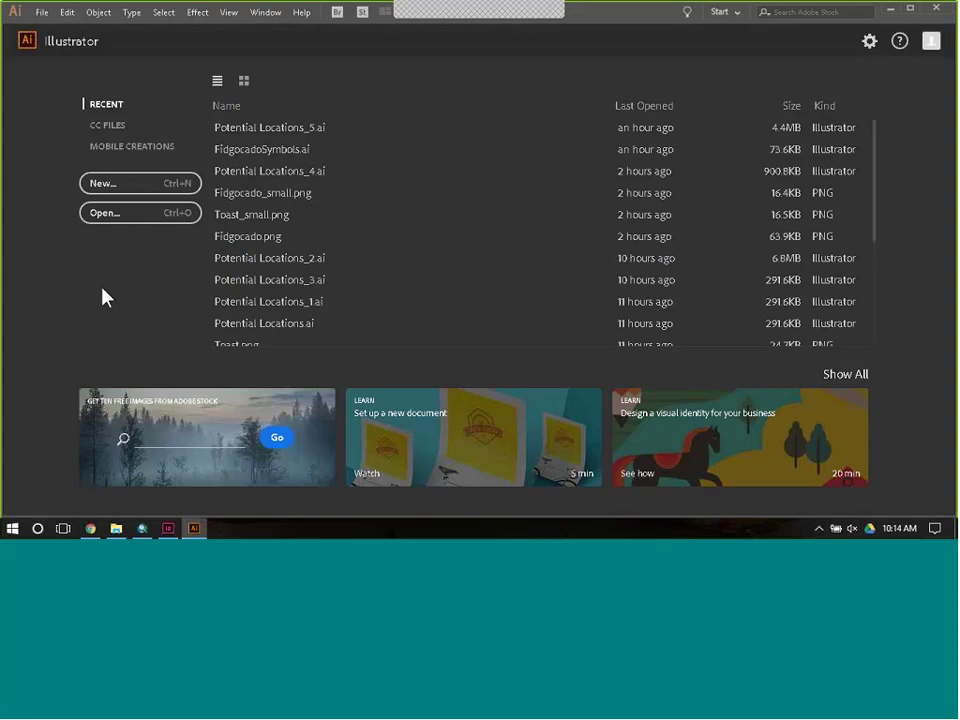
click(148, 185)
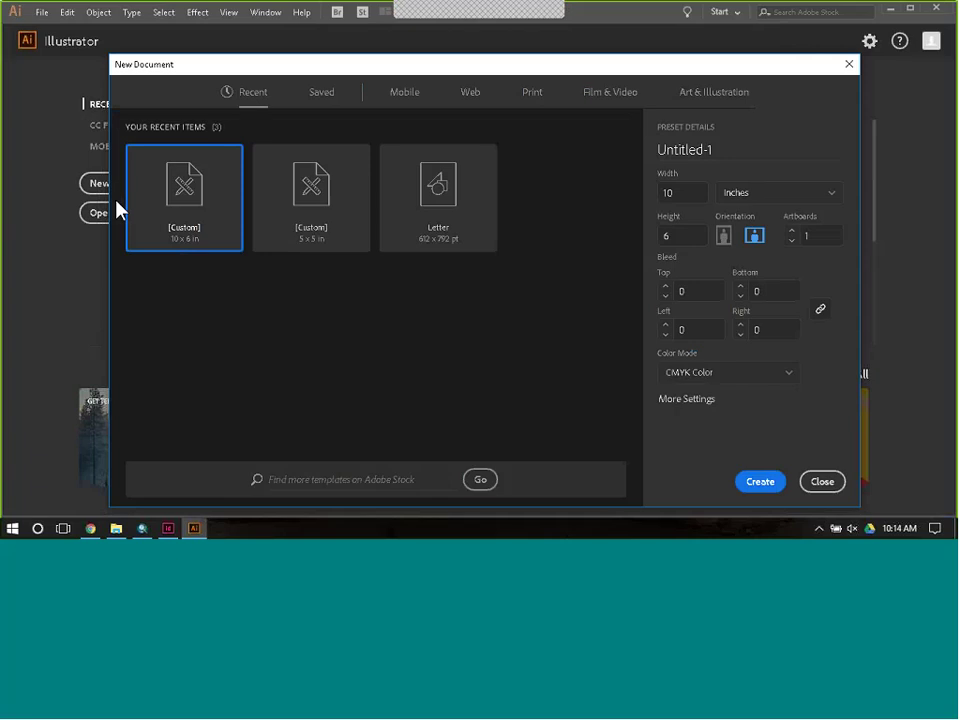
click(683, 194)
click(681, 236)
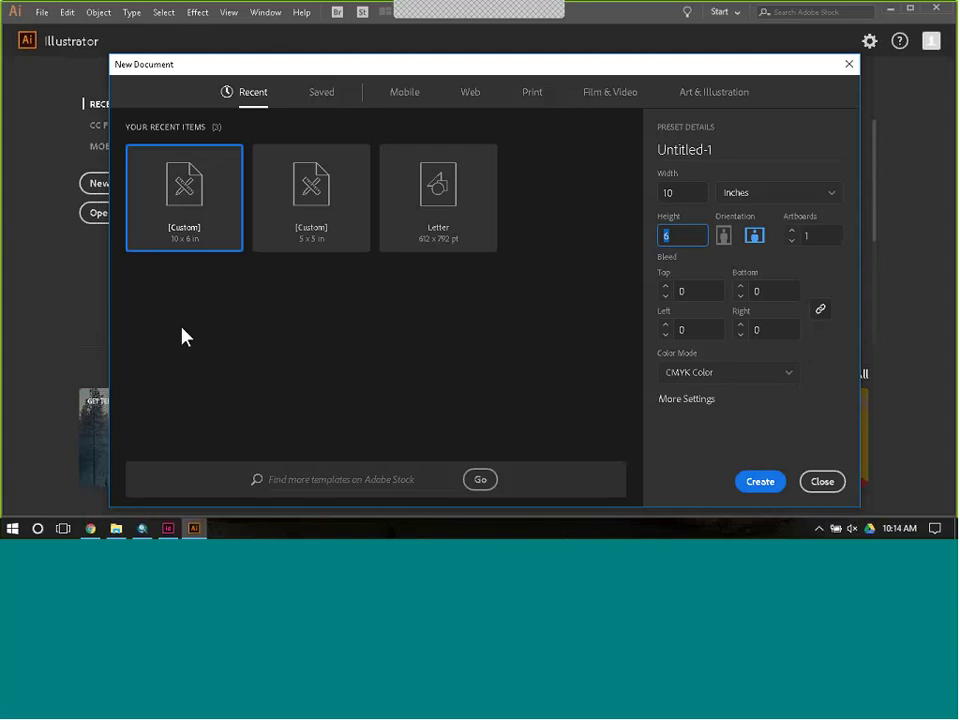
click(756, 483)
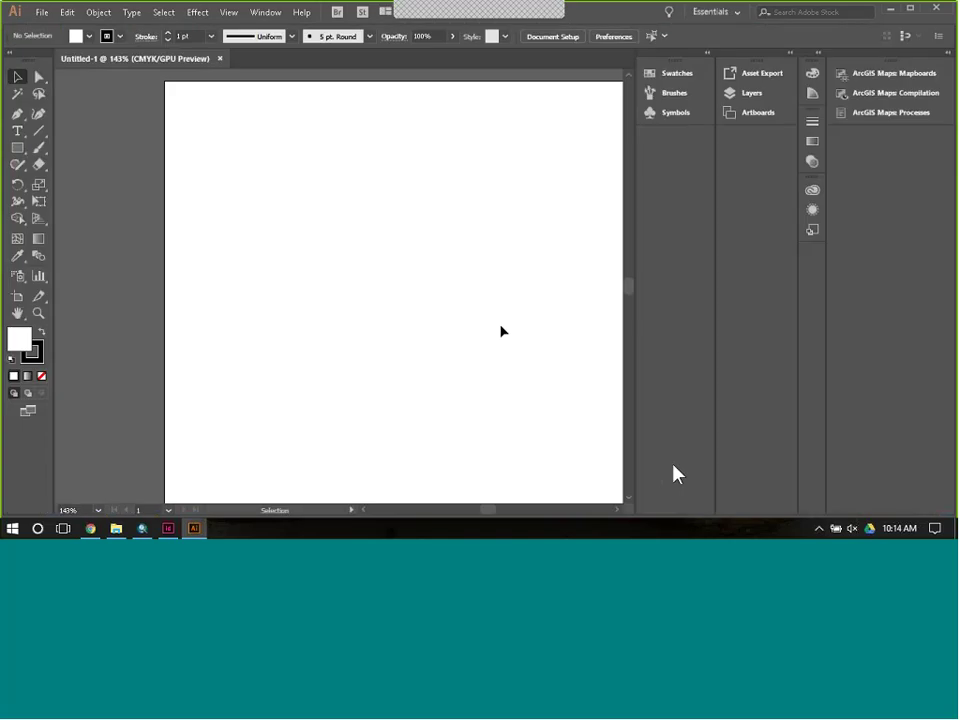
click(229, 13)
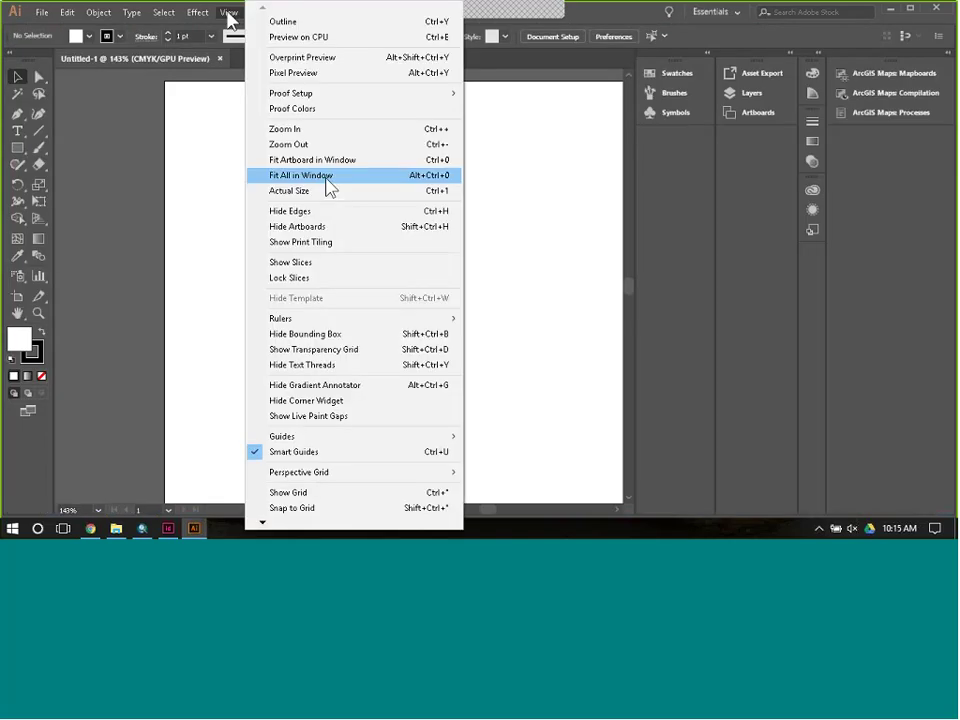
click(330, 188)
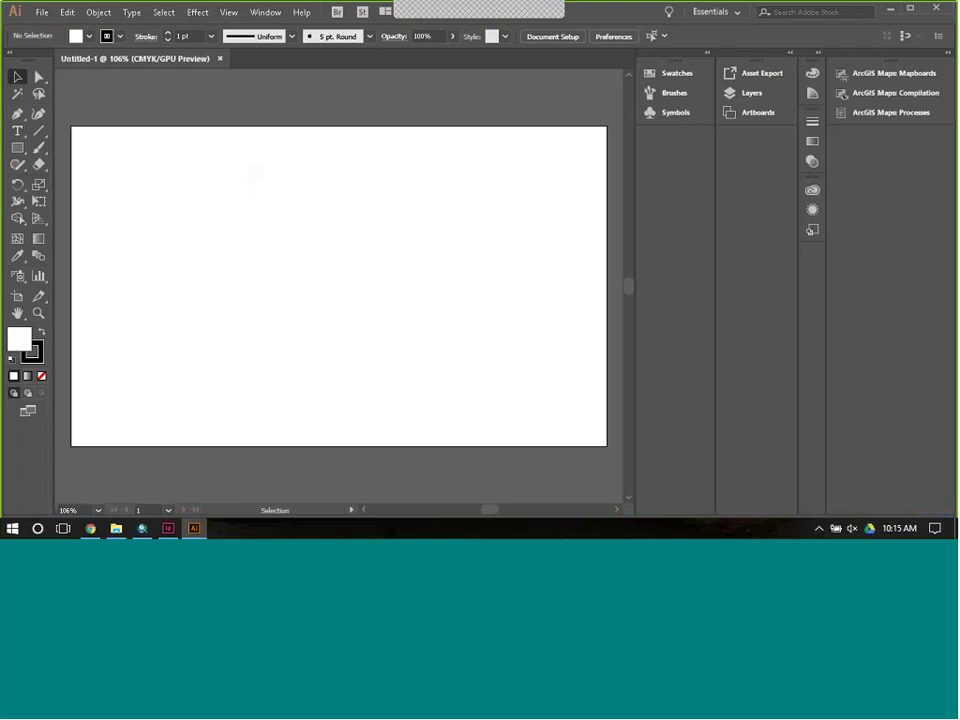
- Open the ArcGIS Maps for Adobe Creative Cloud extension
click(268, 14)
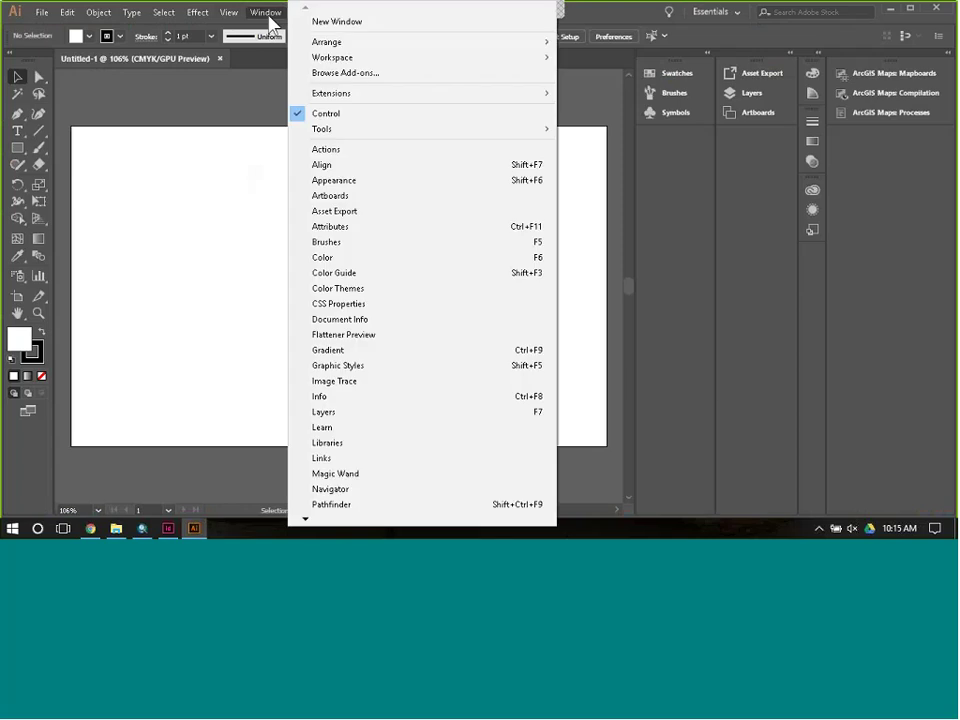
mouse_move(313, 96)
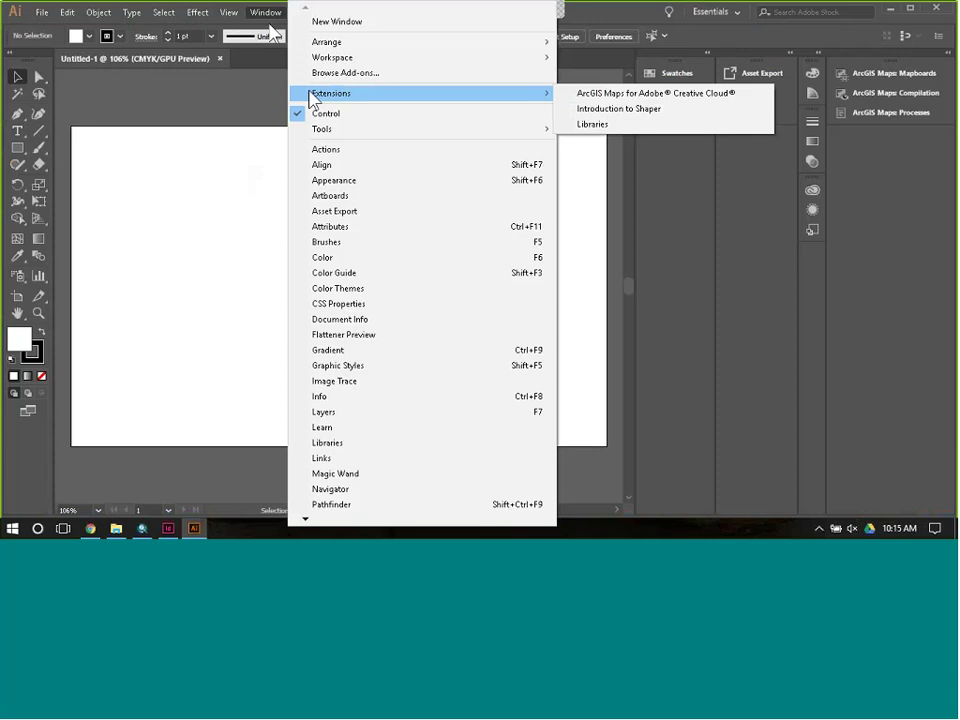
click(628, 96)
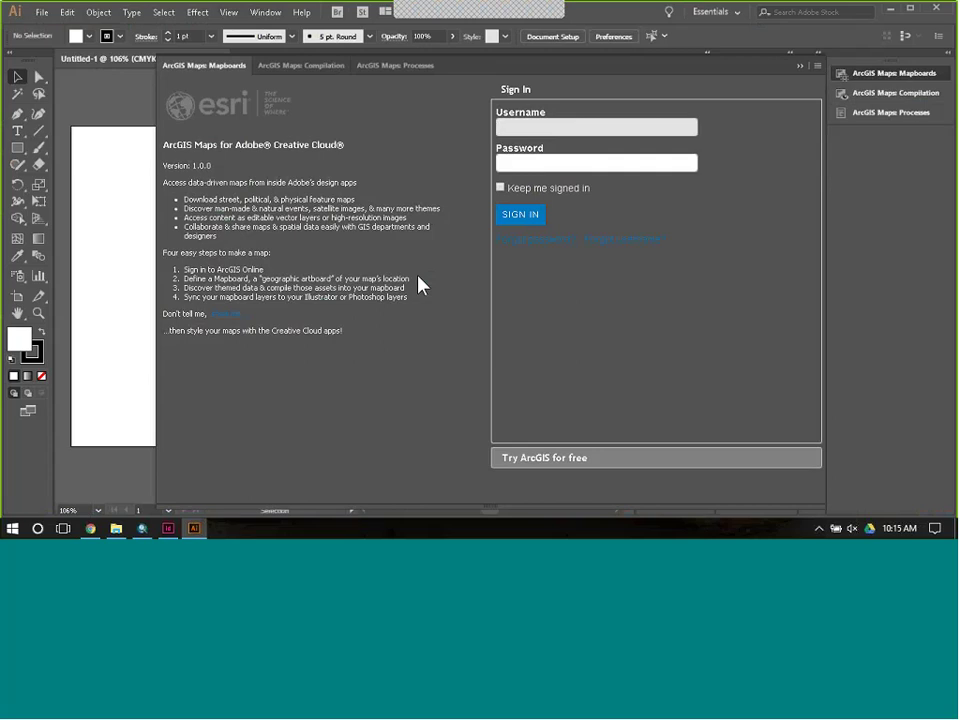
- Sign in to the ArcGIS Maps extension with the account username and password
text(mho_demo•••••)
key(BackSpace)
key(BackSpace)
key(BackSpace)
text(••••••)
click(518, 218)
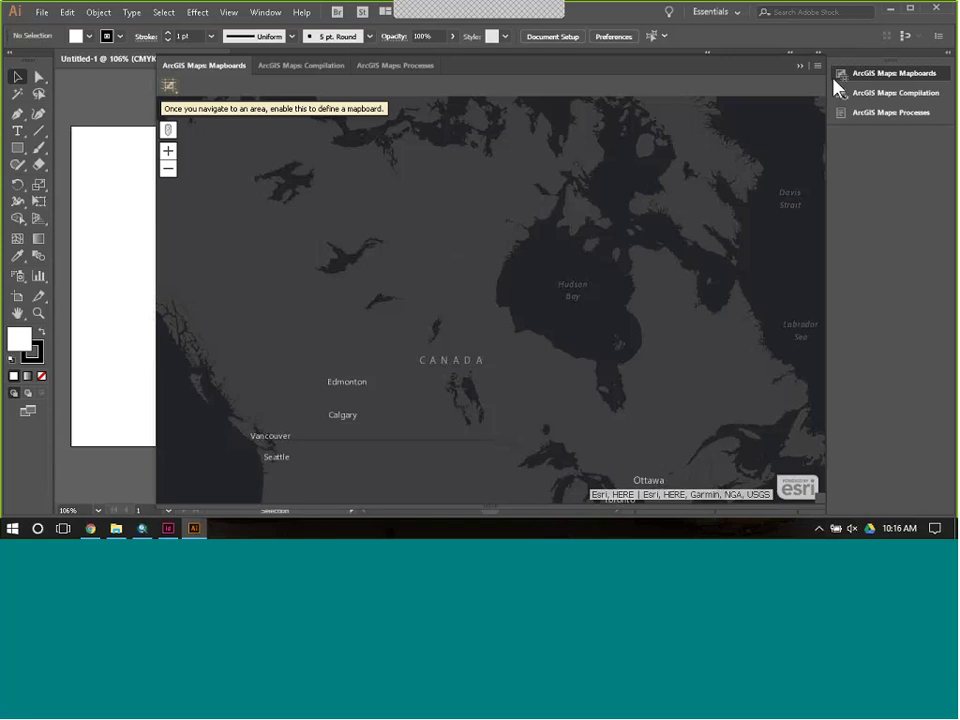
- Switch to Chrome to view the My Content items in ArcGIS Online and open the details of the Design Maps group
click(893, 12)
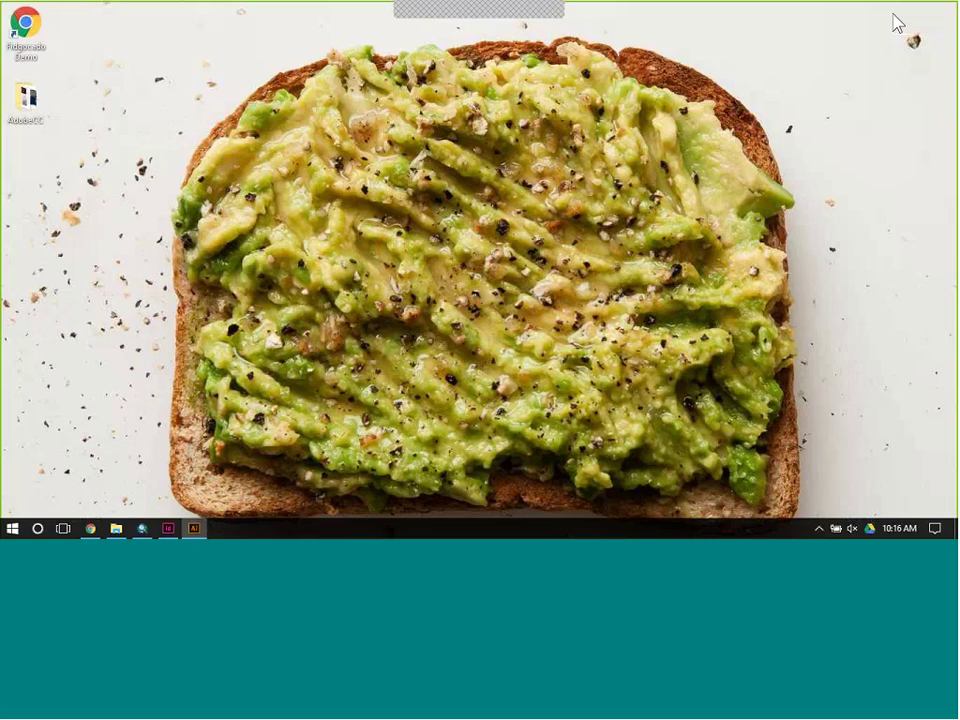
click(90, 528)
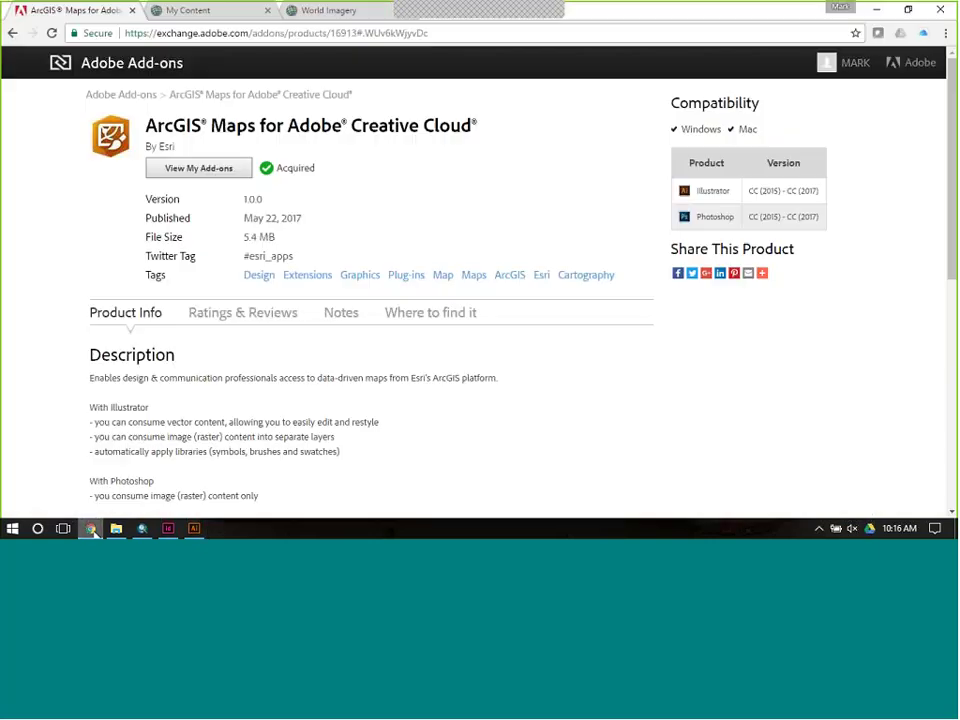
click(182, 11)
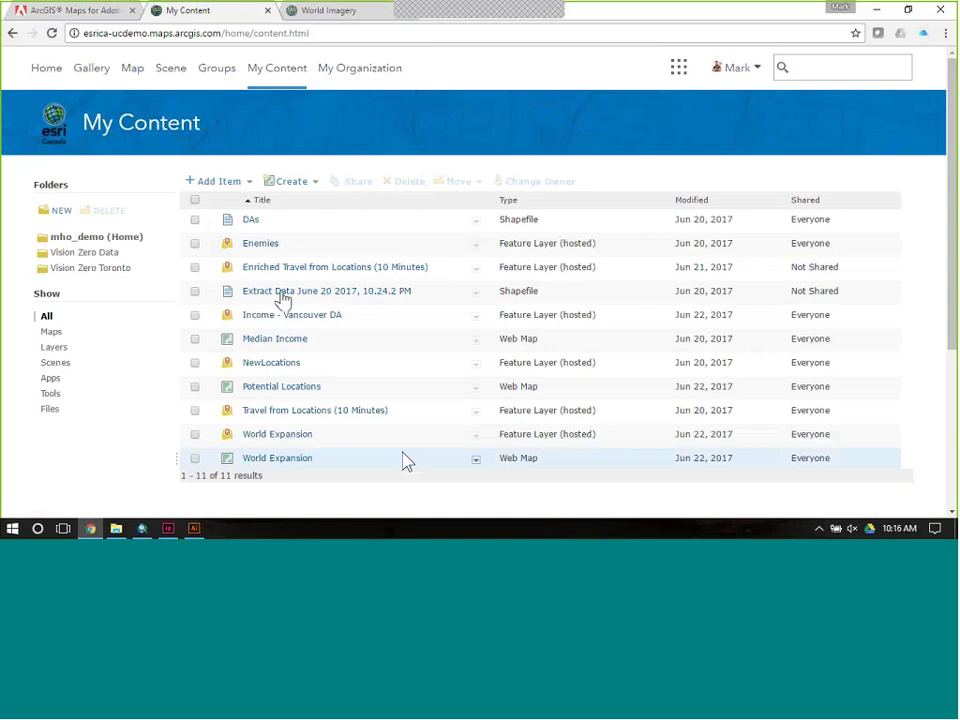
click(215, 69)
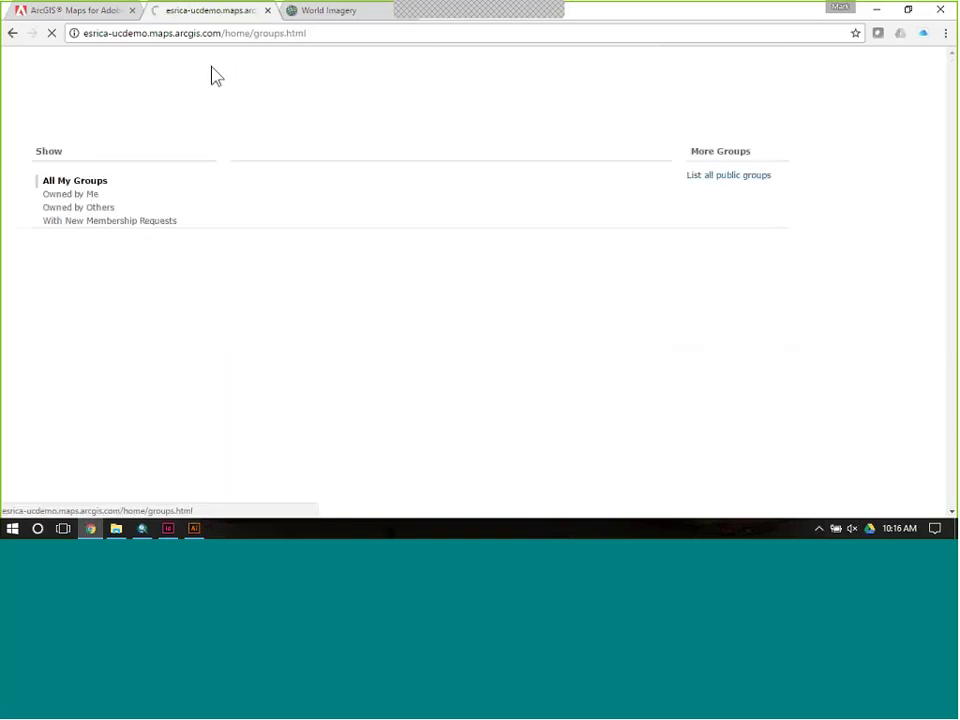
scroll(617, 379, down, 2)
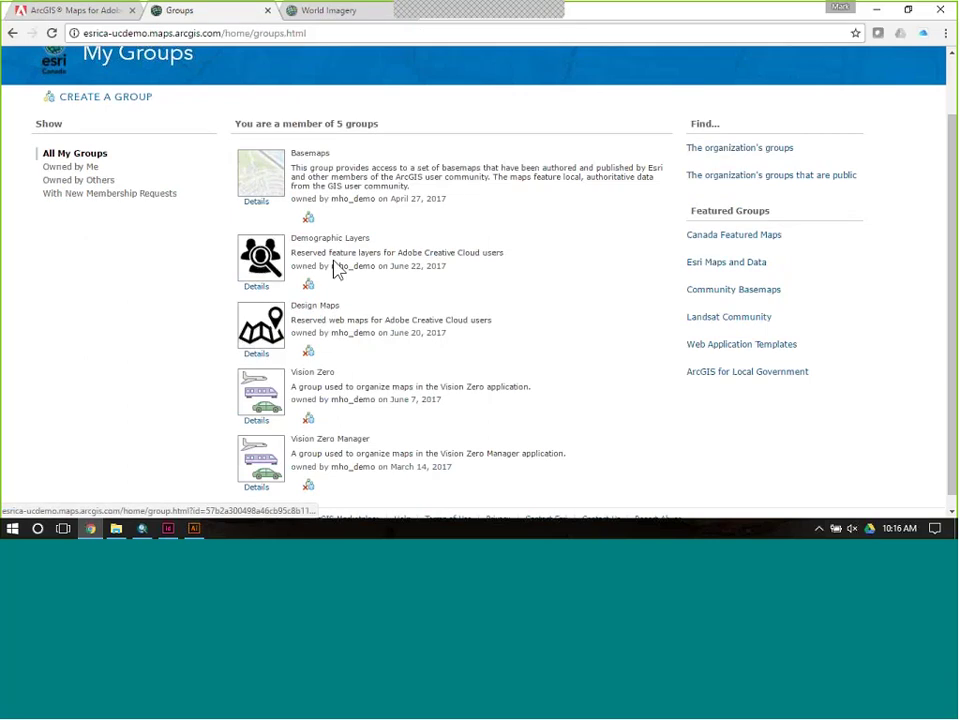
click(258, 354)
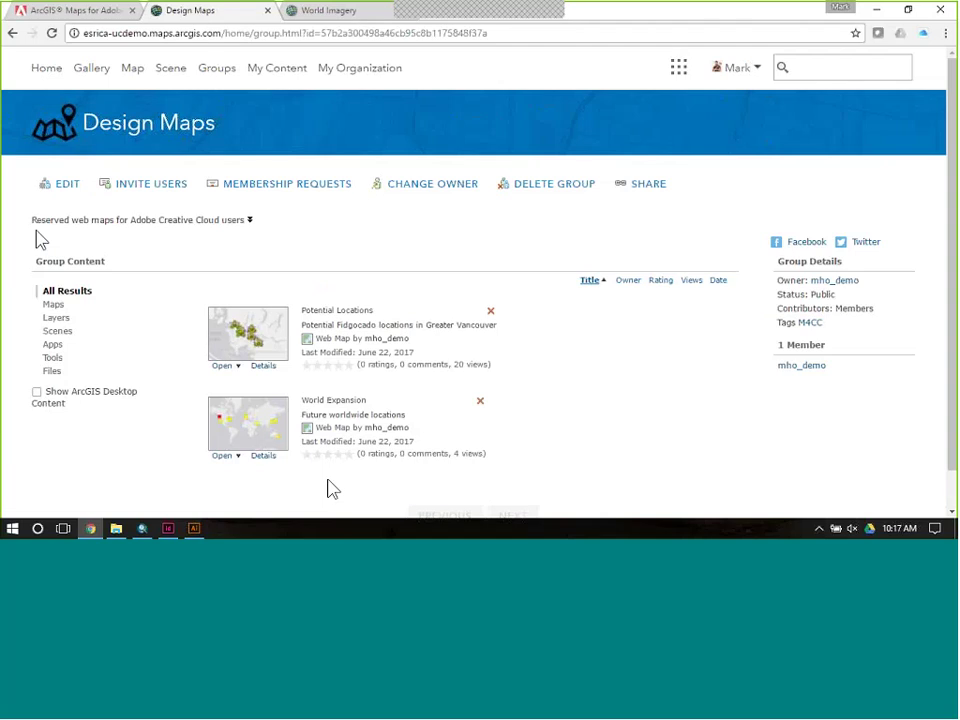
- Review the Design Maps group's edit settings, including its tags, status and contributors, and leave them without saving
click(48, 185)
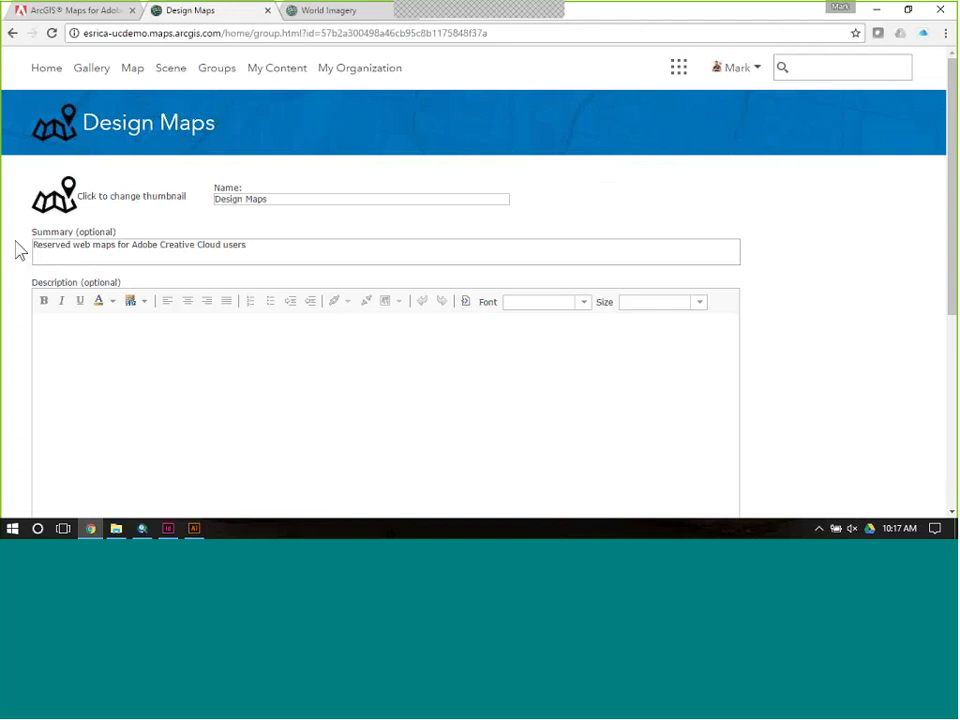
scroll(17, 250, down, 5)
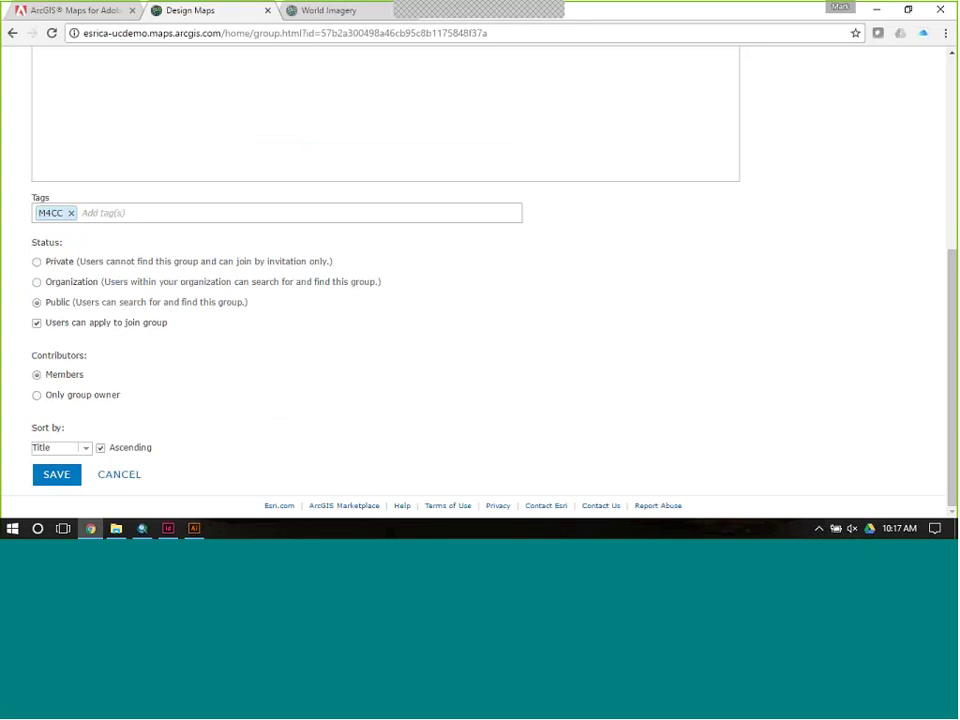
click(119, 475)
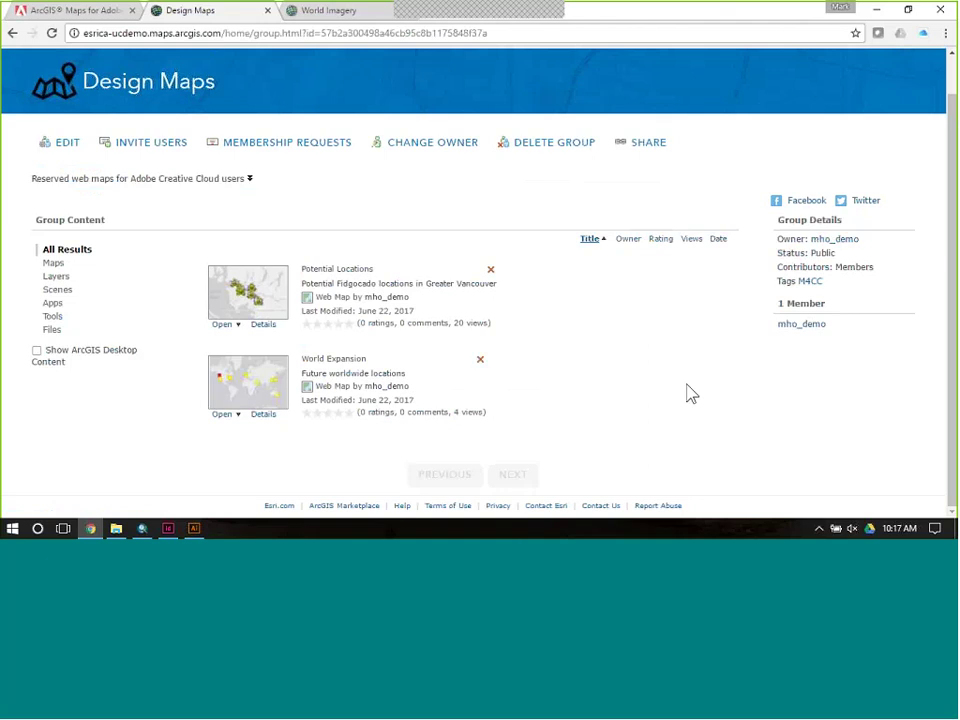
- Open the Demographic Layers group from My Groups and examine the M4CC|Demographics tag in its edit settings
scroll(686, 392, up, 2)
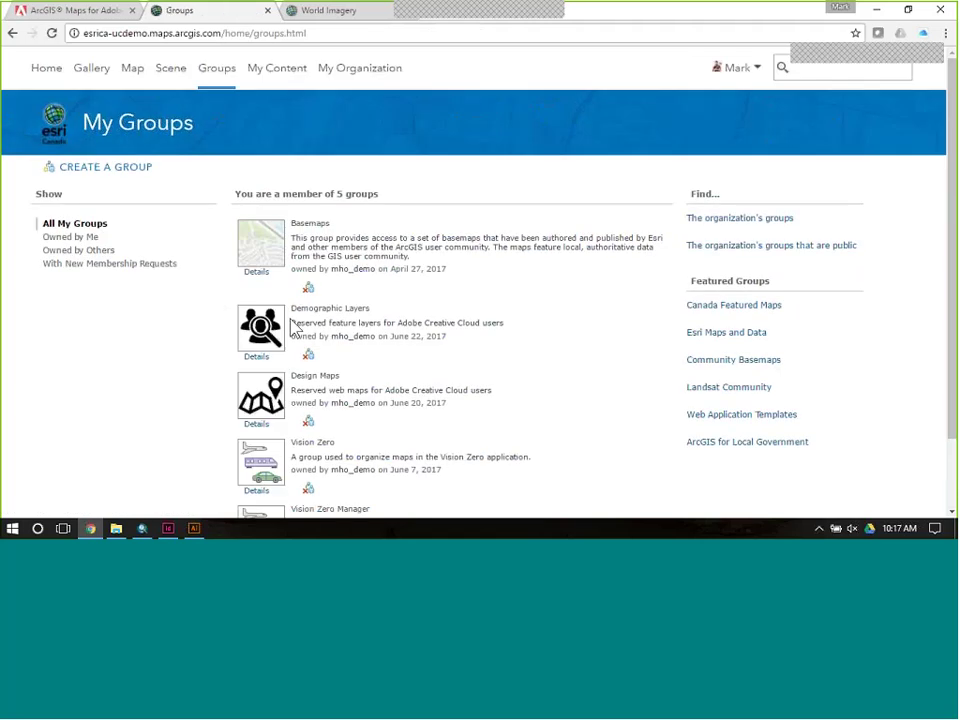
click(256, 357)
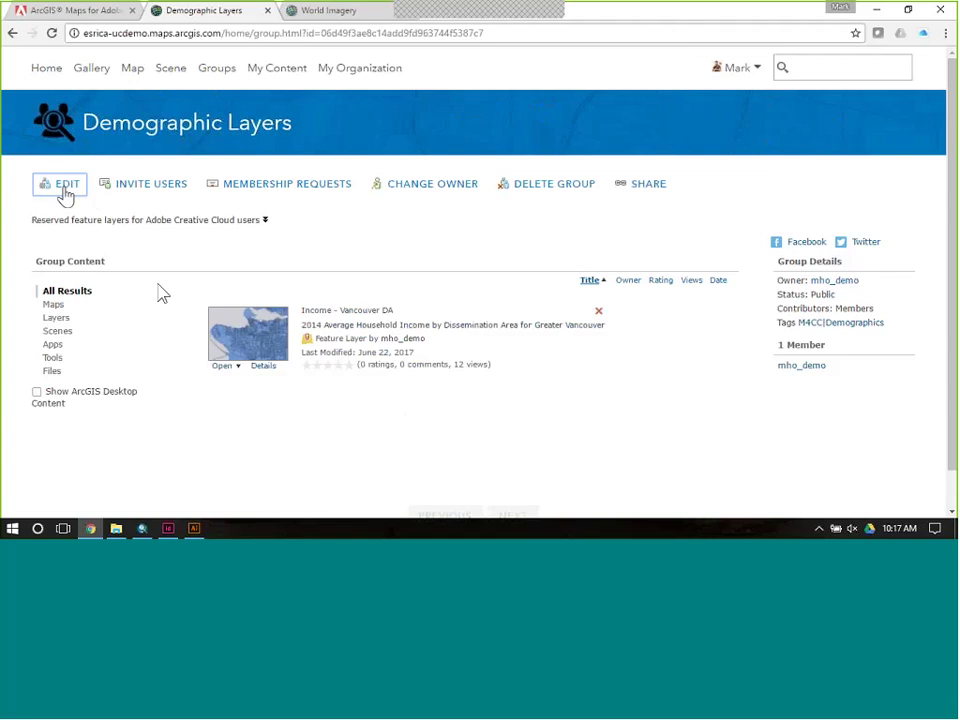
click(62, 186)
scroll(35, 297, down, 3)
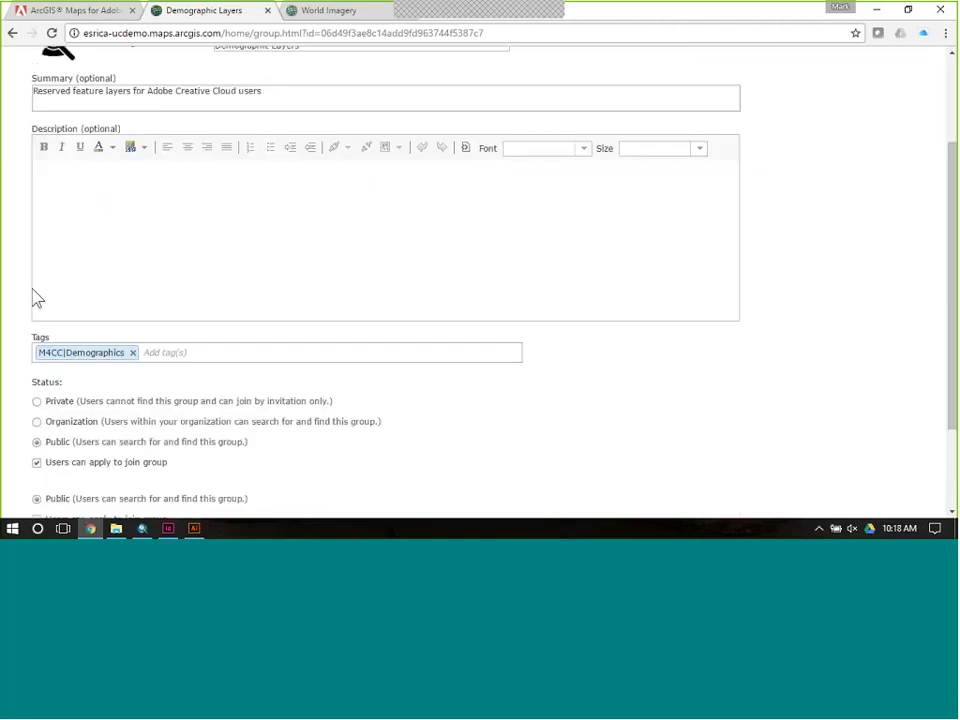
scroll(35, 297, down, 2)
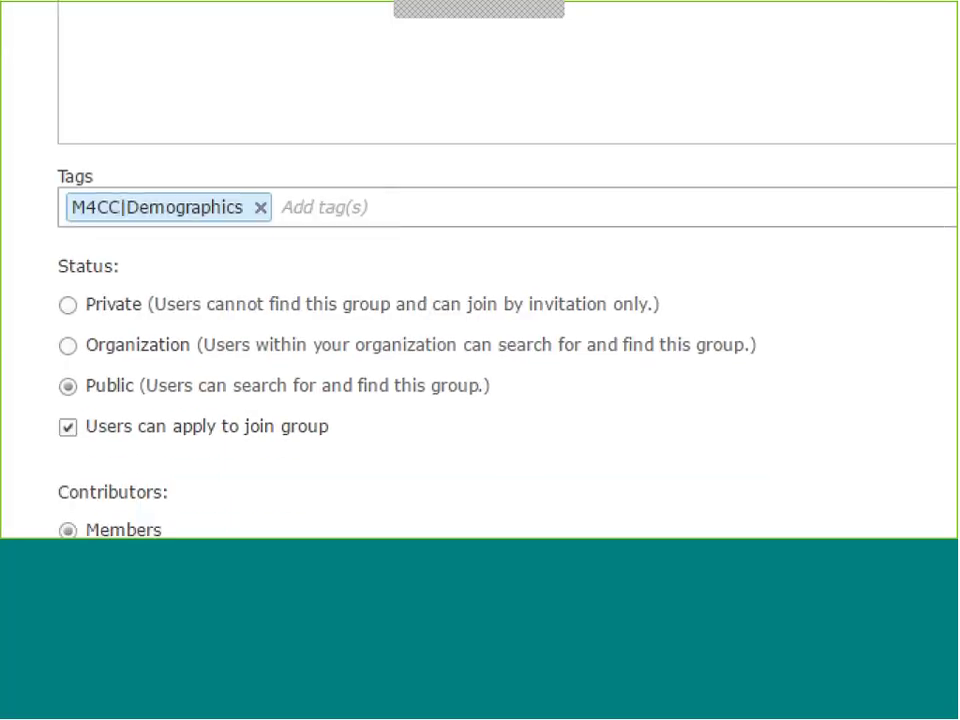
mouse_move(72, 238)
mouse_down()
mouse_move(142, 242)
mouse_move(155, 130)
mouse_up()
drag(120, 196, 146, 181)
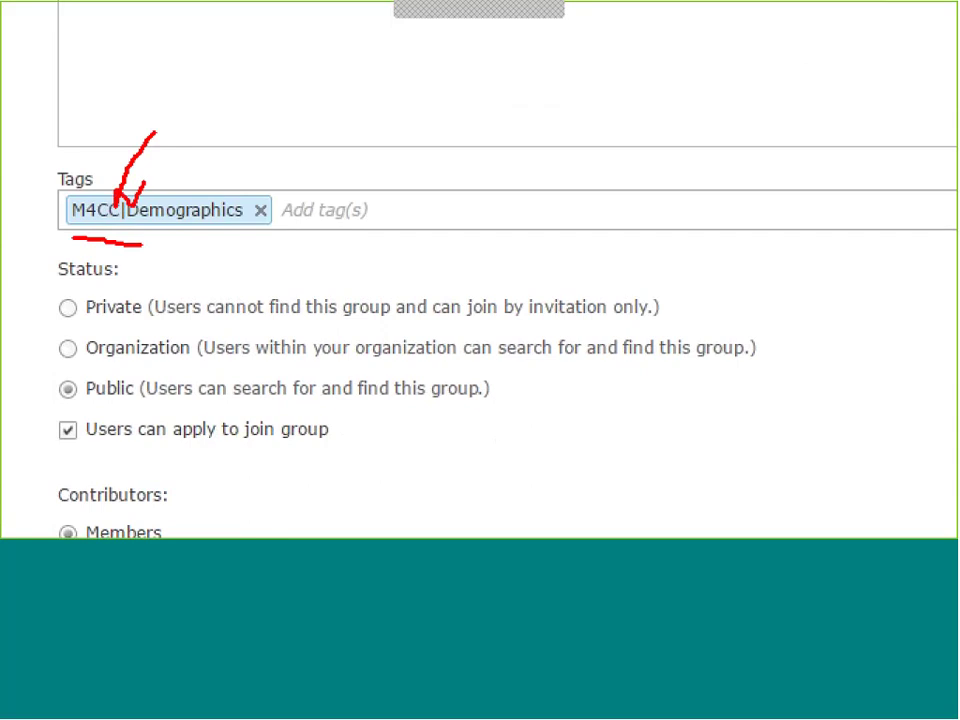
drag(182, 230, 240, 228)
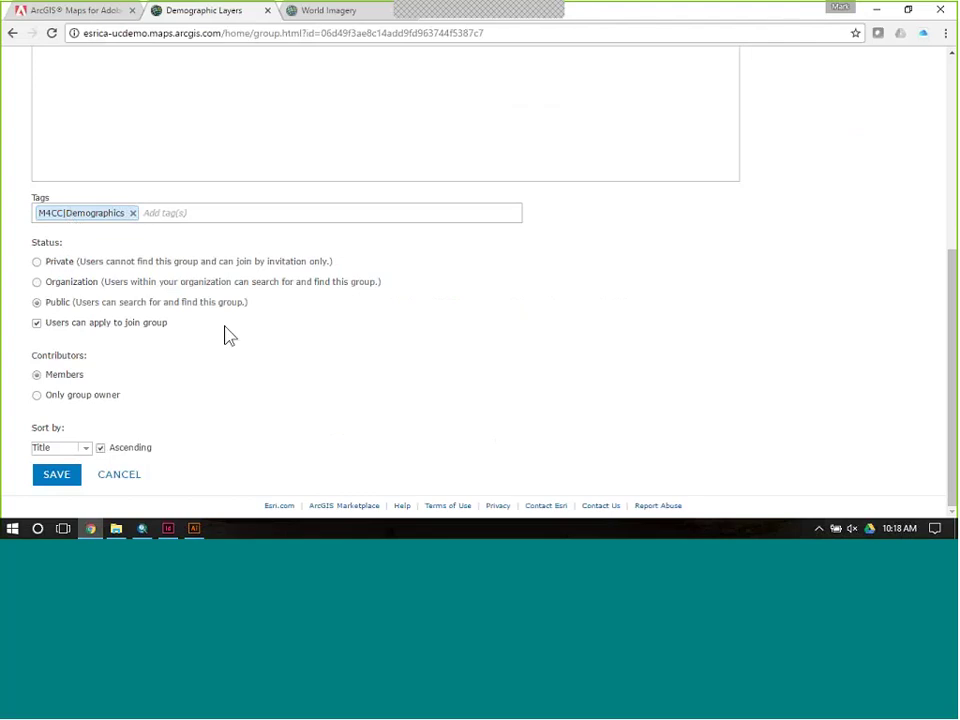
- Leave the Demographic Layers group's edit settings without saving and return to the group's content
scroll(226, 336, up, 5)
scroll(226, 336, up, 1)
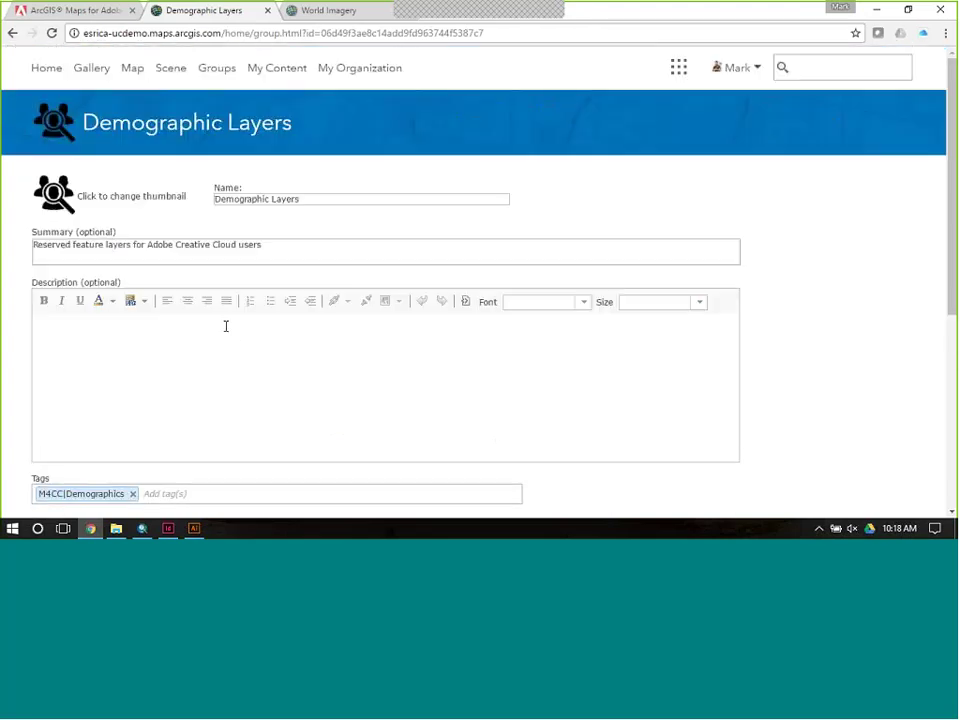
click(215, 72)
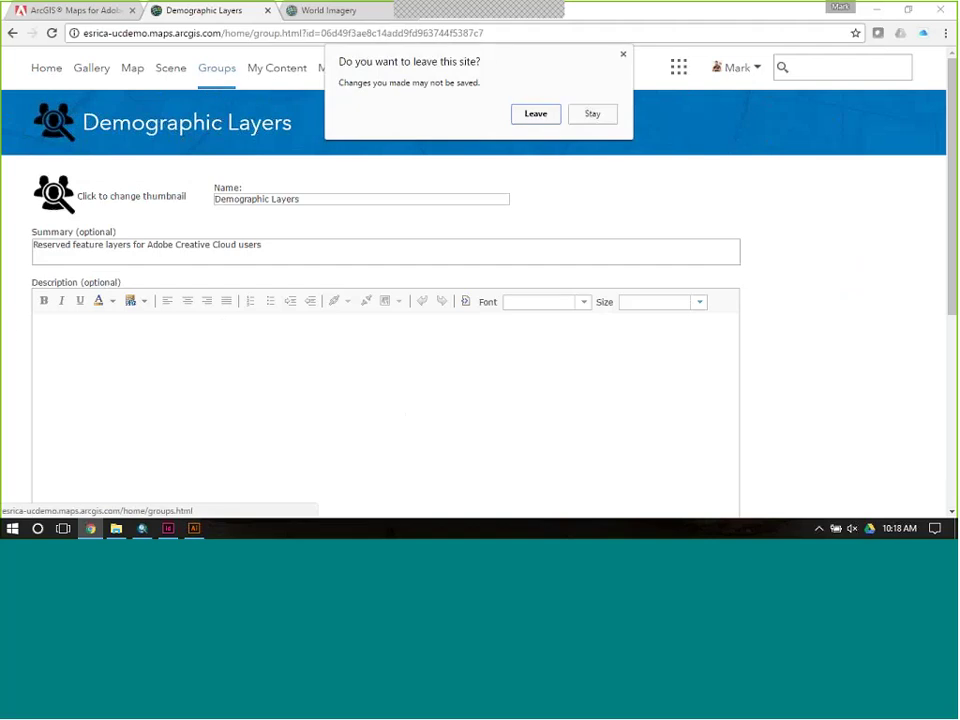
click(623, 54)
scroll(613, 184, down, 6)
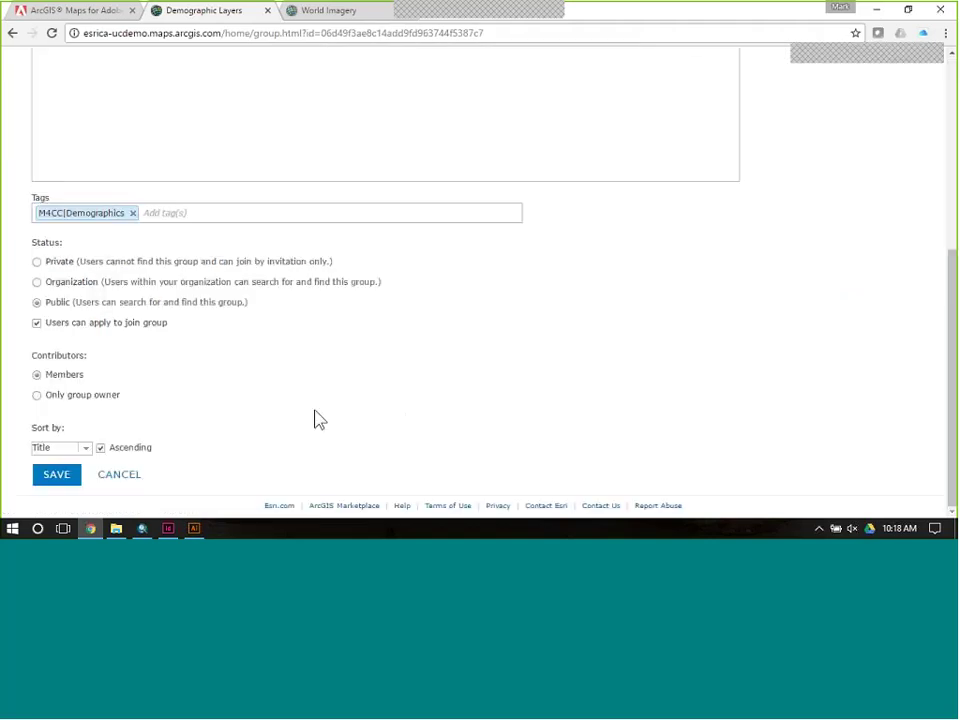
click(119, 475)
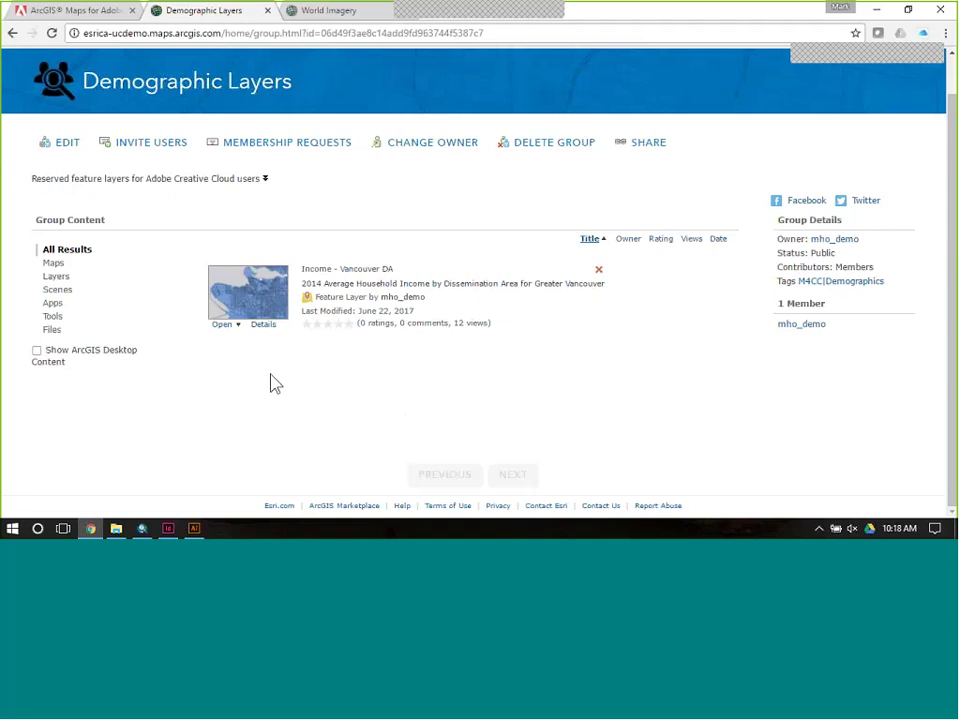
- Open the Income - Vancouver DA feature layer and review its general, editing, drawing optimization and data export settings
click(362, 270)
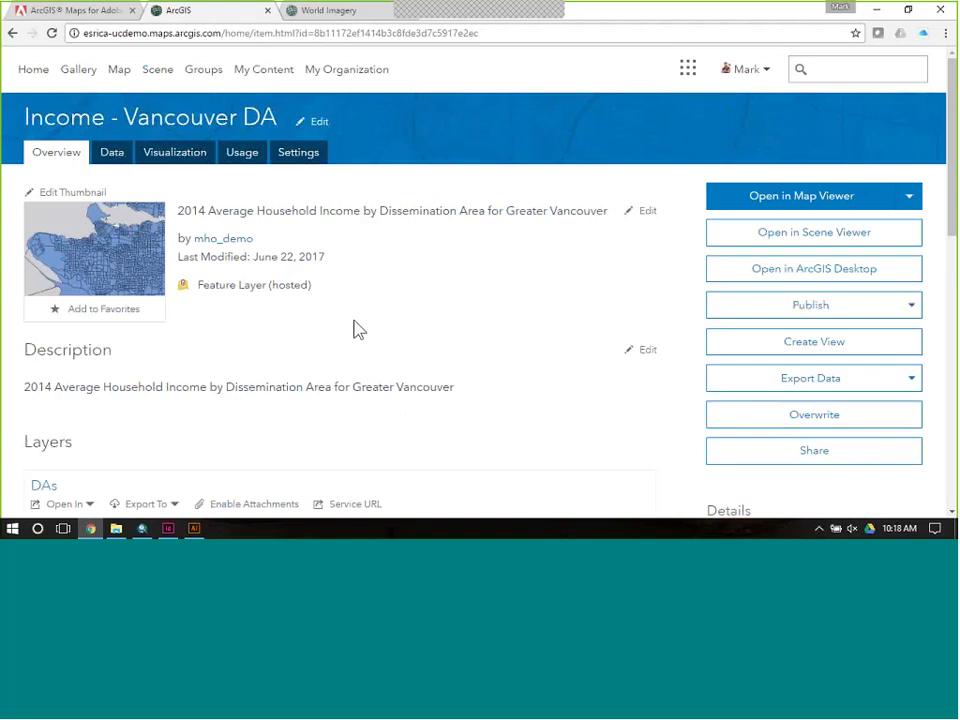
click(297, 158)
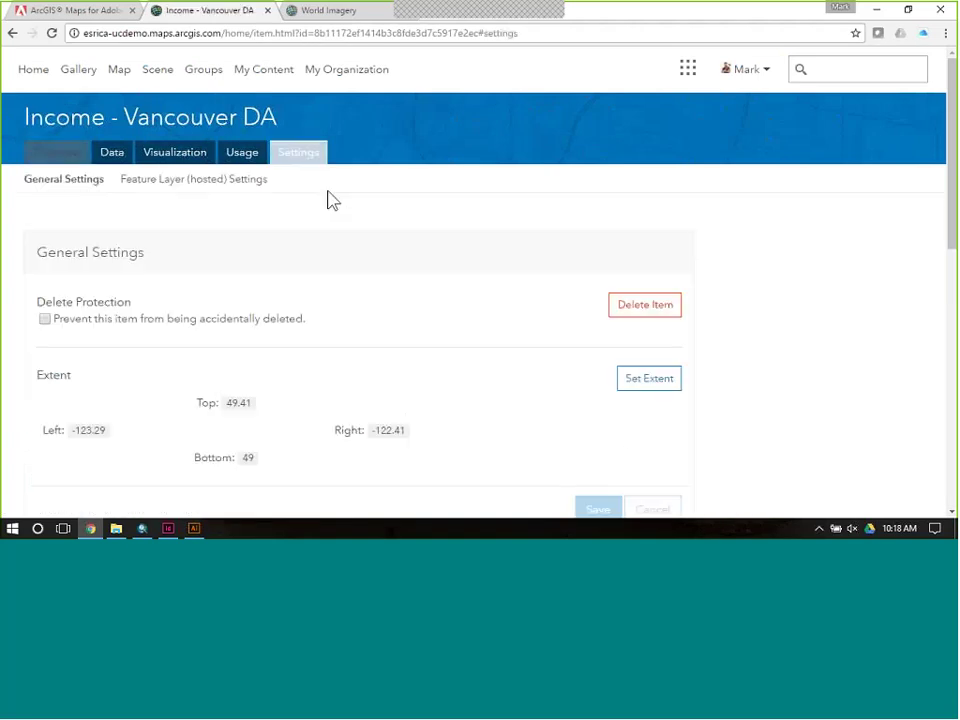
scroll(394, 322, down, 5)
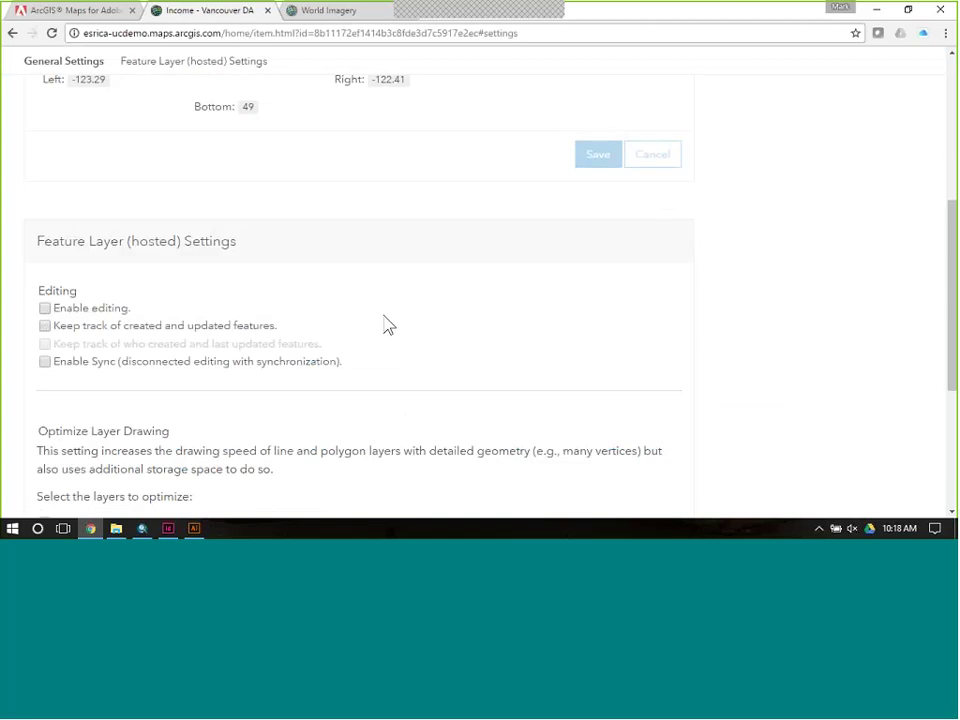
scroll(388, 326, down, 3)
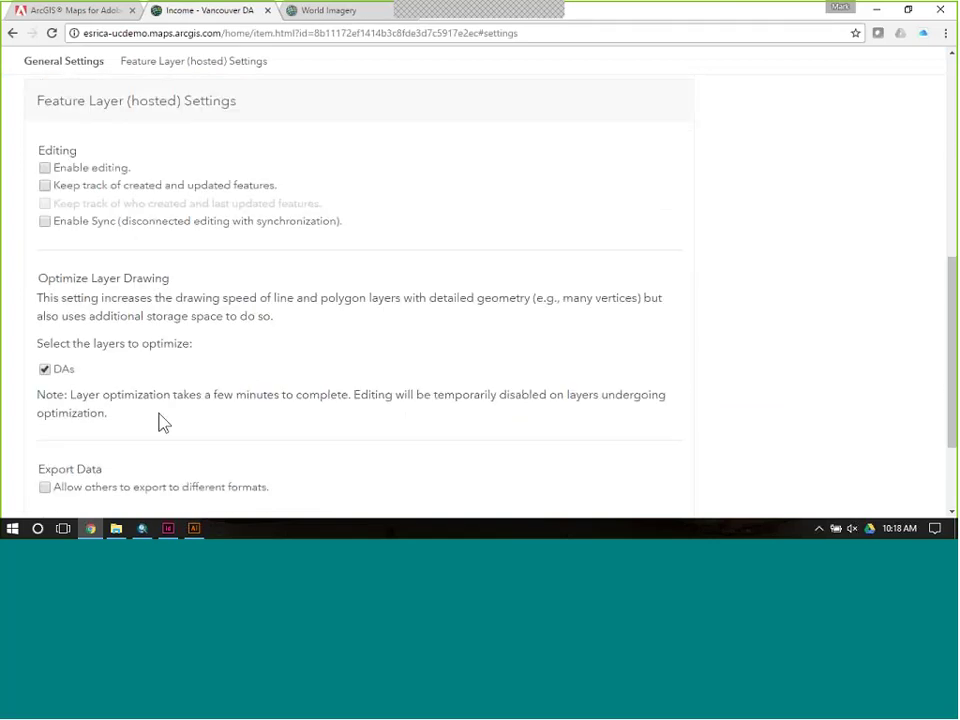
scroll(159, 422, up, 8)
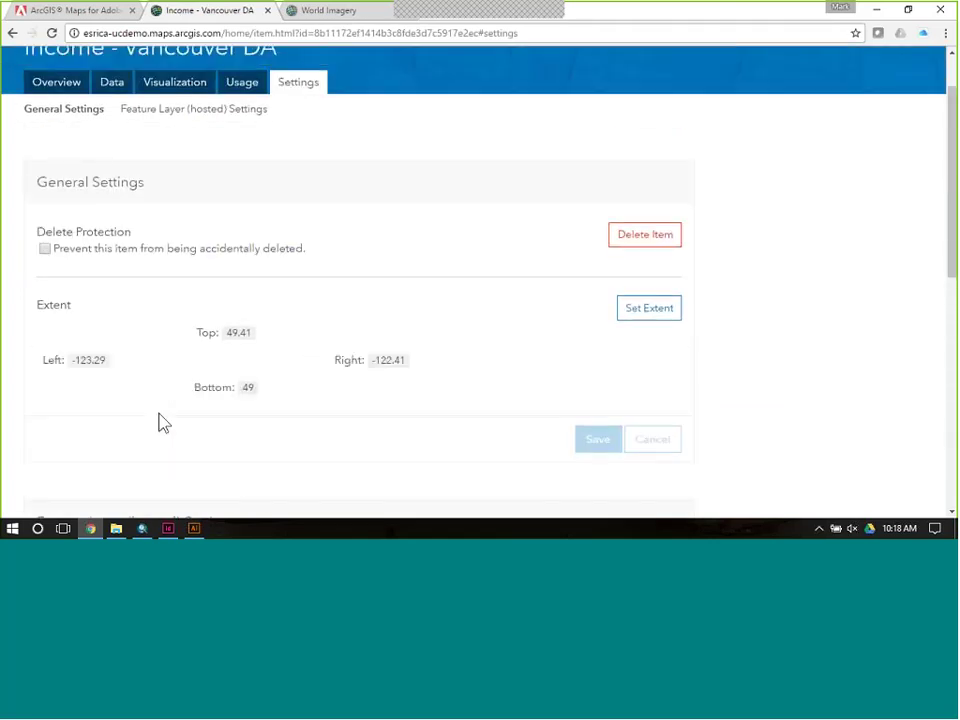
- Look over the Income - Vancouver DA layer's attribute table and map visualization, and return to its extent settings
click(111, 84)
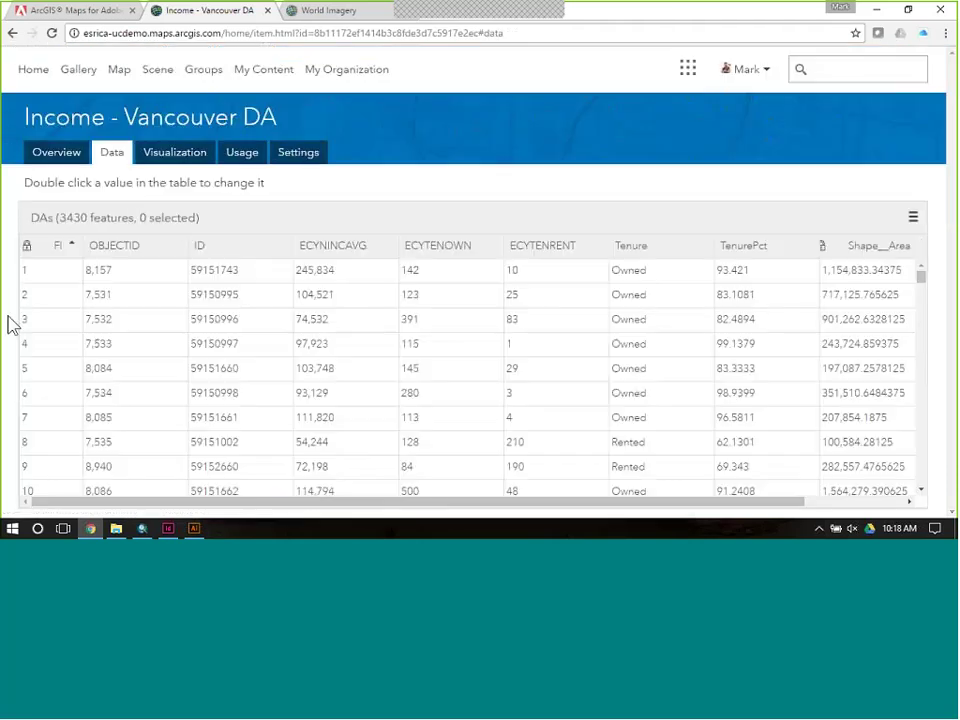
click(195, 162)
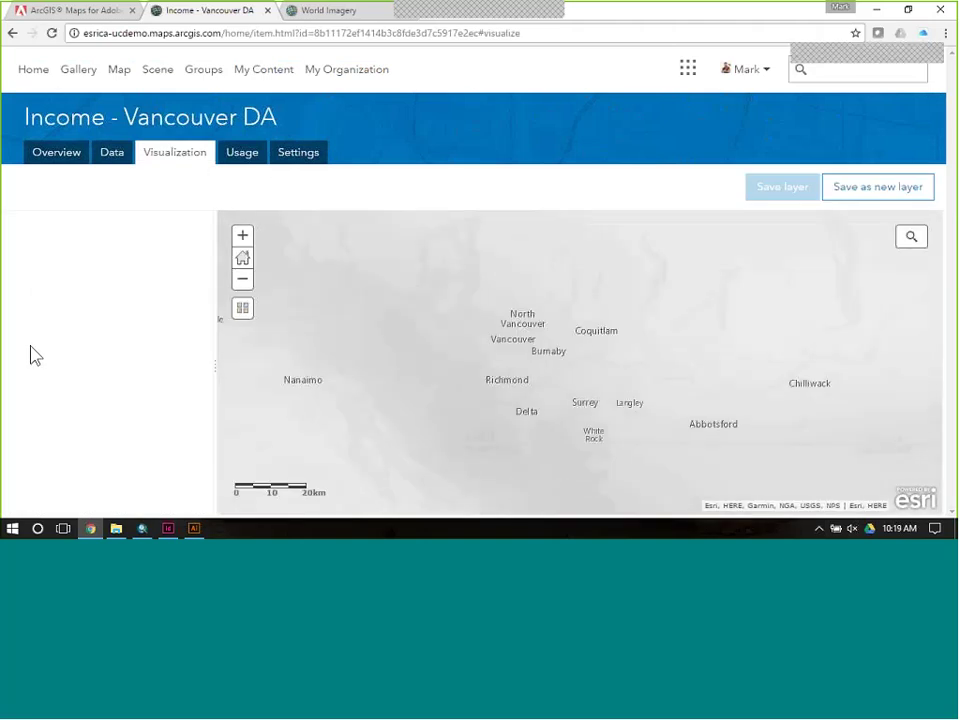
click(288, 155)
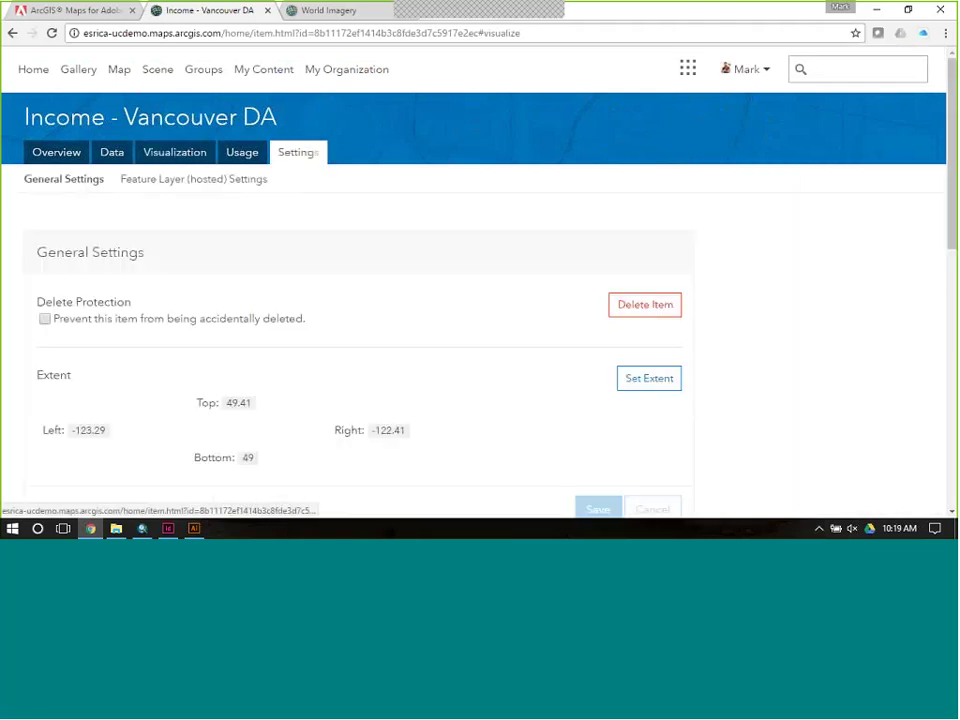
scroll(19, 400, down, 3)
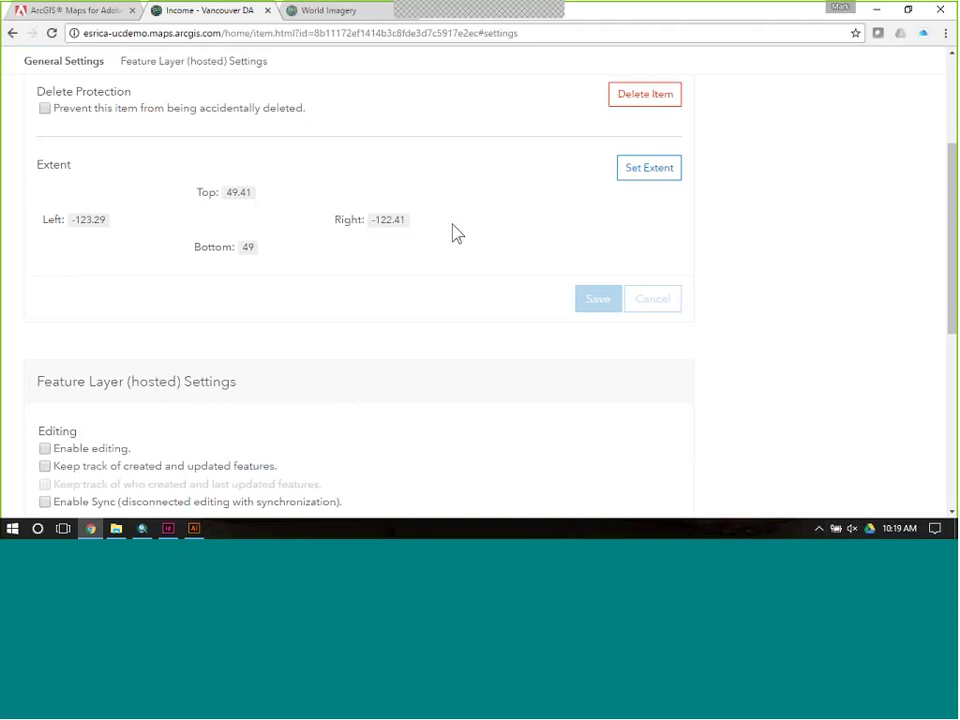
- Switch to ArcMap and start publishing the Enriched_Vancouver map as a service named MyMapService to My Hosted Services (Demo Organization)
click(142, 530)
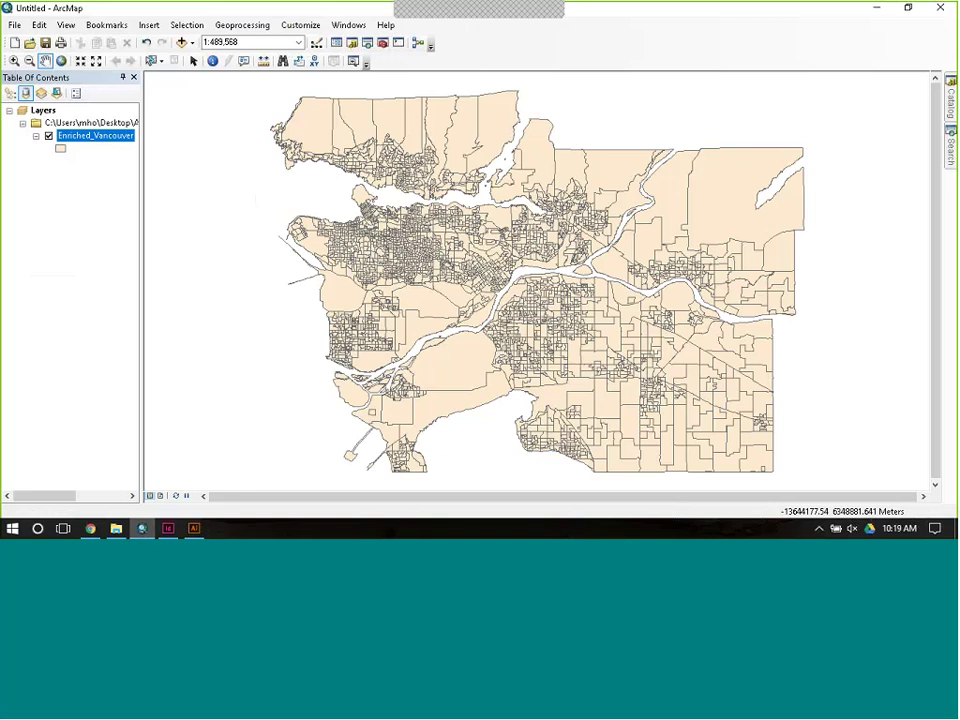
click(14, 26)
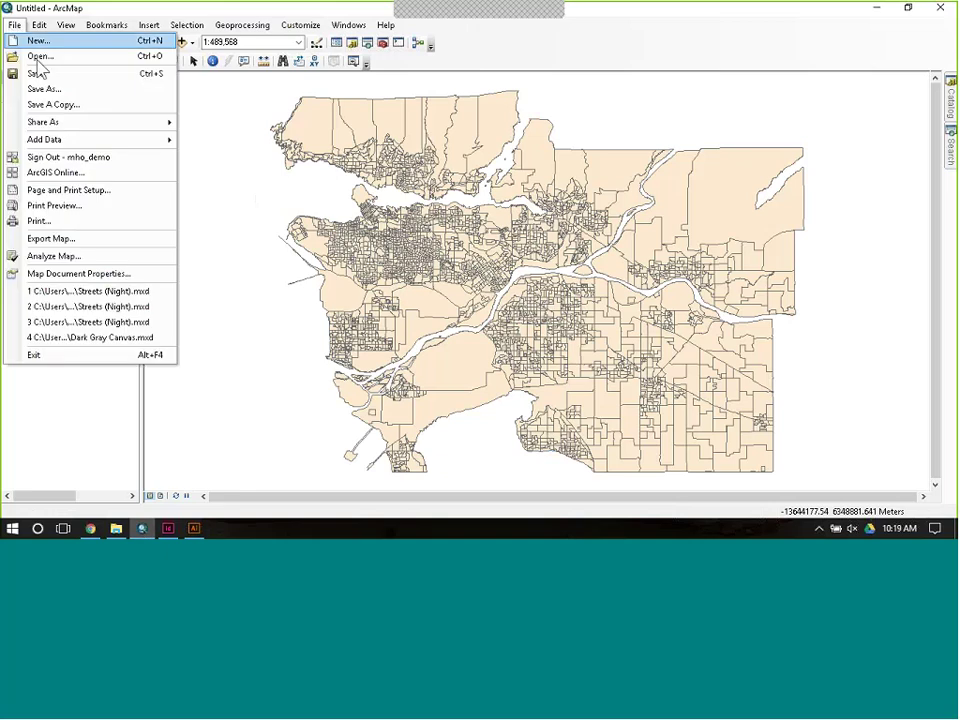
click(70, 122)
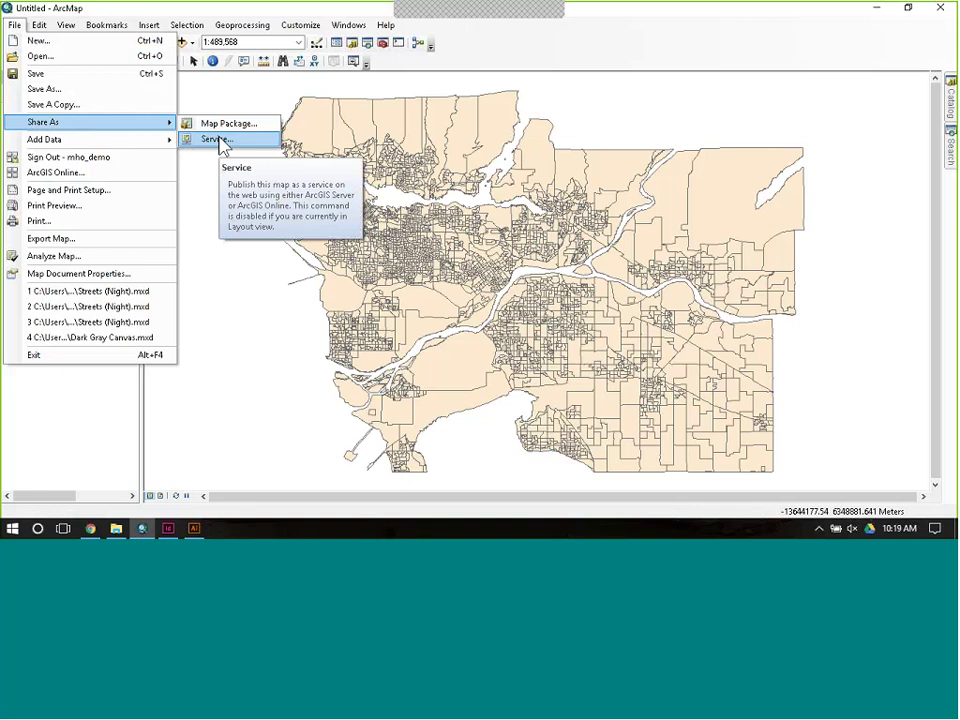
click(222, 141)
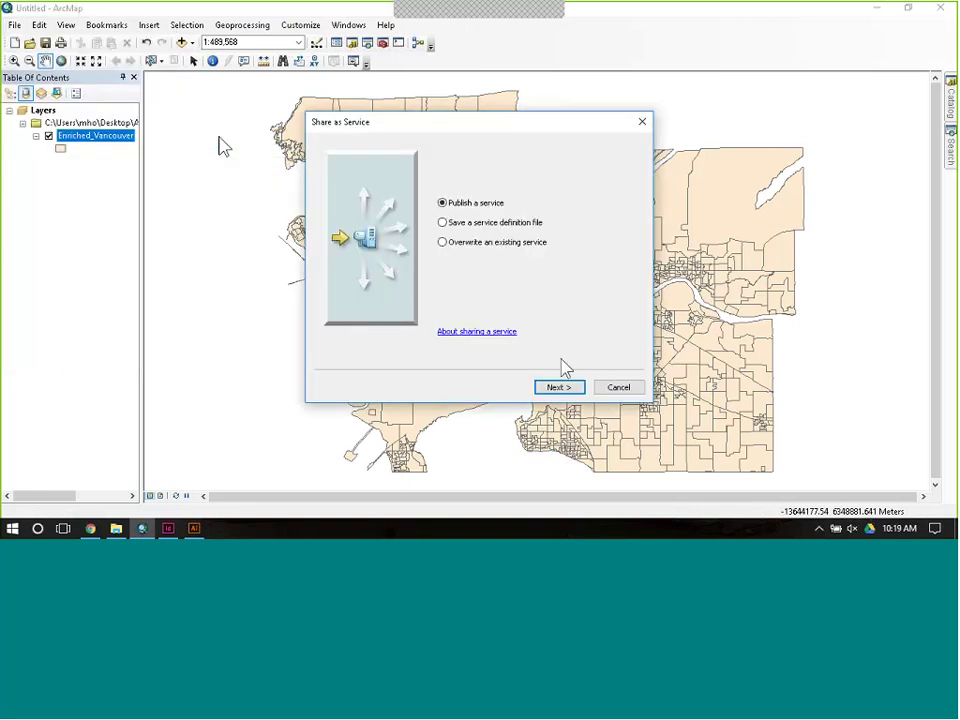
click(557, 388)
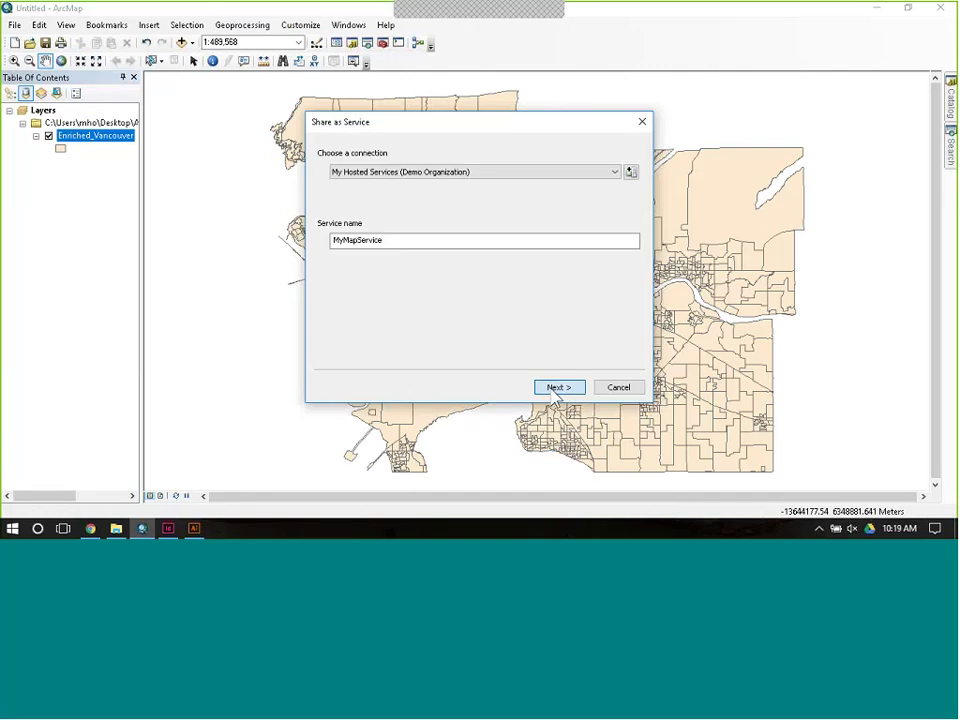
click(557, 388)
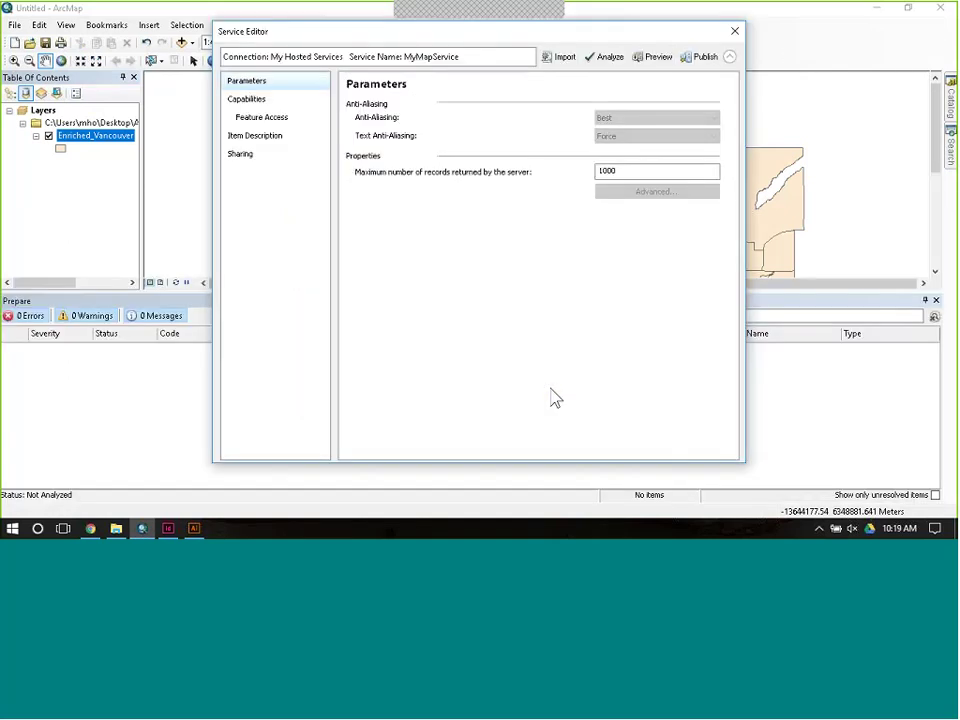
- Review the service's maximum record count, enabled capabilities and the operations allowed for feature access
click(606, 172)
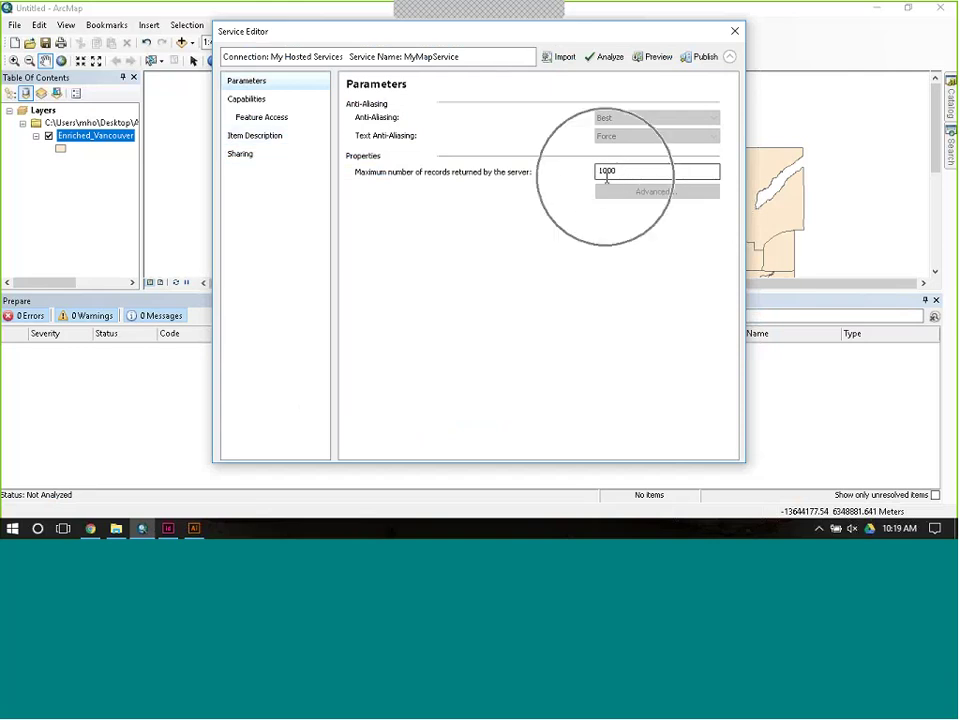
click(606, 175)
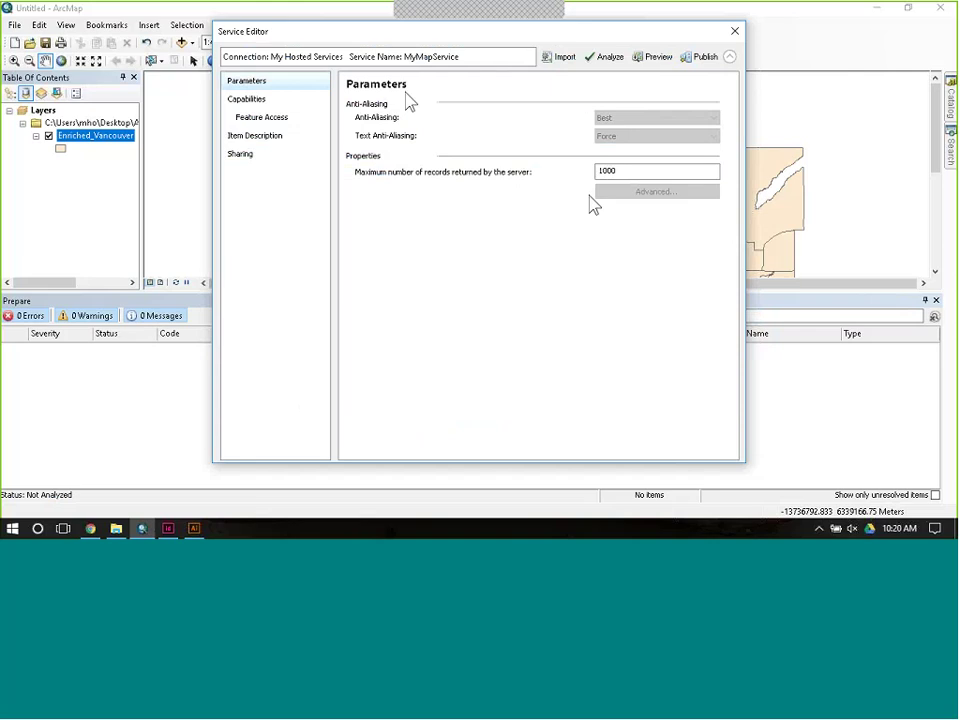
click(283, 106)
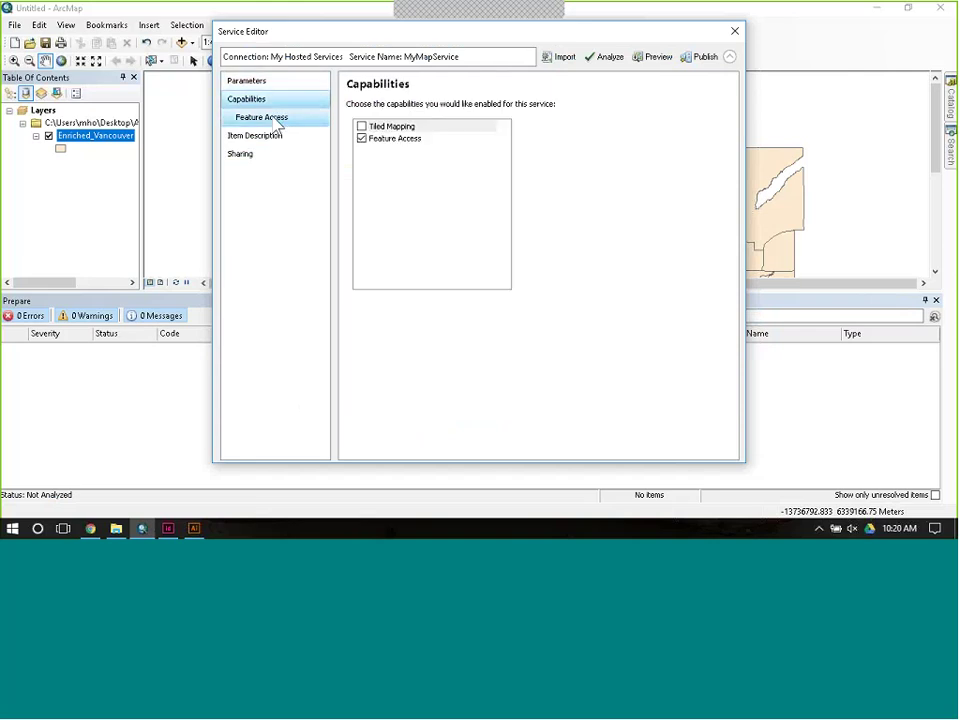
click(279, 118)
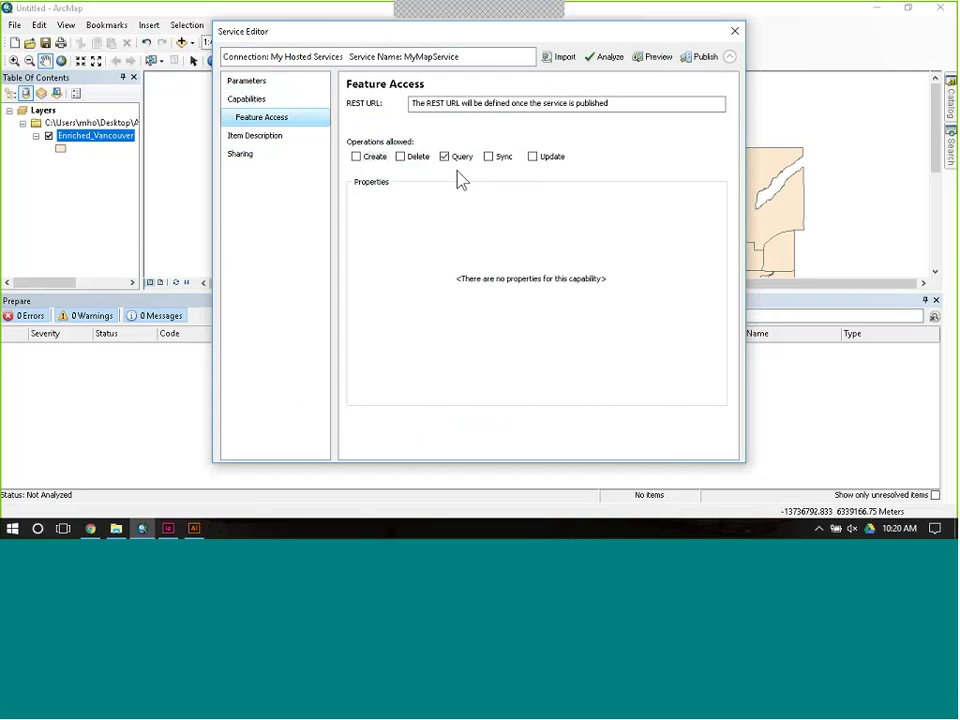
- Close the Service Editor without publishing and switch back to the Income - Vancouver DA settings in Chrome
click(734, 31)
click(506, 321)
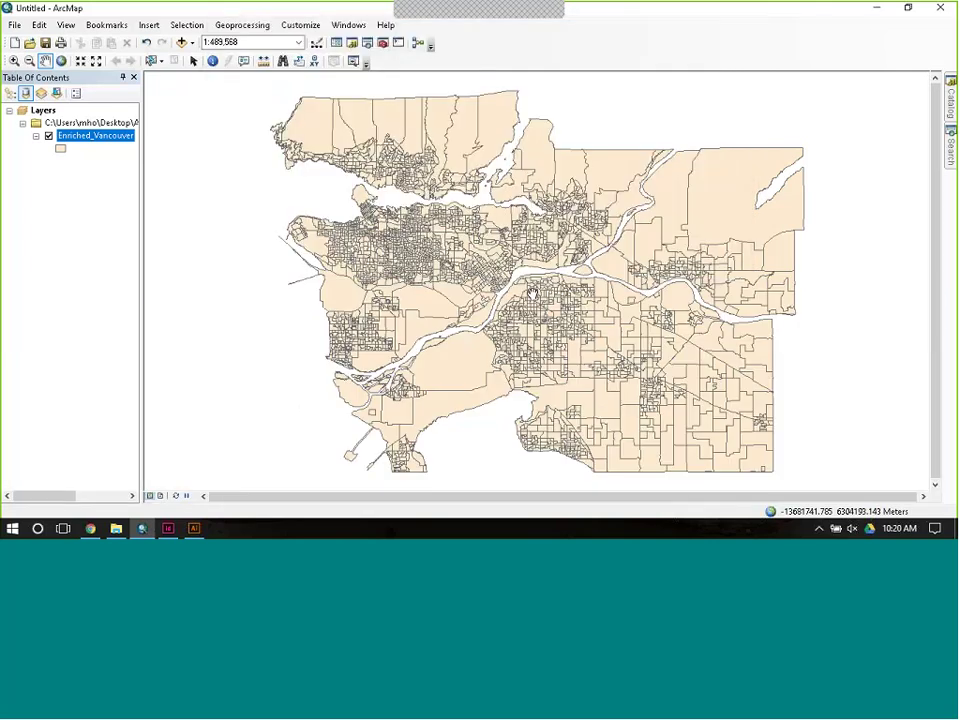
click(876, 8)
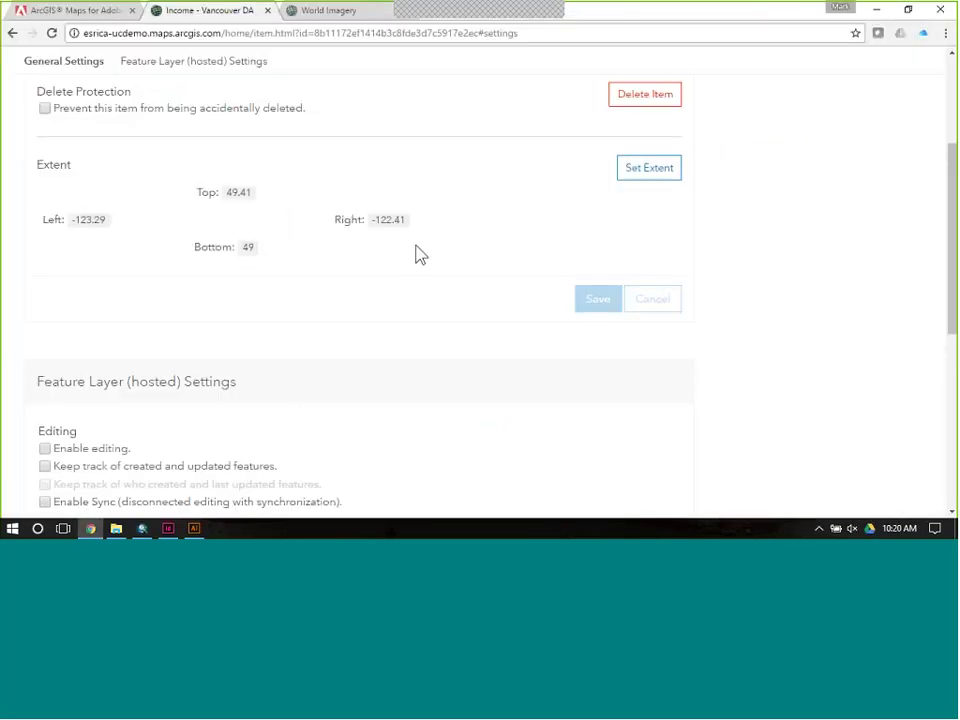
scroll(418, 253, up, 2)
scroll(418, 258, up, 1)
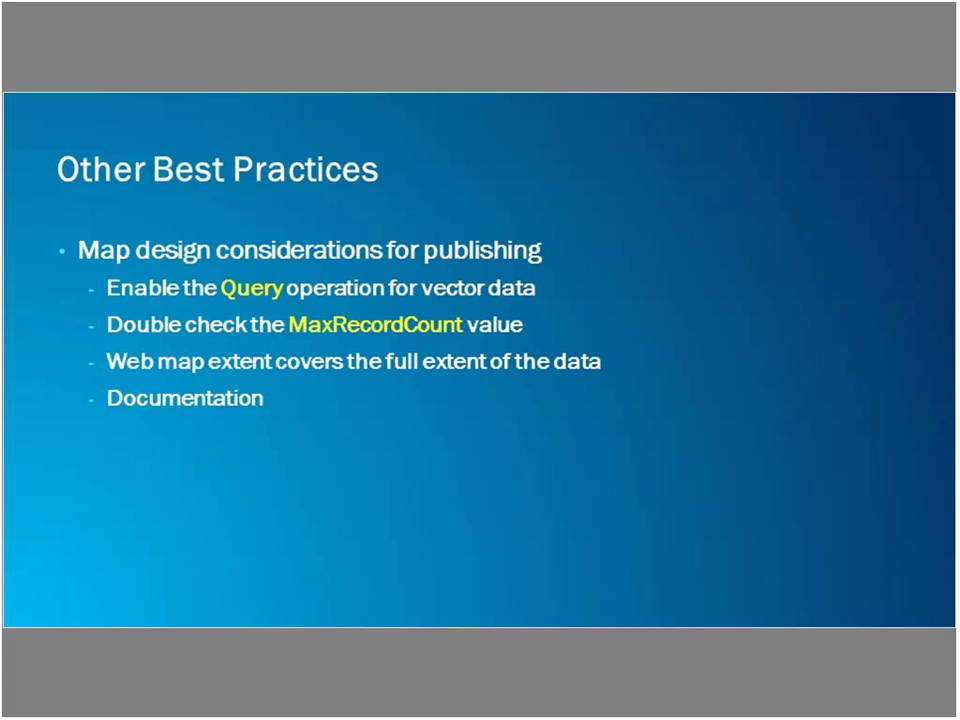
key(Right)
key(Right)
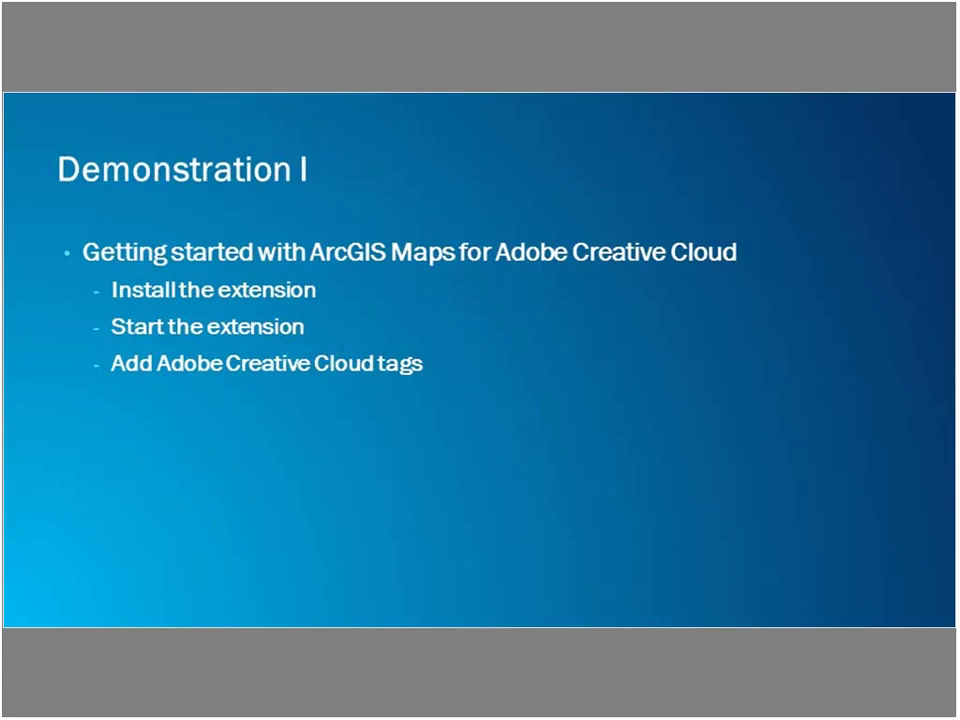
key(Right)
key(Right)
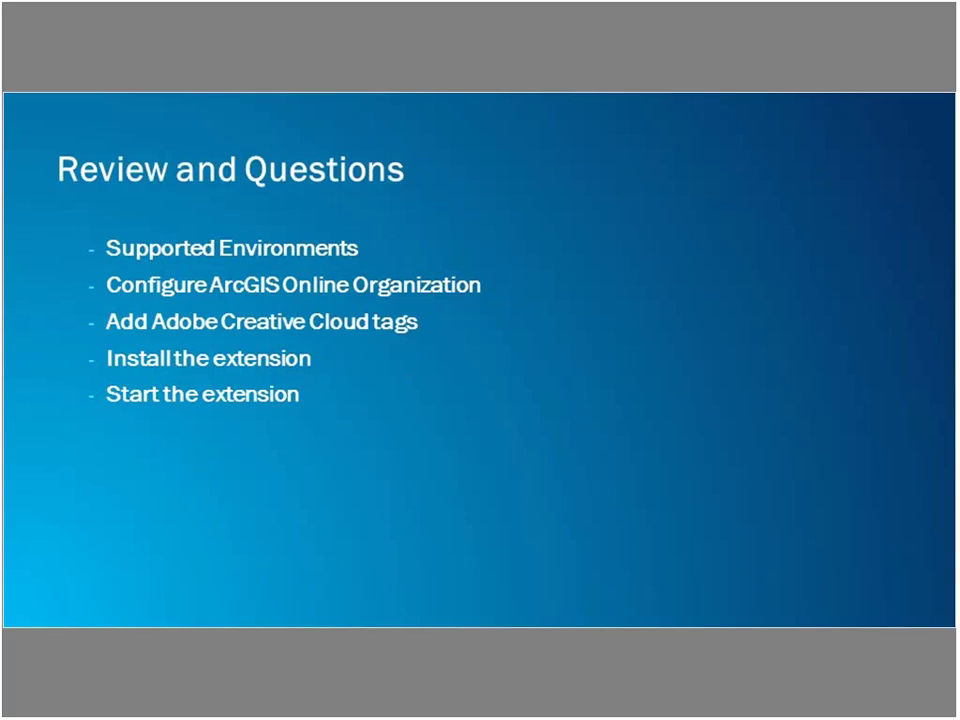
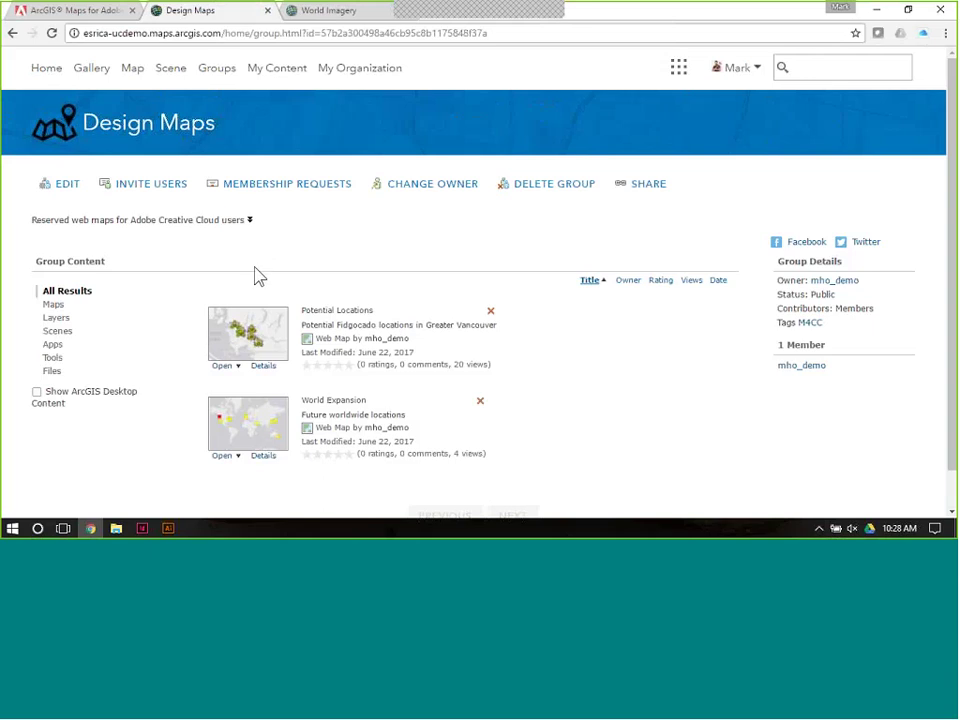
- View the Potential Locations web map from the Design Maps group in the map viewer, and switch to Illustrator
click(332, 314)
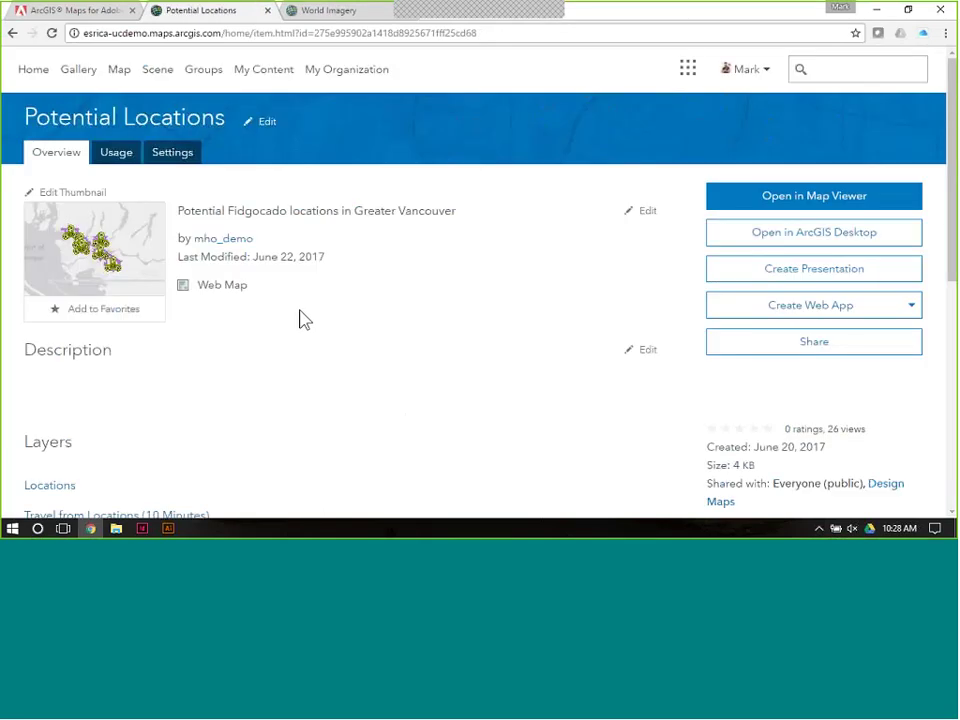
click(826, 199)
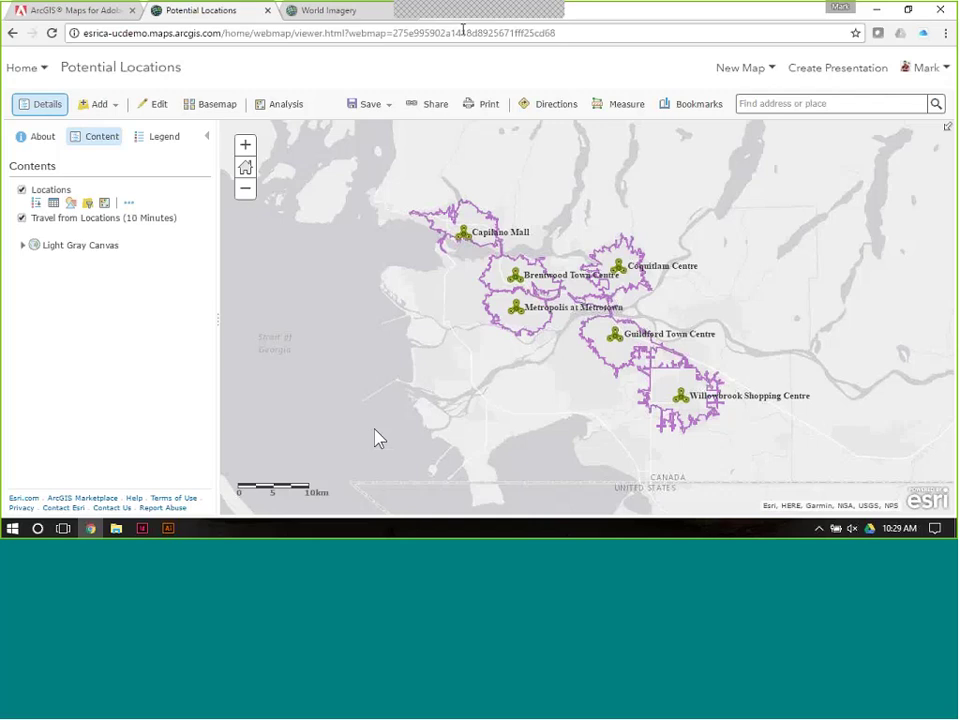
click(876, 10)
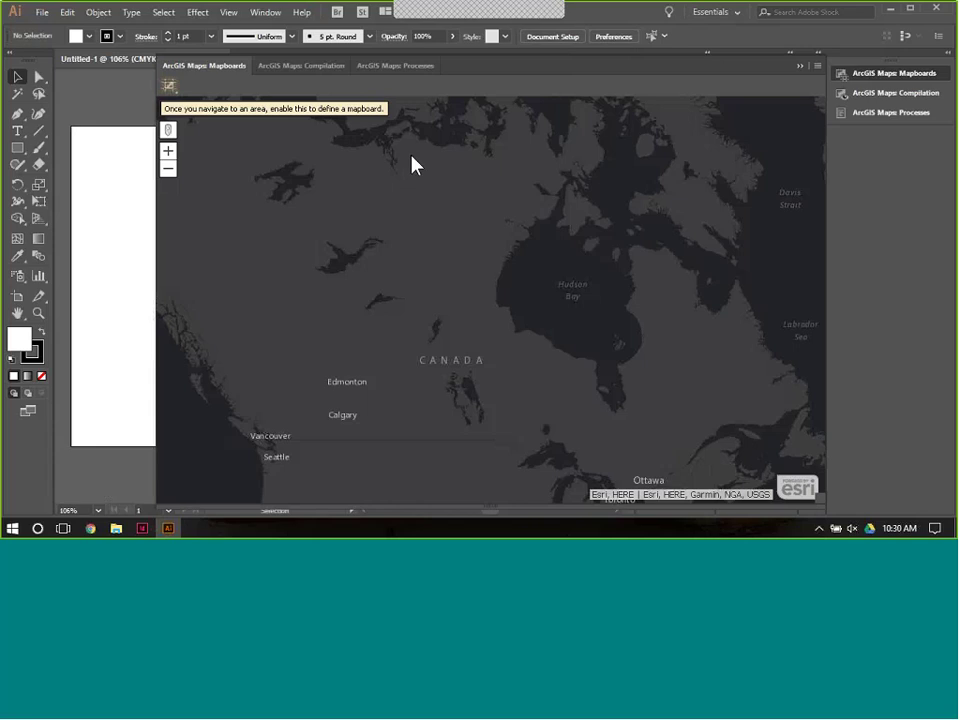
- Locate Vancouver, British Columbia on the Mapboards map, clear the search, and frame Greater Vancouver from the Strait of Georgia to Abbotsford
click(169, 132)
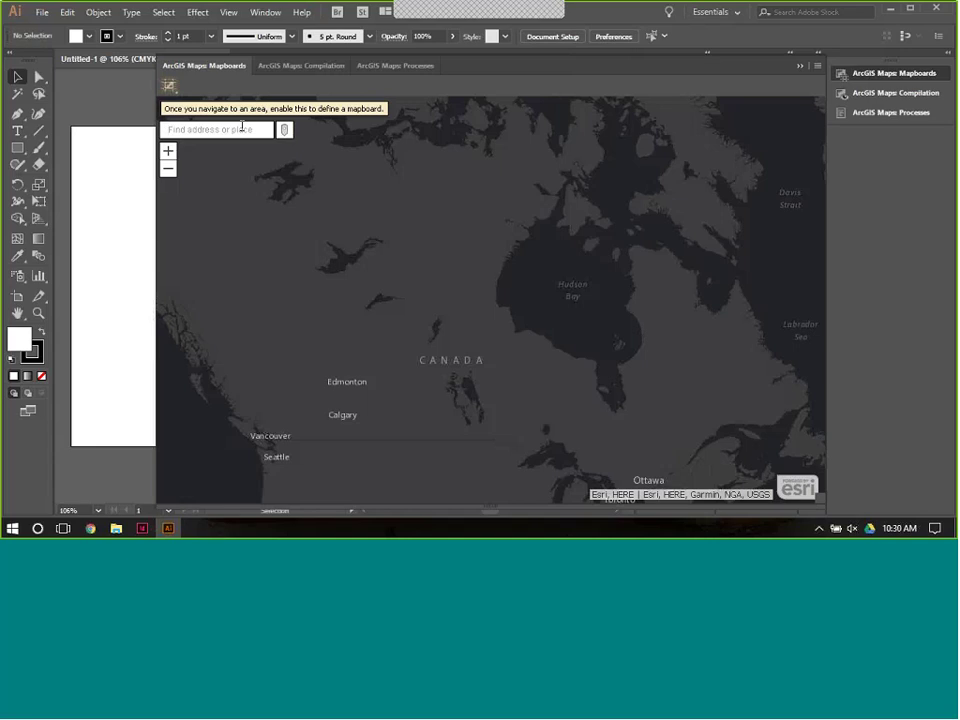
text(vancouver)
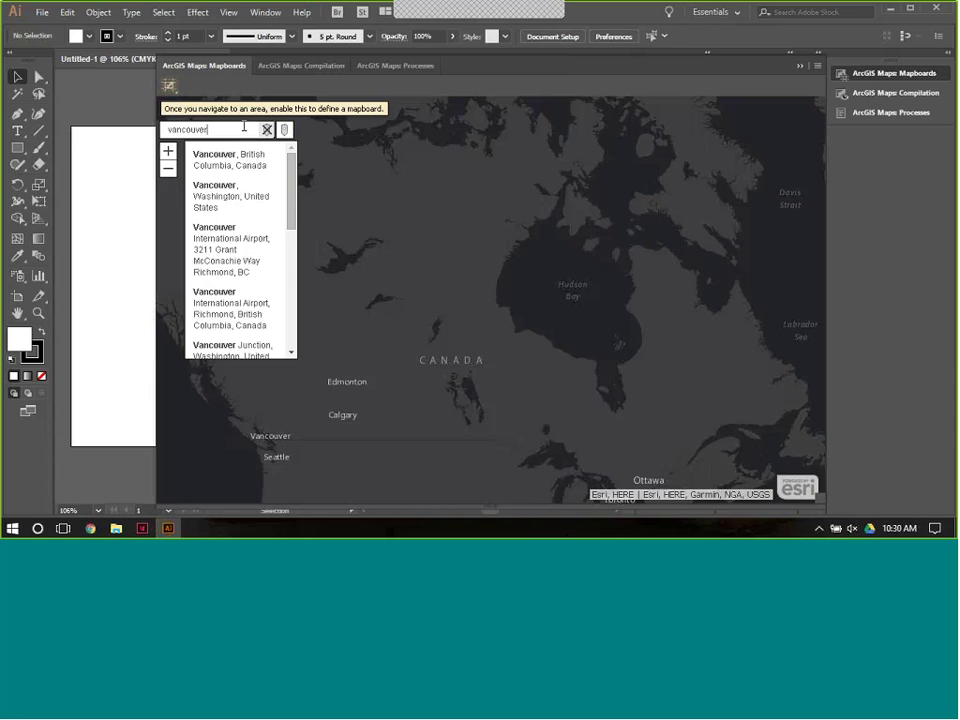
click(250, 156)
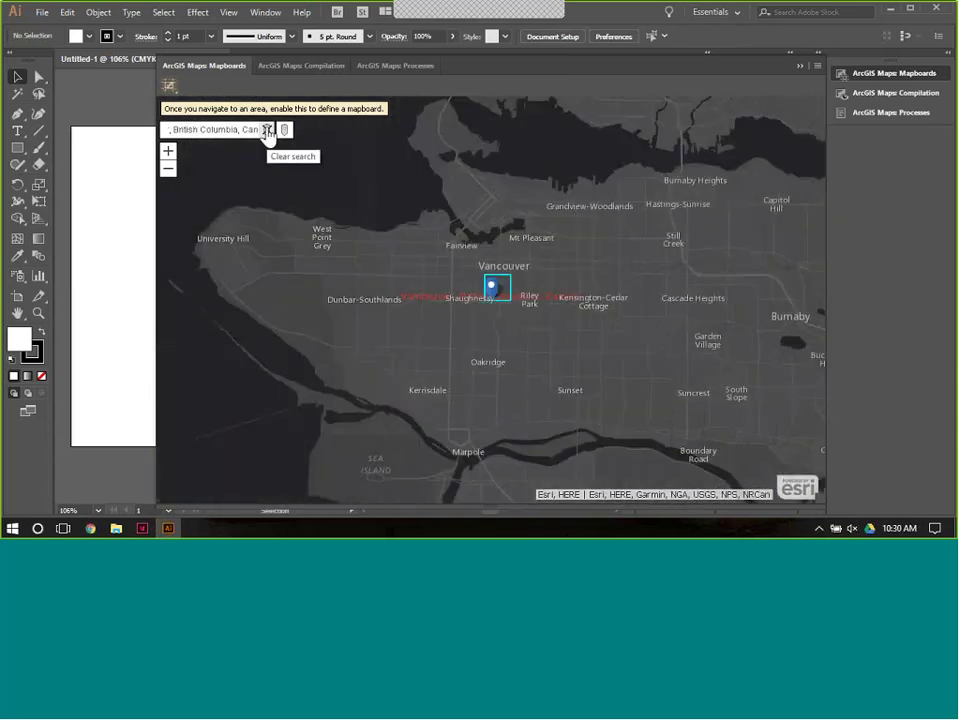
click(266, 130)
scroll(626, 414, down, 3)
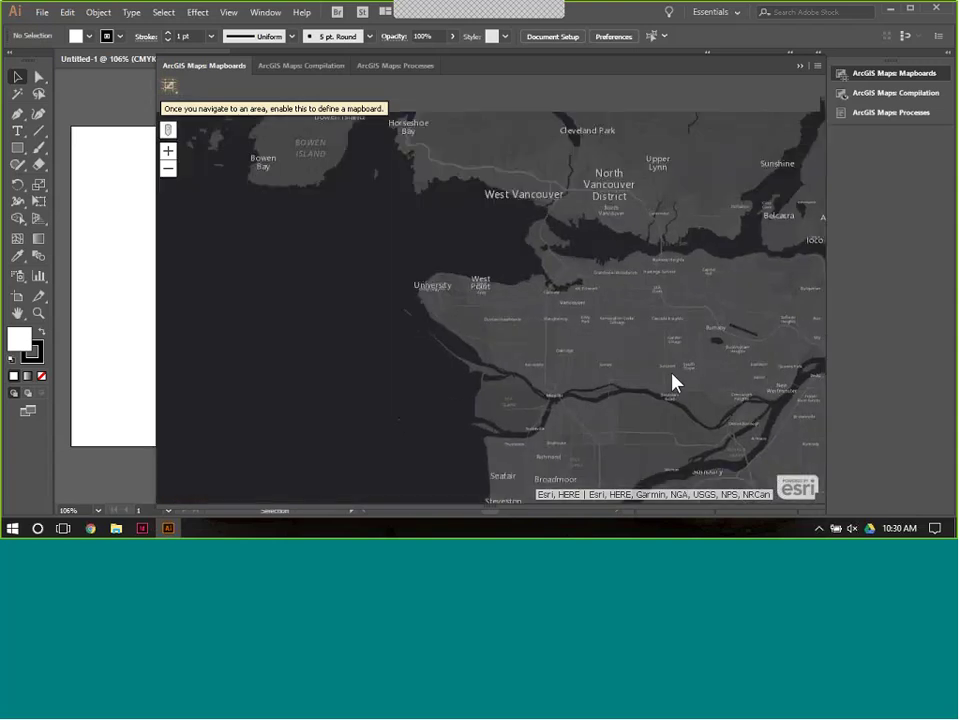
drag(671, 381, 474, 308)
scroll(470, 368, down, 1)
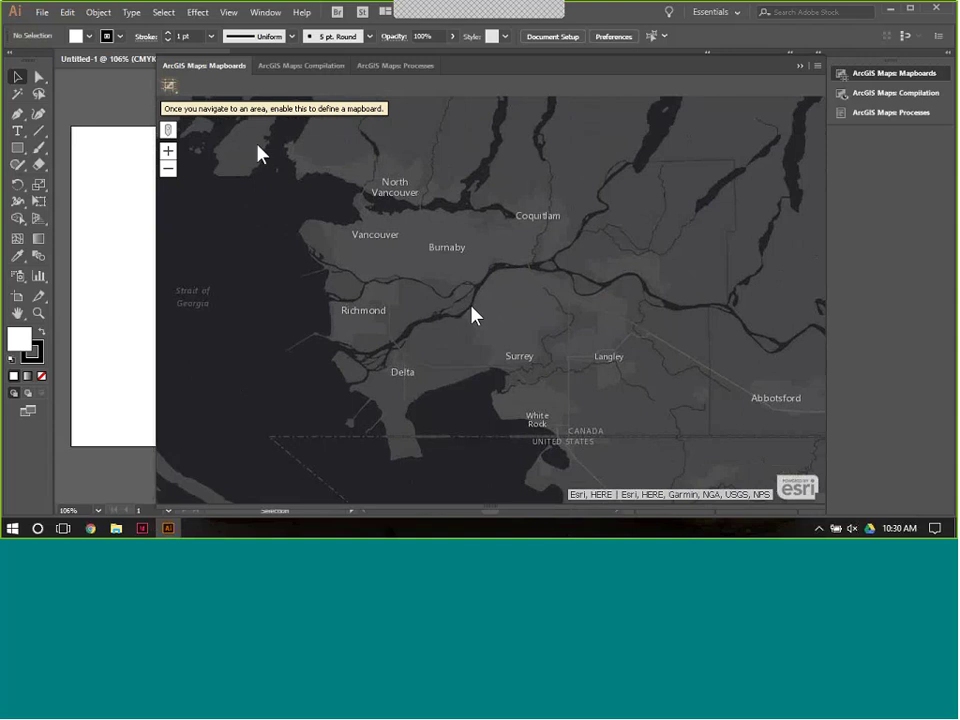
- Create a 10 by 6 in mapboard named Vancouver around Greater Vancouver and shift it slightly east and south
click(171, 87)
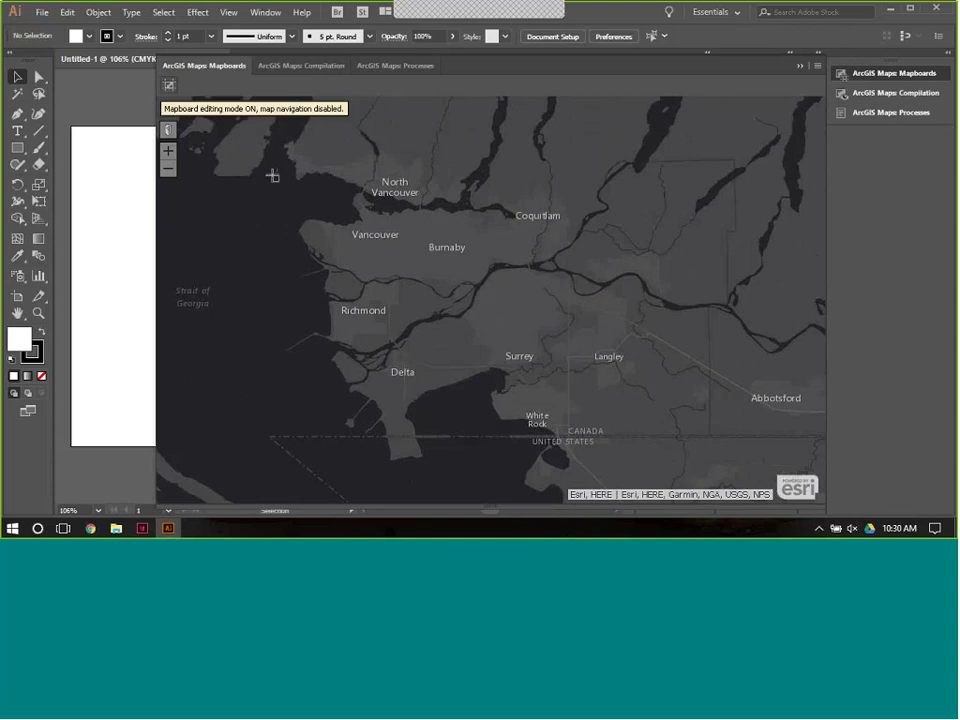
drag(260, 141, 700, 417)
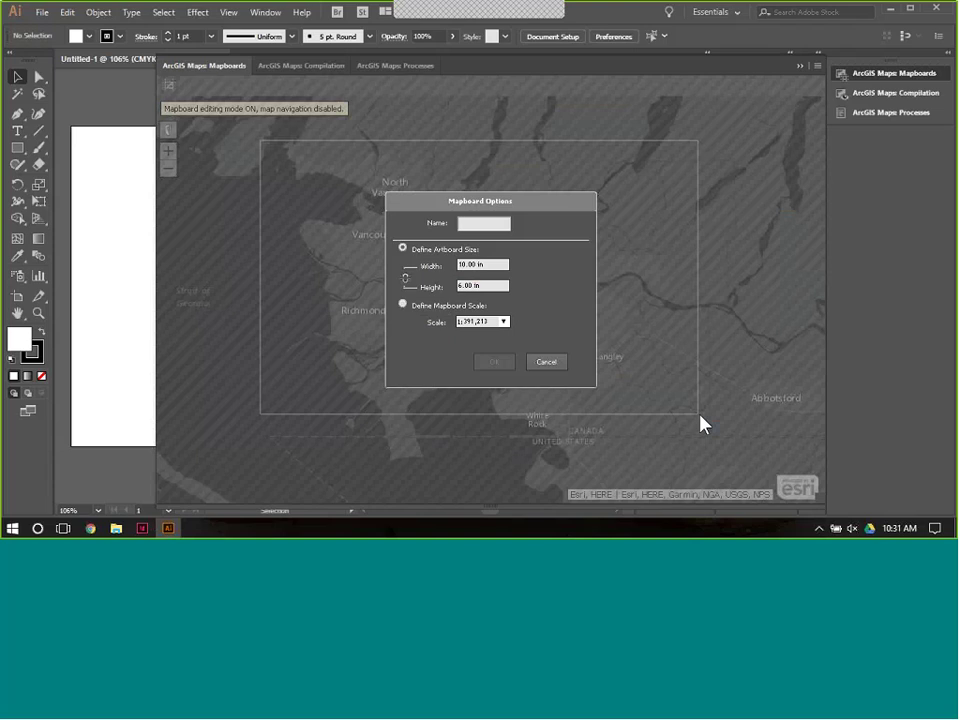
text(Vancouver)
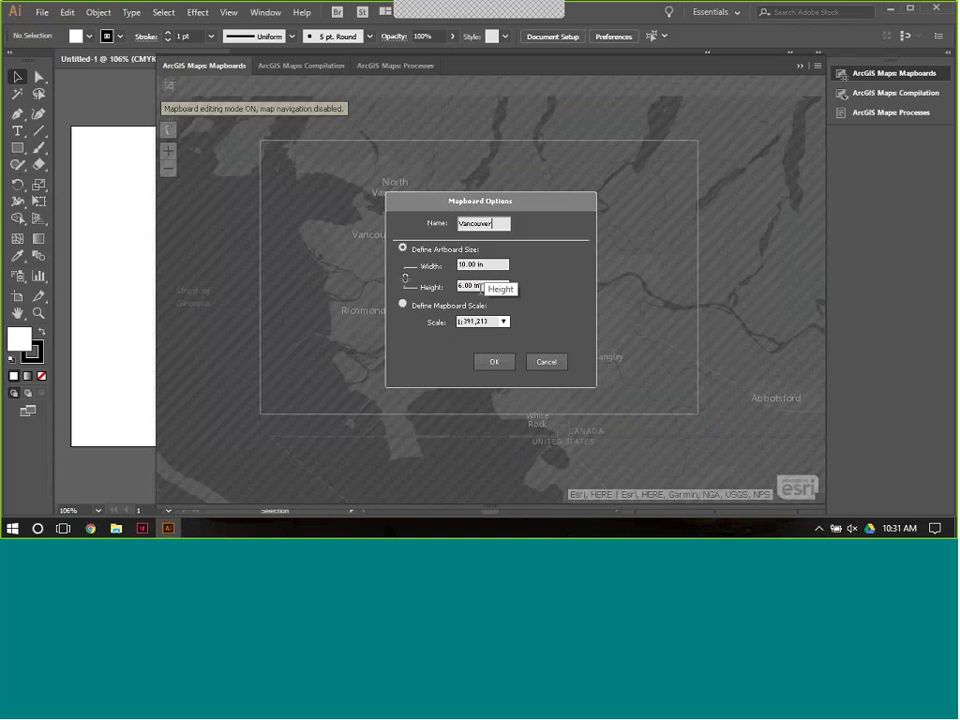
click(411, 313)
click(404, 248)
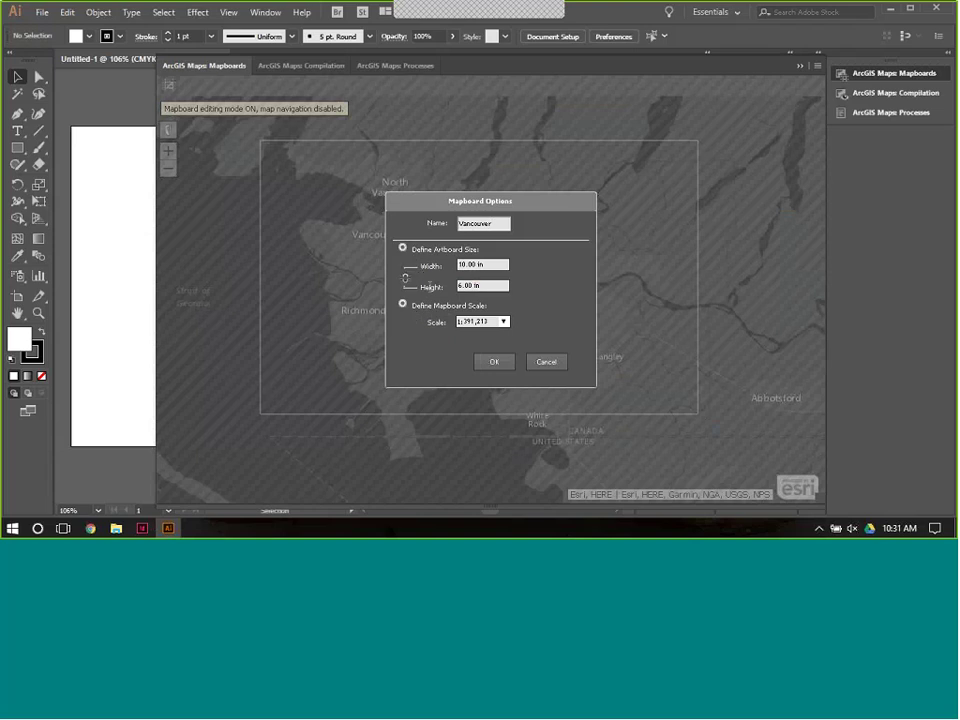
click(496, 362)
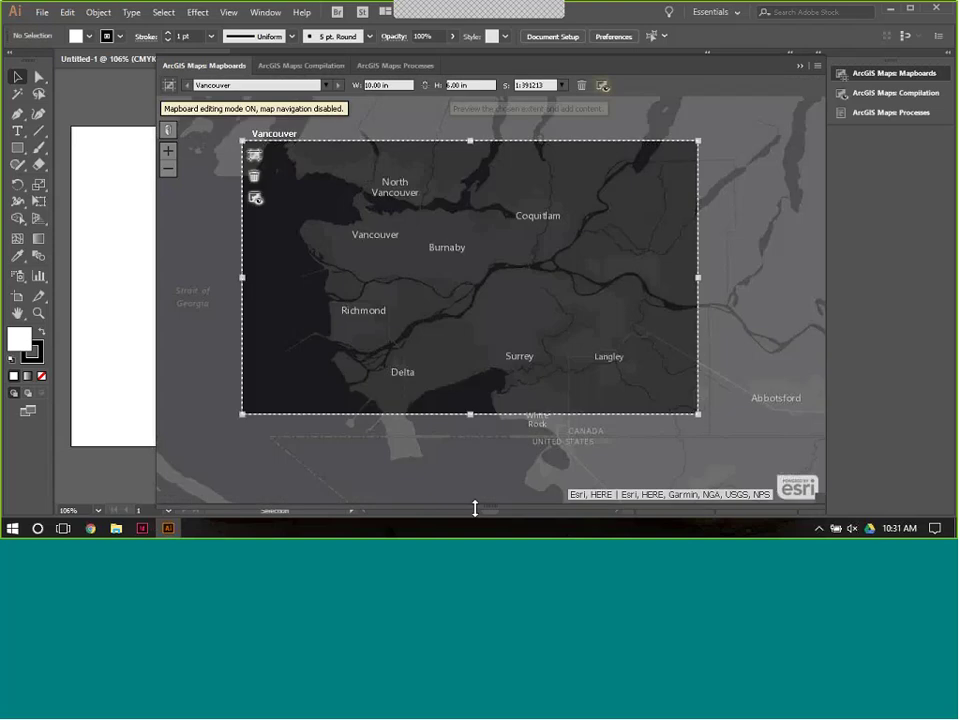
drag(634, 280, 676, 300)
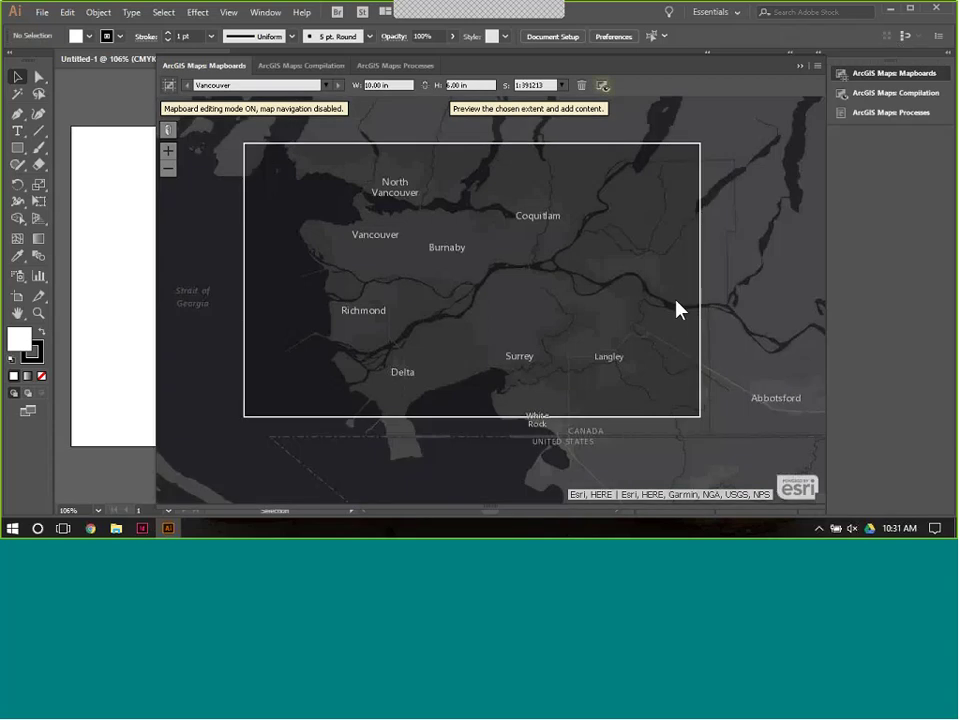
drag(676, 302, 681, 302)
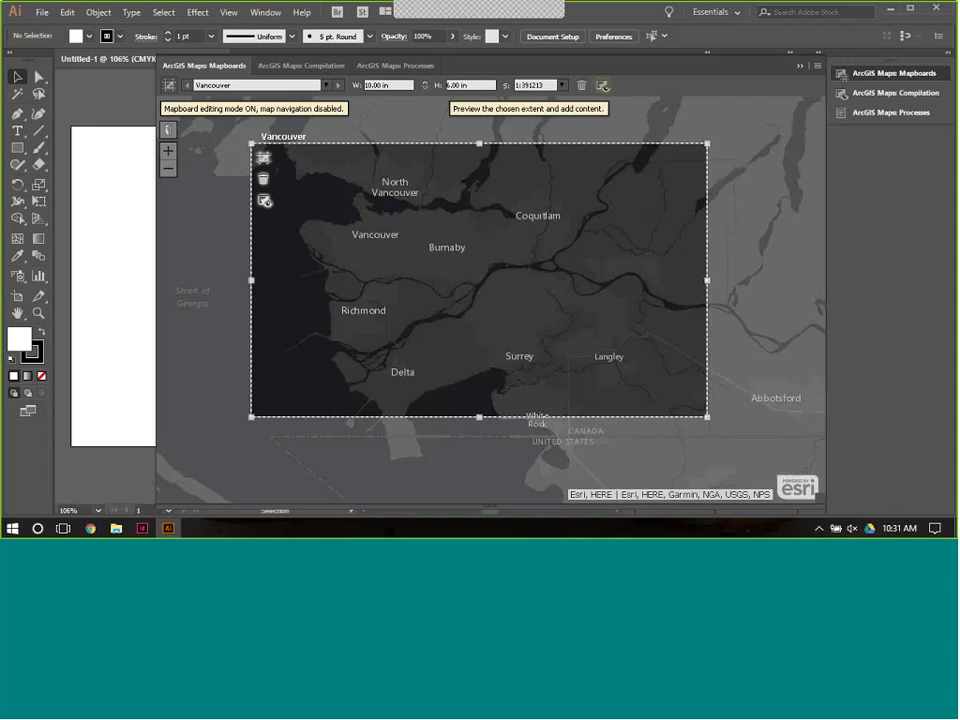
- Create another mapboard from the Potential Locations web map in the organization's Design Maps group
click(172, 90)
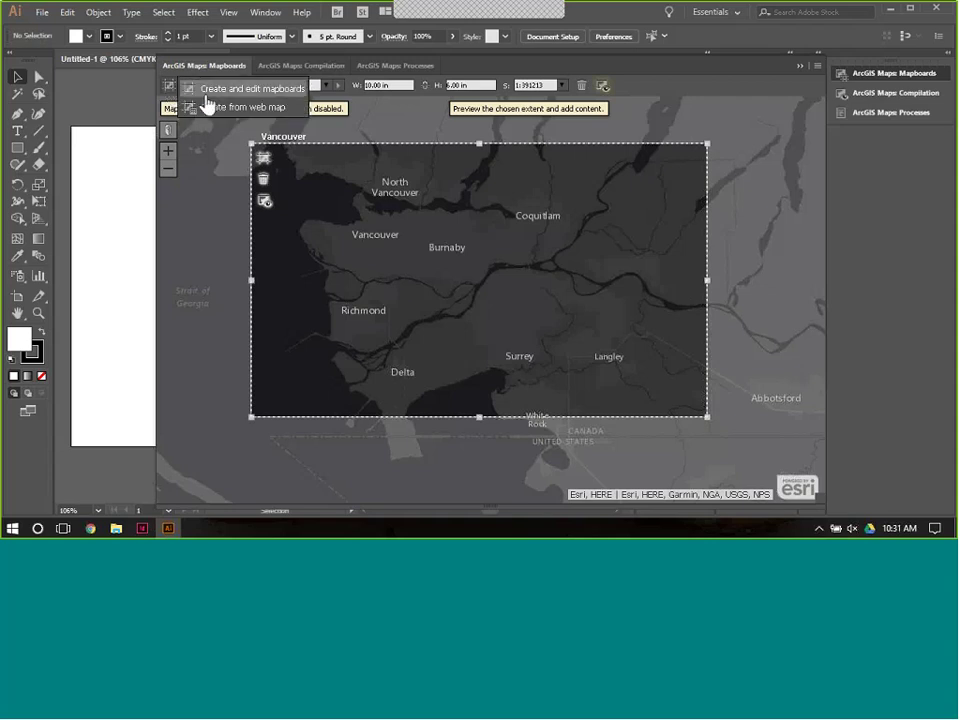
click(222, 108)
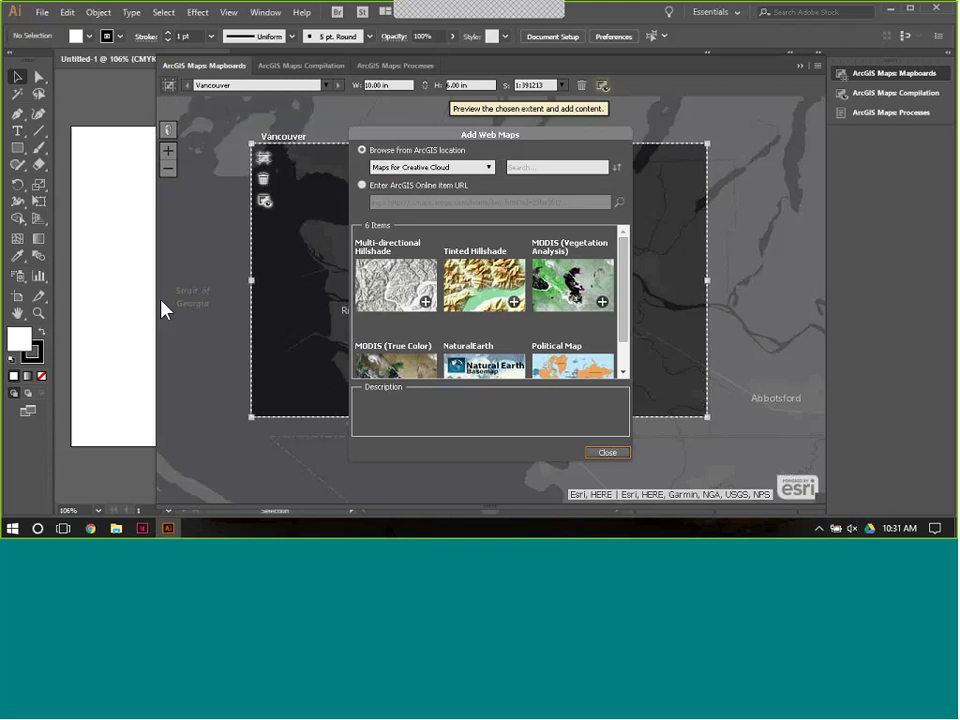
click(489, 168)
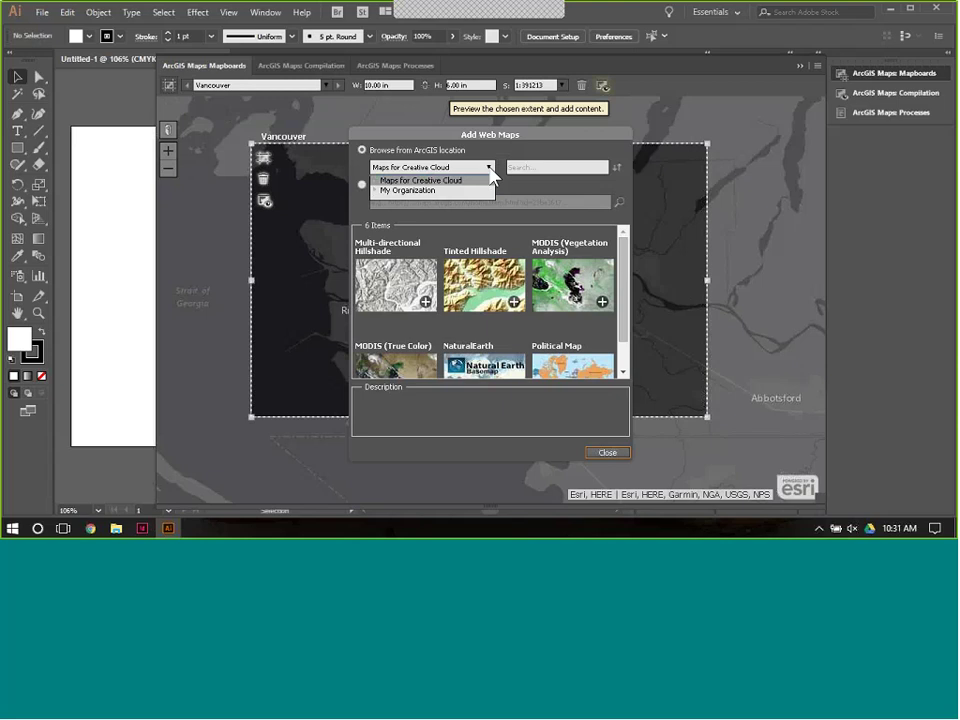
click(375, 191)
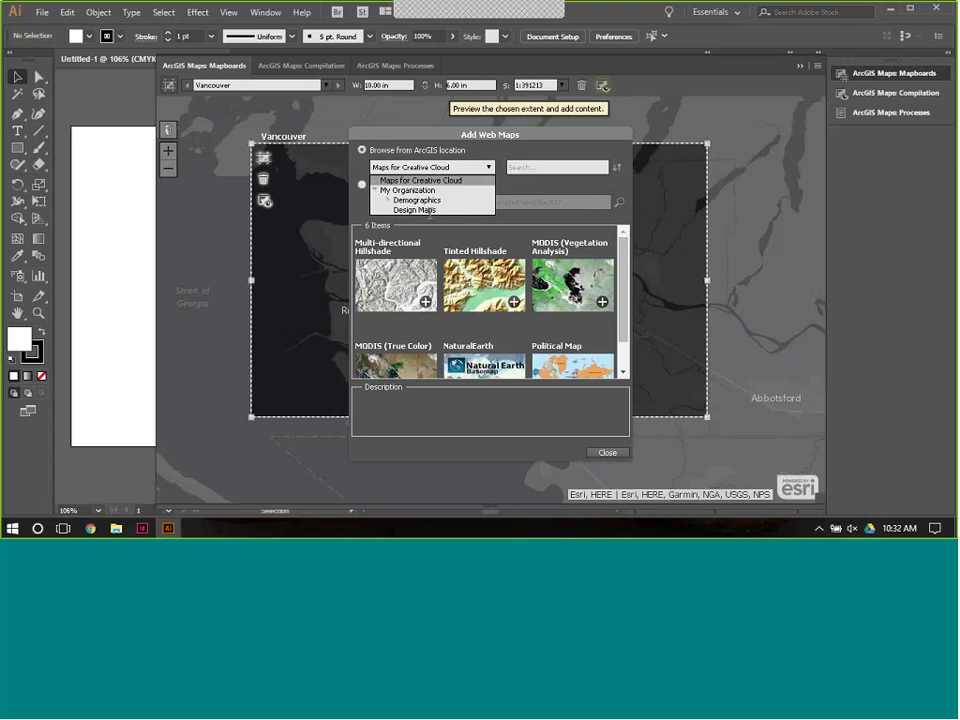
click(389, 201)
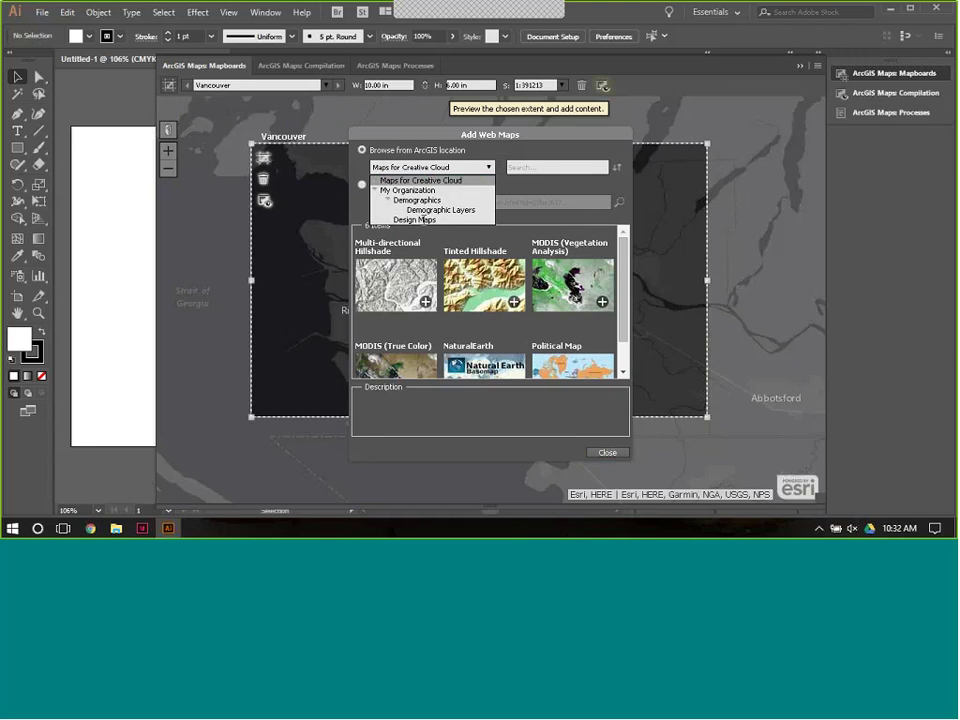
click(422, 219)
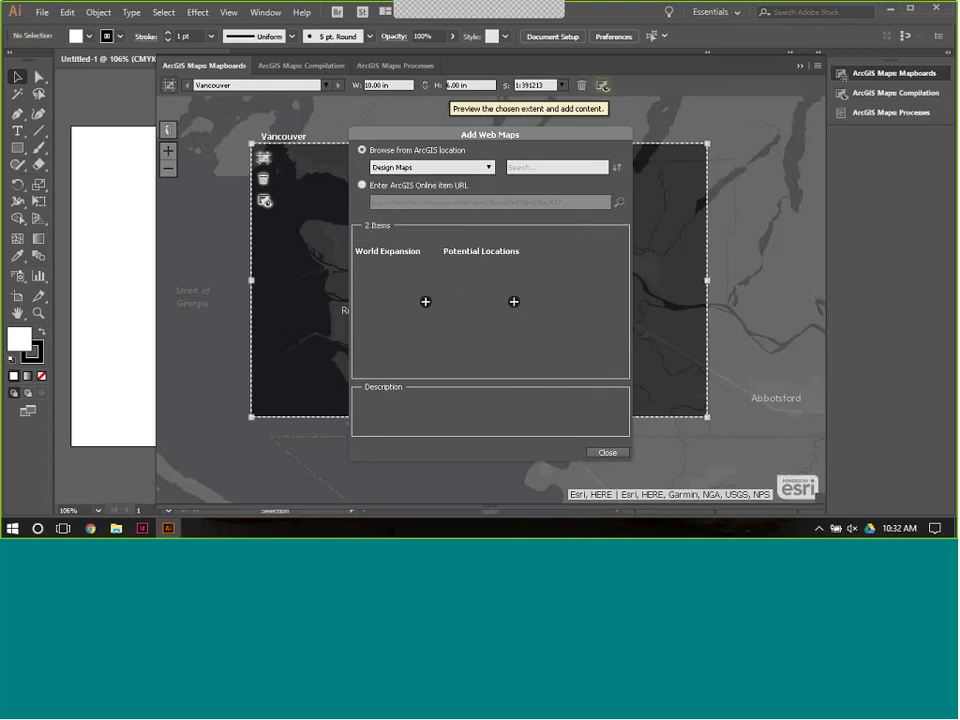
click(513, 303)
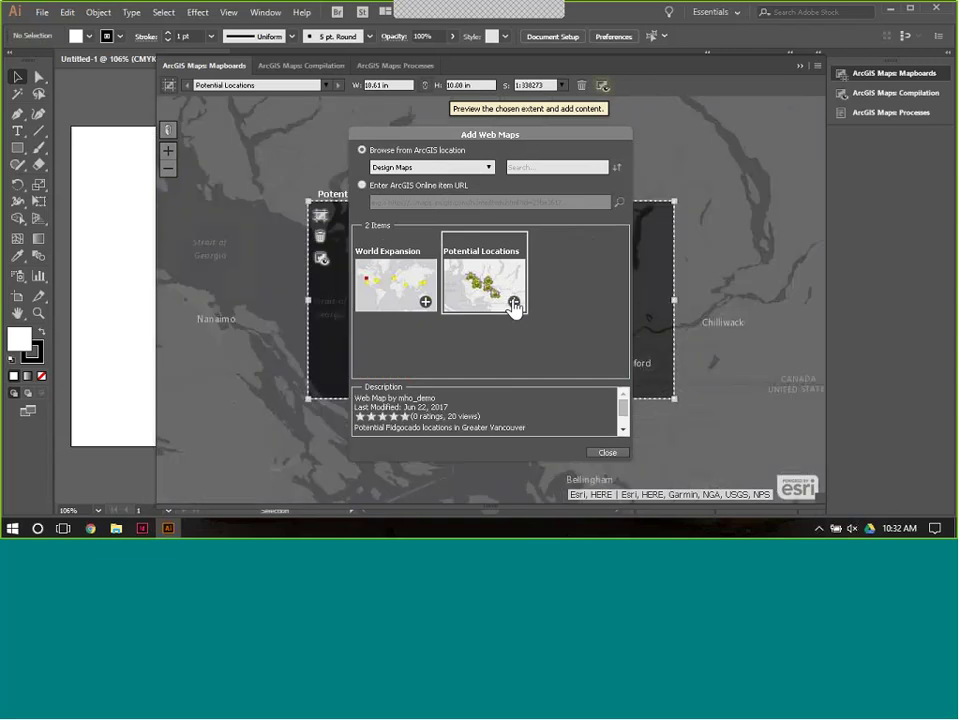
click(608, 454)
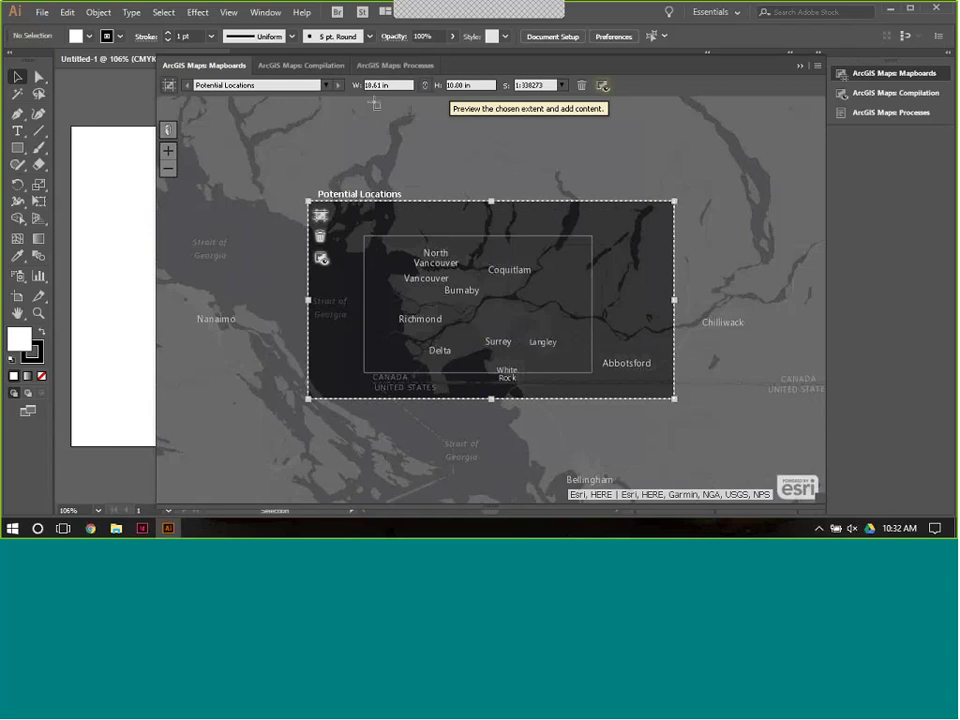
key(ctrl)
key(ctrl)
key(ctrl)
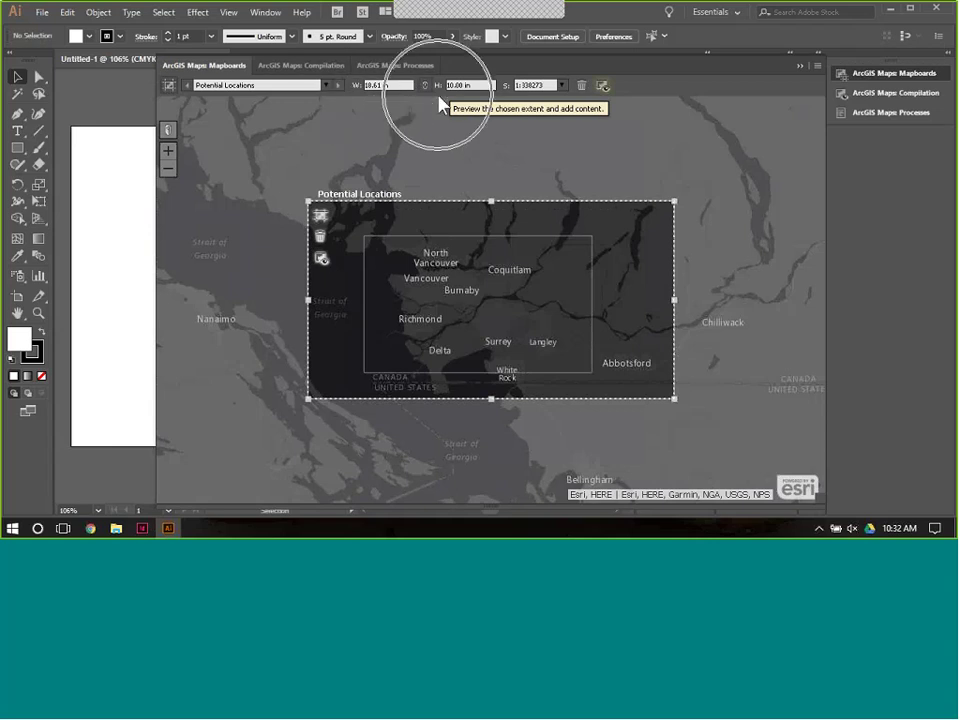
key(ctrl)
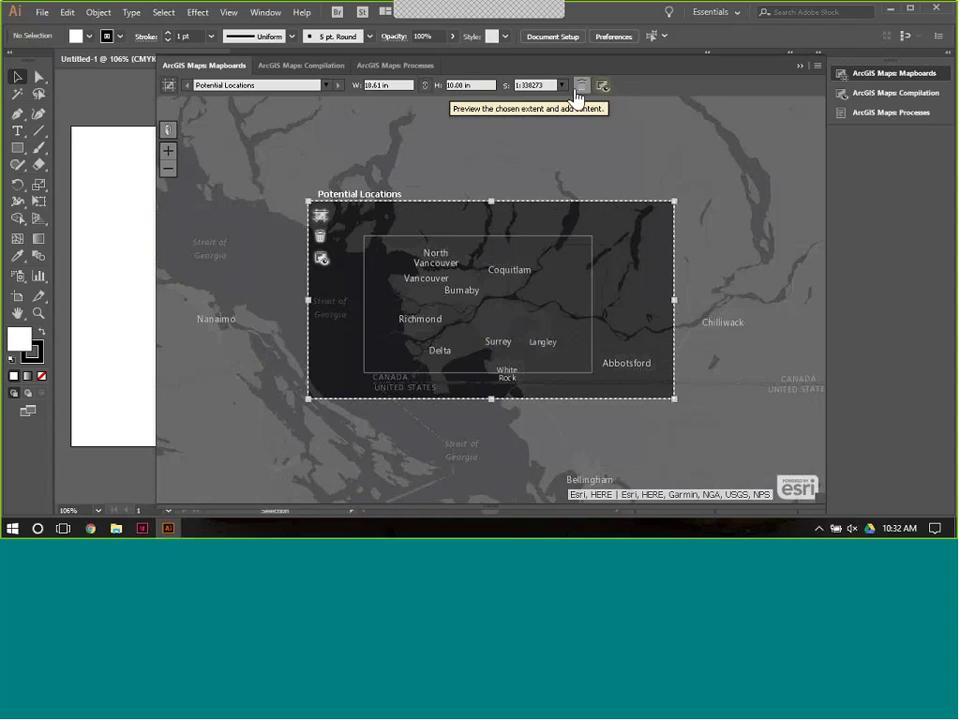
- Resize the Potential Locations mapboard, entering a width of 10 in and finally a height of 6 in
click(378, 87)
text(10 in)
key(Return)
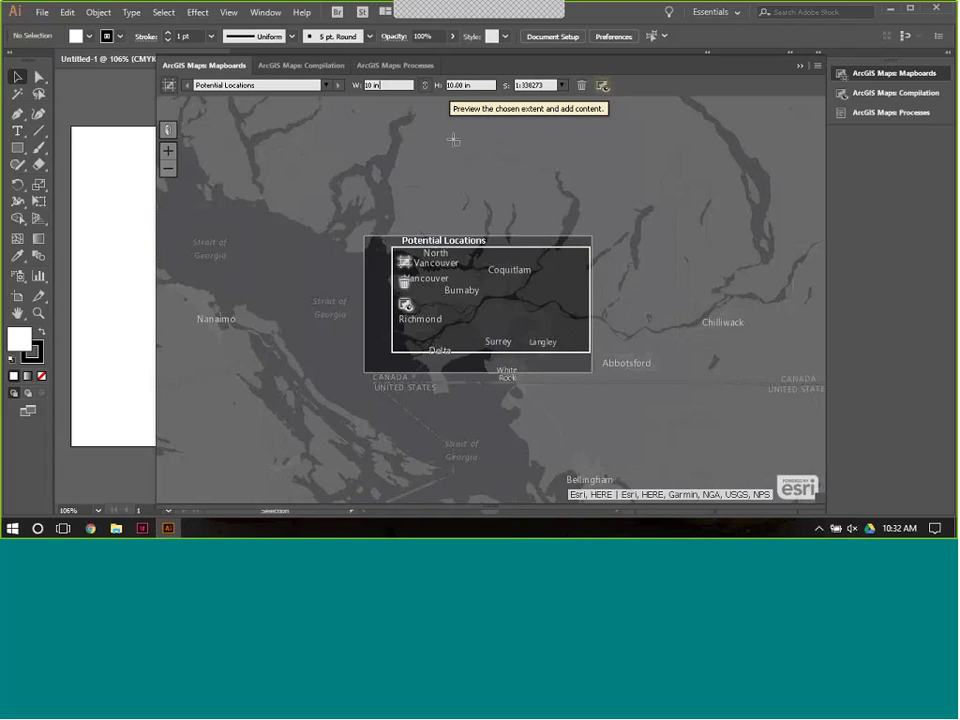
key(Tab)
text(4)
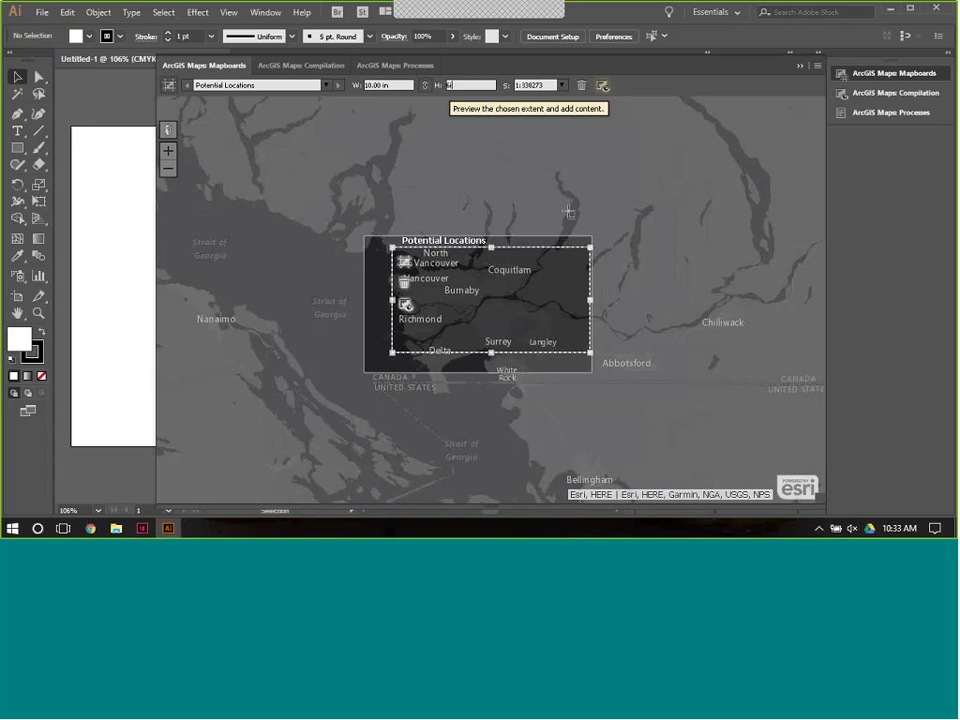
text(in)
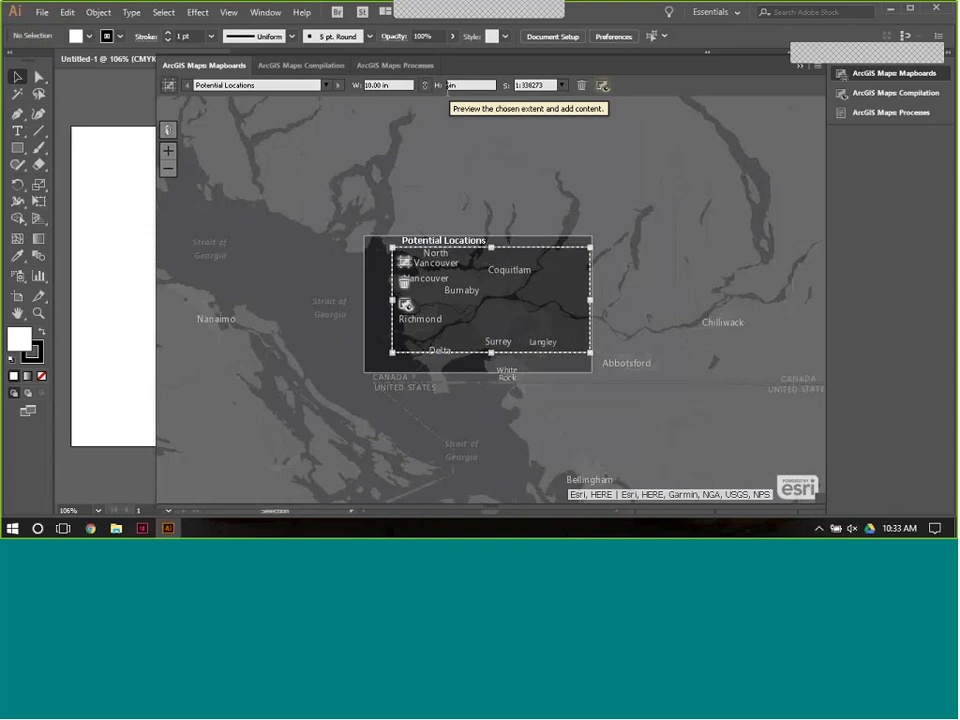
key(BackSpace)
key(BackSpace)
key(Return)
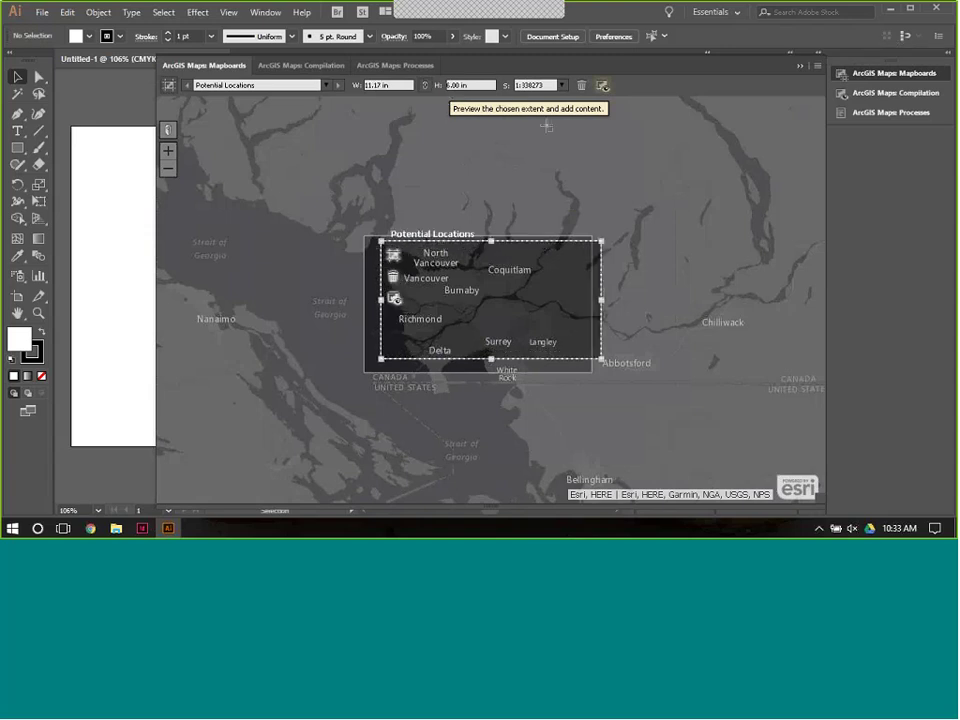
- Narrow the Potential Locations mapboard to about 10.14 in and position it inside the Vancouver mapboard's outline
drag(545, 295, 533, 301)
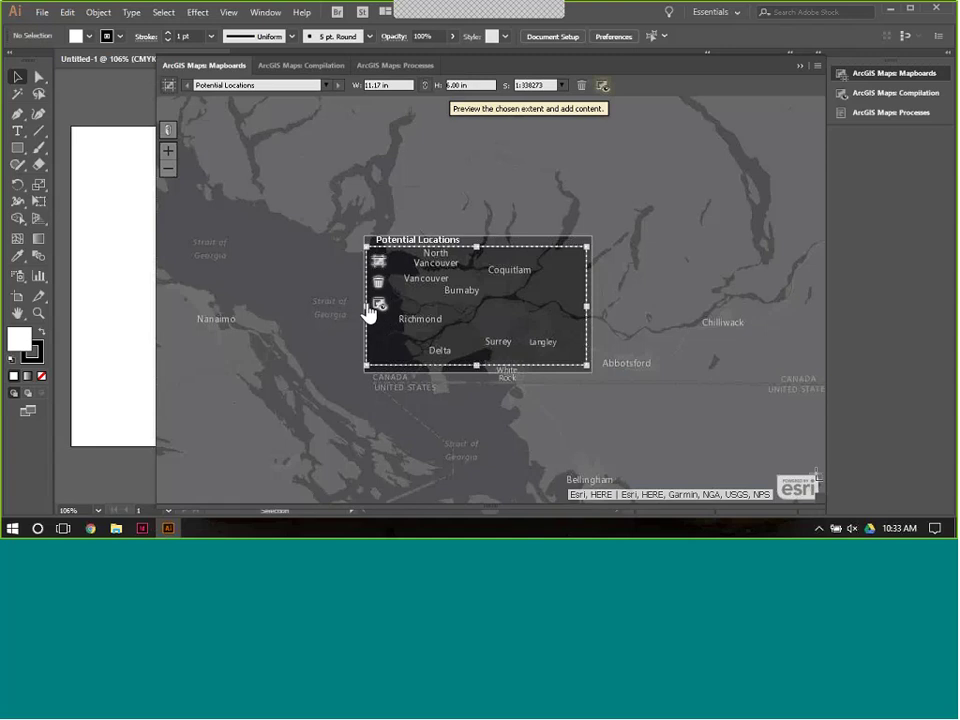
drag(367, 307, 388, 306)
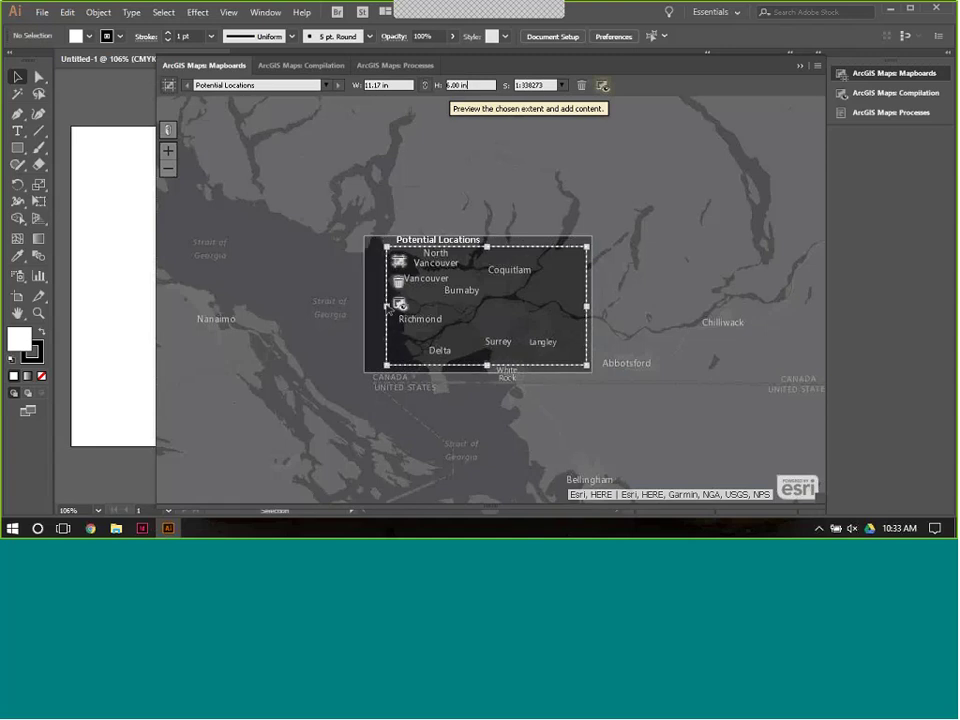
drag(572, 311, 564, 303)
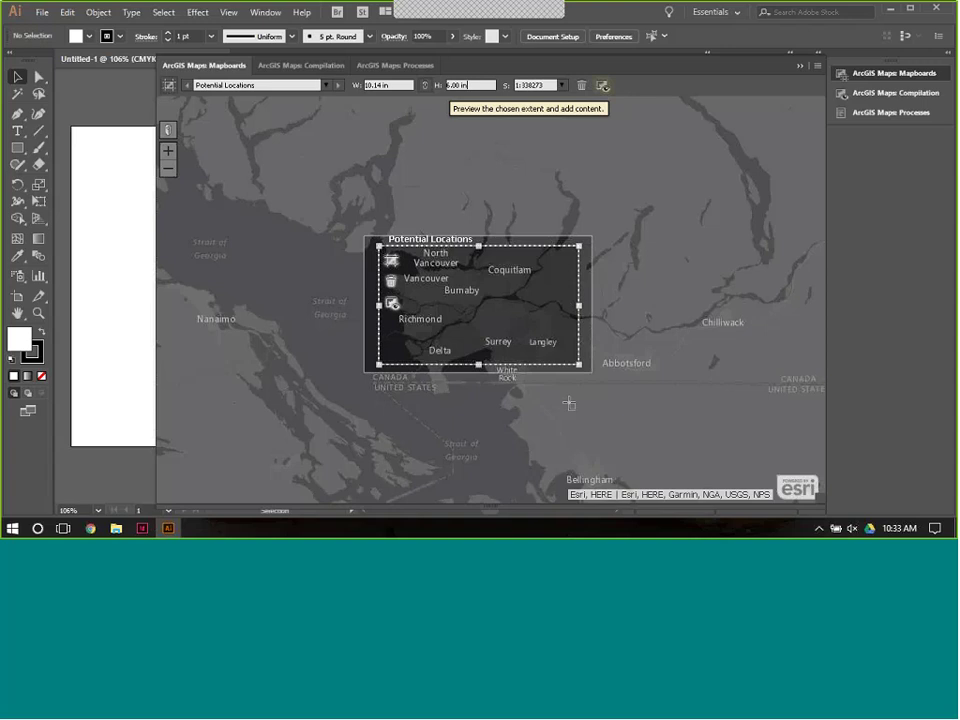
- Check the mapboard list, keep Potential Locations as the active mapboard, and preview its map for adding content
click(330, 86)
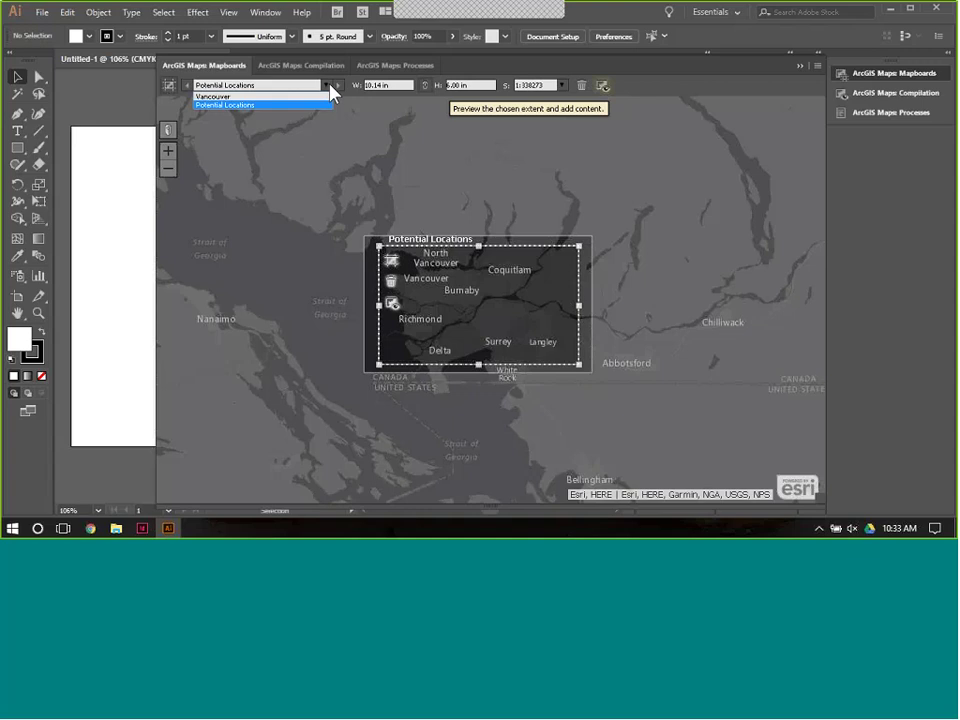
click(325, 86)
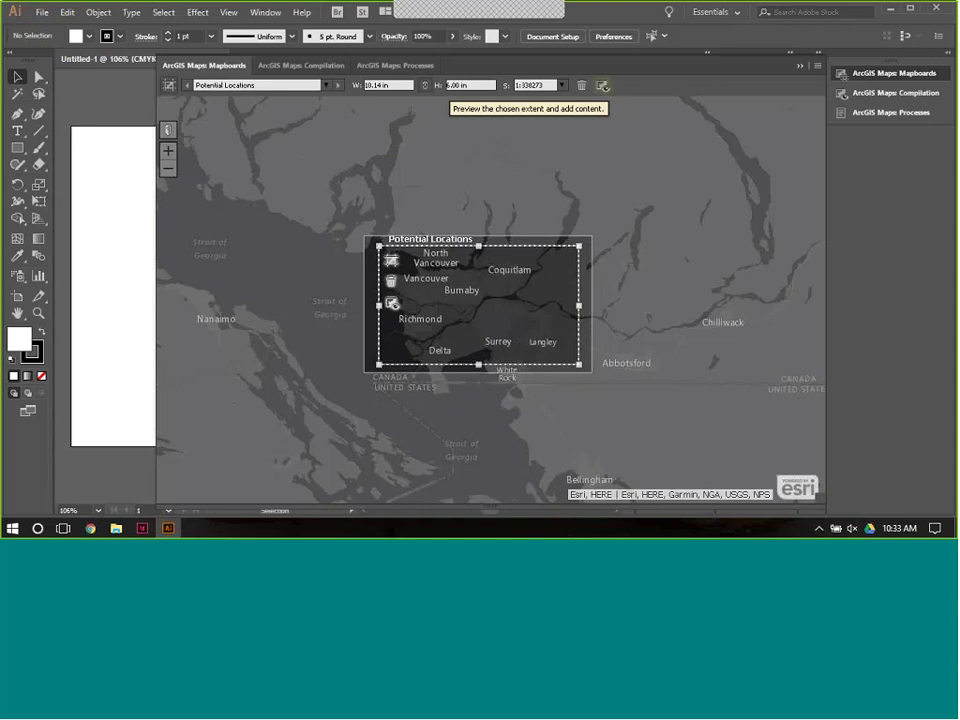
click(603, 87)
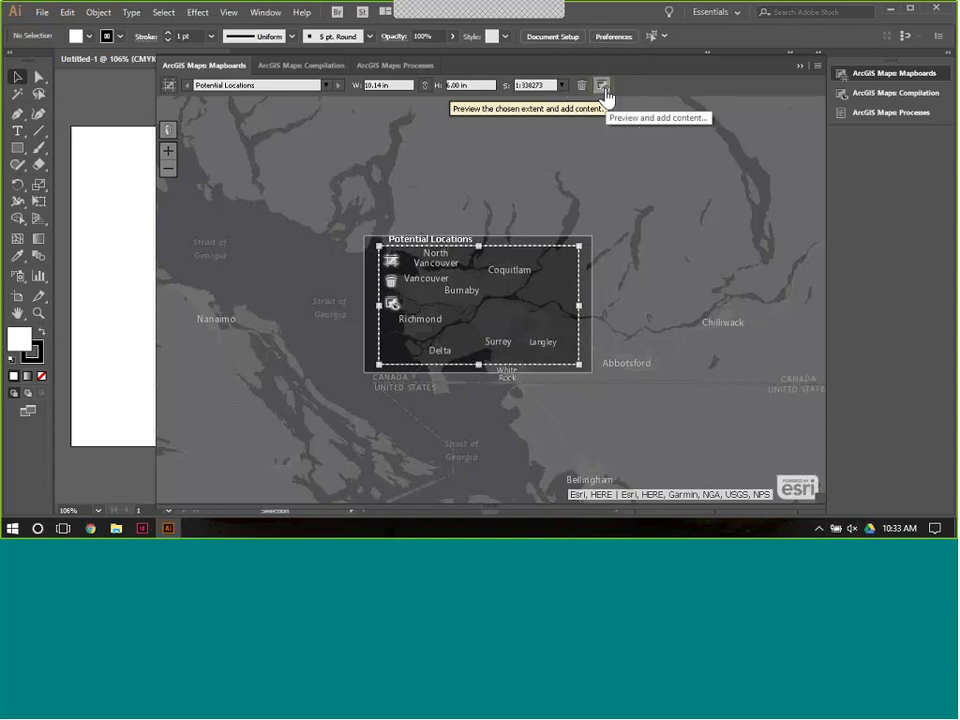
click(603, 88)
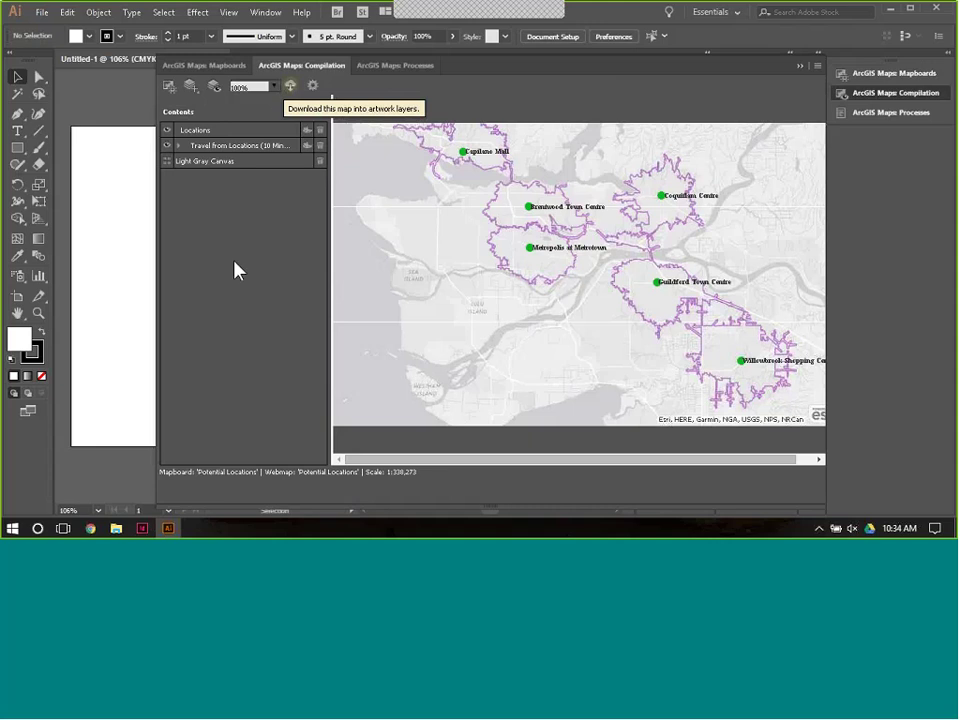
- Add the Income - Vancouver DA layer from the organization's Demographic Layers group to the Potential Locations map
click(190, 88)
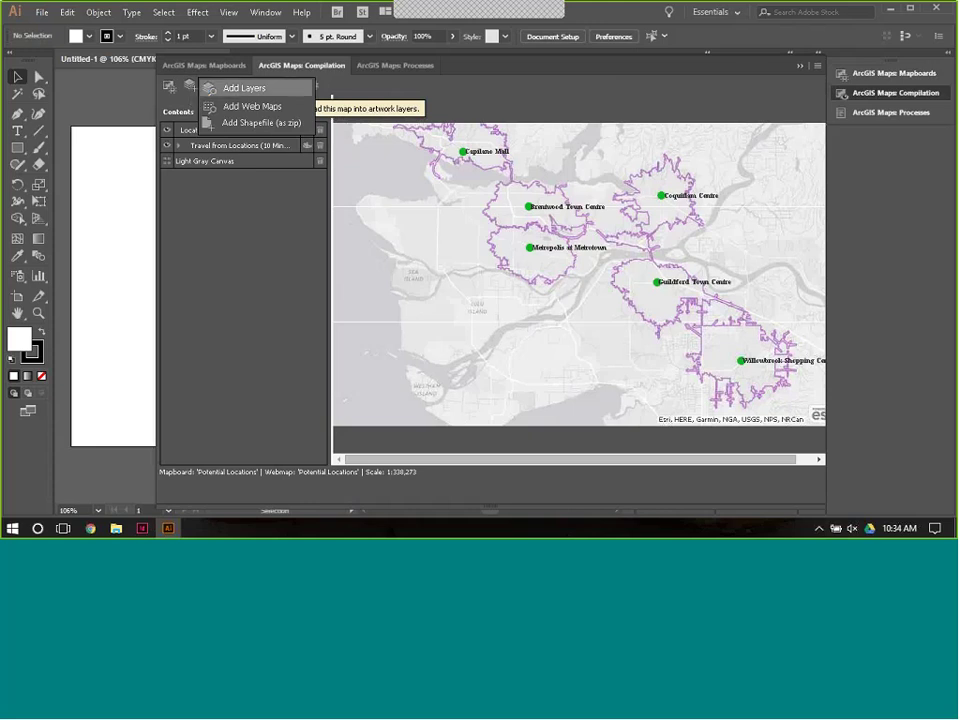
click(265, 92)
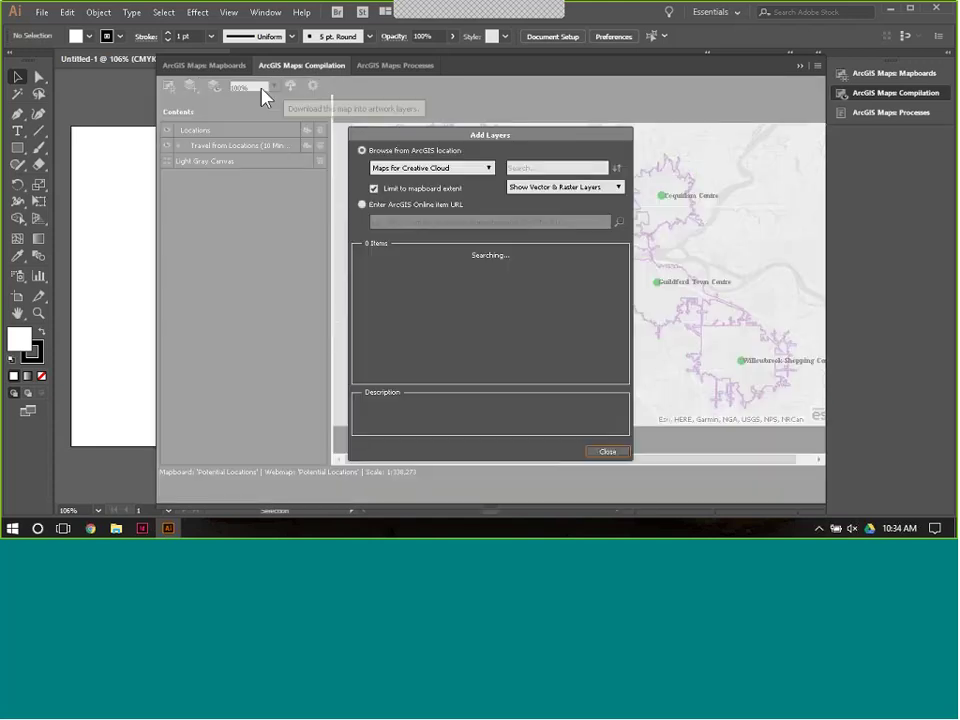
click(487, 170)
click(385, 190)
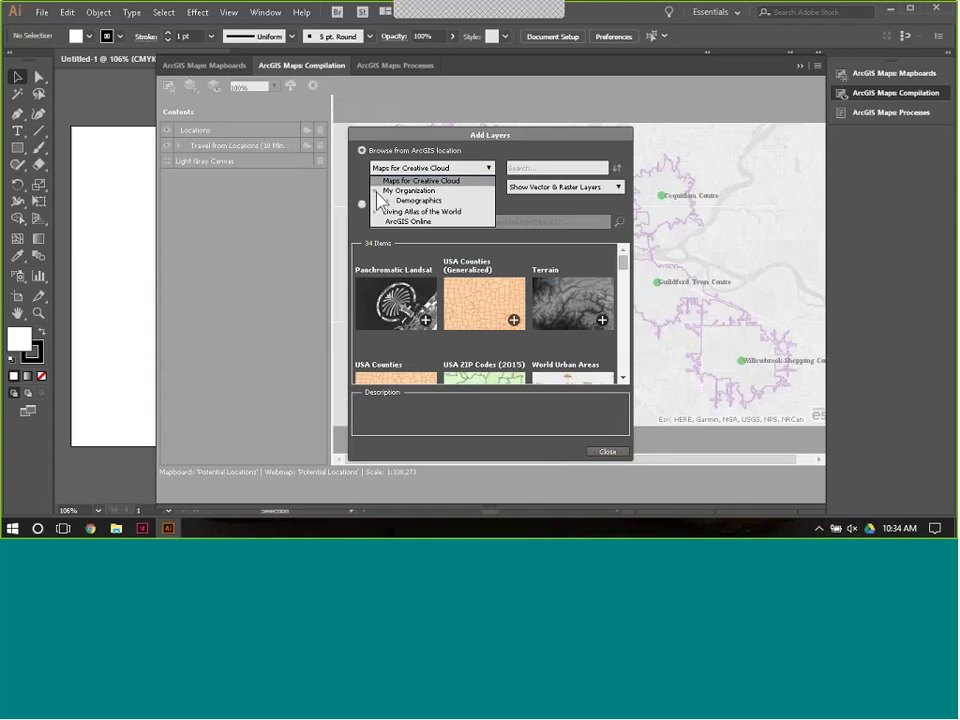
click(389, 201)
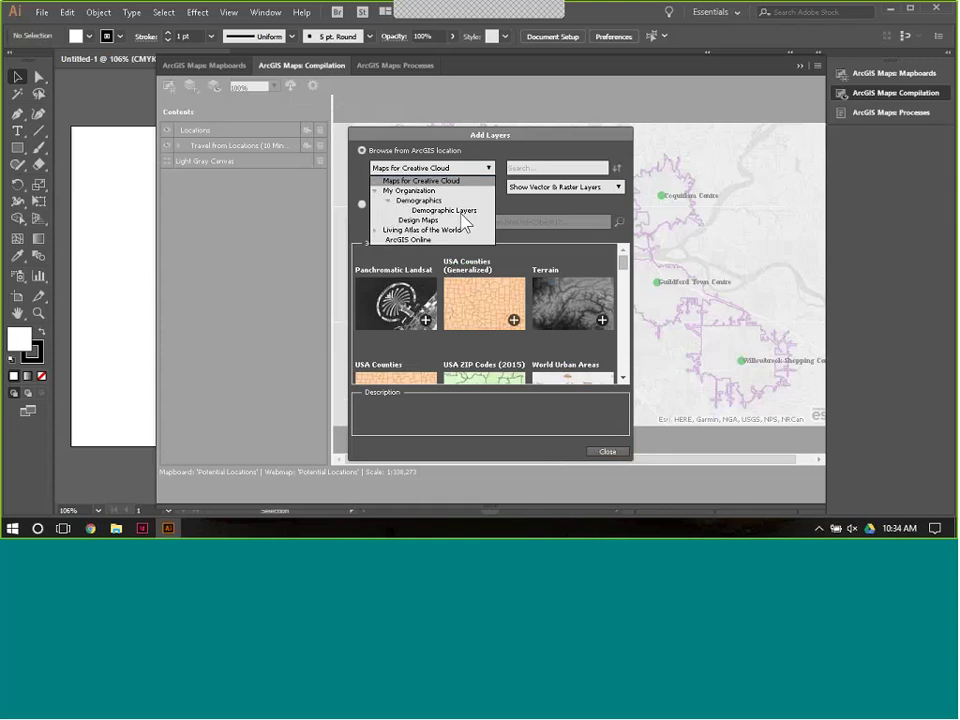
click(460, 210)
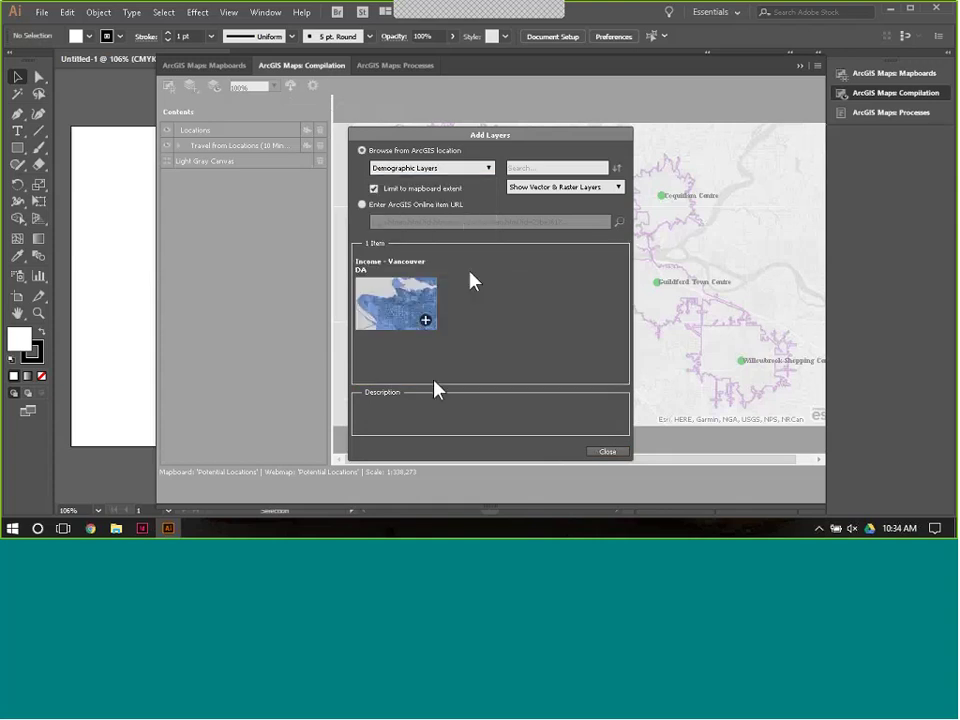
click(425, 322)
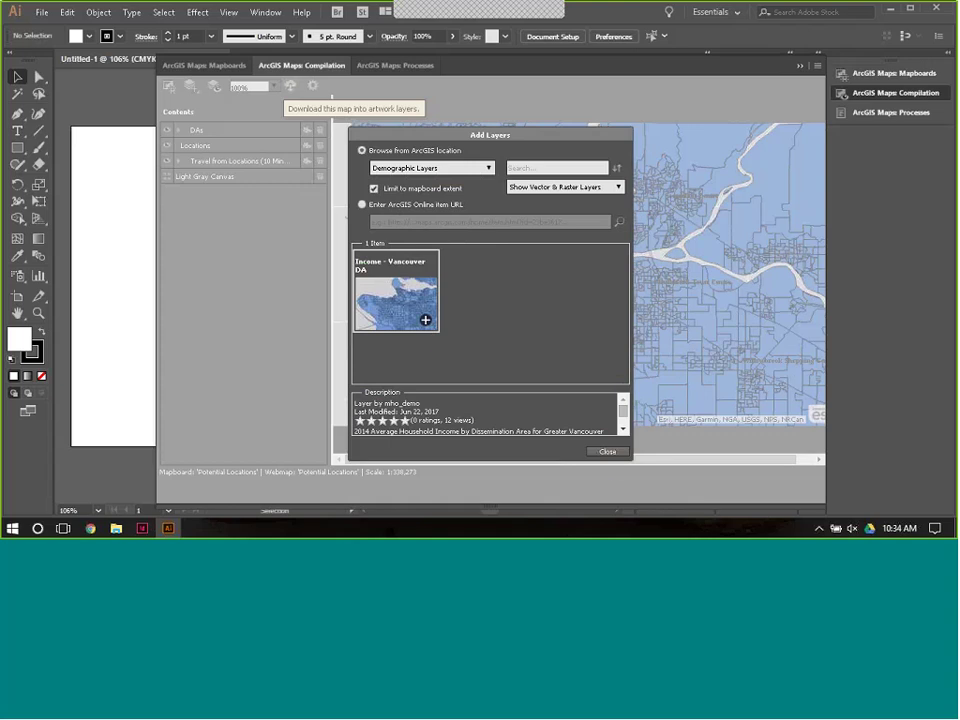
click(610, 453)
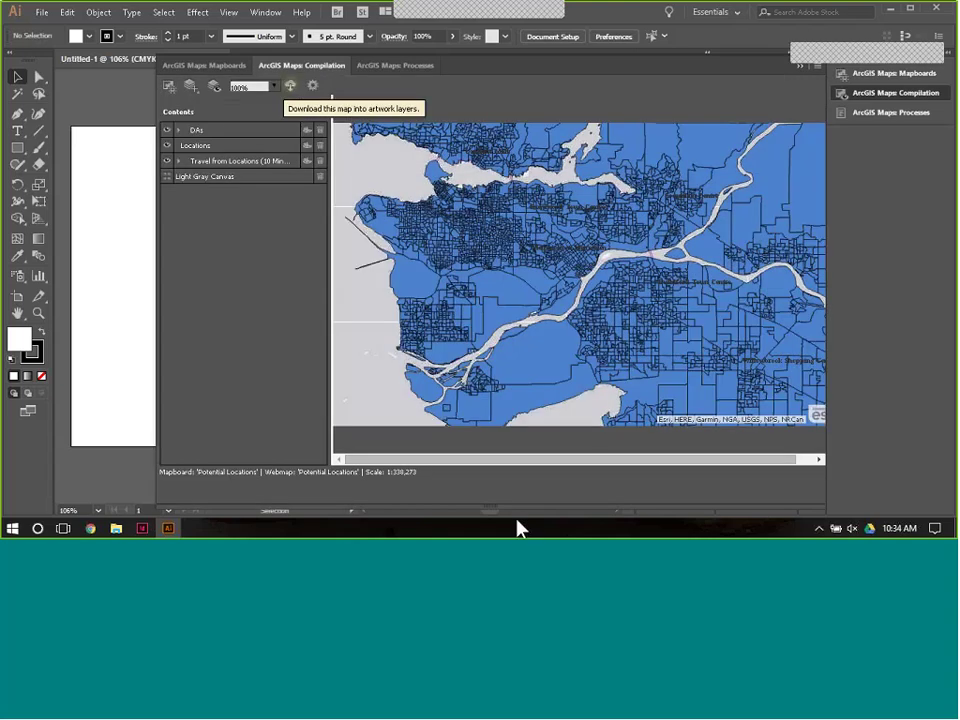
- Move the DAs layer below Travel from Locations and style it by the ECYNINCAVG attribute
click(226, 131)
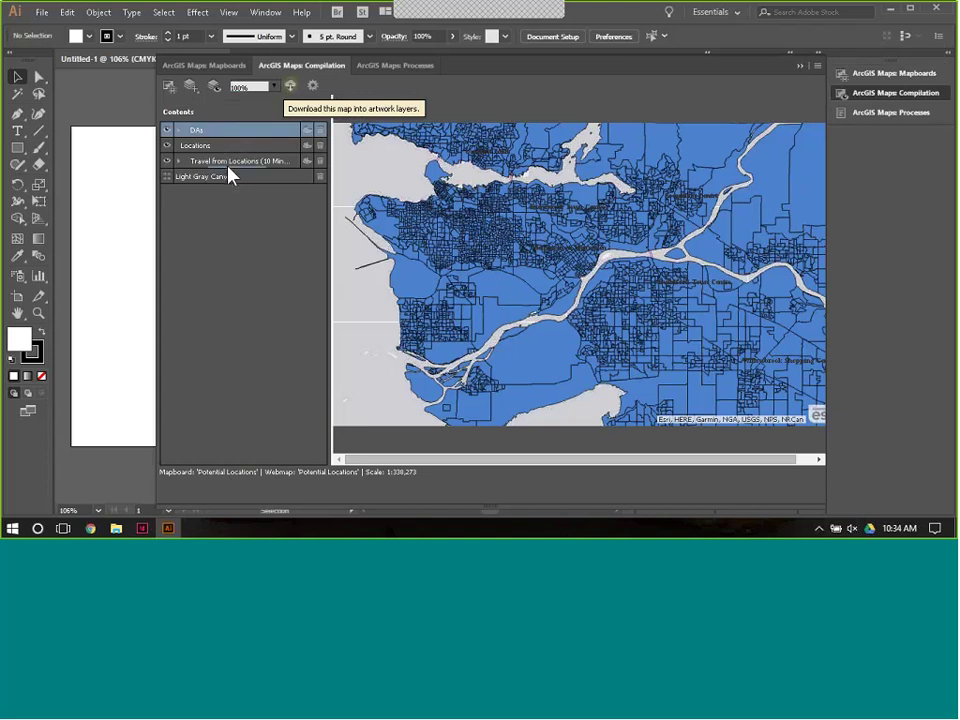
drag(229, 175, 229, 175)
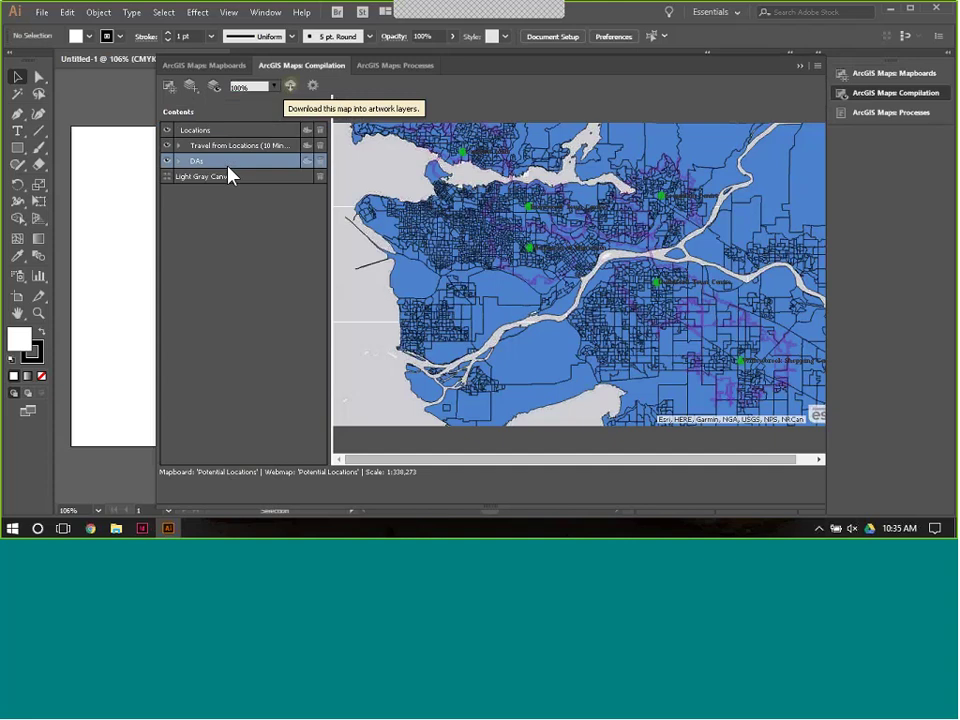
click(307, 160)
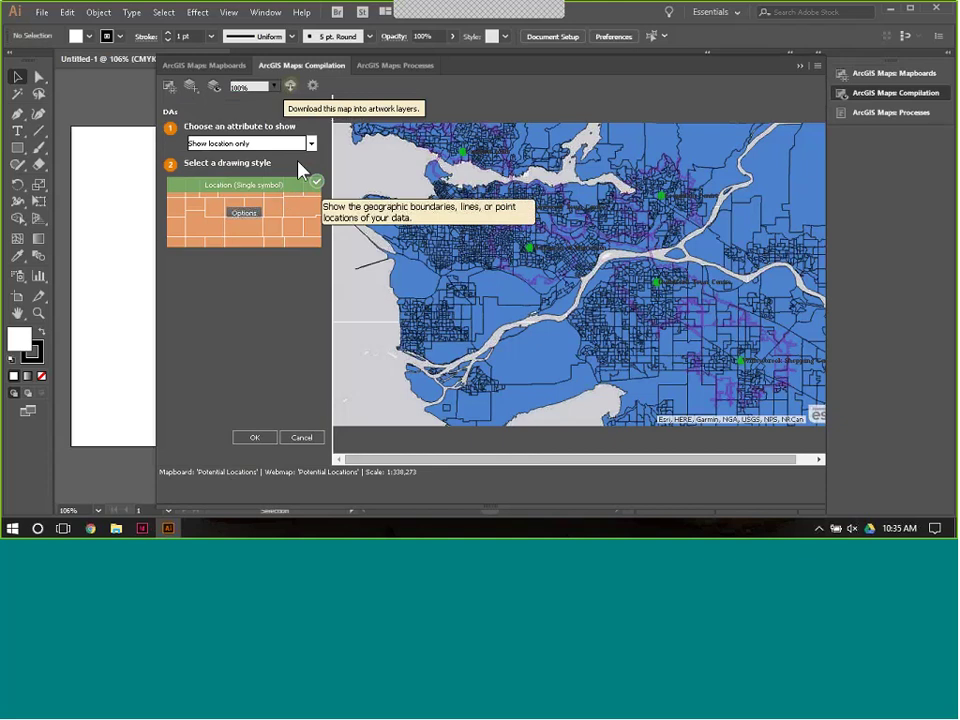
click(311, 145)
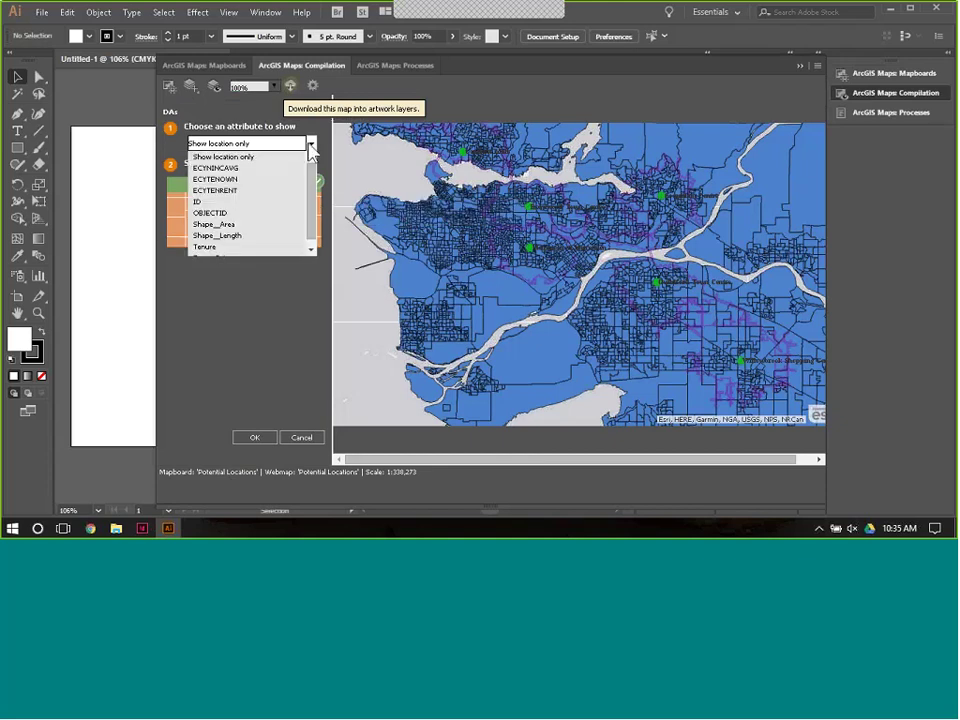
click(222, 168)
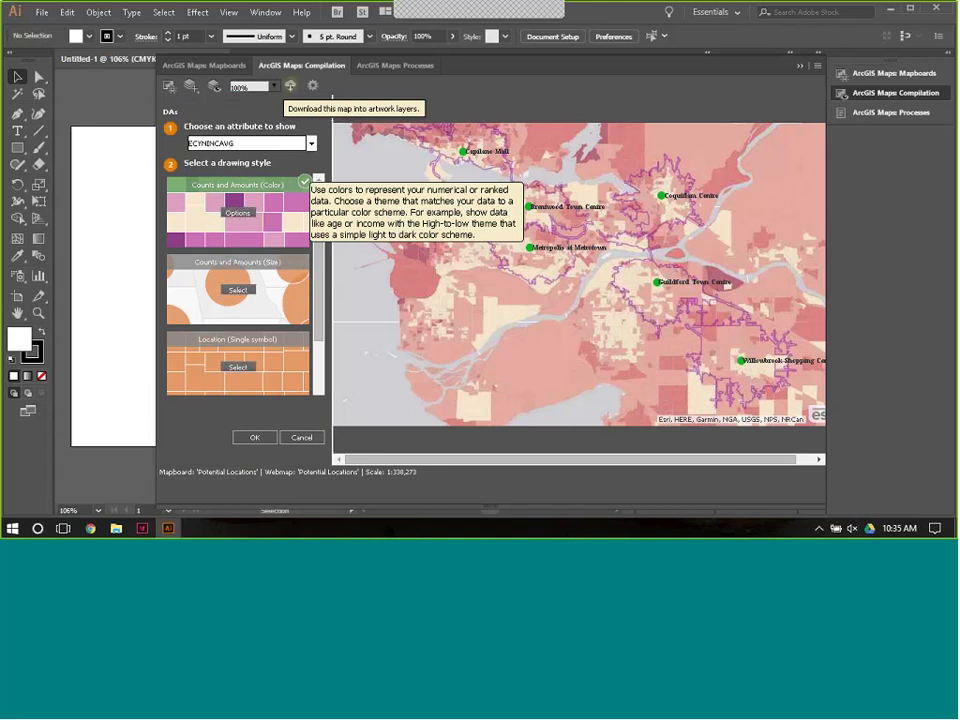
- Set the transparency of the DAs layer's Counts and Amounts (Color) style to 36% and apply the style
click(248, 214)
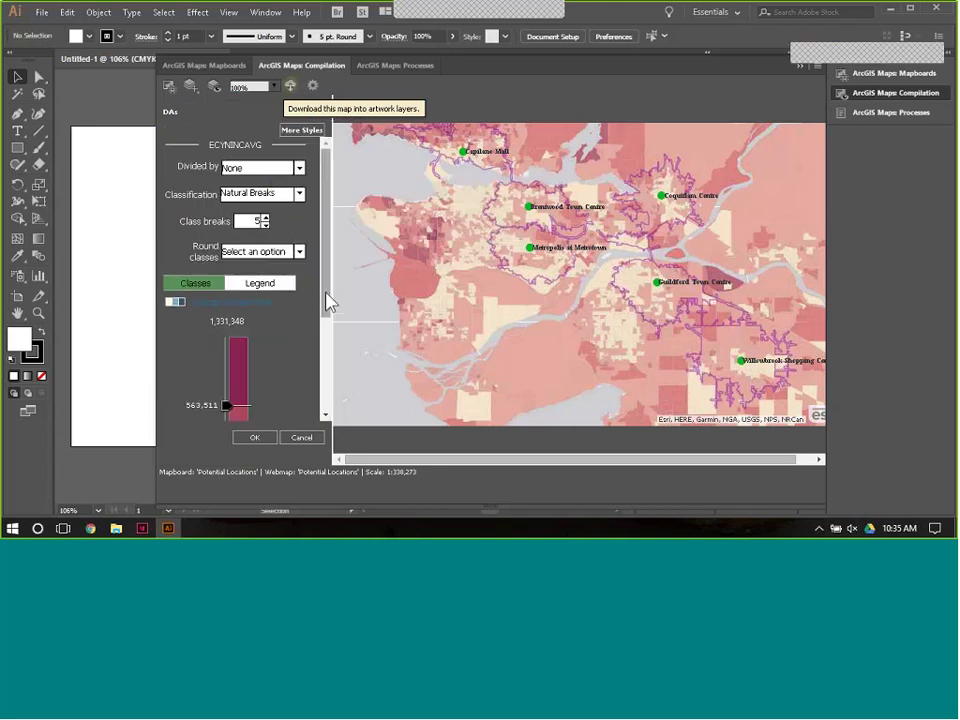
drag(330, 300, 332, 368)
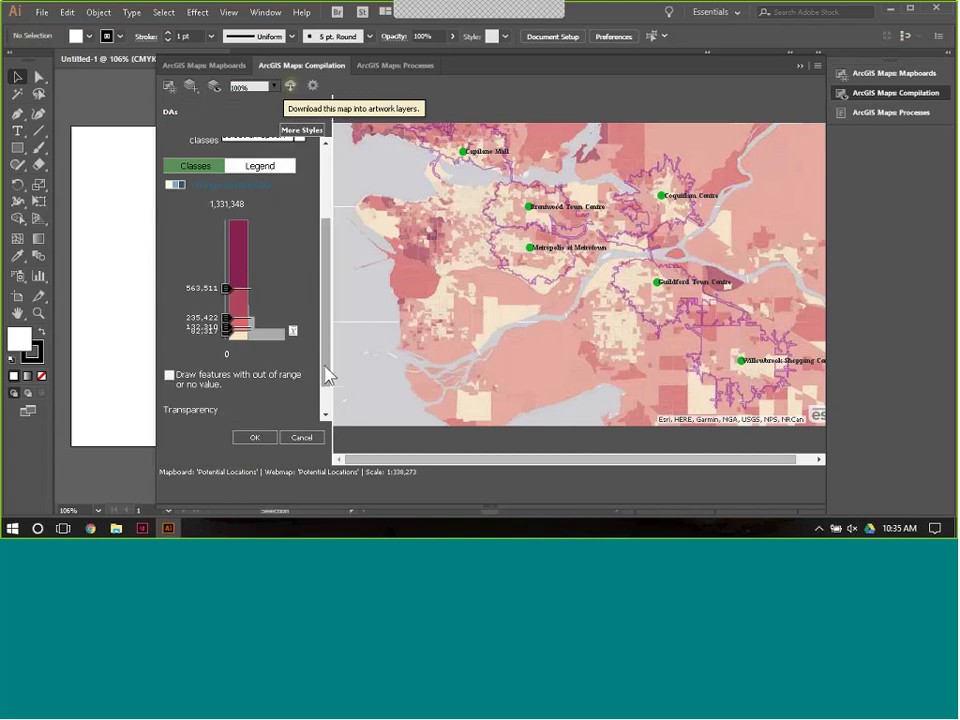
scroll(330, 377, down, 1)
drag(212, 399, 232, 406)
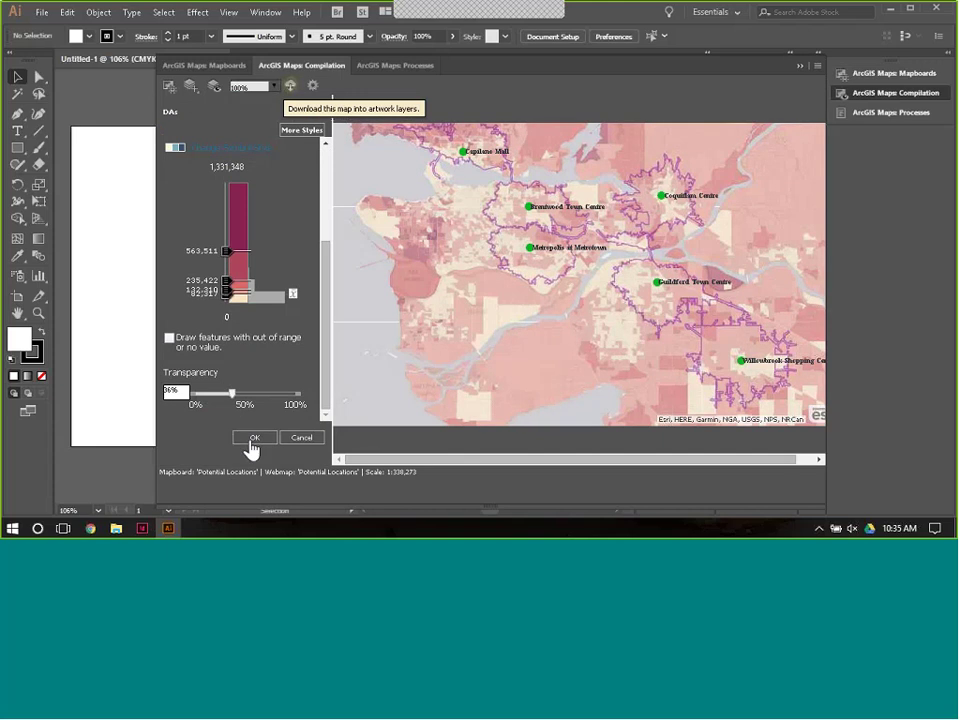
click(252, 439)
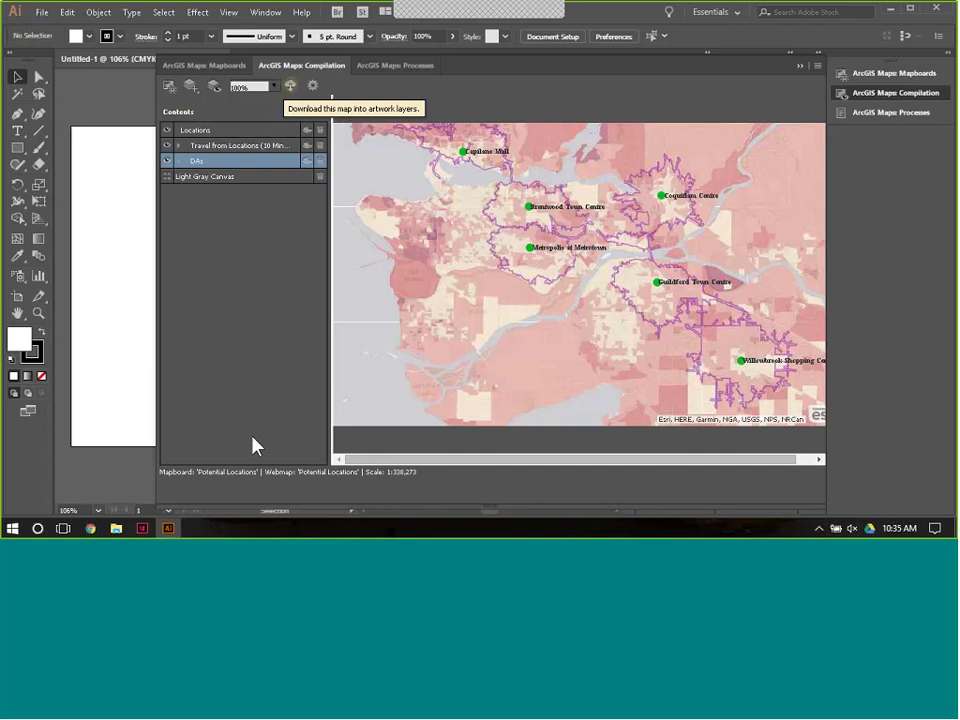
- Add the zipped shapefile Competitors.zip from the AdobeCC folder to the map
click(189, 91)
click(245, 124)
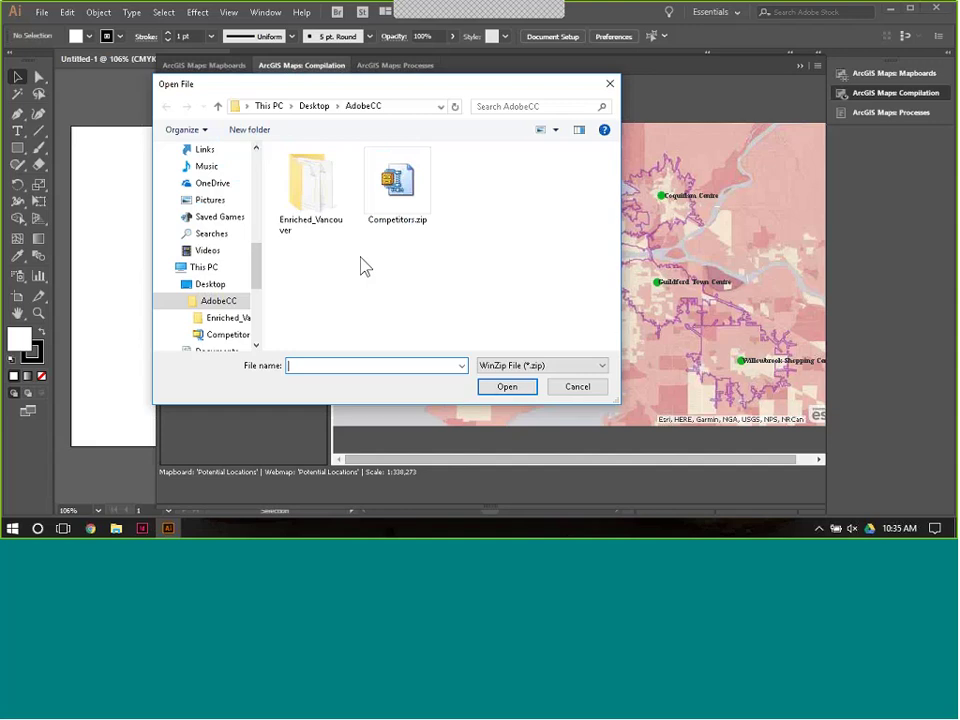
click(422, 185)
click(512, 390)
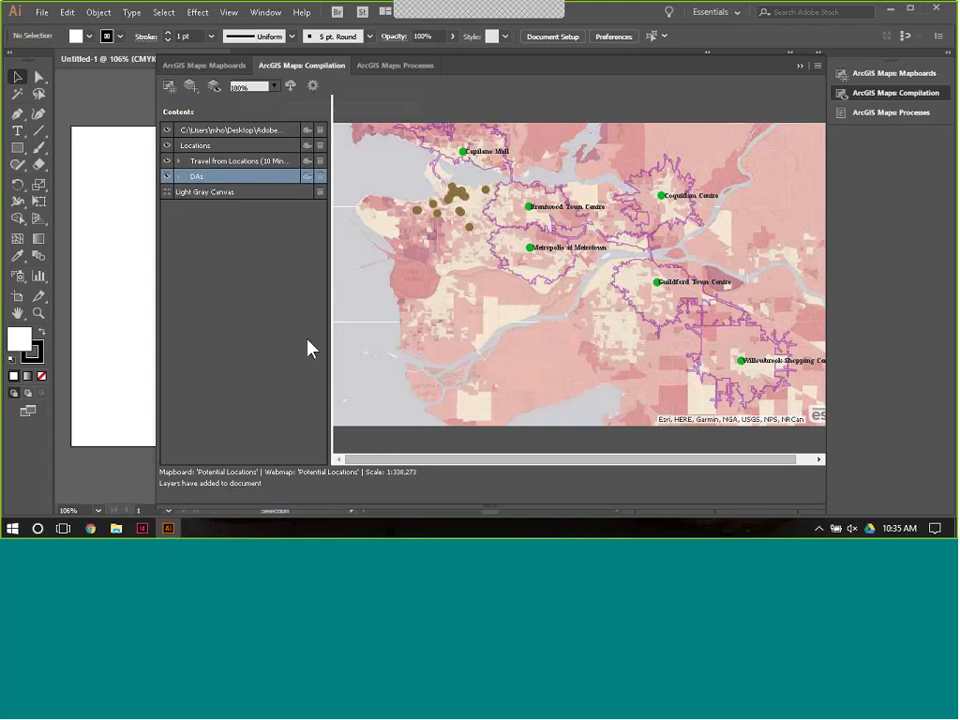
- Rename the added shapefile layer as Competitors by removing the folder path from its name
click(271, 131)
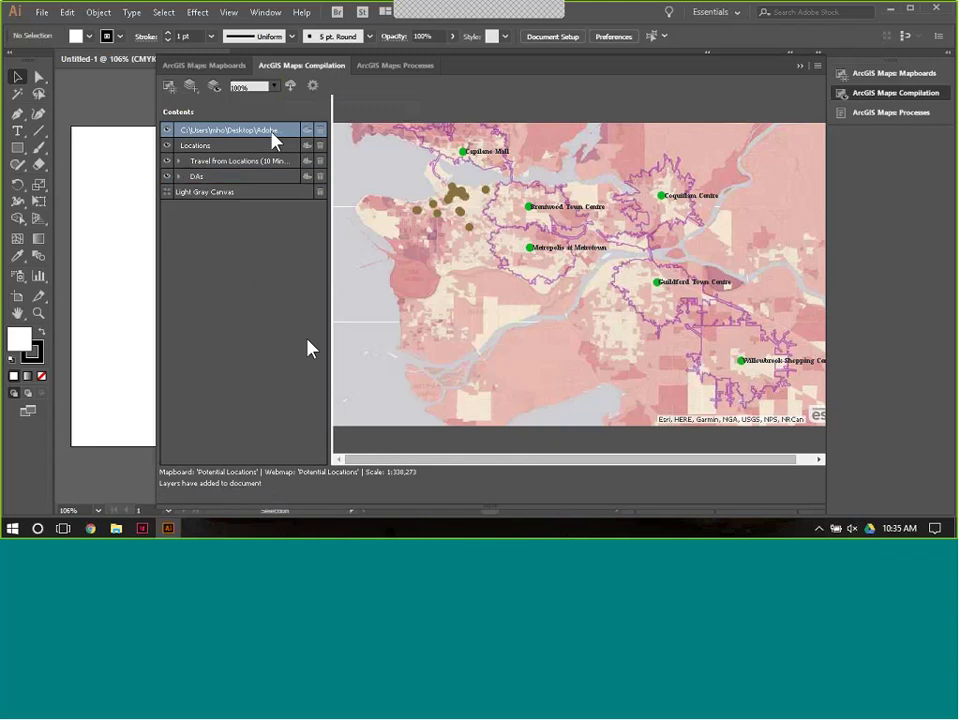
double_click(214, 133)
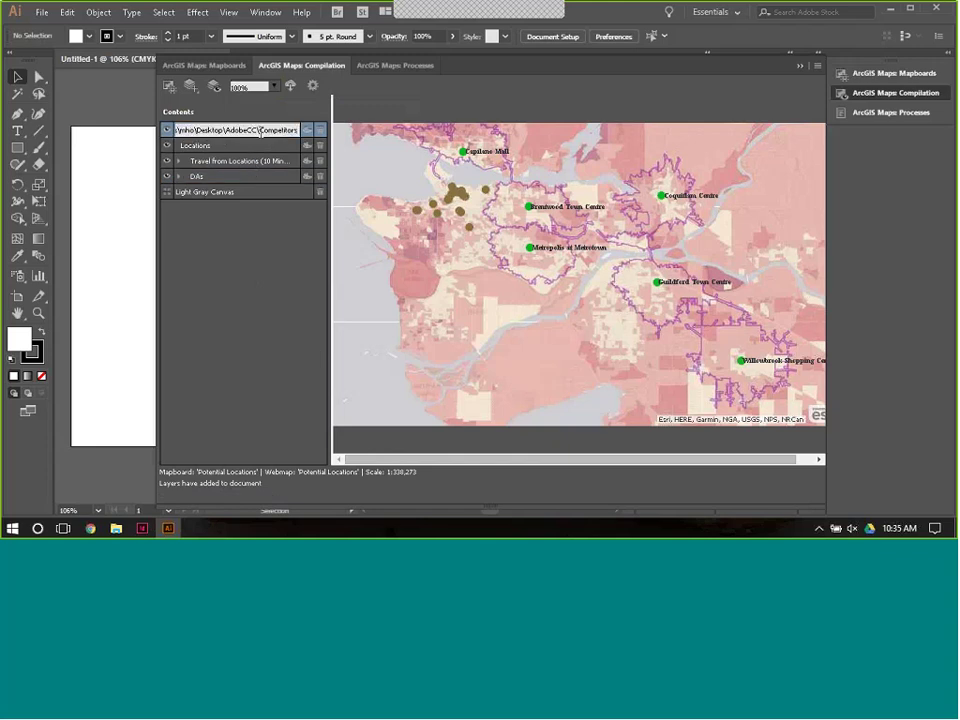
drag(261, 131, 157, 143)
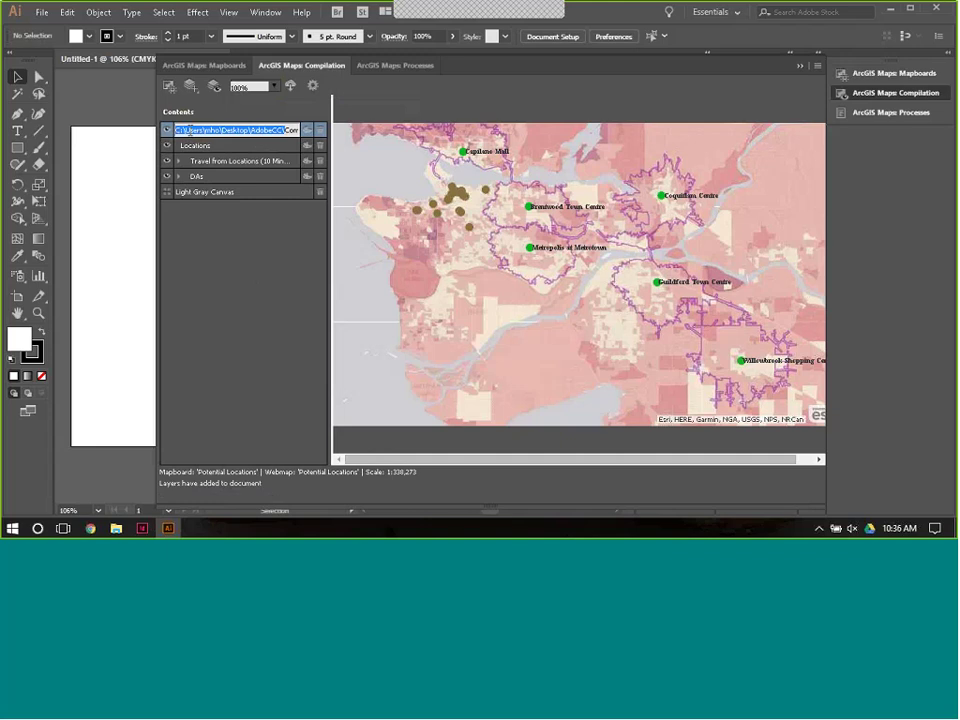
key(BackSpace)
key(Return)
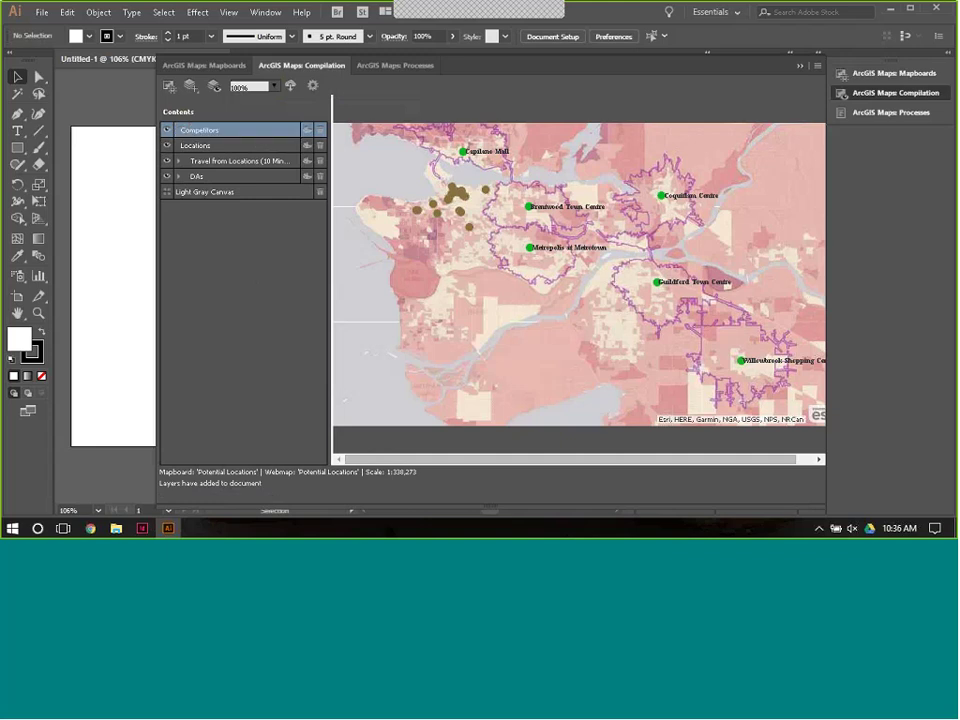
- Change the fill color of the Competitors point symbols to gray #707070 and apply the style
click(308, 130)
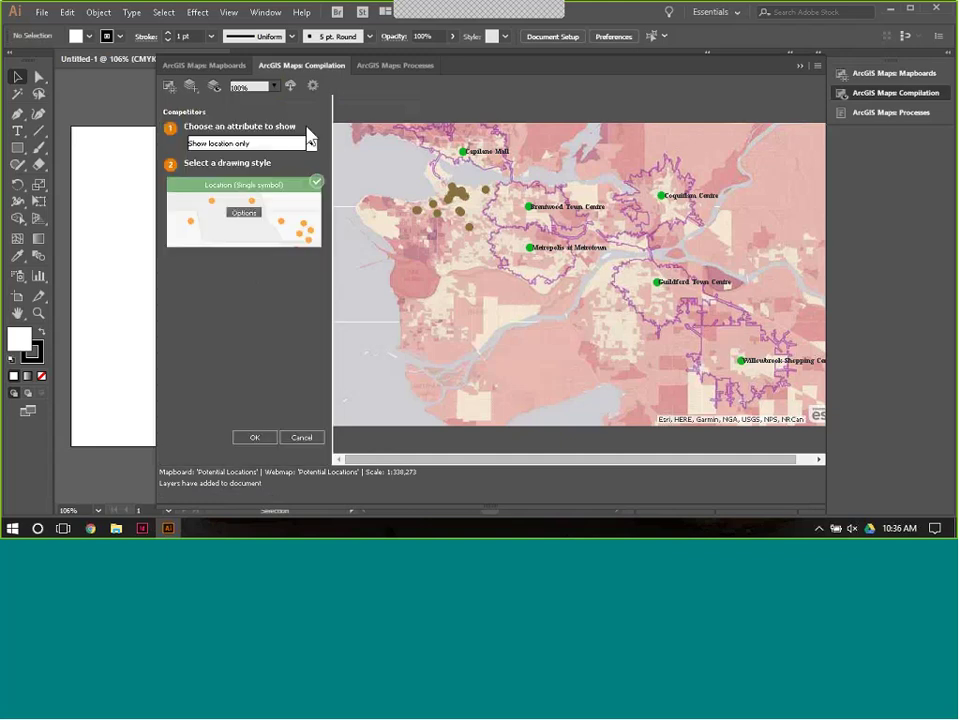
click(243, 211)
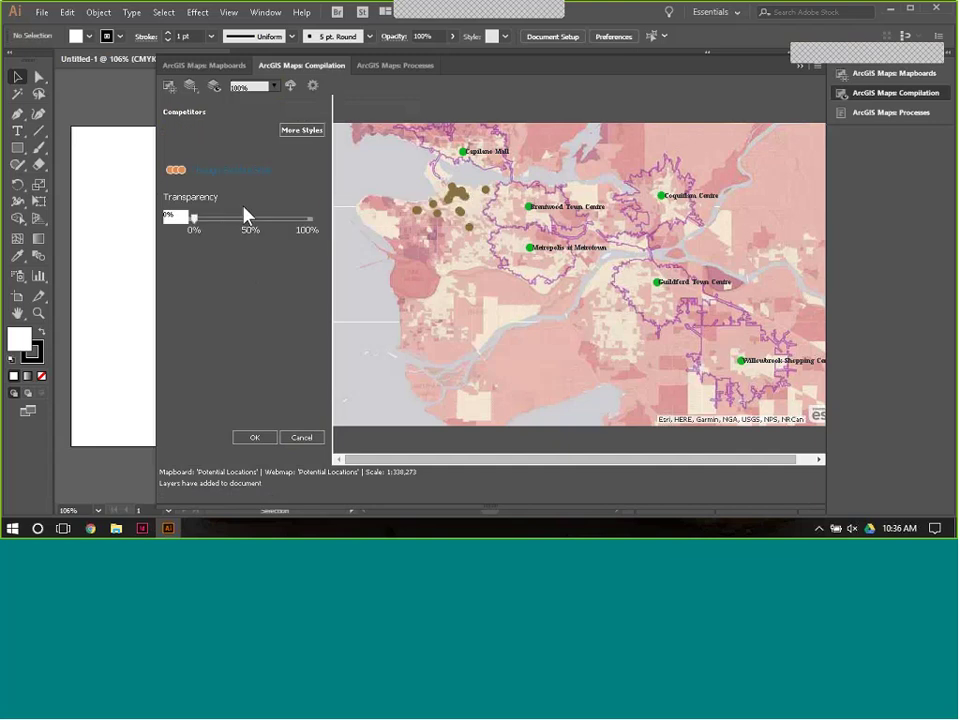
click(229, 171)
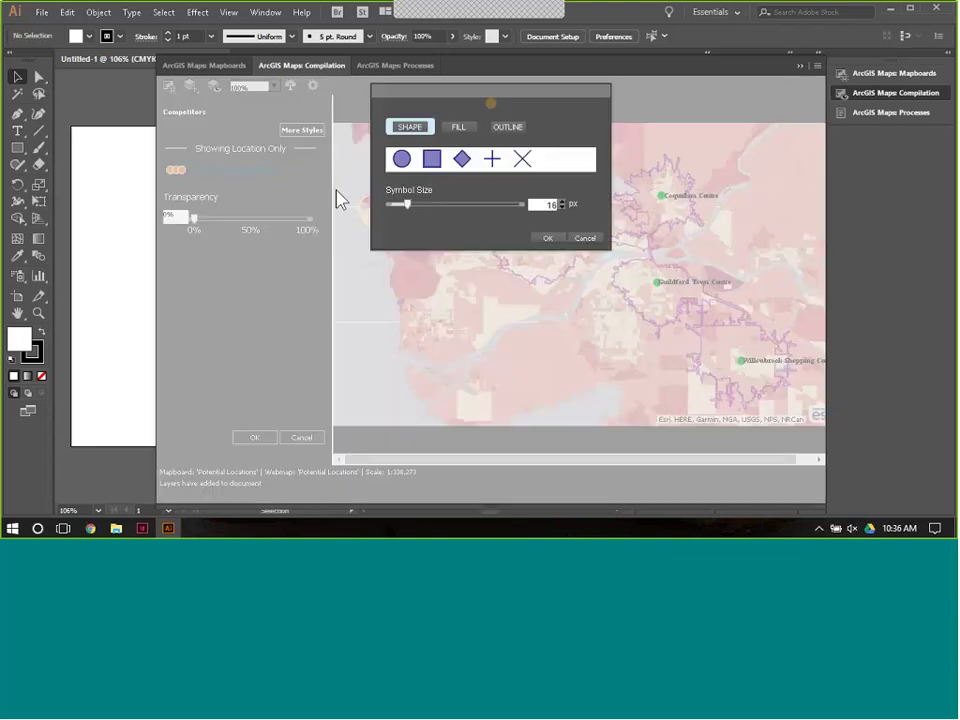
click(460, 127)
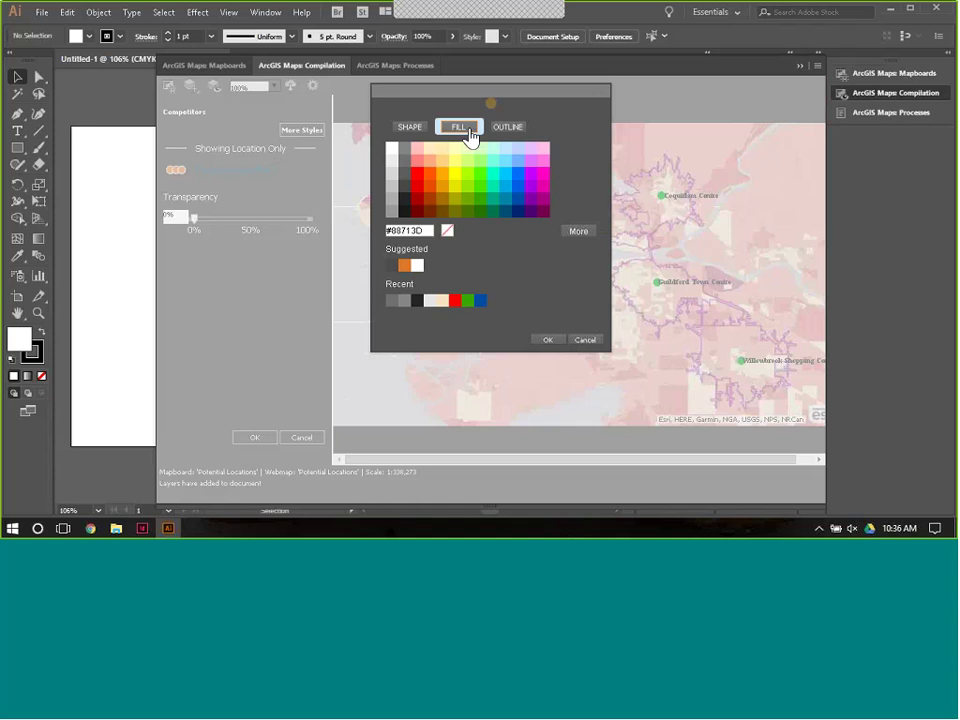
click(405, 162)
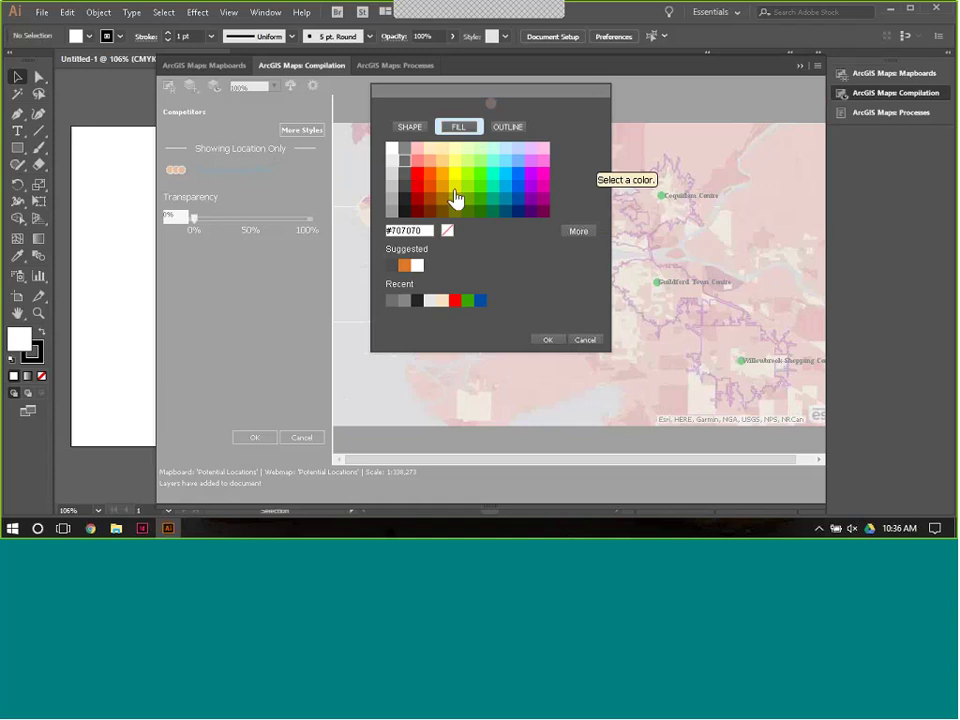
click(547, 341)
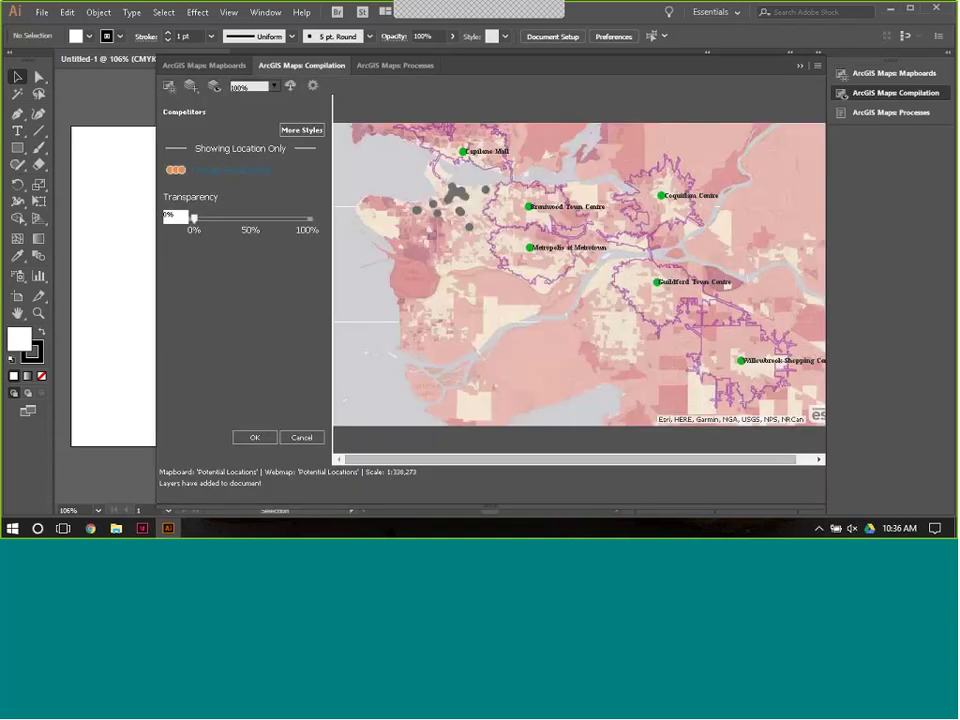
click(259, 439)
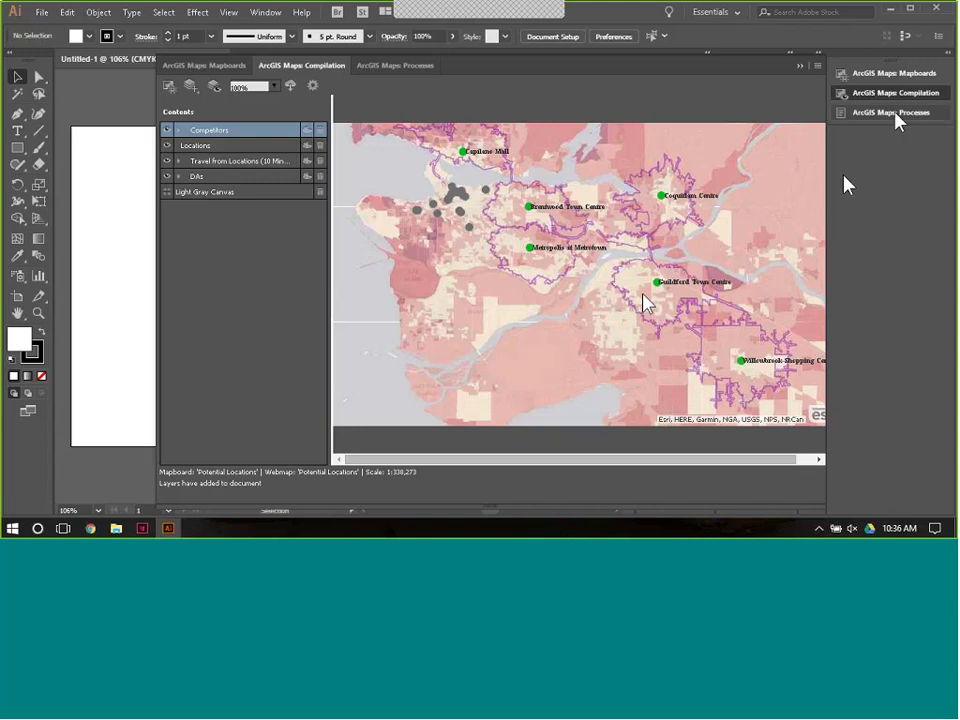
- Open the Standard symbol library from the ArcGIS Maps set and enlarge it to show all its symbols
click(800, 66)
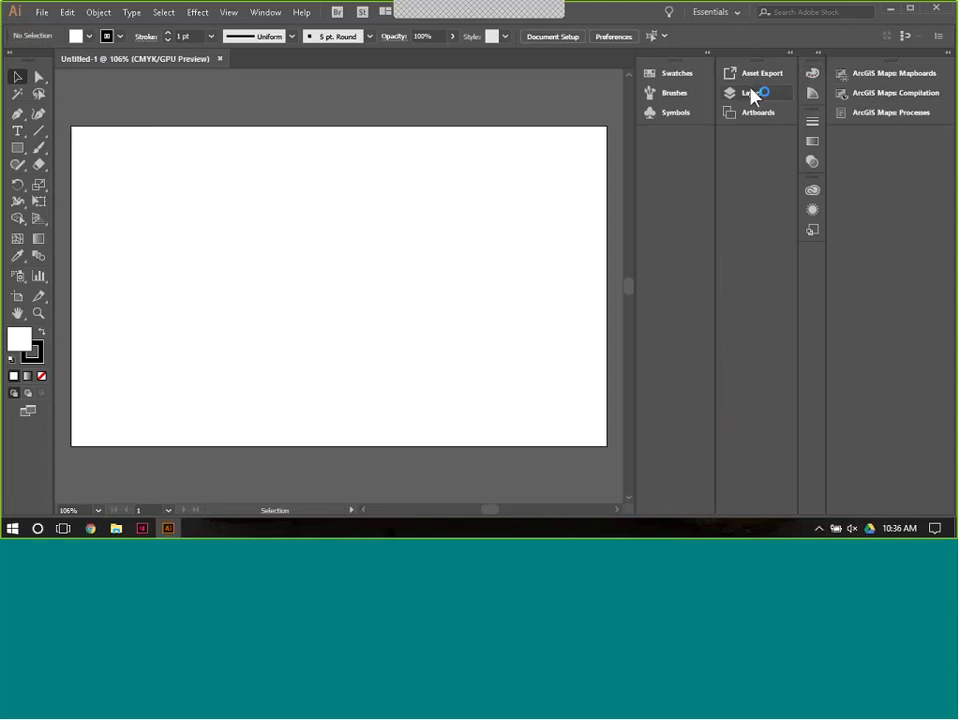
click(677, 114)
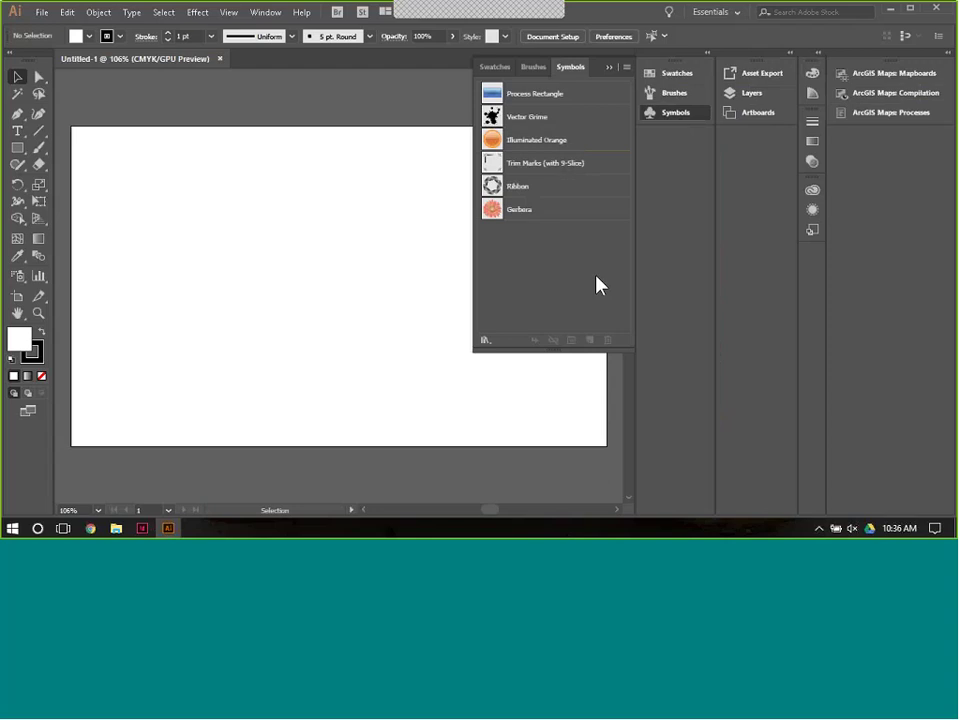
click(485, 341)
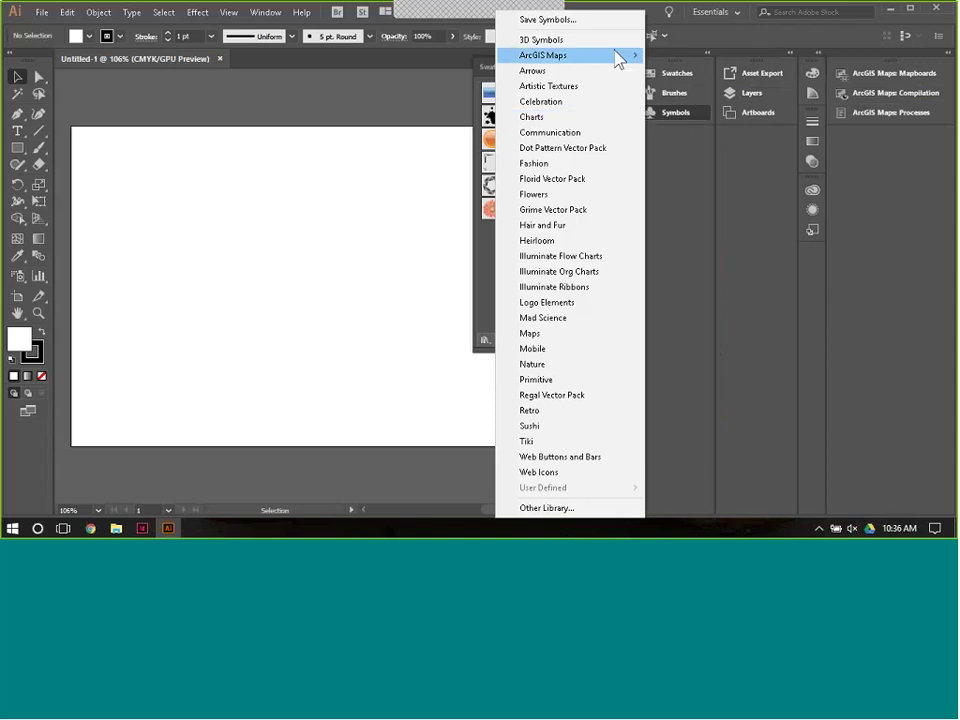
mouse_move(622, 56)
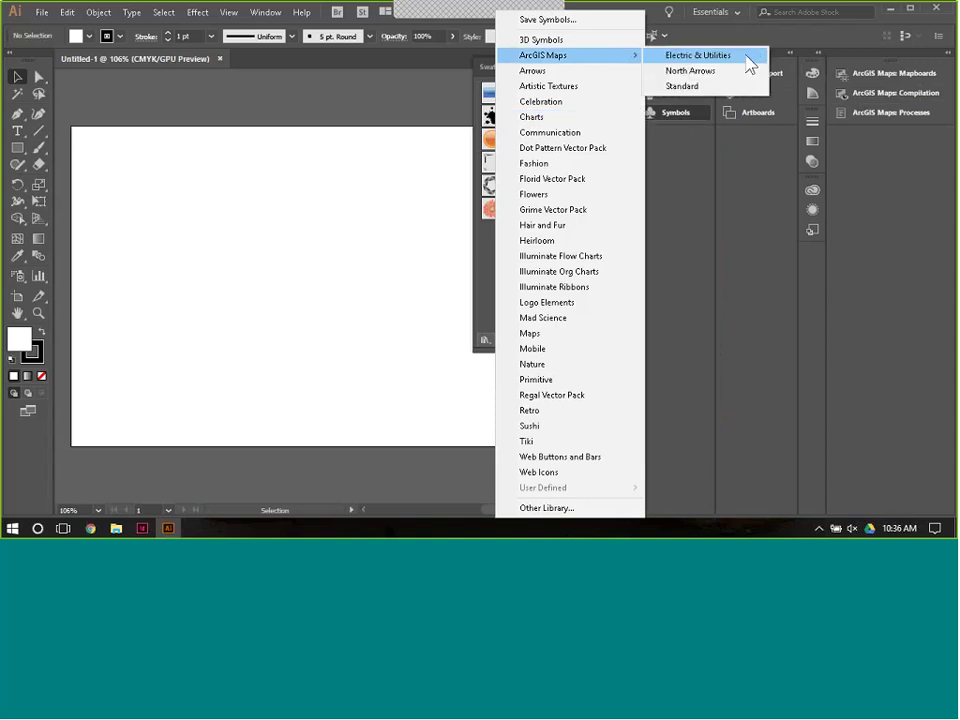
click(739, 88)
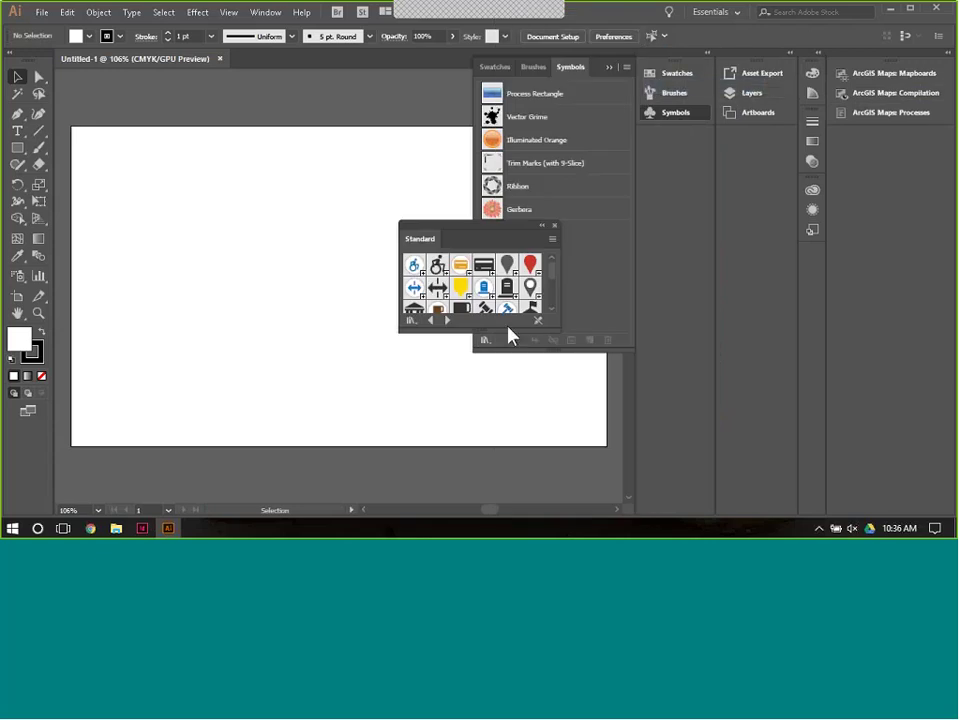
drag(509, 328, 511, 496)
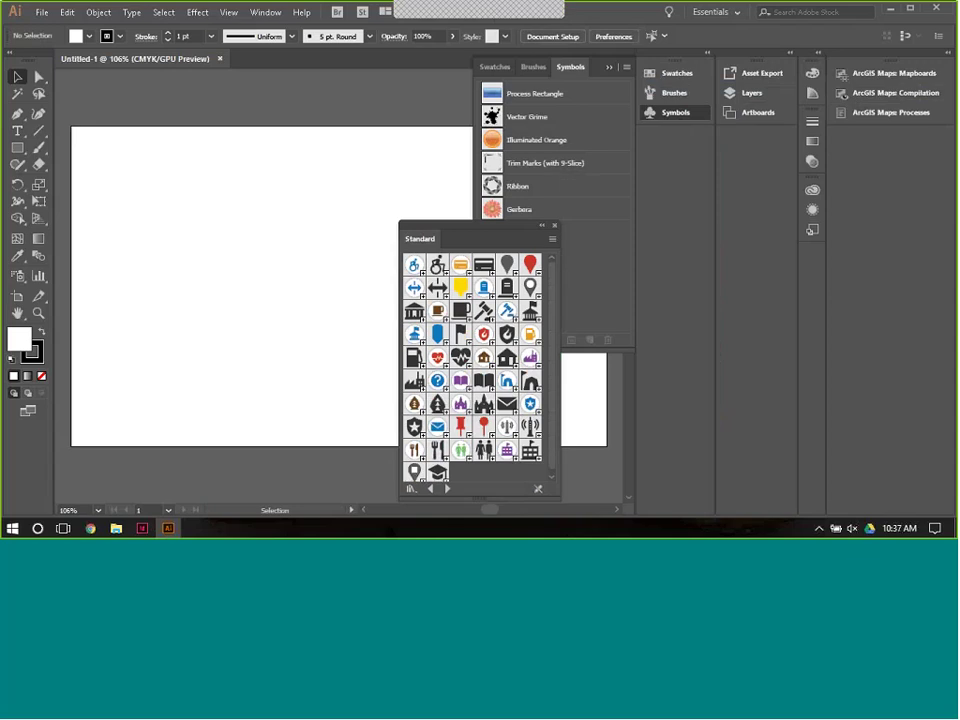
- Add the Basic Pin Red and Basic Pin Black symbols to the document's symbols and close the Standard library
click(530, 264)
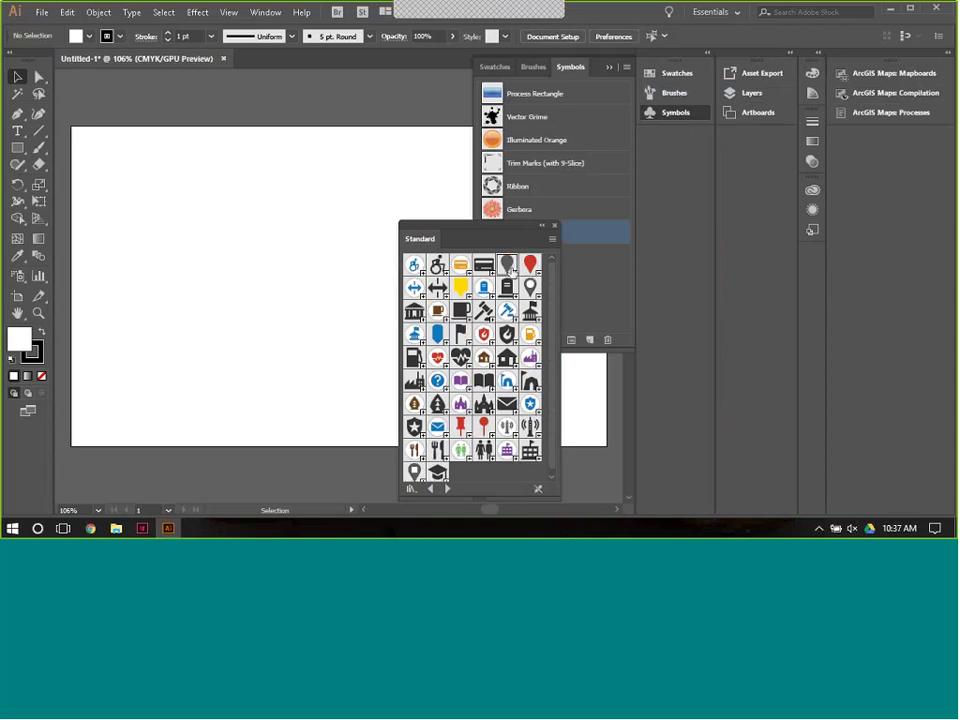
click(506, 264)
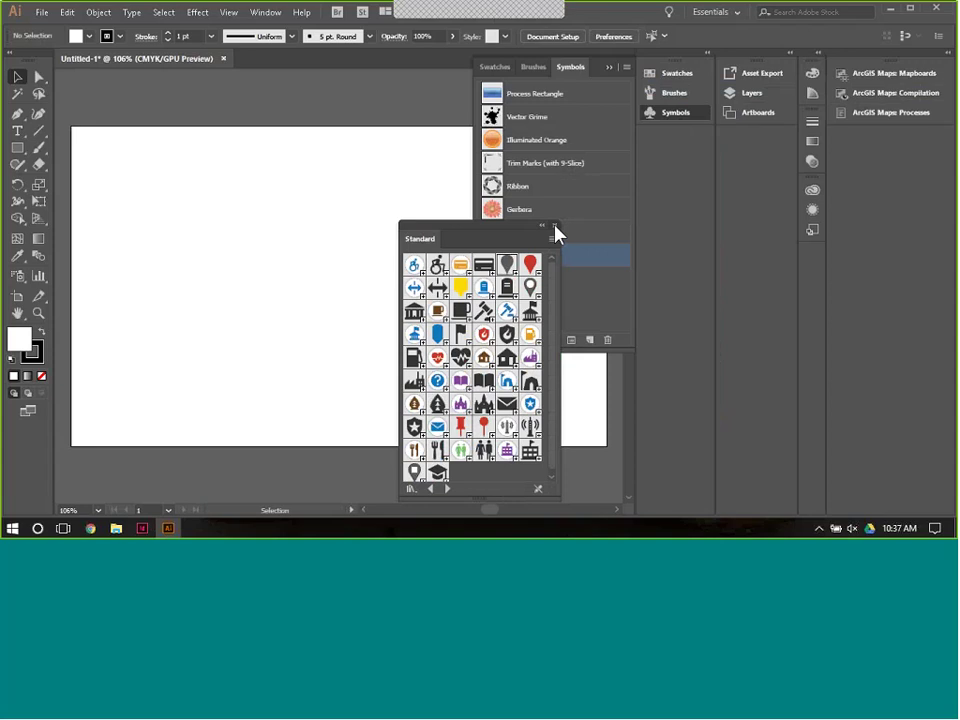
click(555, 227)
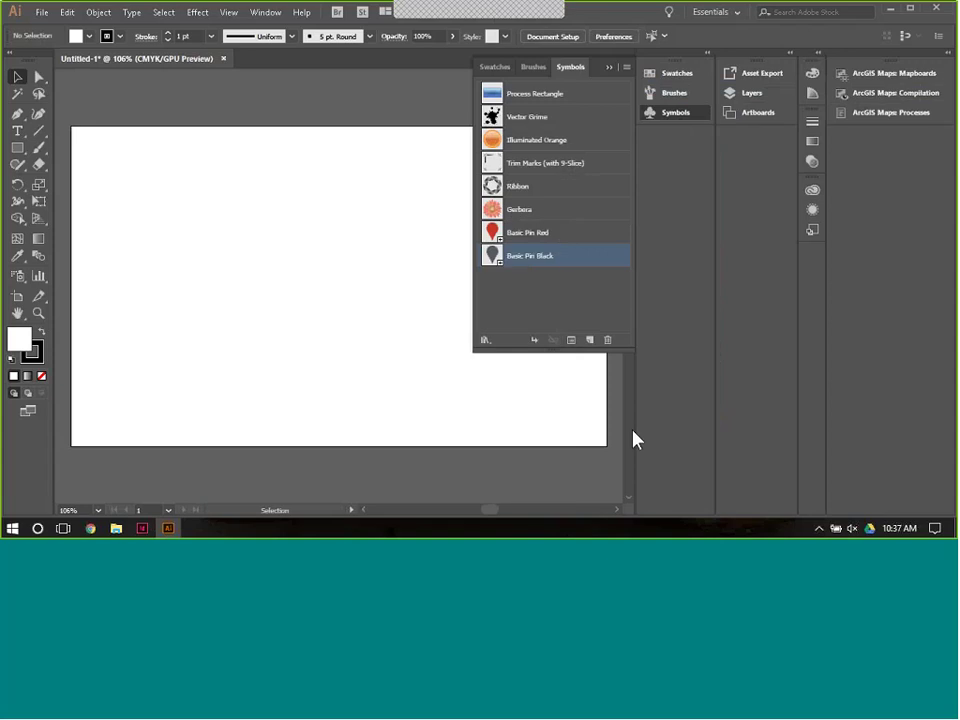
- Load the custom symbol library FidgocadoSymbols.ai from the AdobeCC folder on the desktop
click(482, 342)
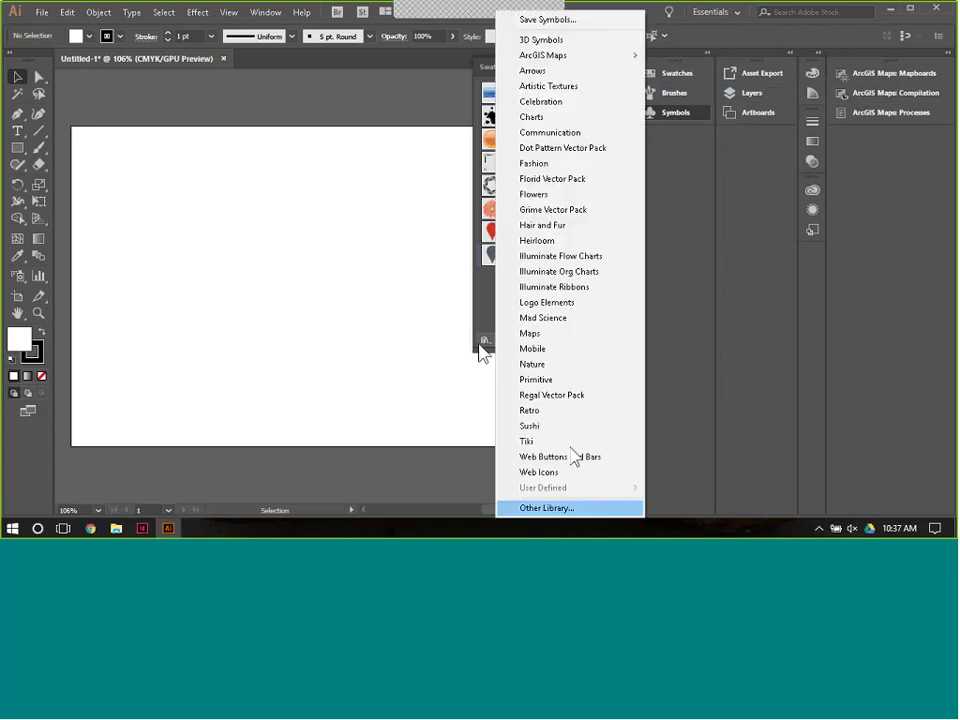
click(553, 508)
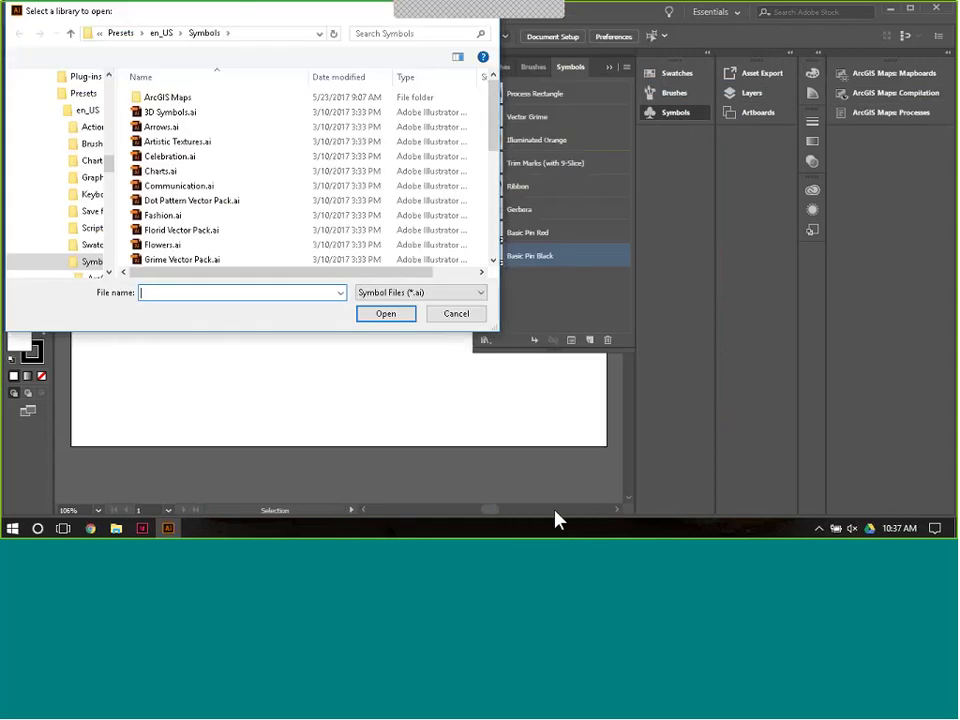
scroll(77, 107, up, 10)
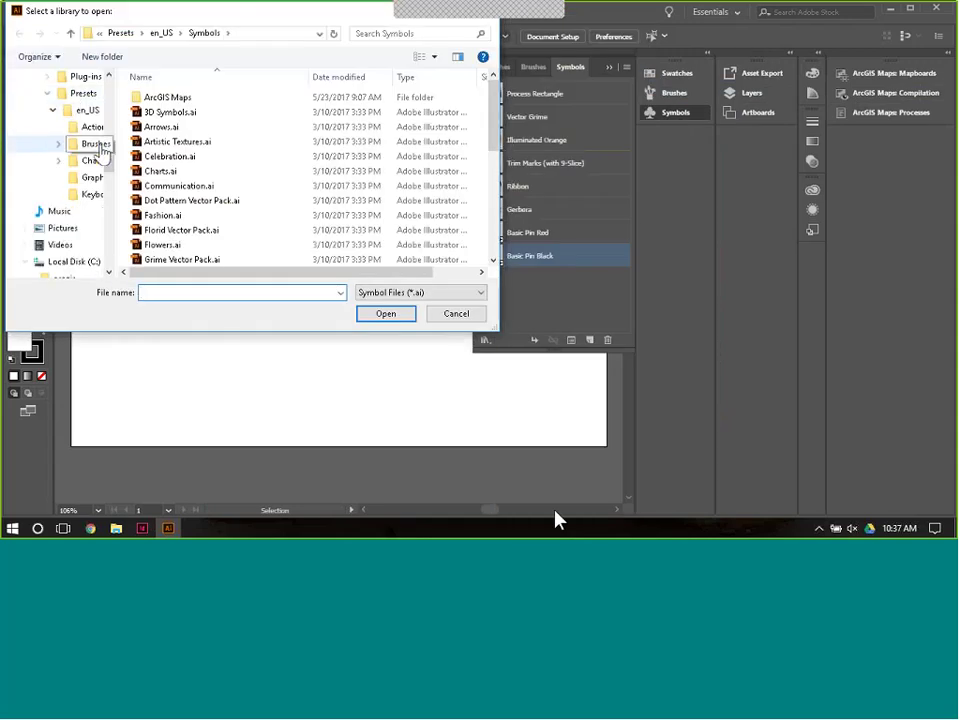
click(60, 98)
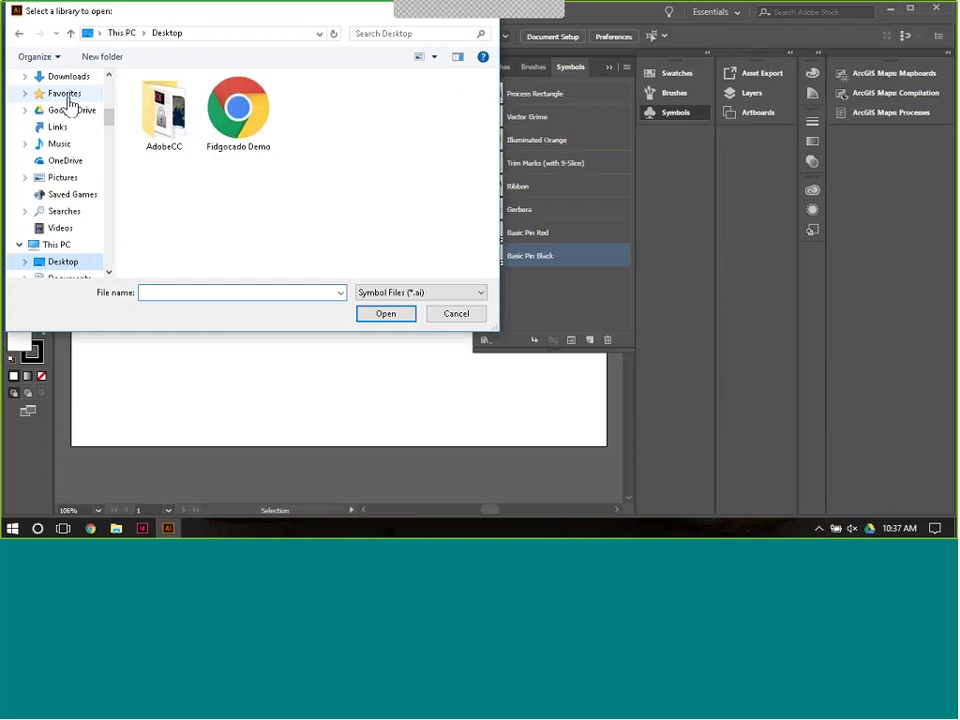
click(462, 208)
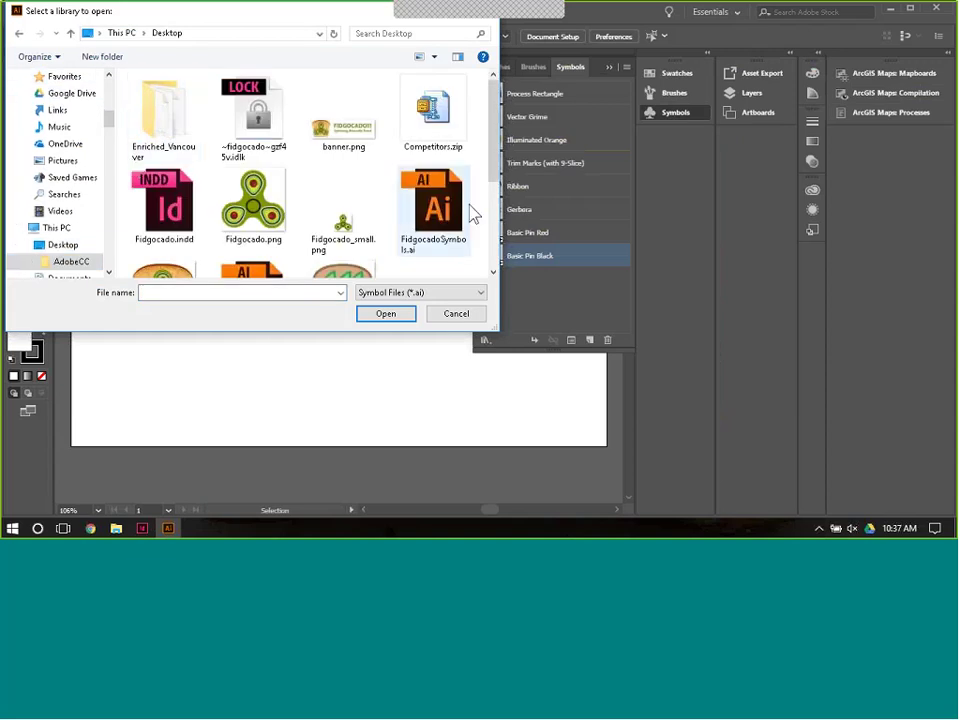
click(385, 314)
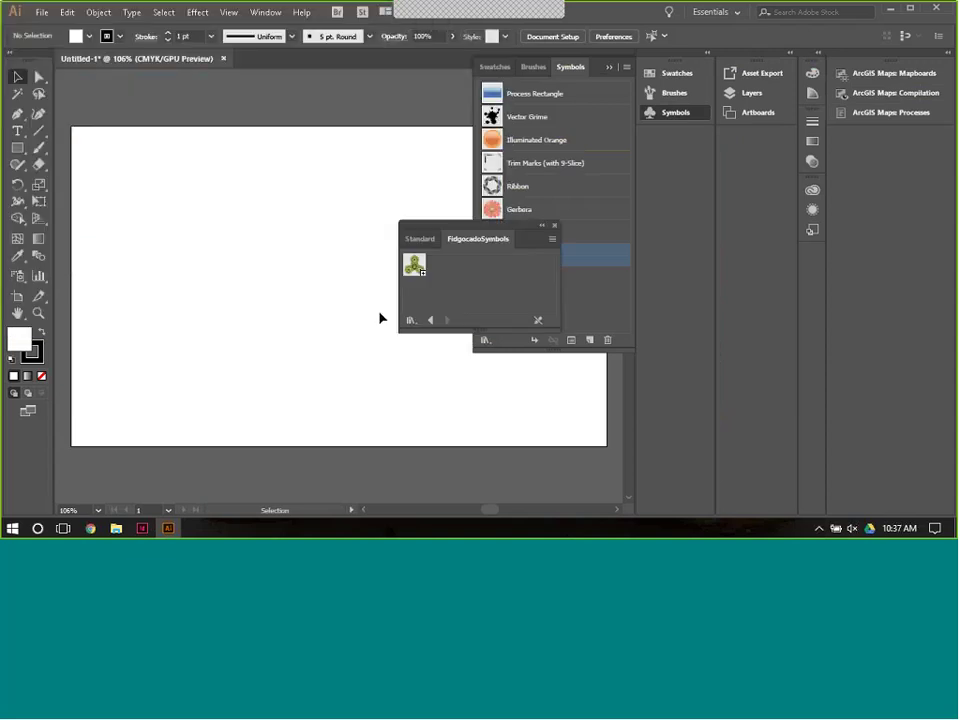
- Add the Fidgocado spinner symbol named Locations to the document's symbols and close the symbol library
click(420, 274)
click(420, 274)
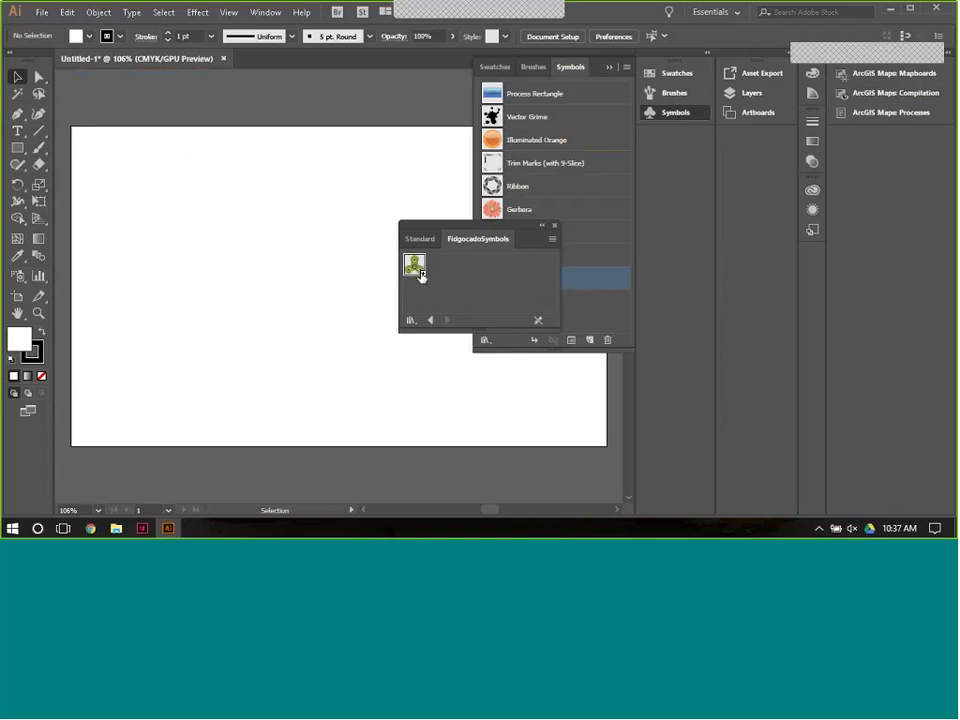
click(555, 225)
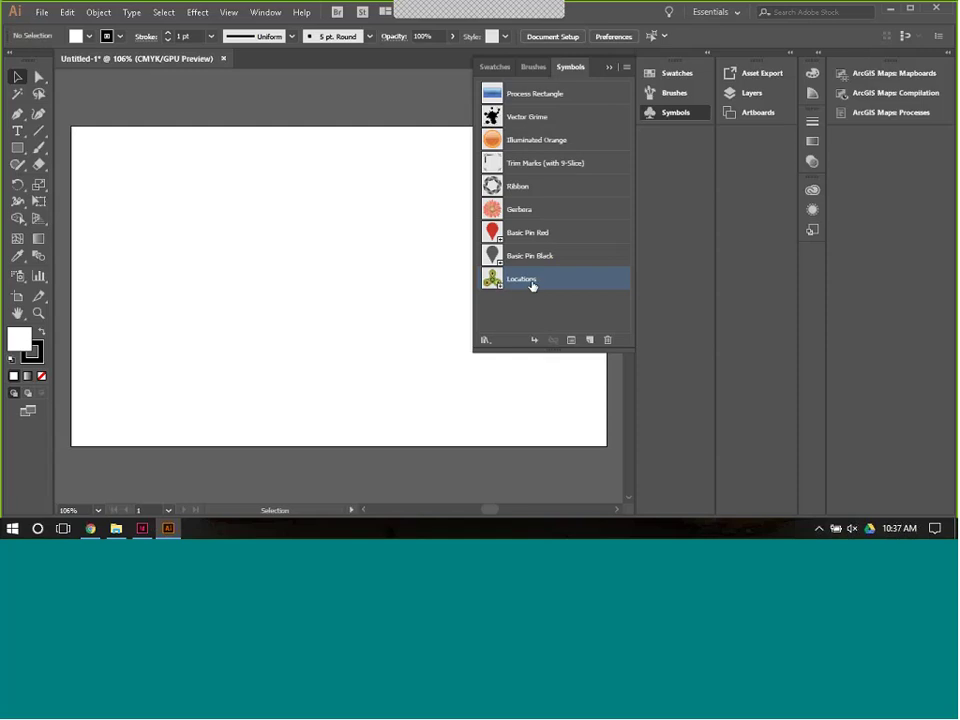
click(609, 68)
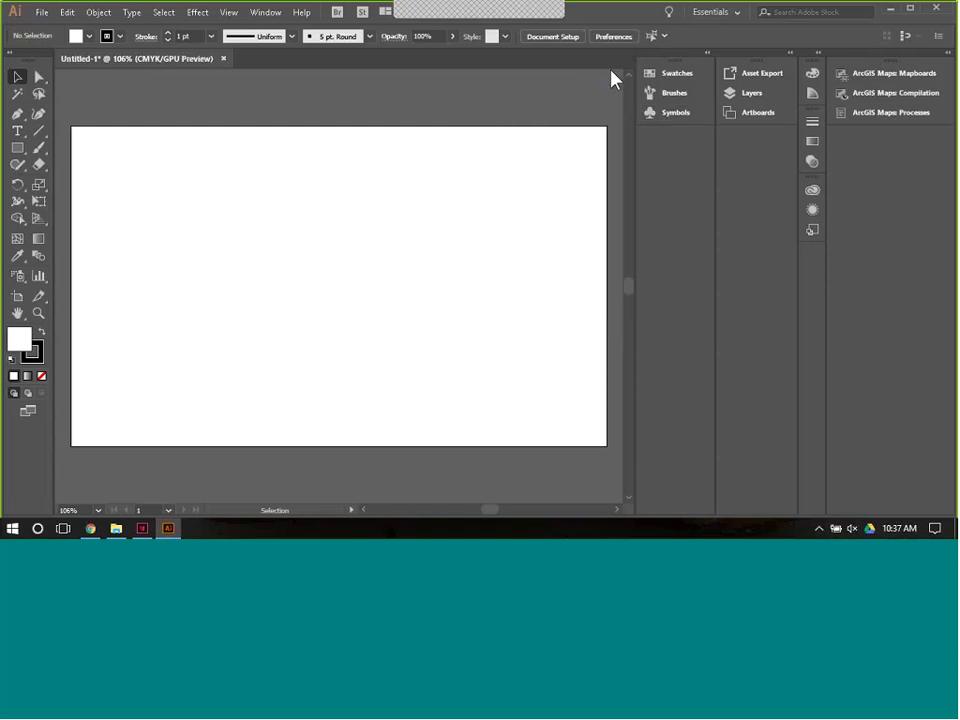
- Check the name of the Locations layer in the map compilation against the custom symbol's name
click(885, 95)
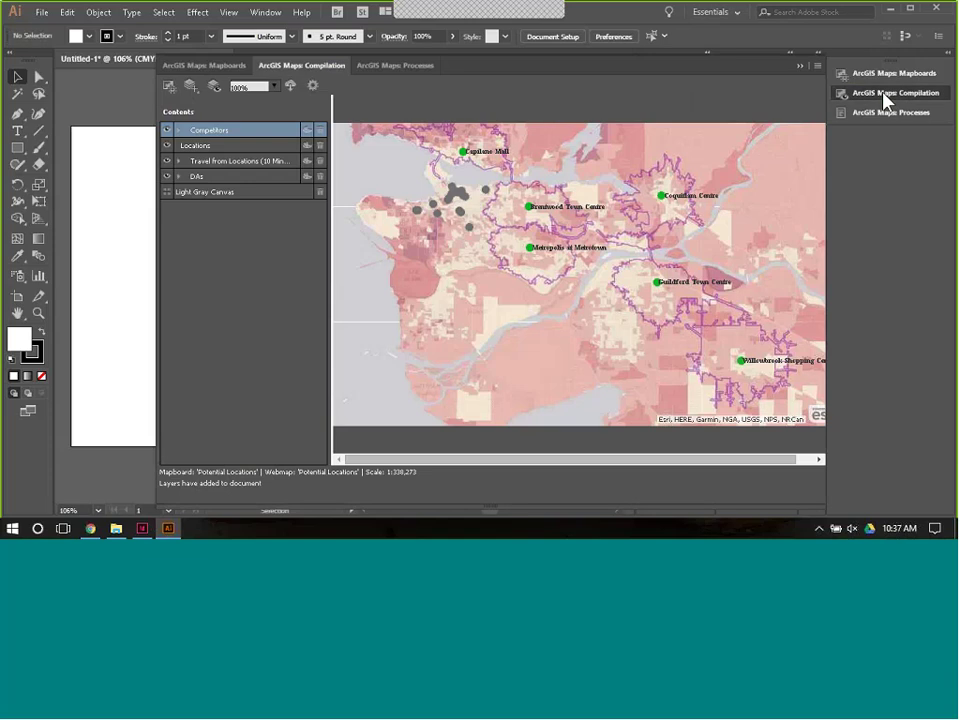
click(198, 146)
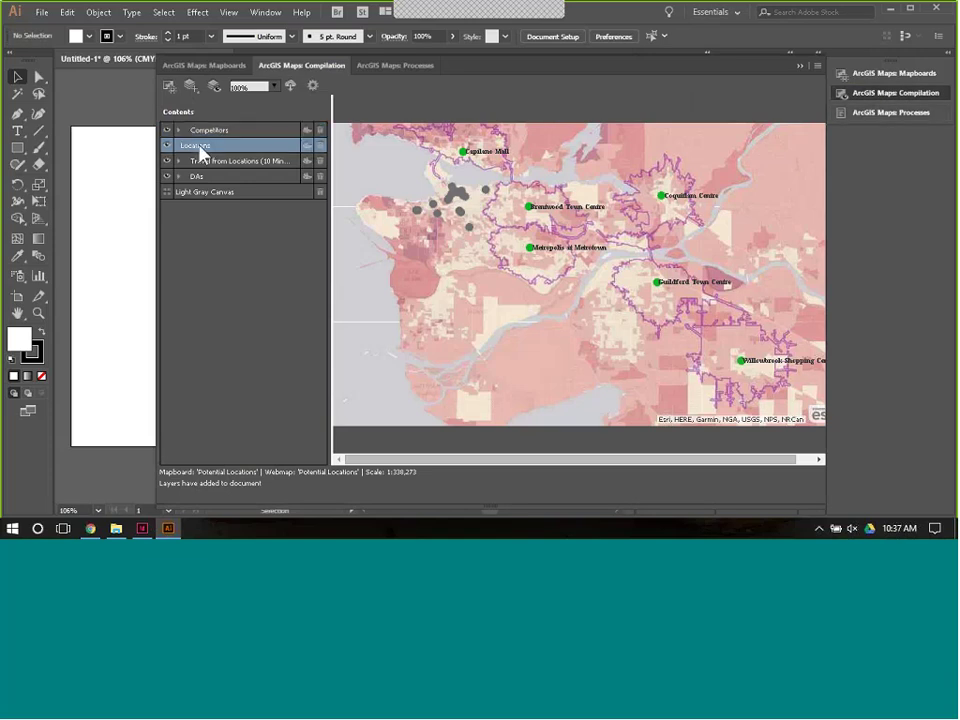
double_click(212, 147)
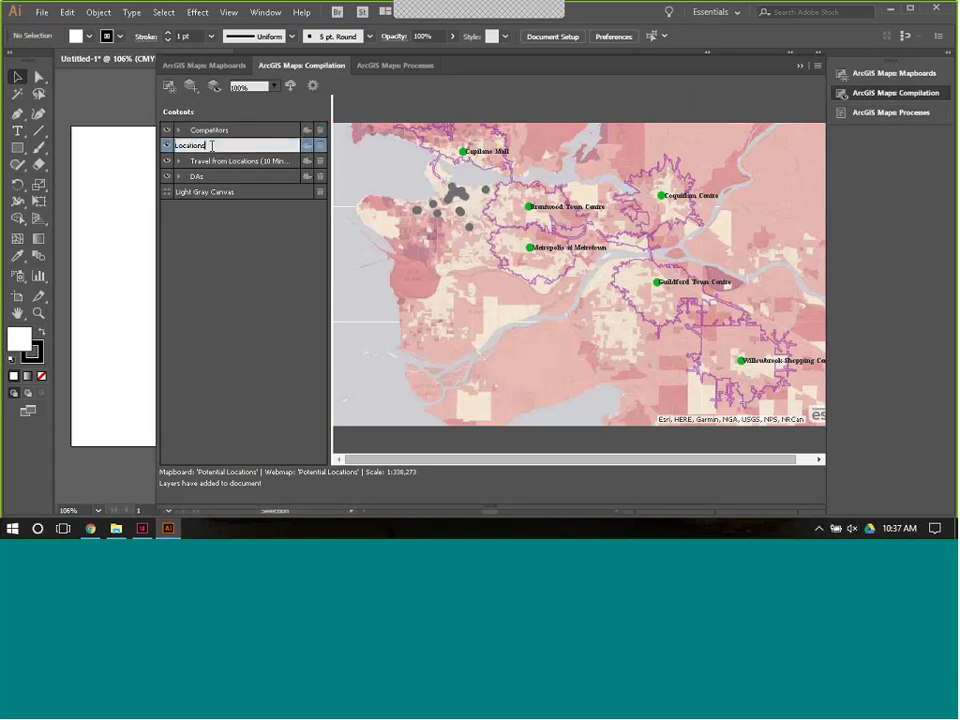
key(ctrl+a)
key(Return)
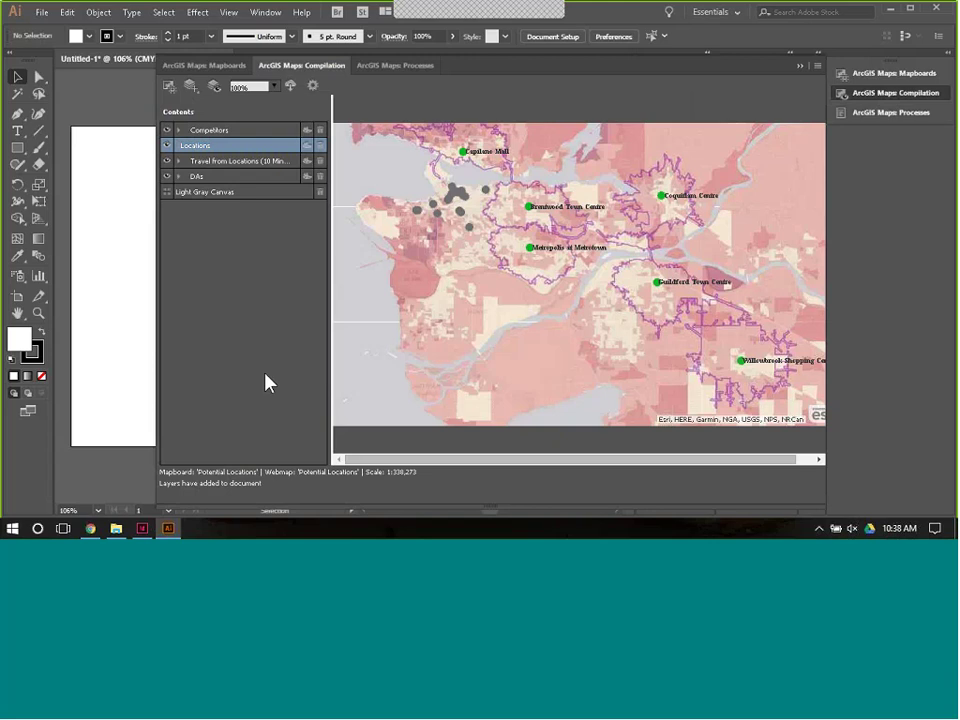
- Review the custom symbols library path in the ArcGIS Maps library settings and browse its folder without changing anything
click(217, 67)
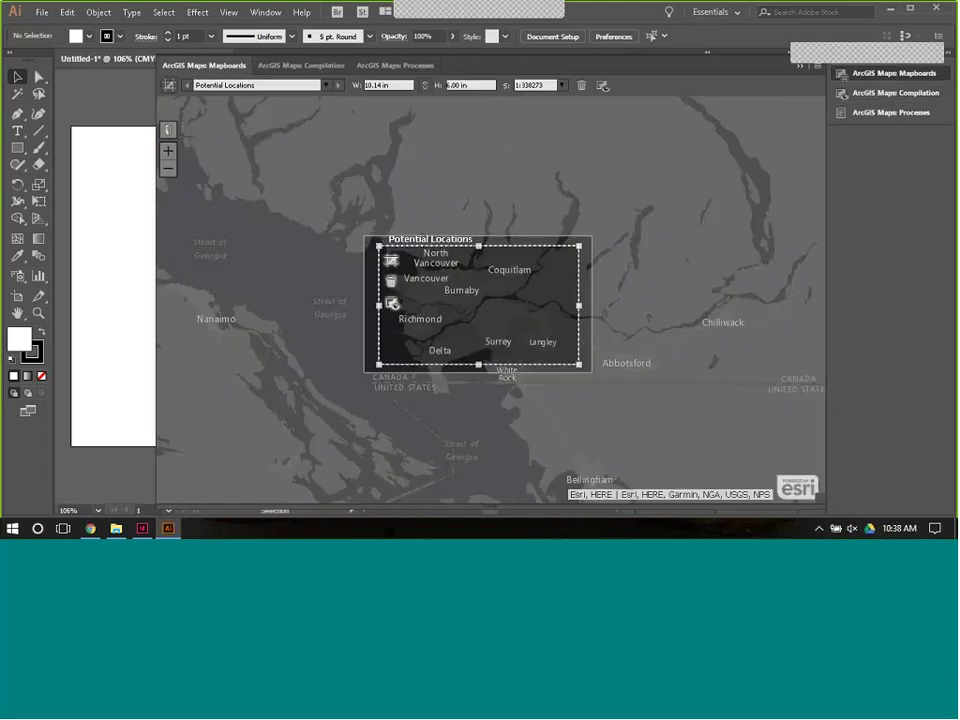
click(818, 67)
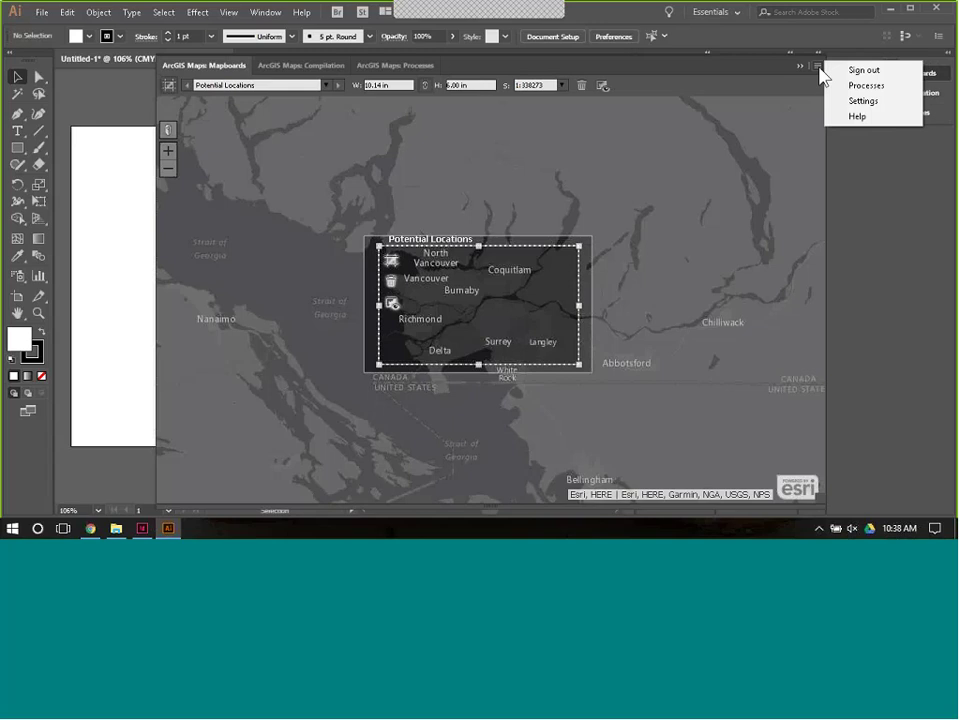
click(862, 100)
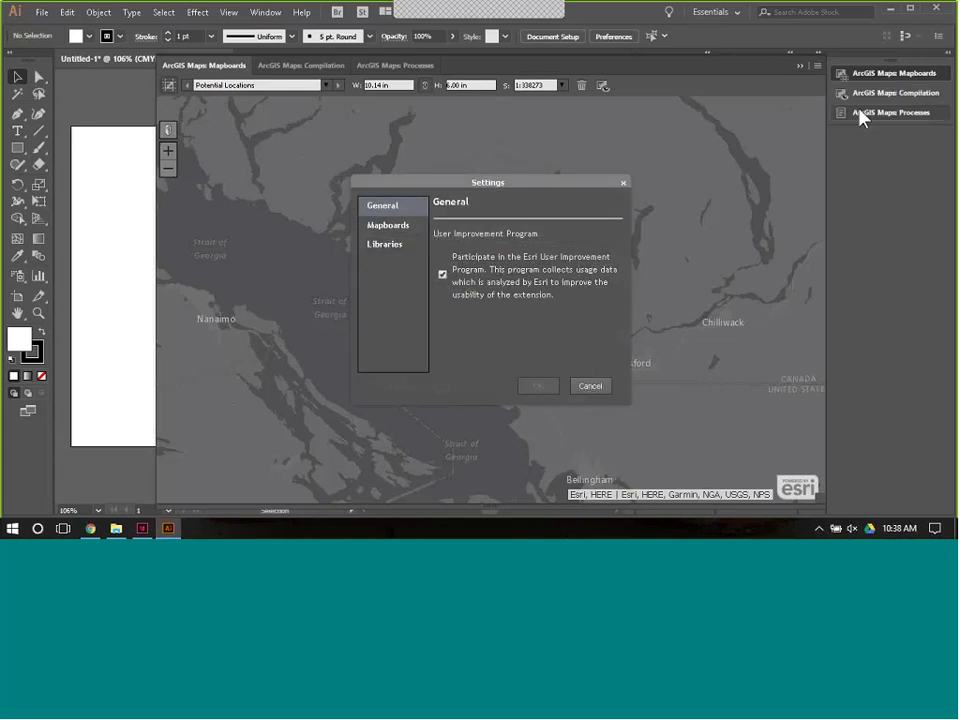
click(380, 250)
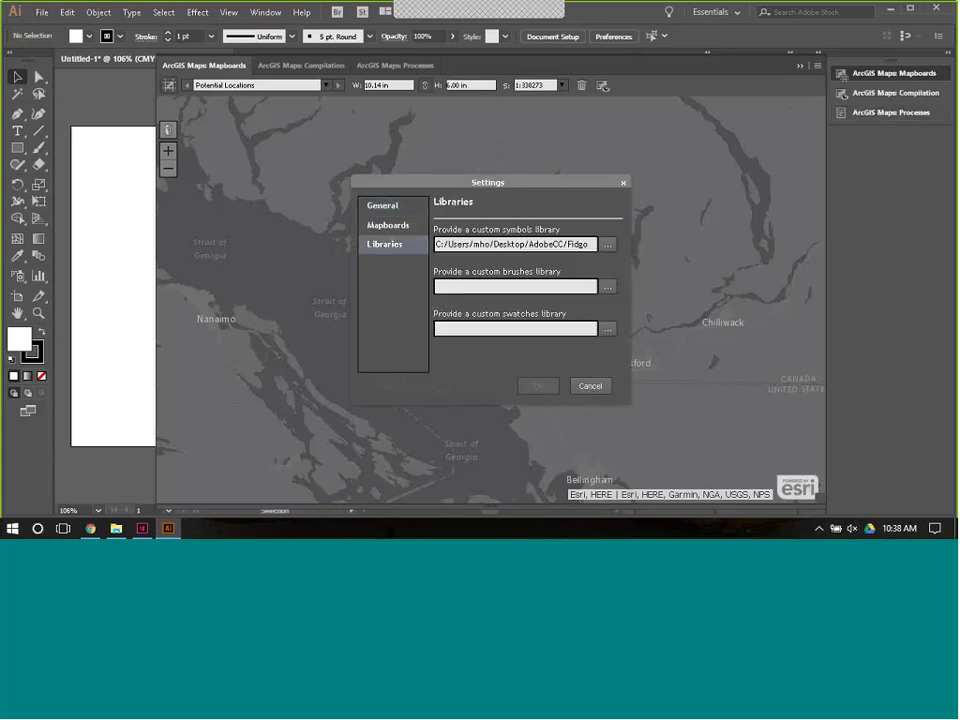
mouse_move(487, 255)
click(603, 245)
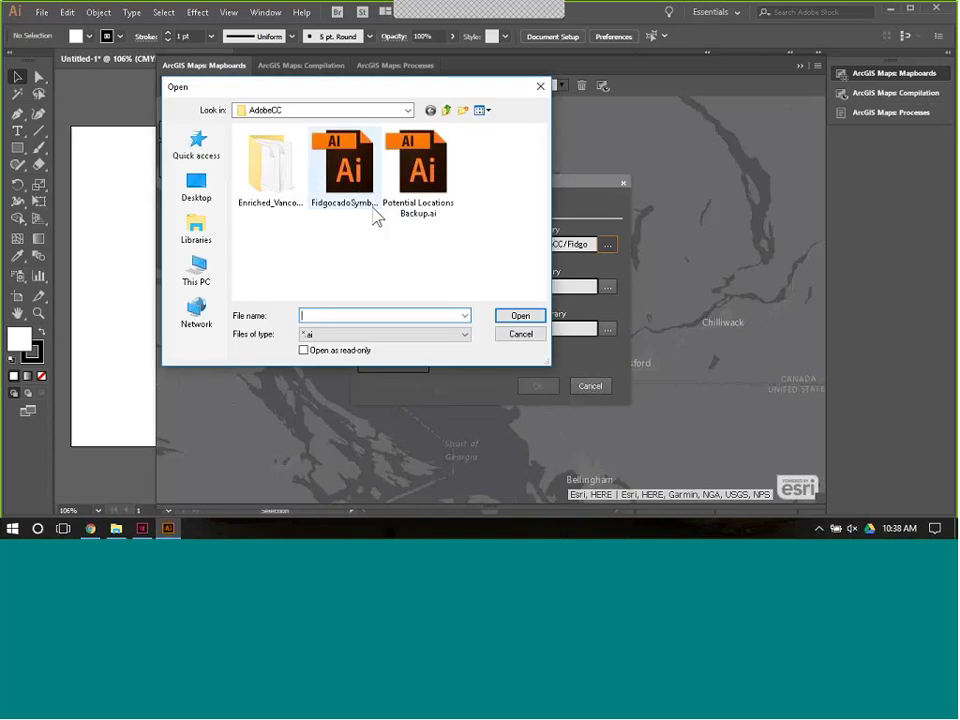
click(522, 336)
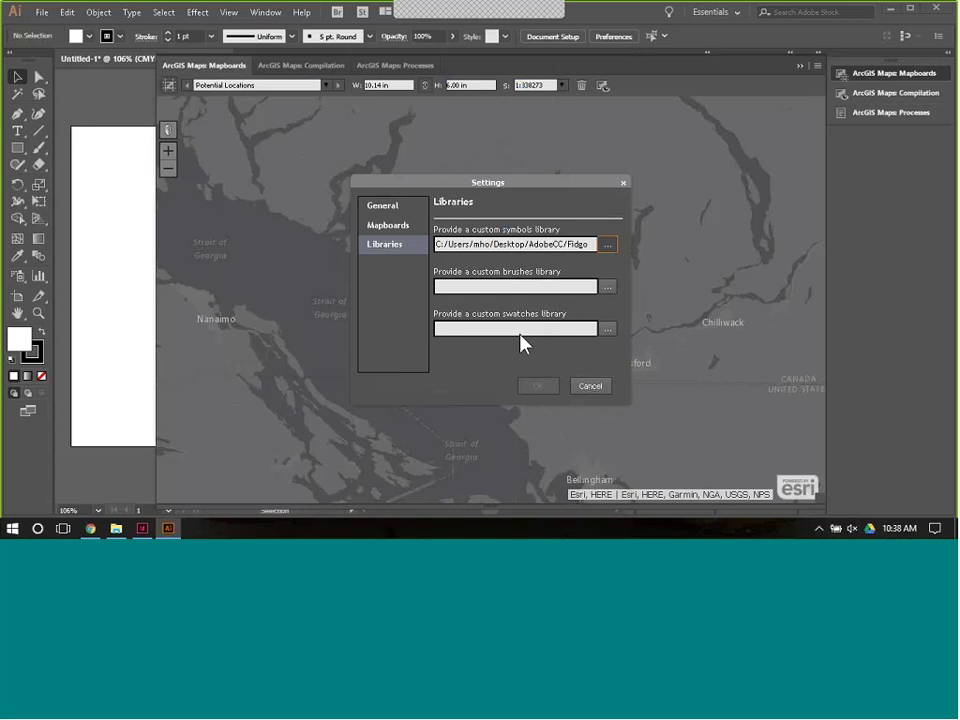
click(623, 184)
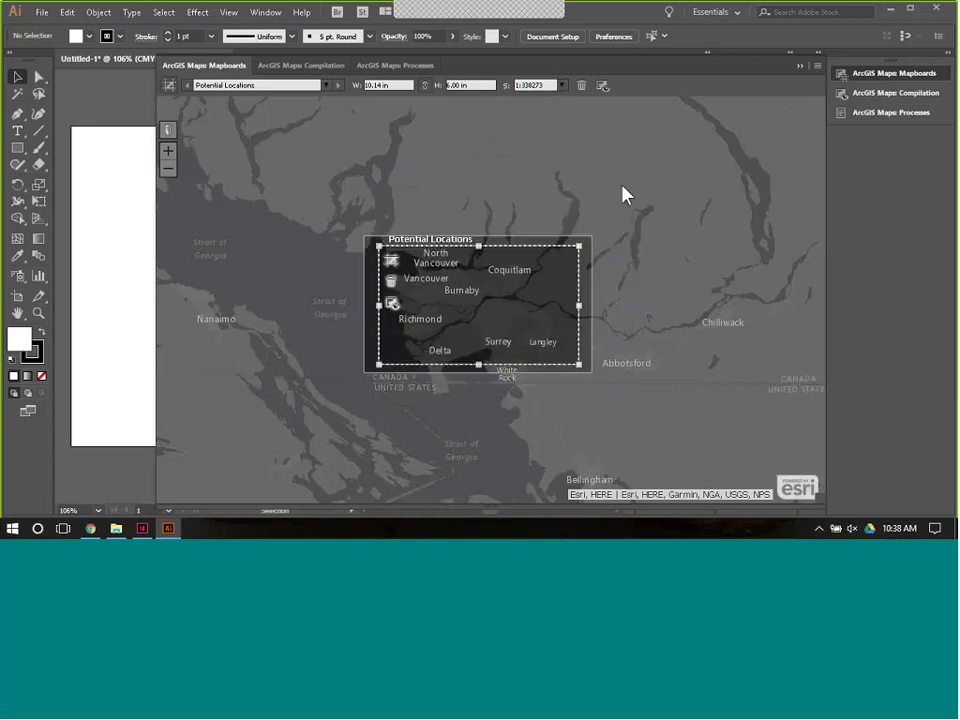
- Review the ArcGIS Maps processes and check whether Use Custom Symbols is enabled for map synchronization
click(266, 66)
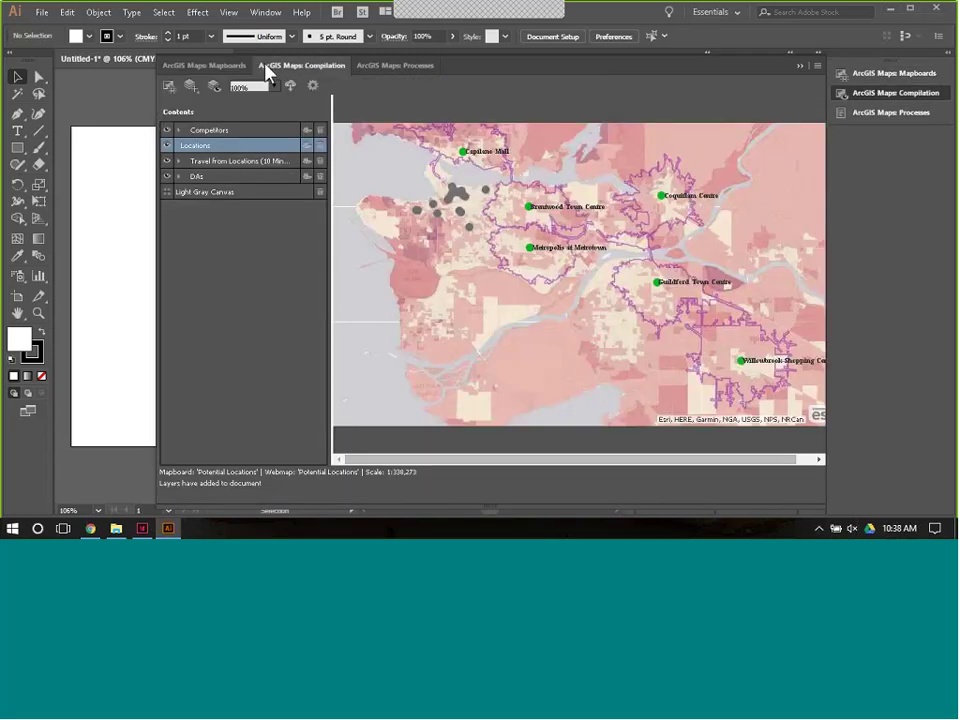
click(421, 75)
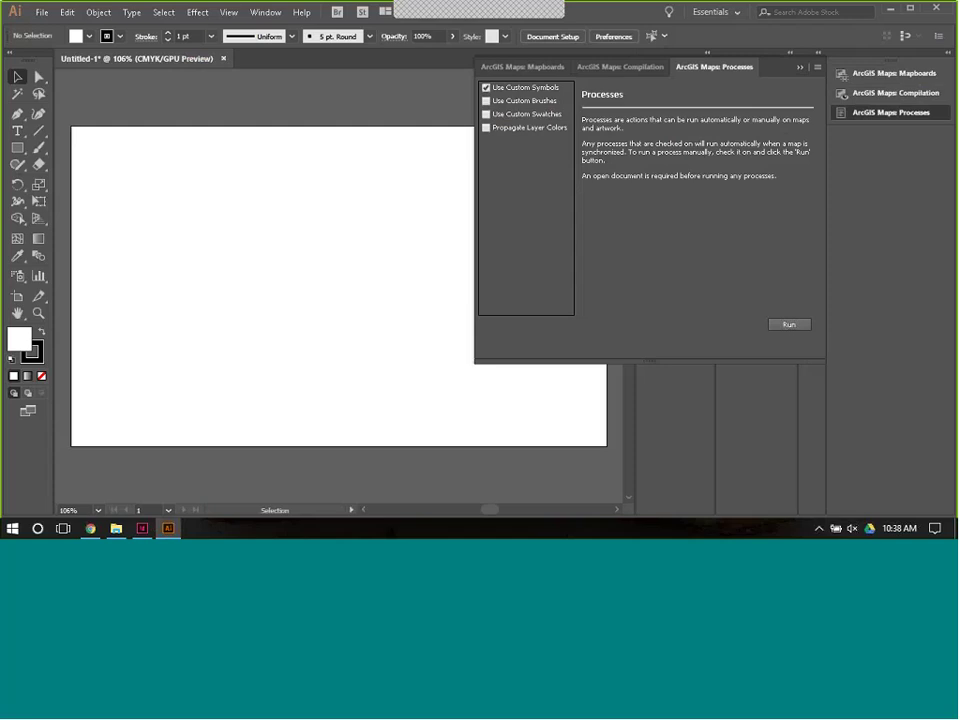
key(ctrl)
key(ctrl)
key(ctrl)
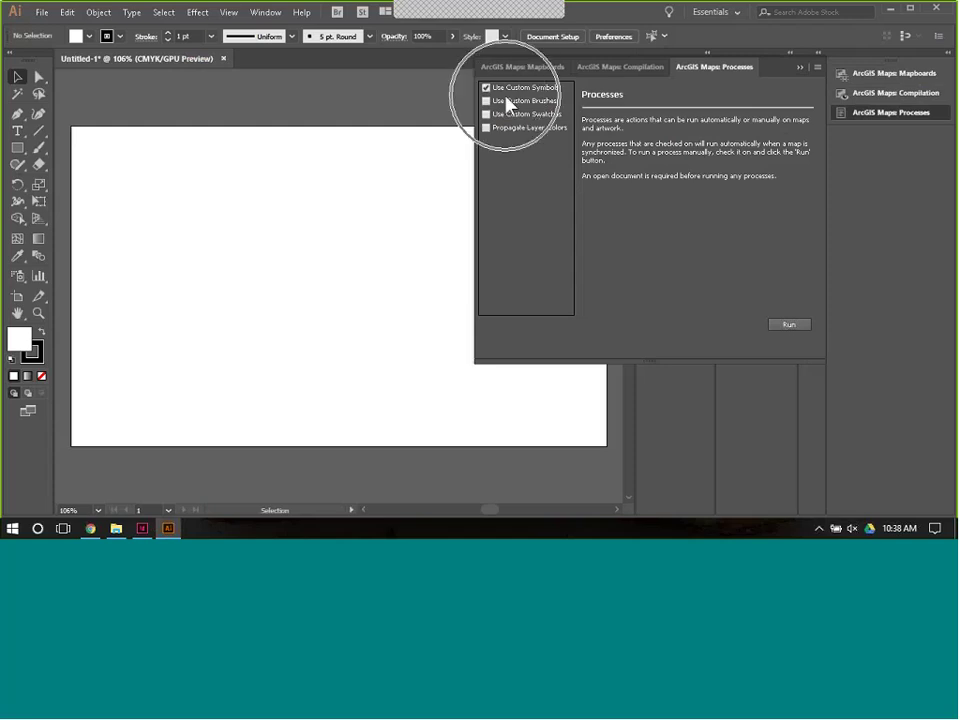
key(ctrl)
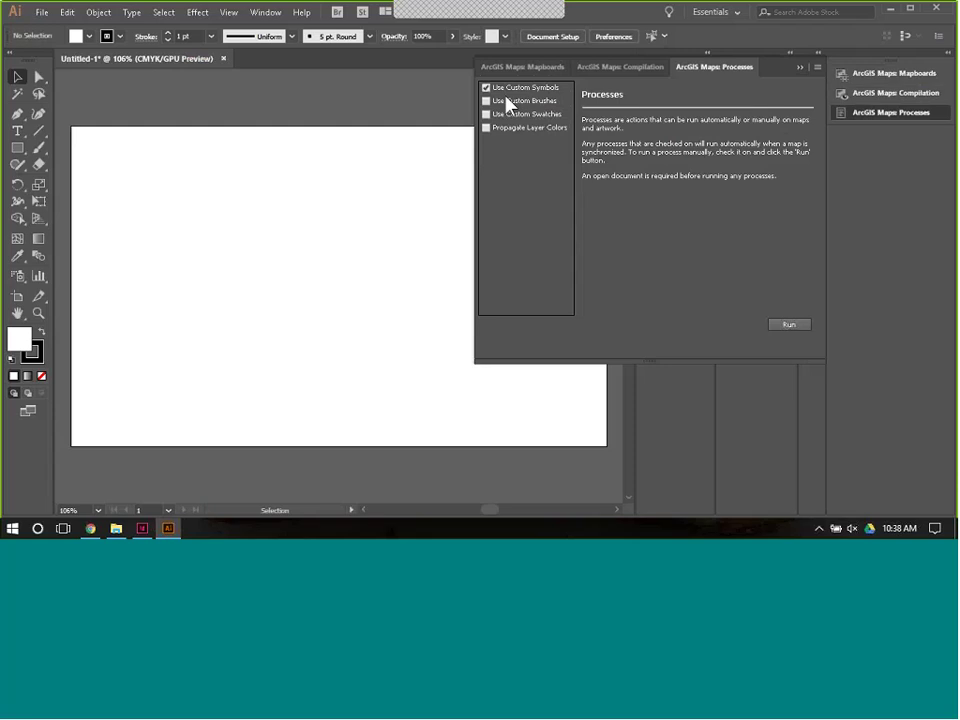
- Sync the compiled Potential Locations map into artwork layers
click(648, 68)
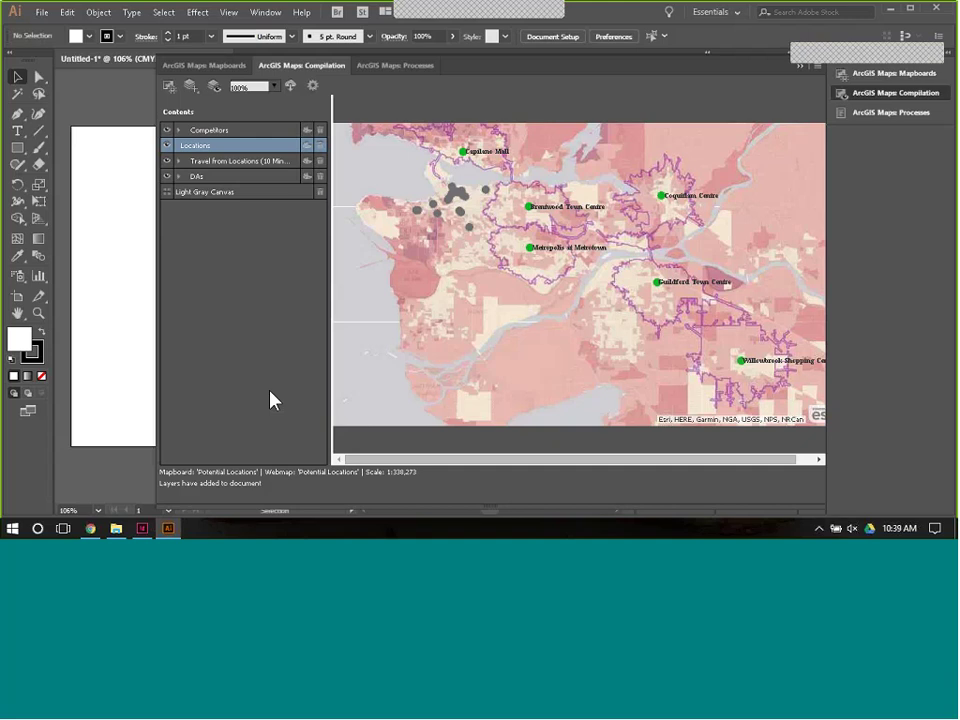
click(290, 90)
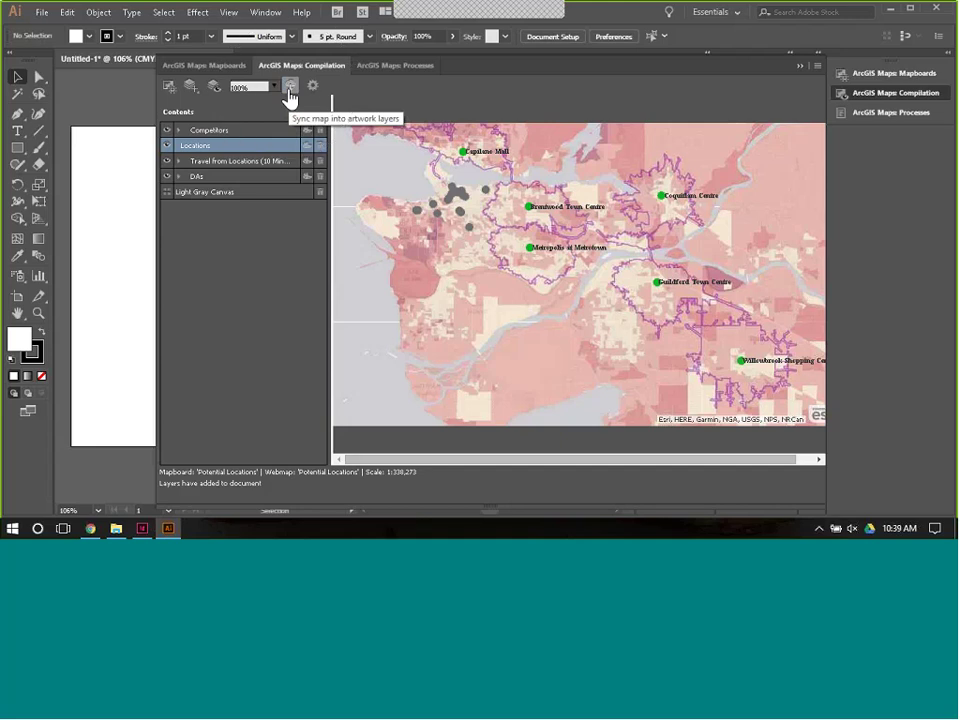
key(ctrl)
key(ctrl)
key(ctrl)
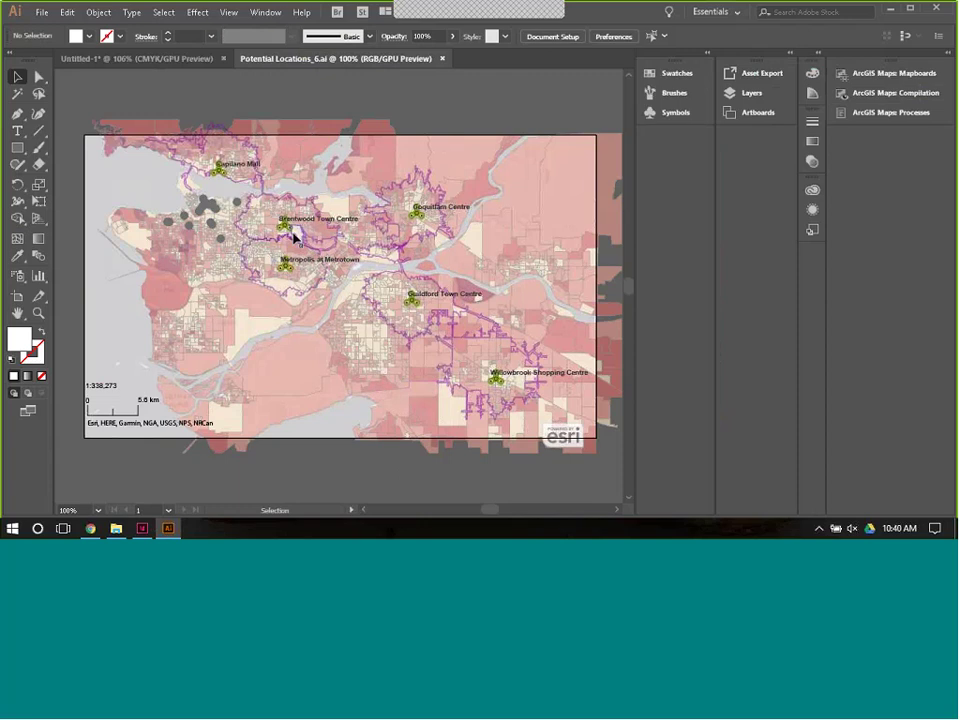
key(ctrl)
key(ctrl)
- Collapse the Competitors, Travel from Locations and DAs layers and hide the Basemap layer
click(769, 97)
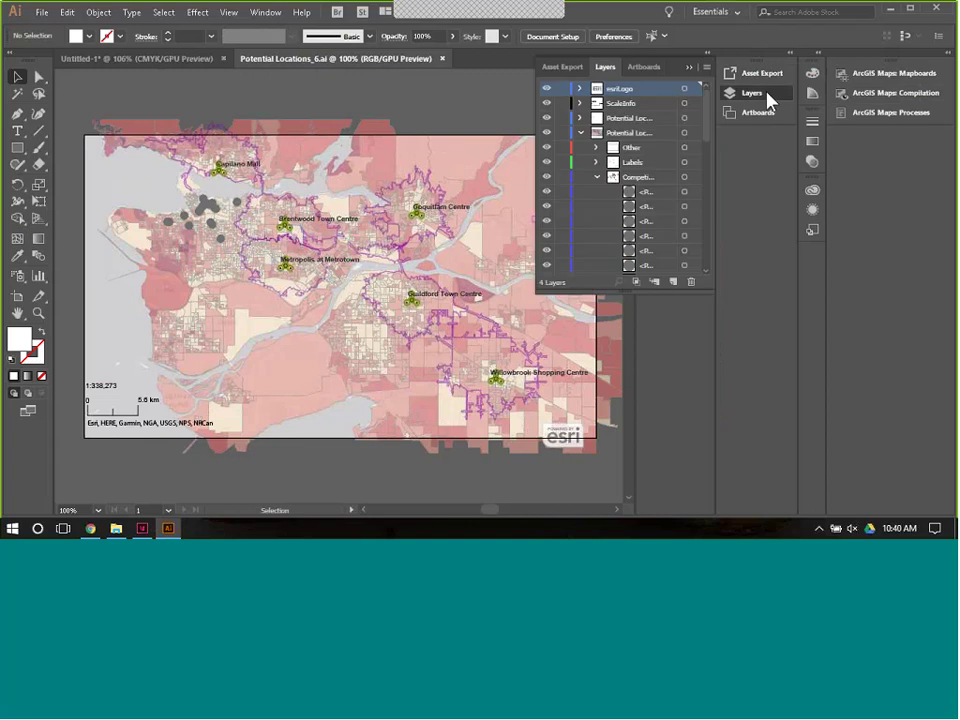
click(597, 176)
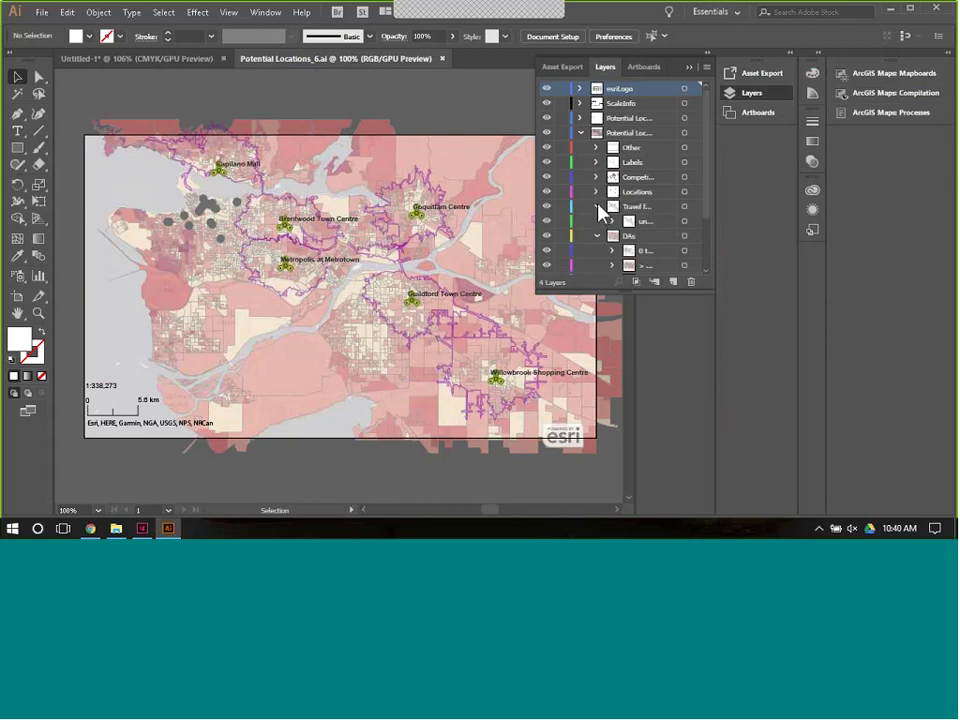
click(598, 207)
click(597, 221)
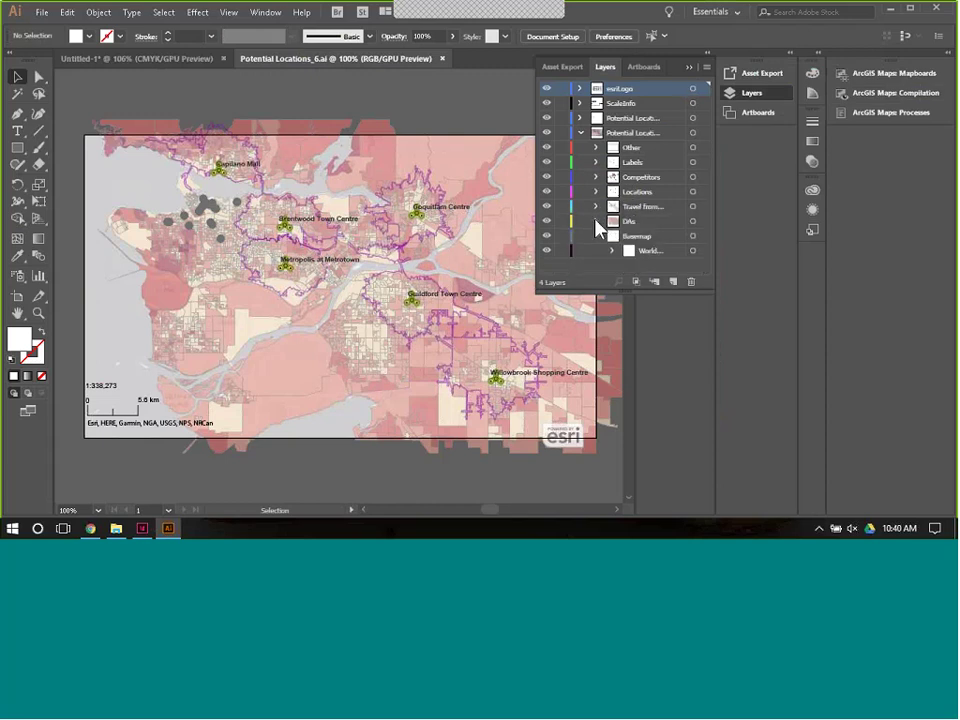
click(547, 236)
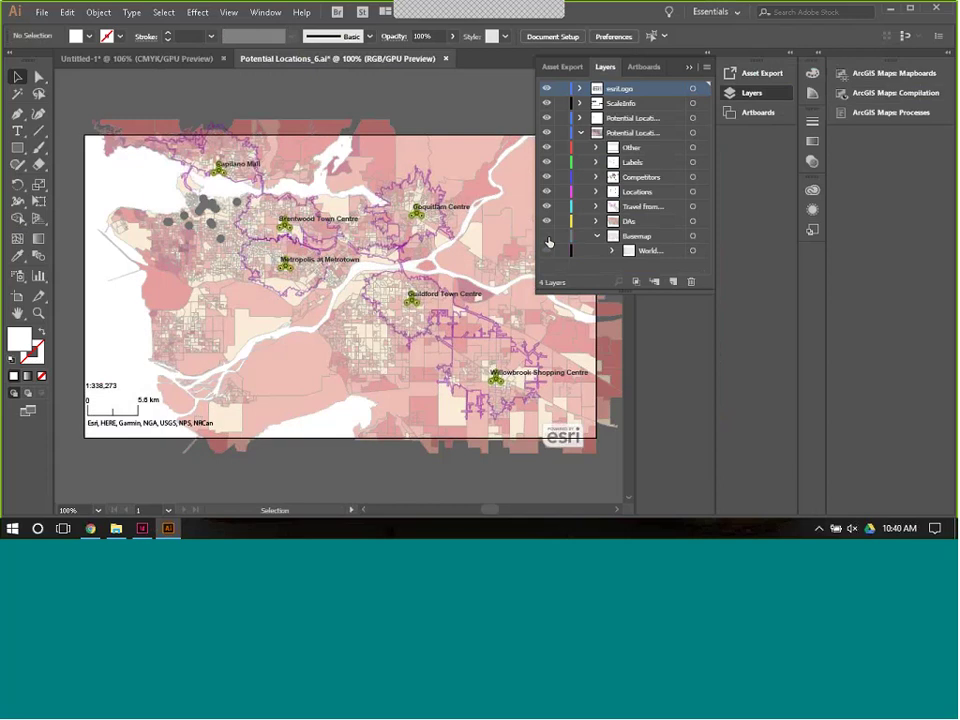
click(548, 242)
click(548, 242)
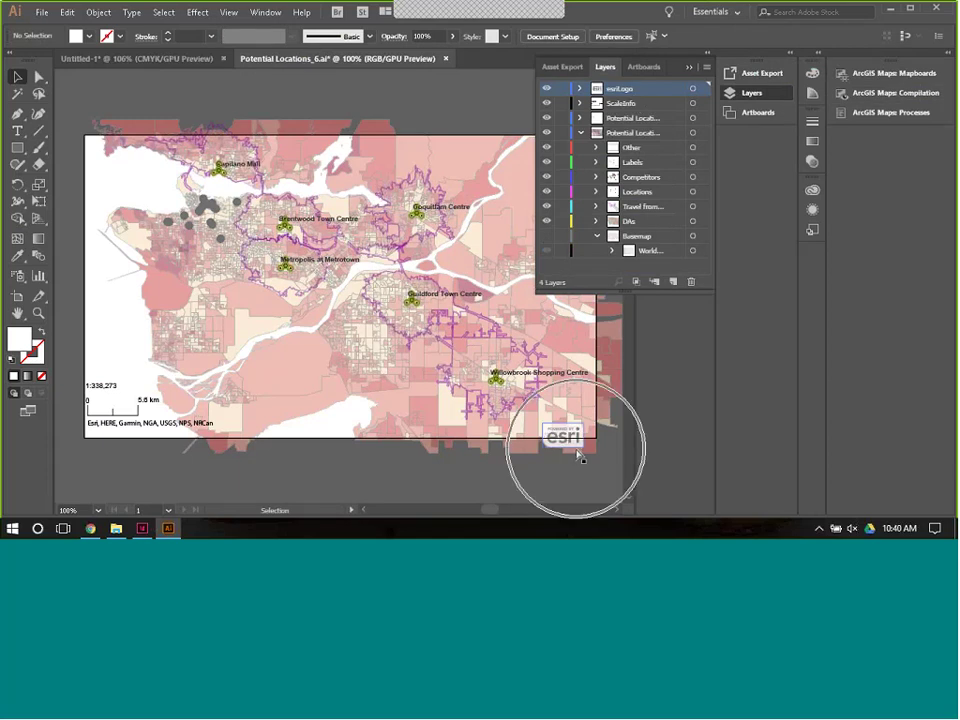
- Delete the esriLogo layer, the ScaleInfo layer and the upper Potential Locations layer holding the map attribution
click(691, 283)
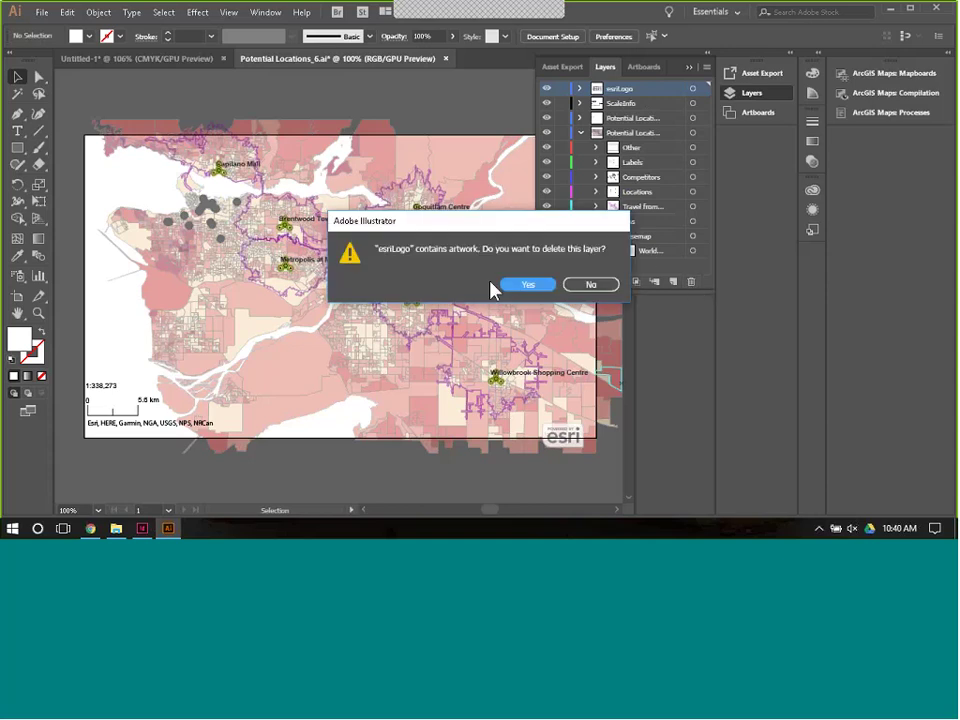
click(527, 285)
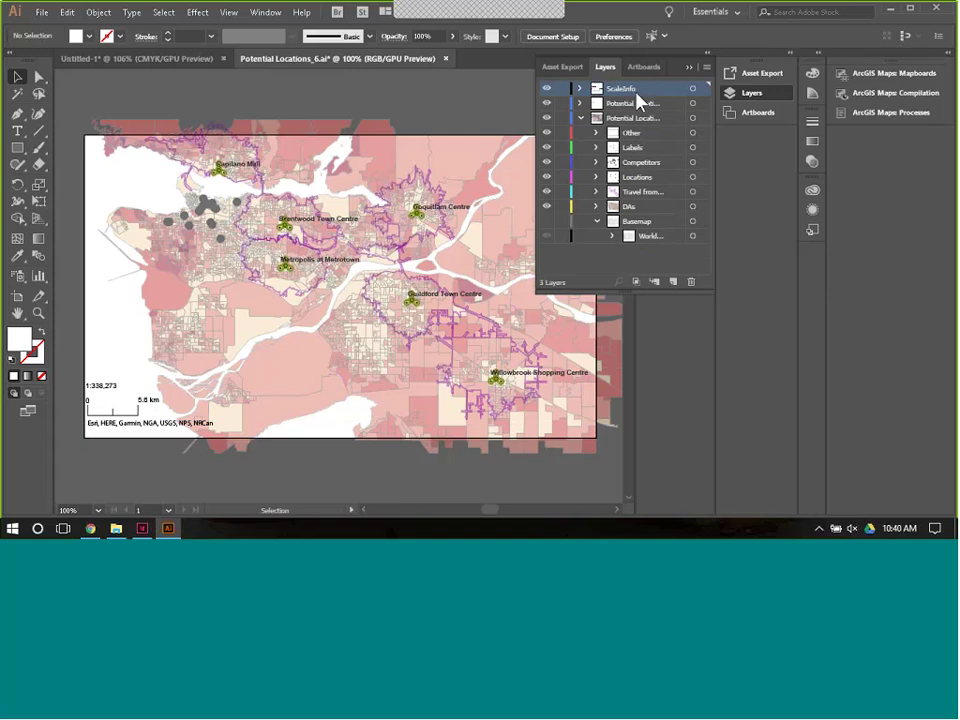
click(695, 284)
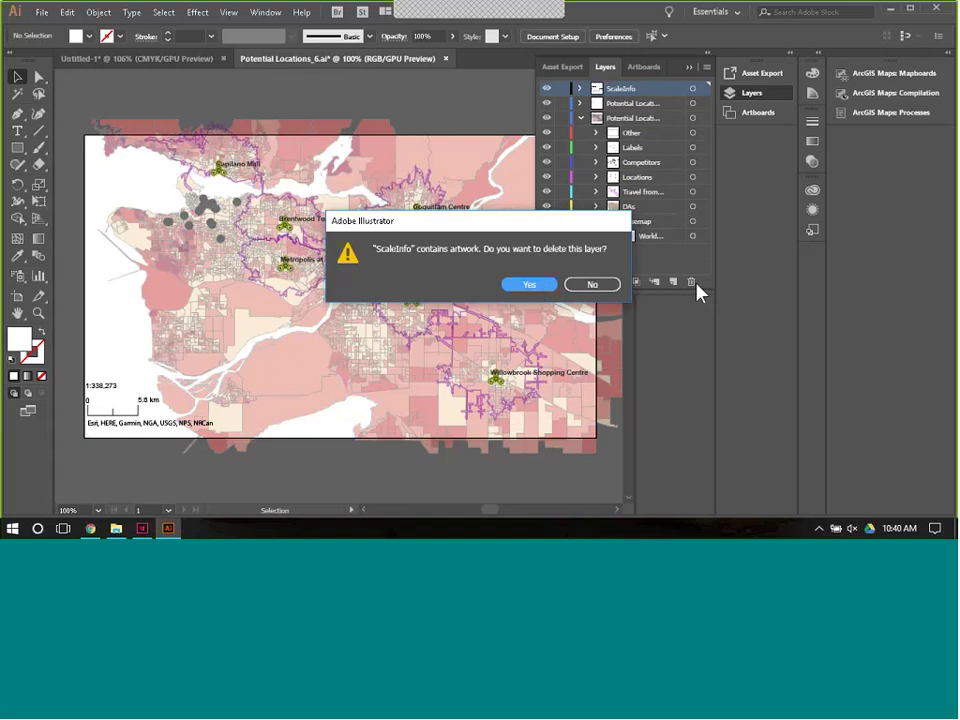
click(532, 284)
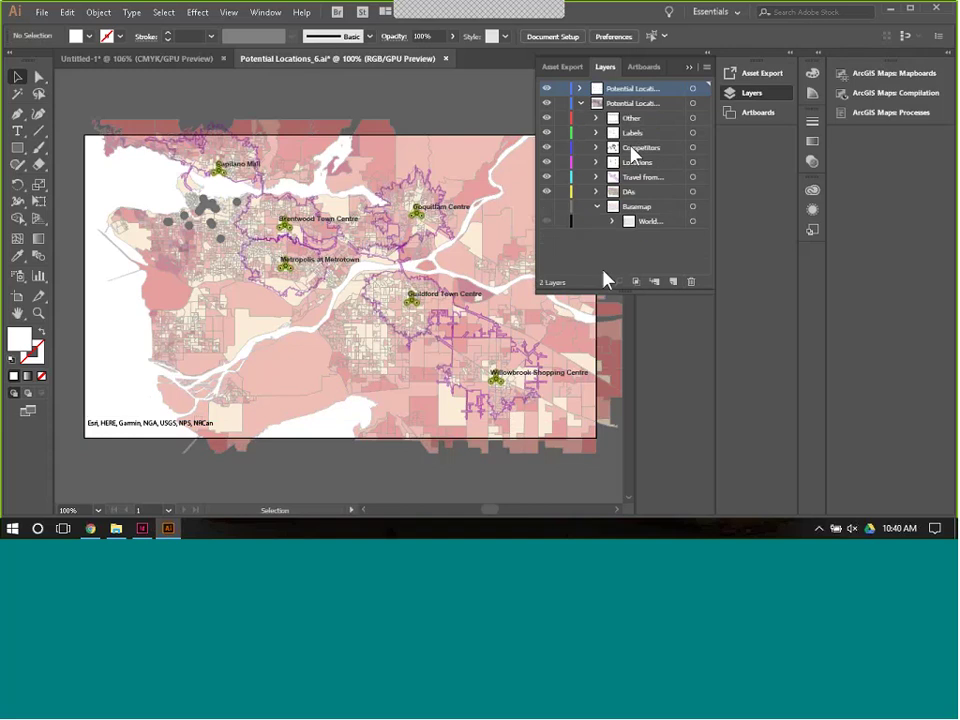
click(690, 282)
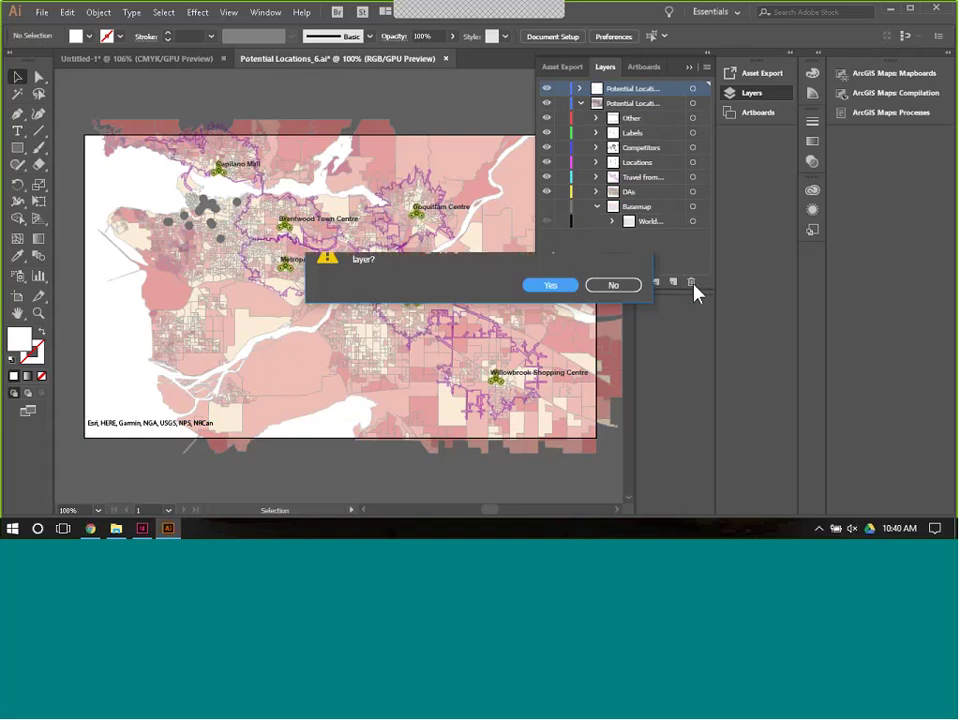
click(566, 289)
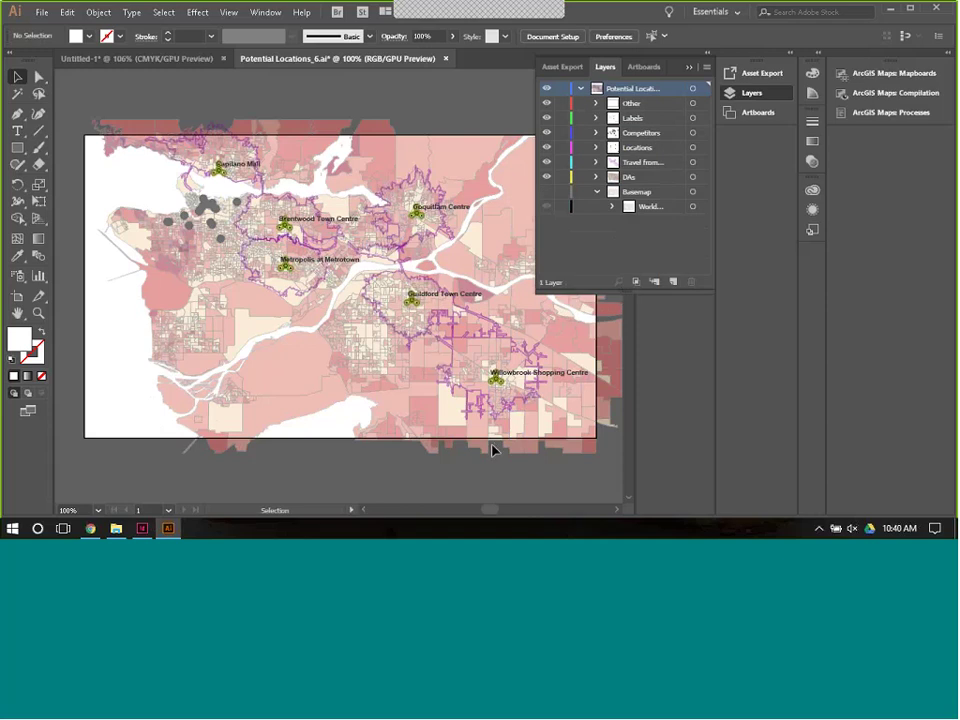
- Make the Basemap layer of the Potential Locations map visible
click(689, 67)
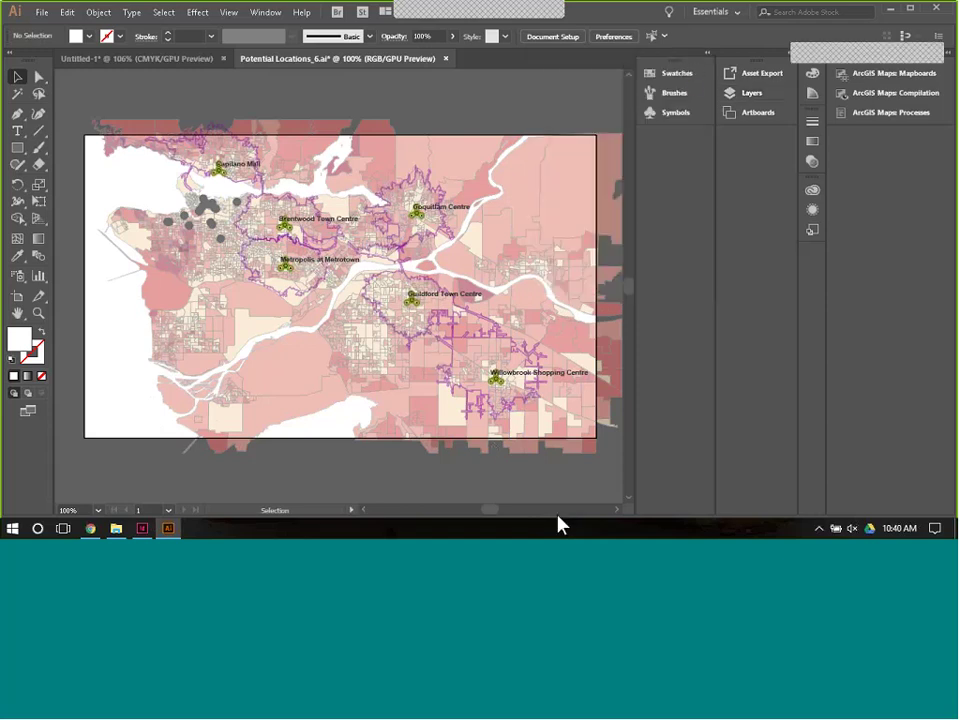
click(757, 93)
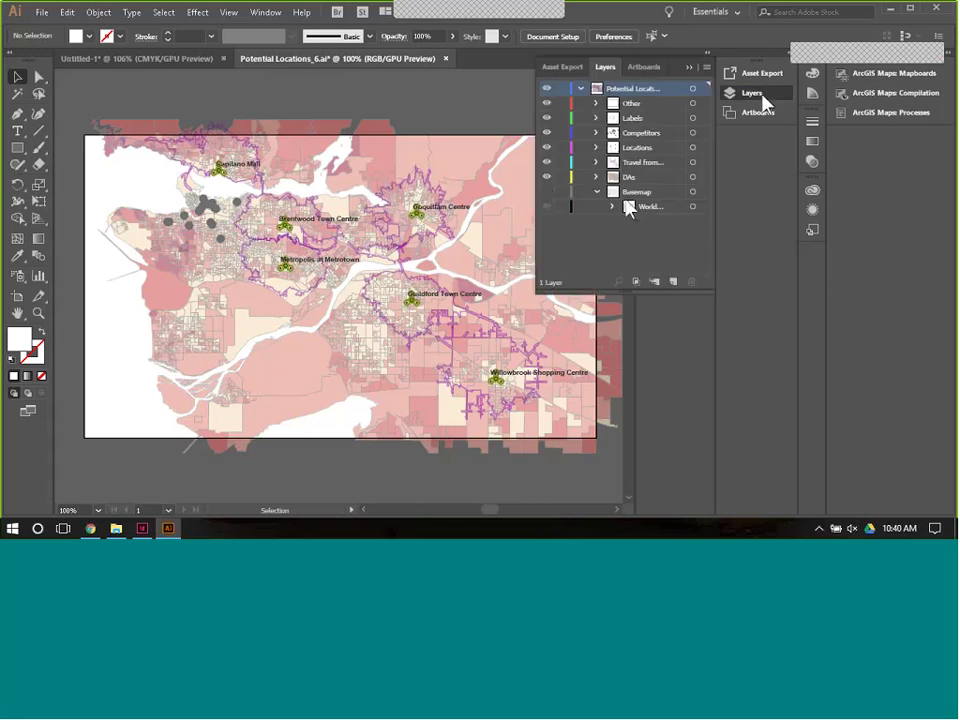
click(547, 191)
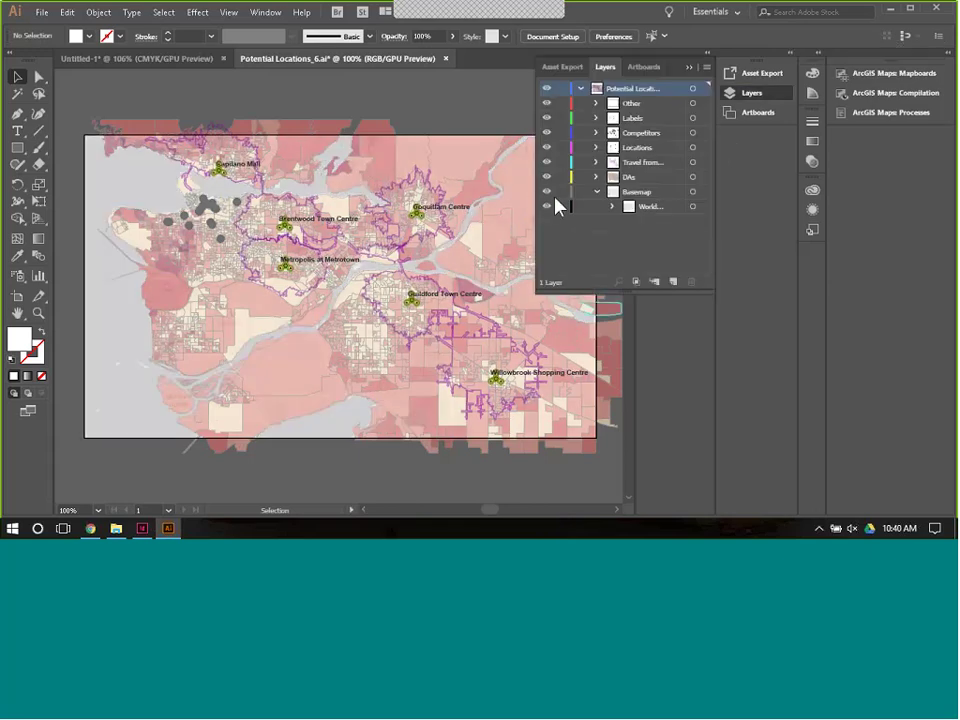
click(710, 72)
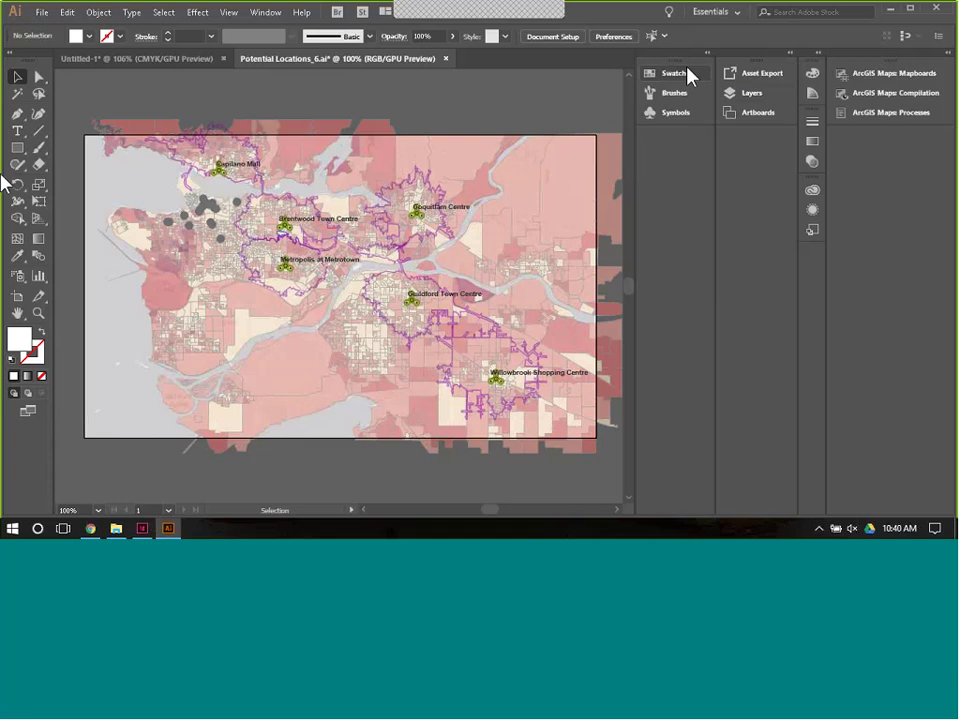
- Lasso-select the income areas in the map's northeast, try deleting them, and undo the deletion
click(39, 93)
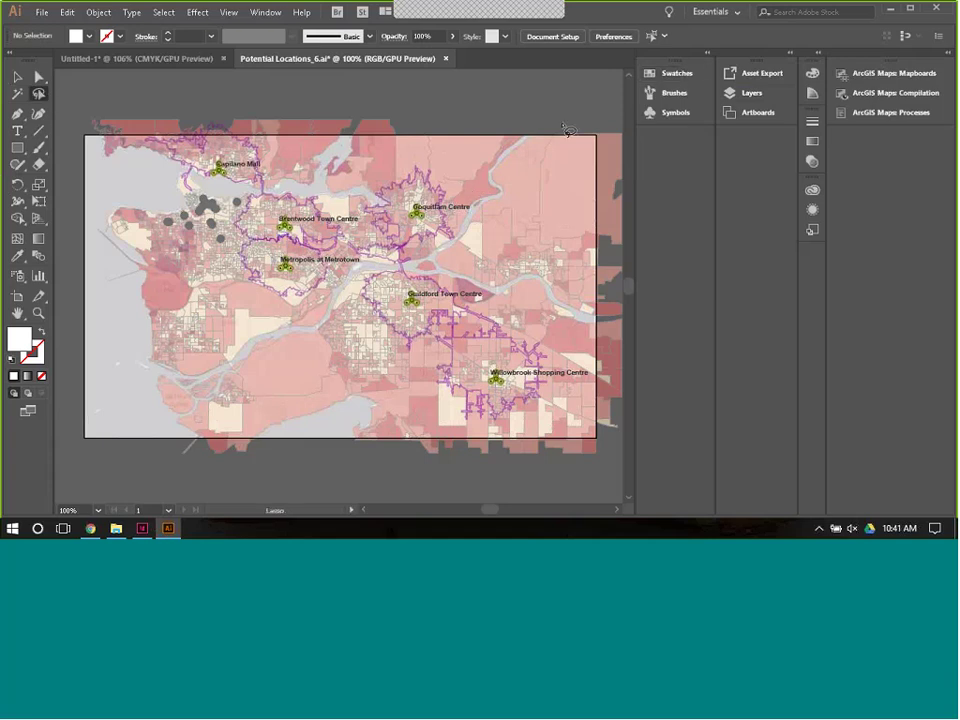
mouse_move(561, 123)
mouse_down()
mouse_move(521, 159)
mouse_move(511, 211)
mouse_move(453, 258)
mouse_move(580, 302)
mouse_move(617, 288)
mouse_move(618, 236)
mouse_move(596, 97)
mouse_move(556, 116)
mouse_move(578, 95)
mouse_up()
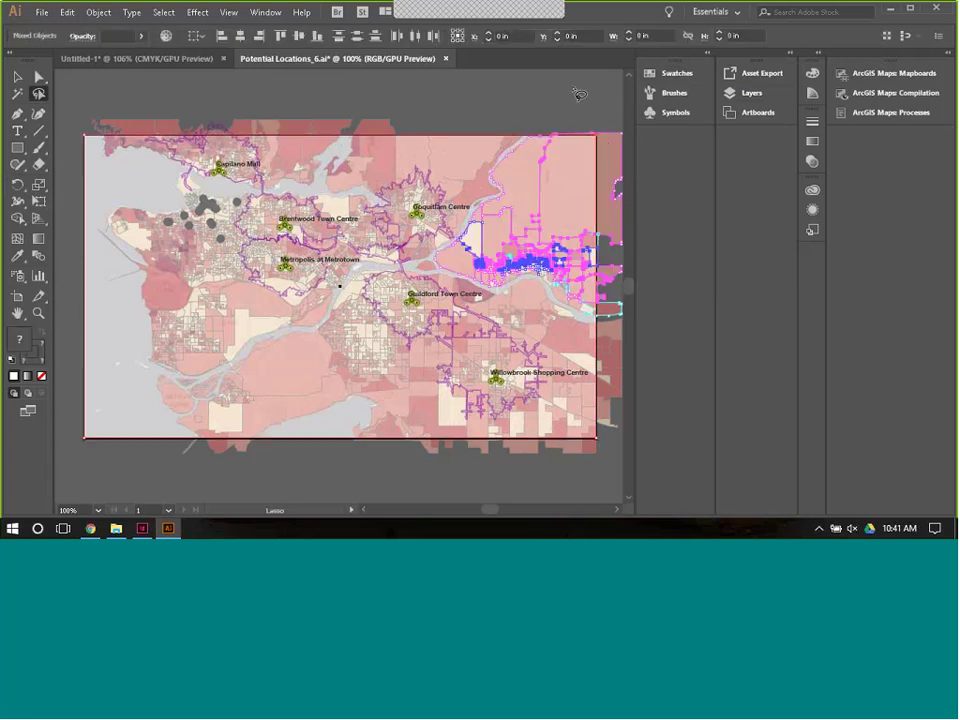
key(Delete)
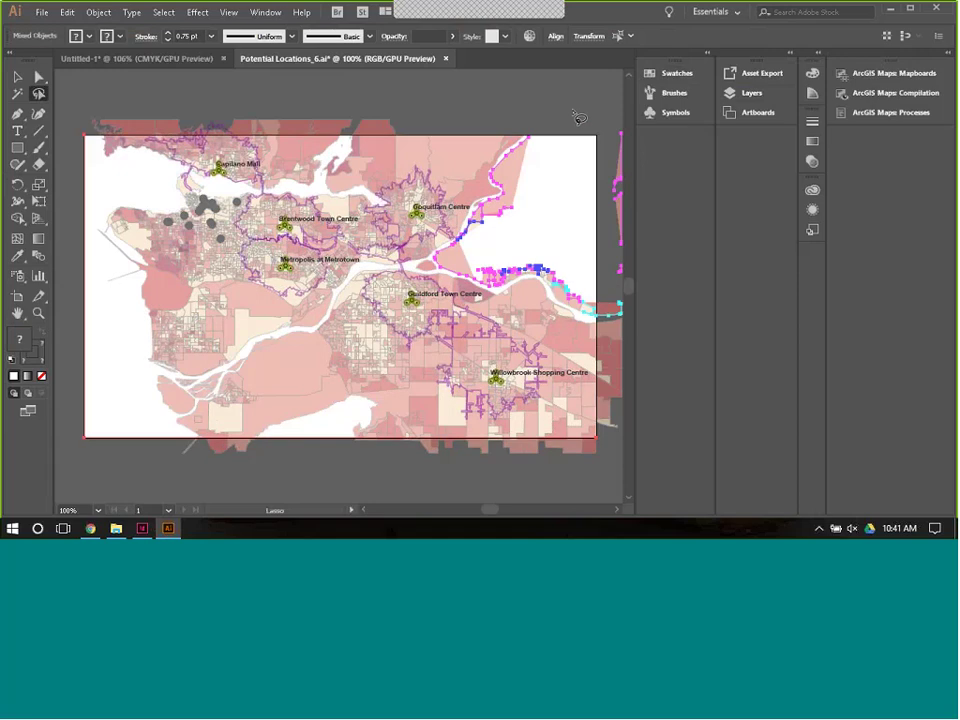
click(756, 97)
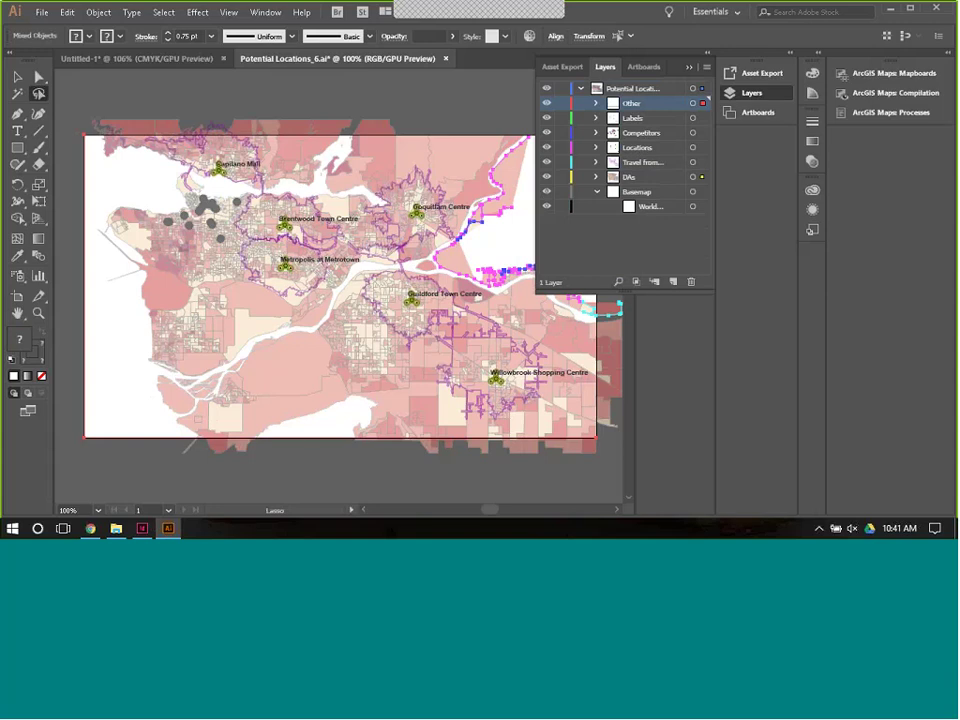
click(66, 12)
click(82, 29)
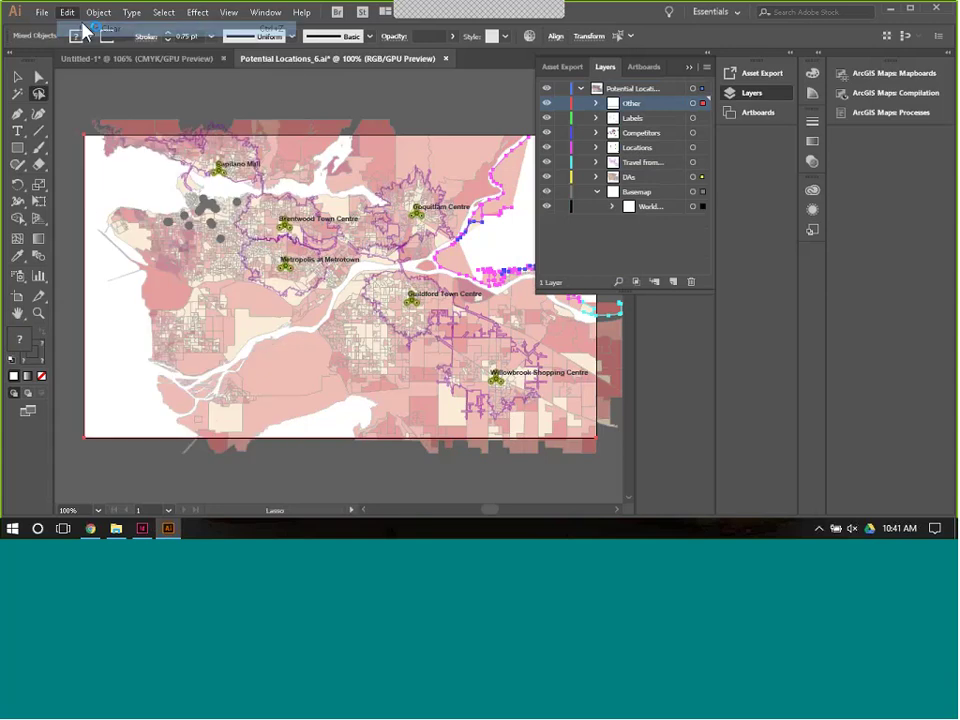
- Hide the Basemap layer and delete the lassoed northeastern income areas without it
click(546, 191)
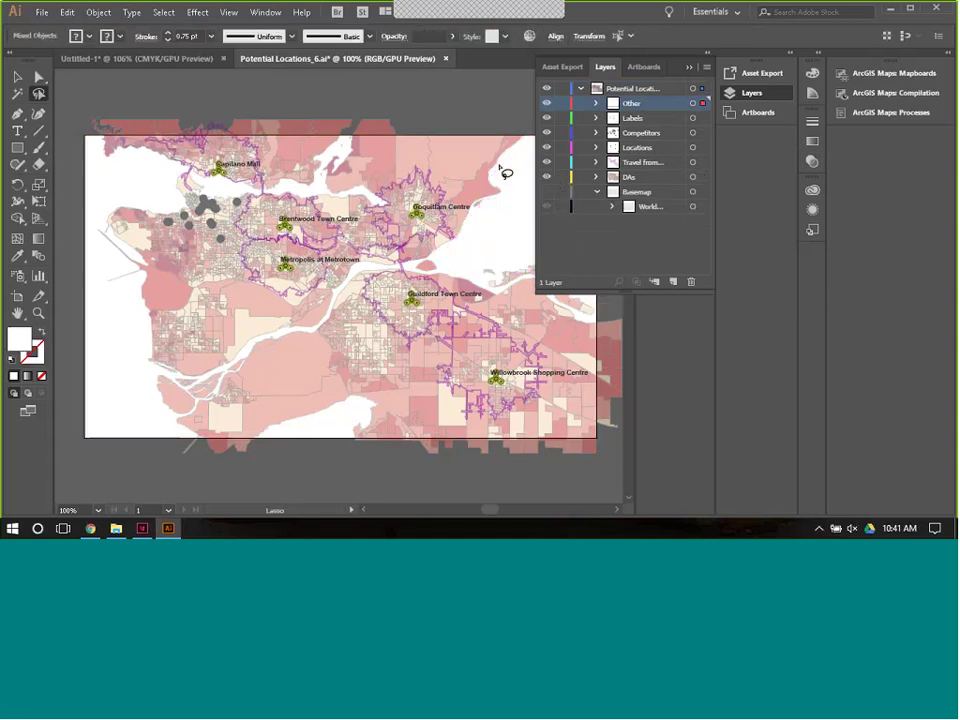
click(507, 168)
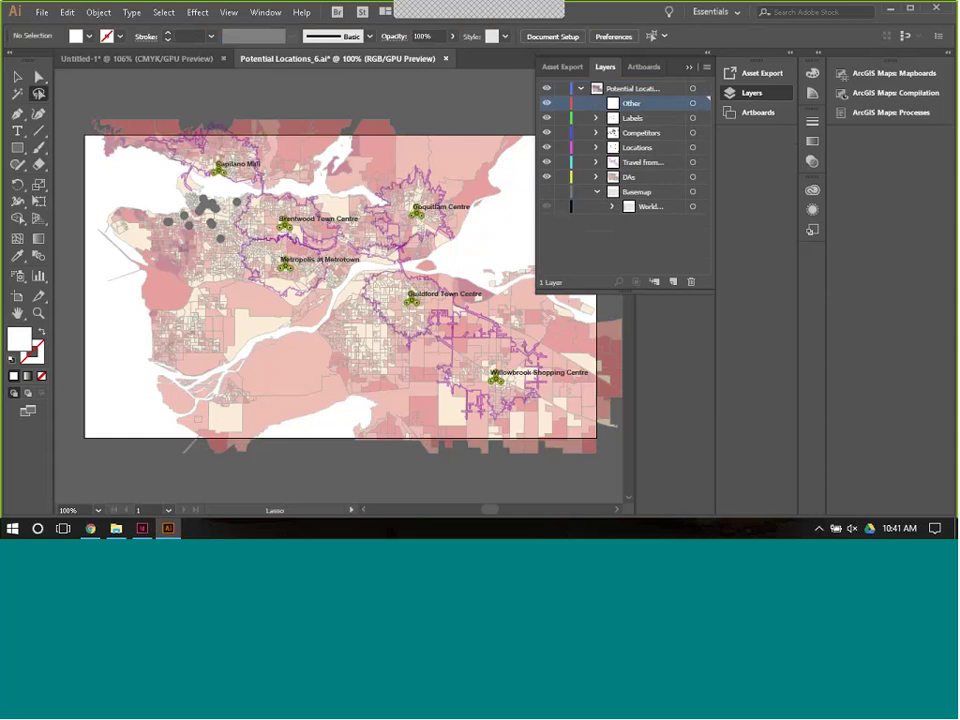
click(692, 73)
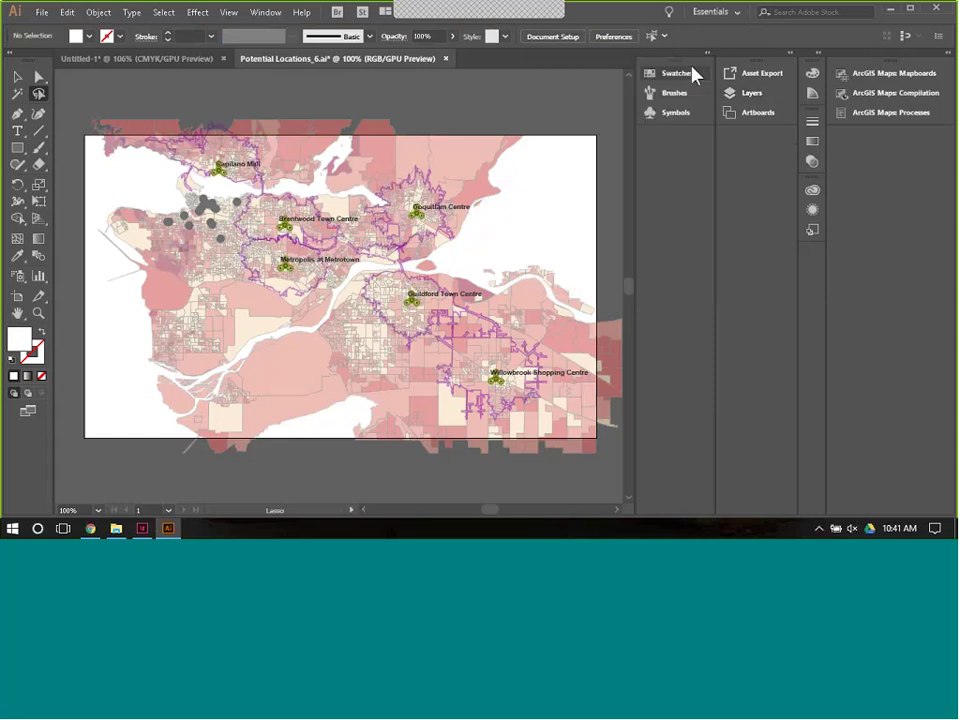
- Turn the Basemap layer's visibility back on beneath the trimmed income areas
click(748, 92)
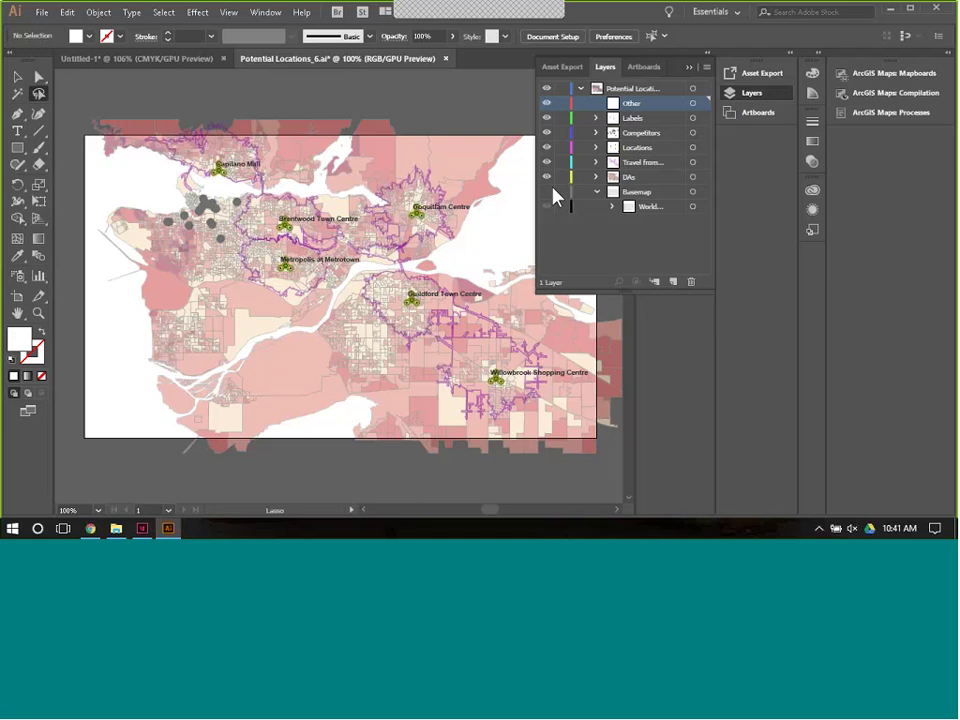
click(547, 192)
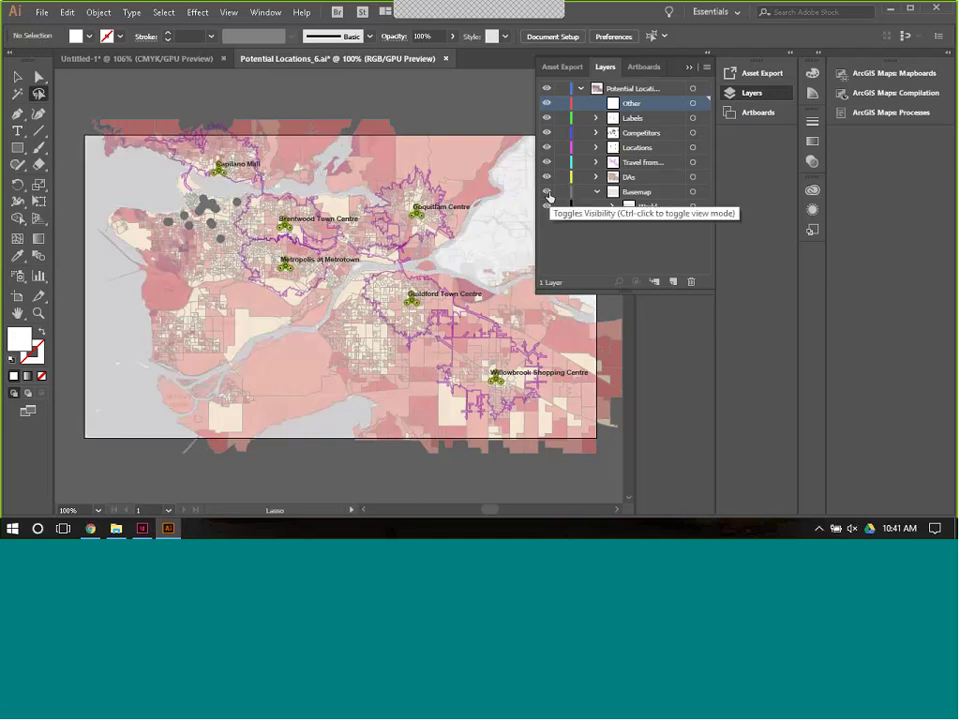
click(689, 68)
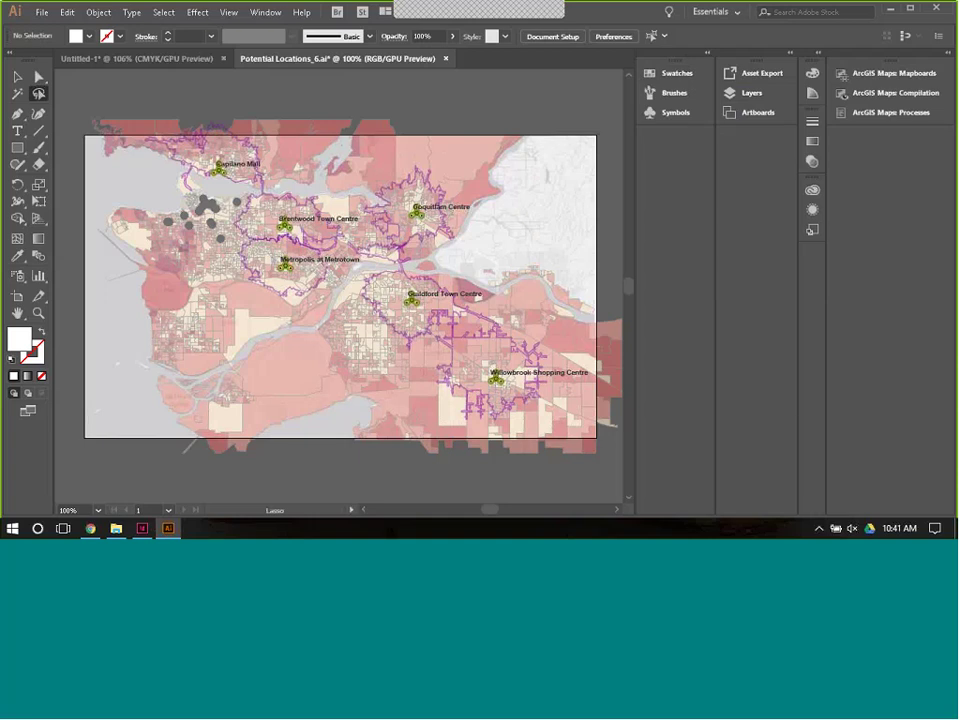
- Shorten the "Capilano Mall" map label to "Capilano"
click(17, 76)
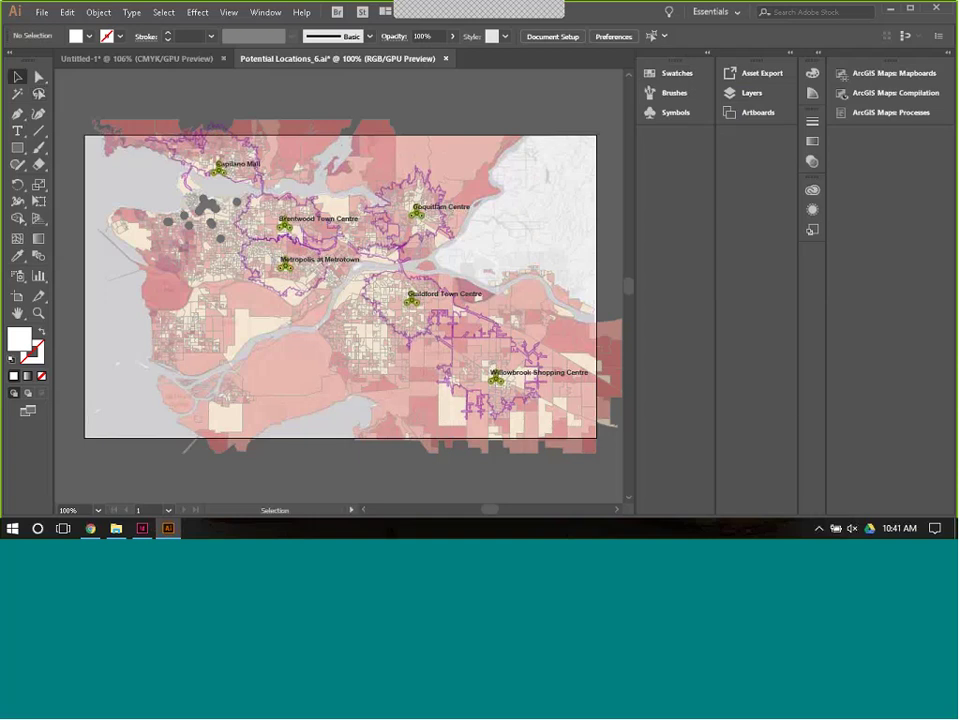
double_click(244, 165)
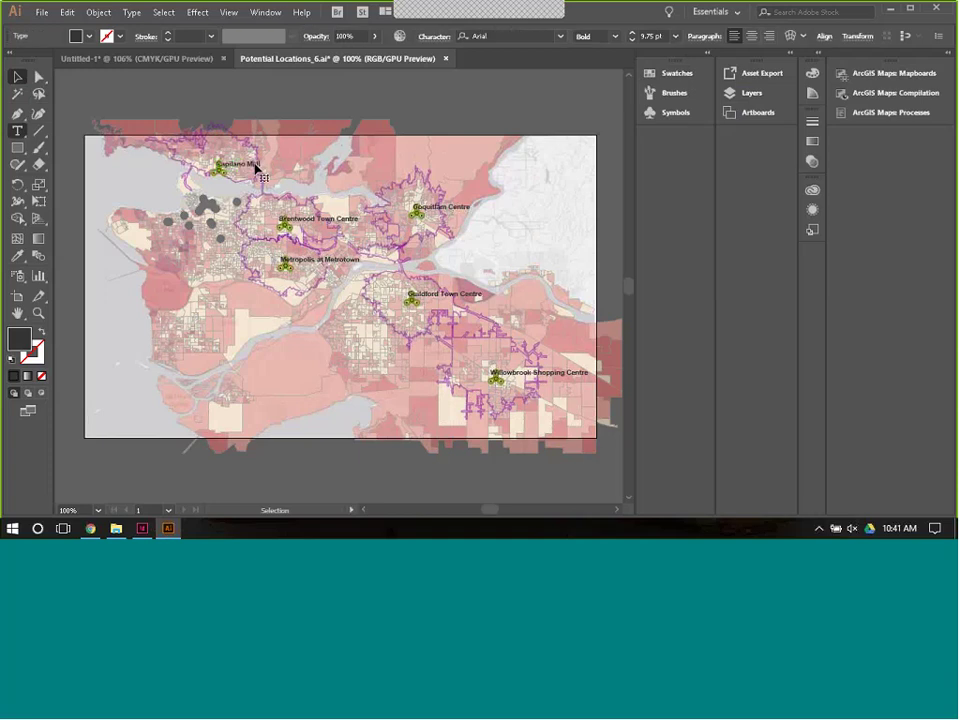
key(BackSpace)
key(BackSpace)
key(BackSpace)
key(BackSpace)
key(BackSpace)
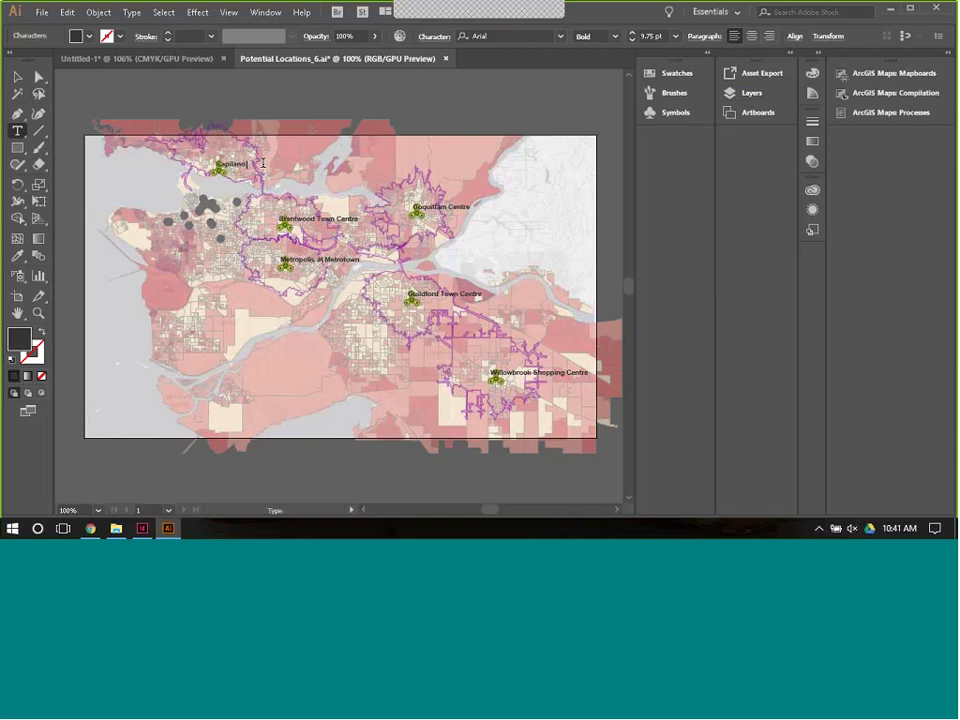
- Shorten the "Brentwood Town Centre" map label to "Brentwood"
double_click(346, 219)
key(BackSpace)
key(BackSpace)
key(BackSpace)
key(BackSpace)
key(BackSpace)
key(BackSpace)
- Shorten the "Metropolis at Metrotown" label to "Metrotown" and the "Coquitlam Centre" label to "Coquitlam"
double_click(303, 261)
key(BackSpace)
double_click(460, 213)
key(BackSpace)
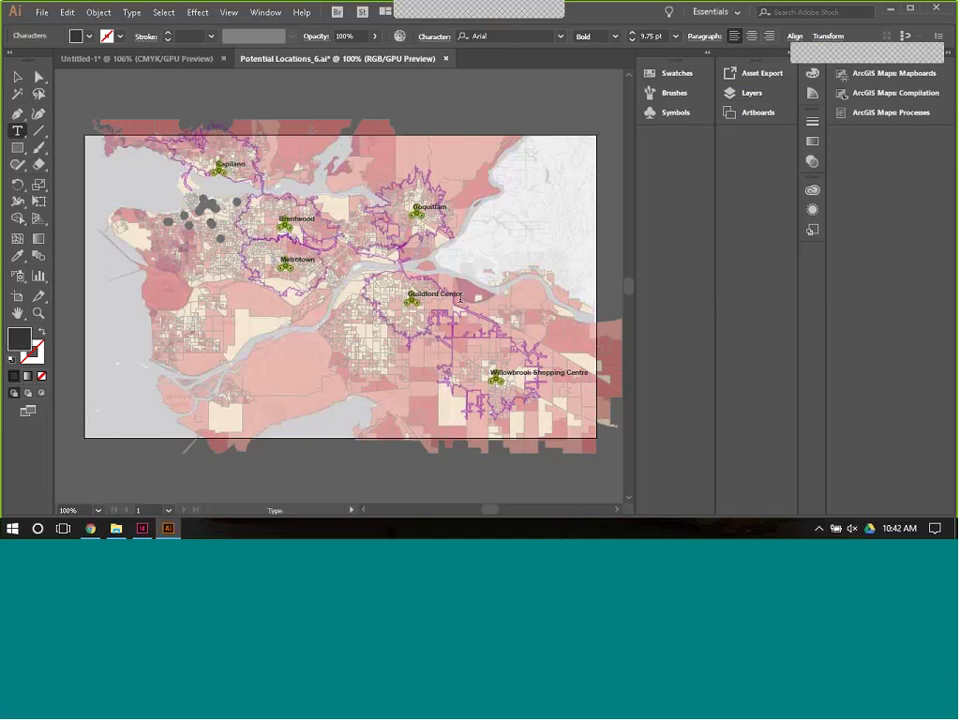
- Shorten the "Guildford Town Centre" label to "Guildford" and the "Willowbrook Shopping Centre" label to "Willowbrook"
double_click(460, 297)
key(BackSpace)
double_click(549, 372)
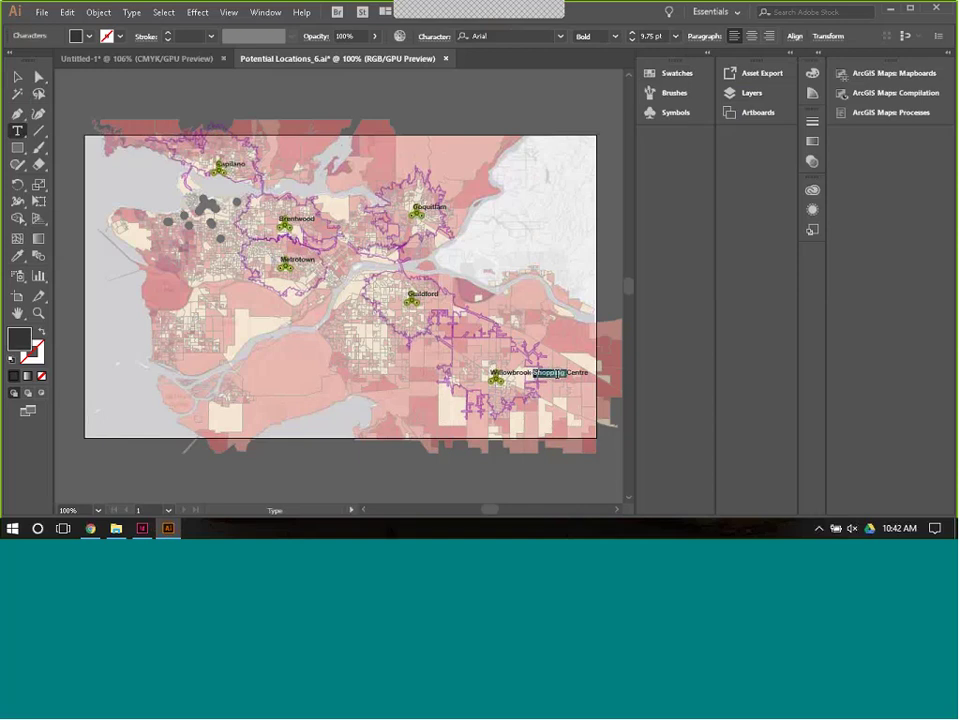
key(BackSpace)
double_click(541, 372)
key(BackSpace)
click(18, 77)
- Place banner.png from the desktop's AdobeCC folder as a linked image over the map's lower-left corner, inside the artboard edge
click(42, 12)
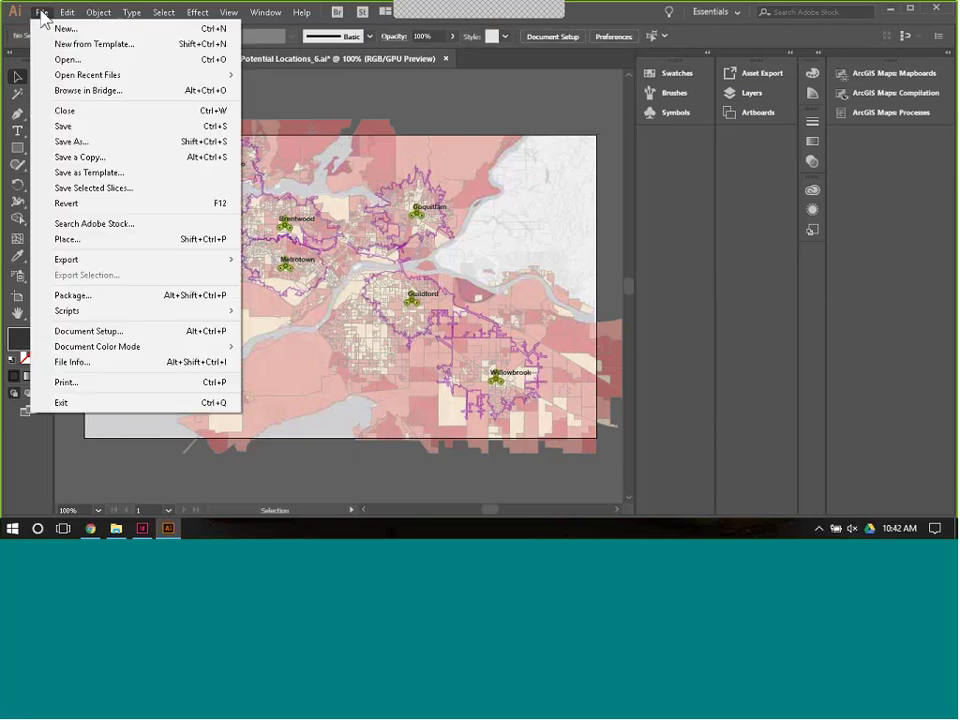
click(79, 244)
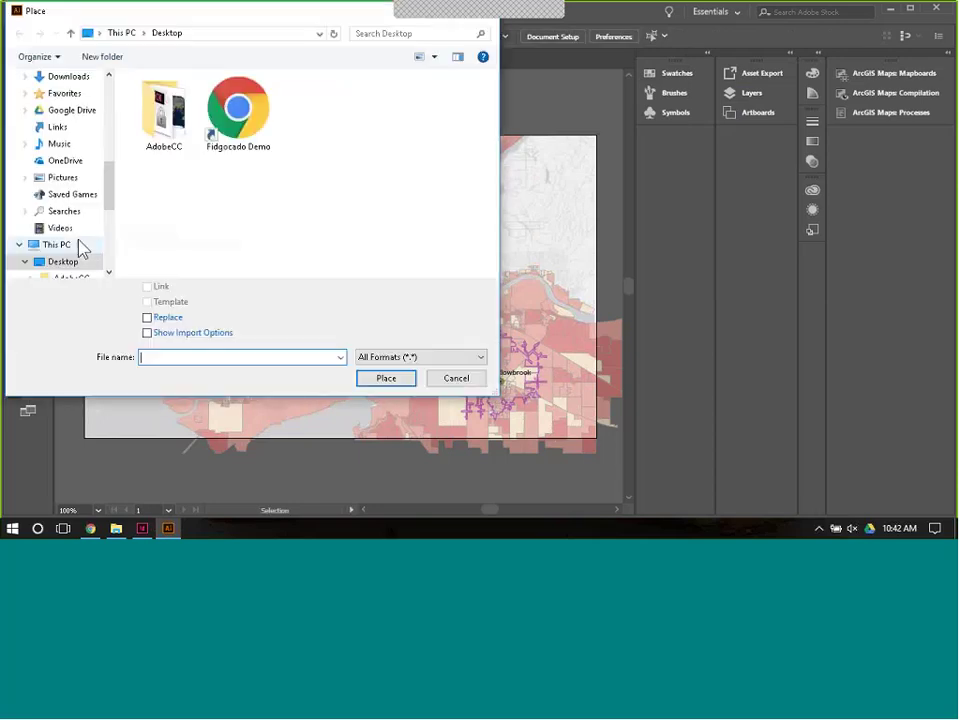
double_click(165, 112)
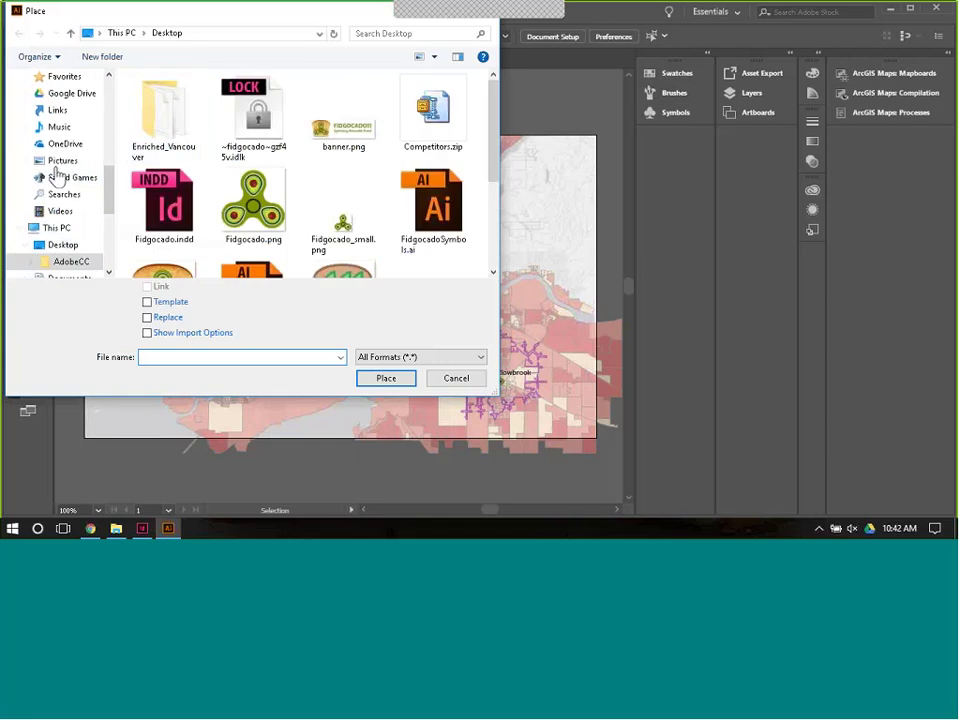
click(352, 140)
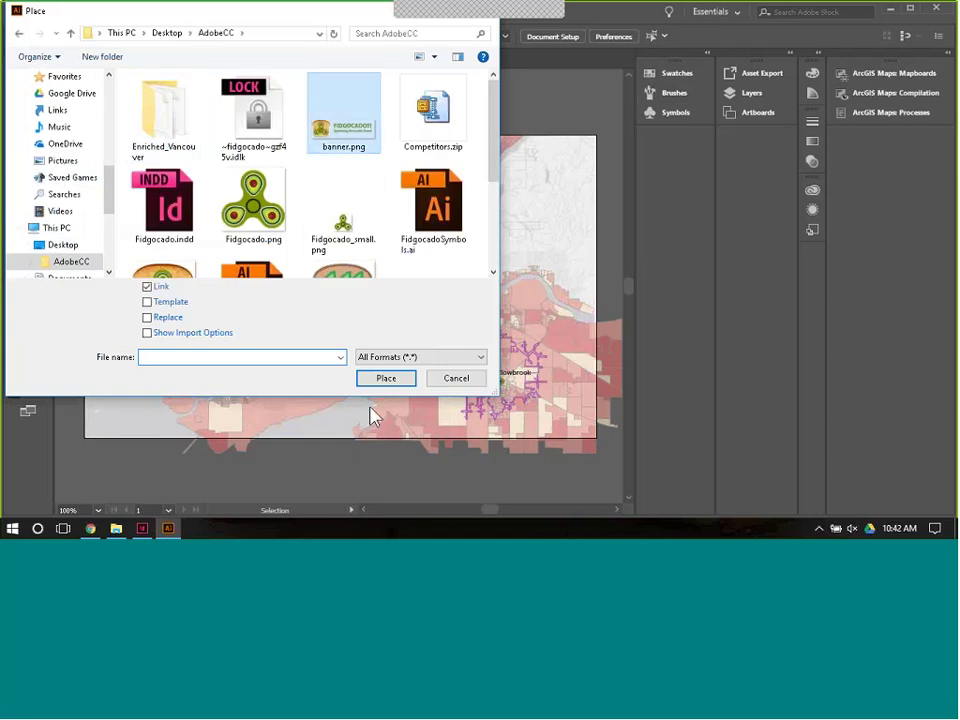
click(385, 378)
click(106, 376)
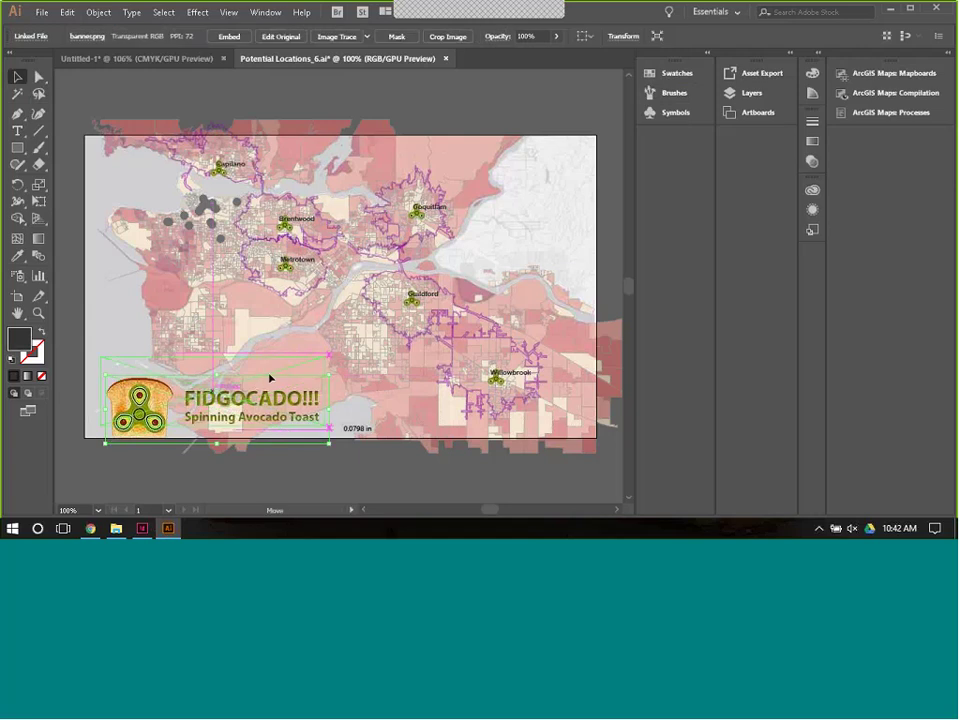
drag(276, 399, 271, 379)
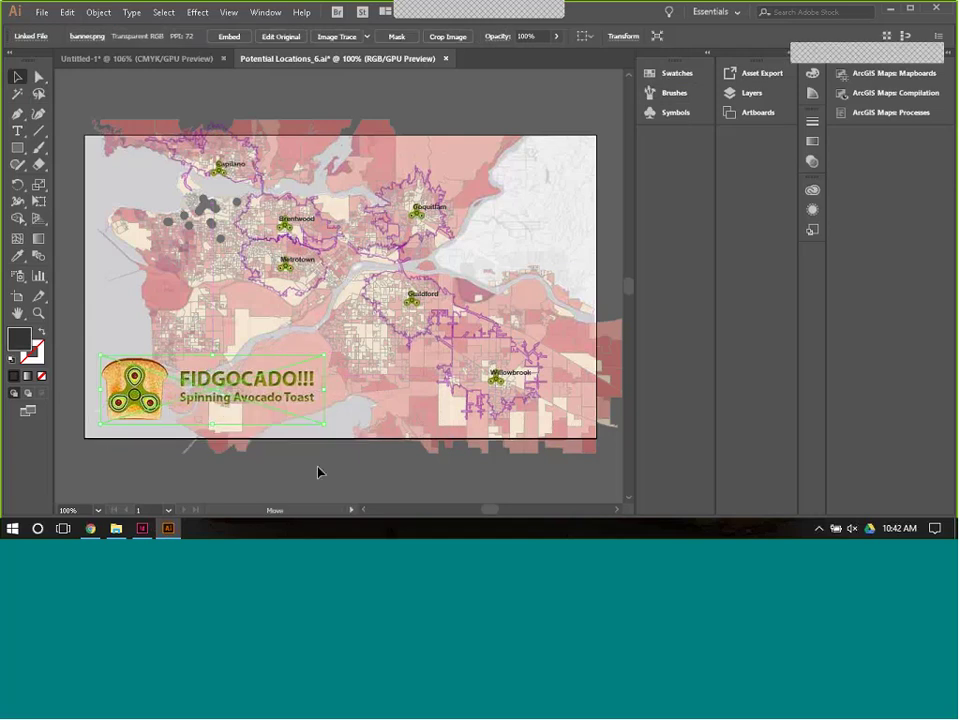
click(318, 472)
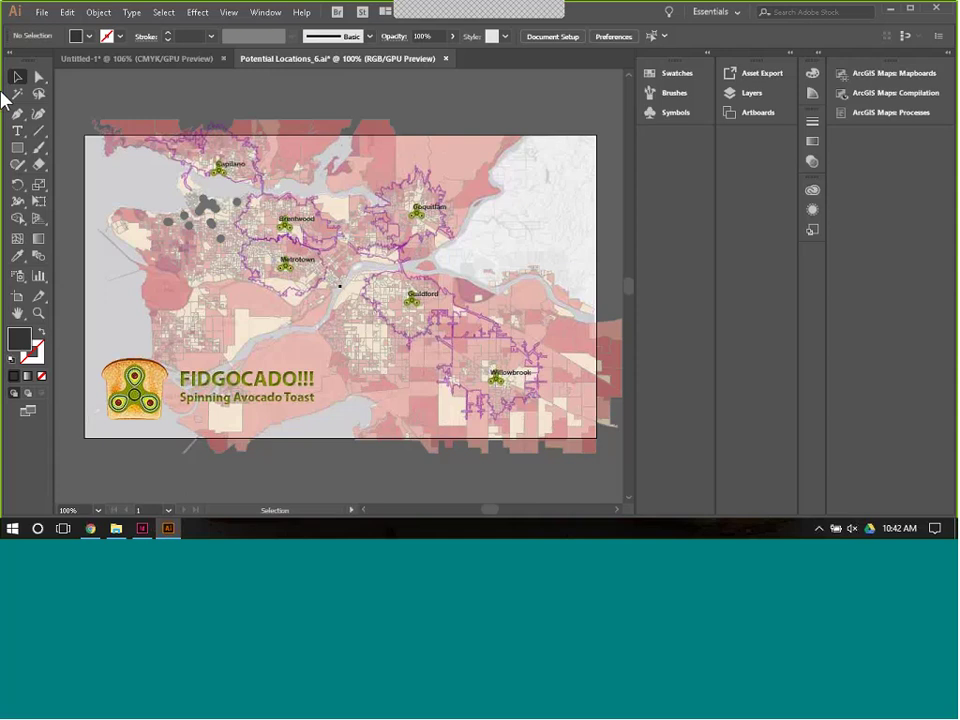
- Save the map on the desktop as Potential Locations.ai, keeping the Illustrator CC version and default options
click(42, 12)
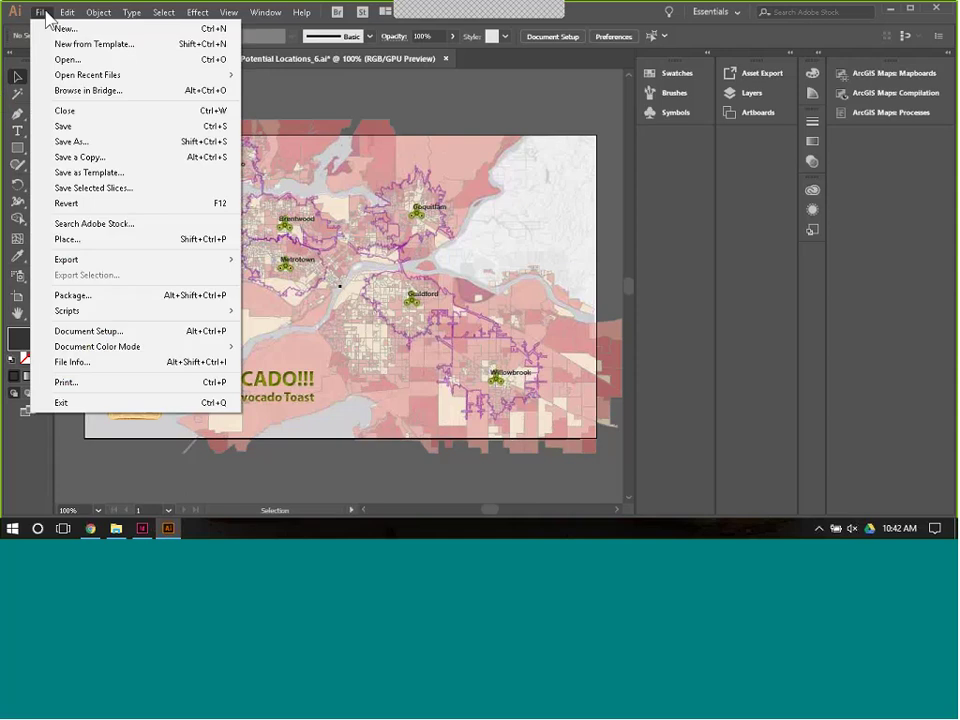
click(98, 147)
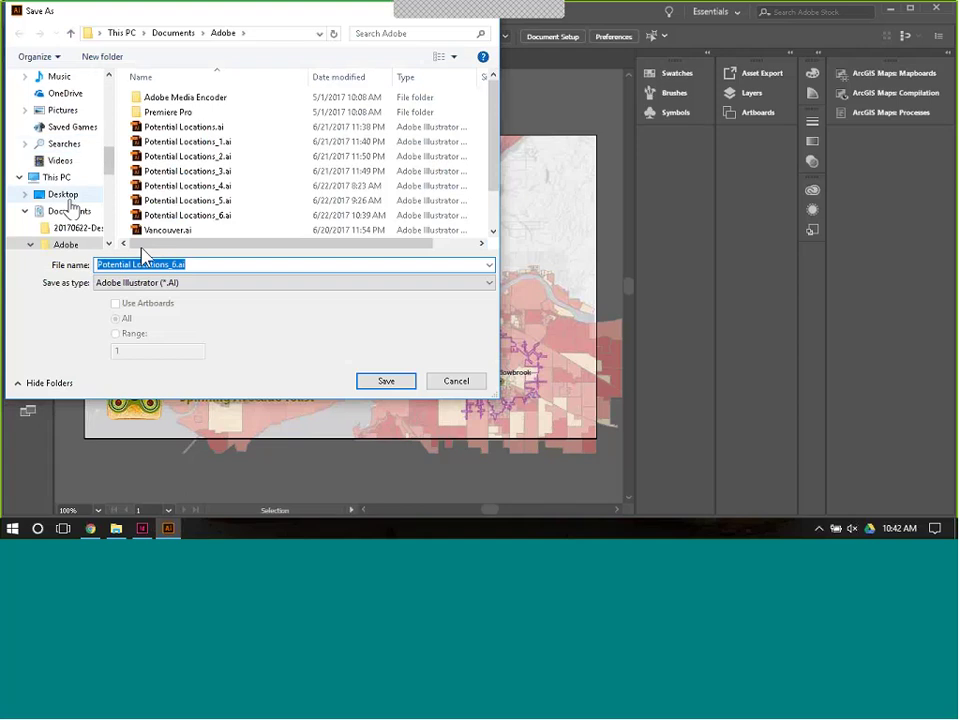
click(70, 200)
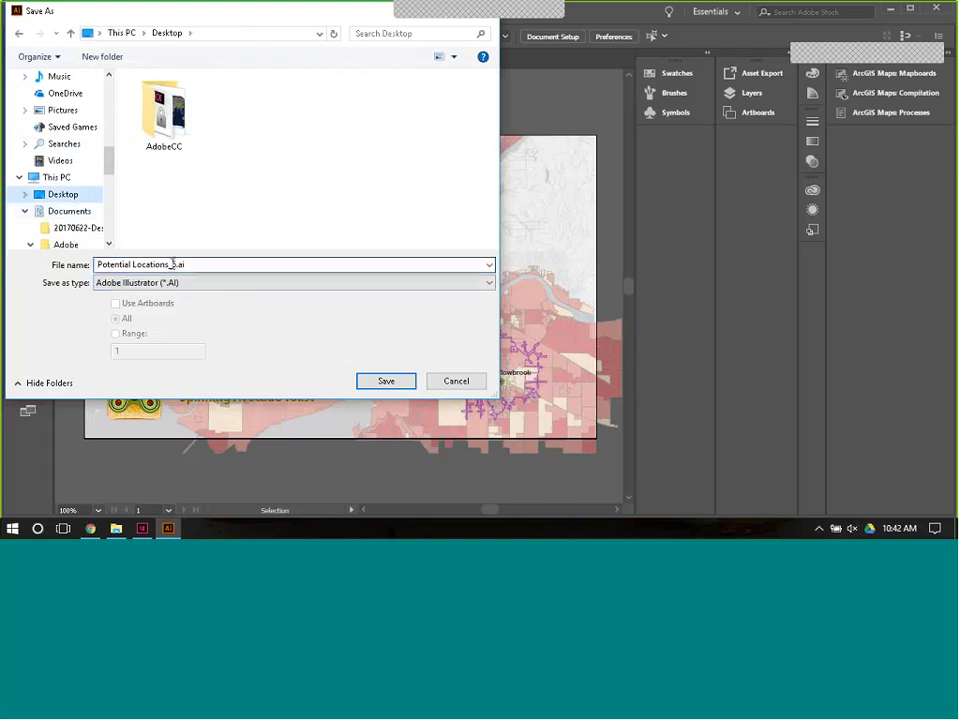
click(173, 264)
click(173, 264)
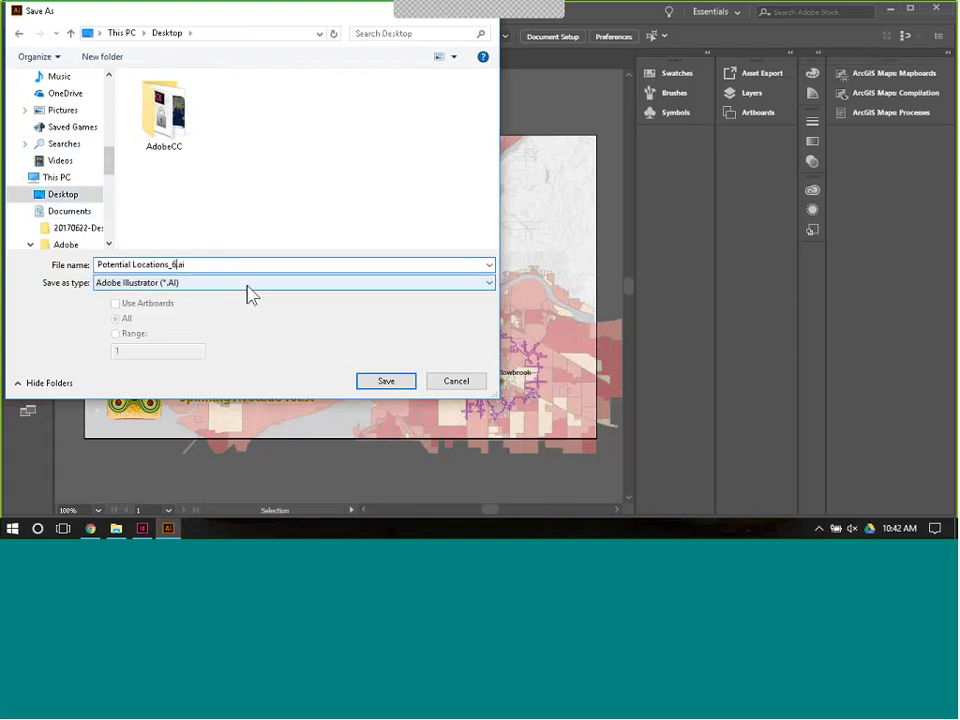
key(BackSpace)
key(BackSpace)
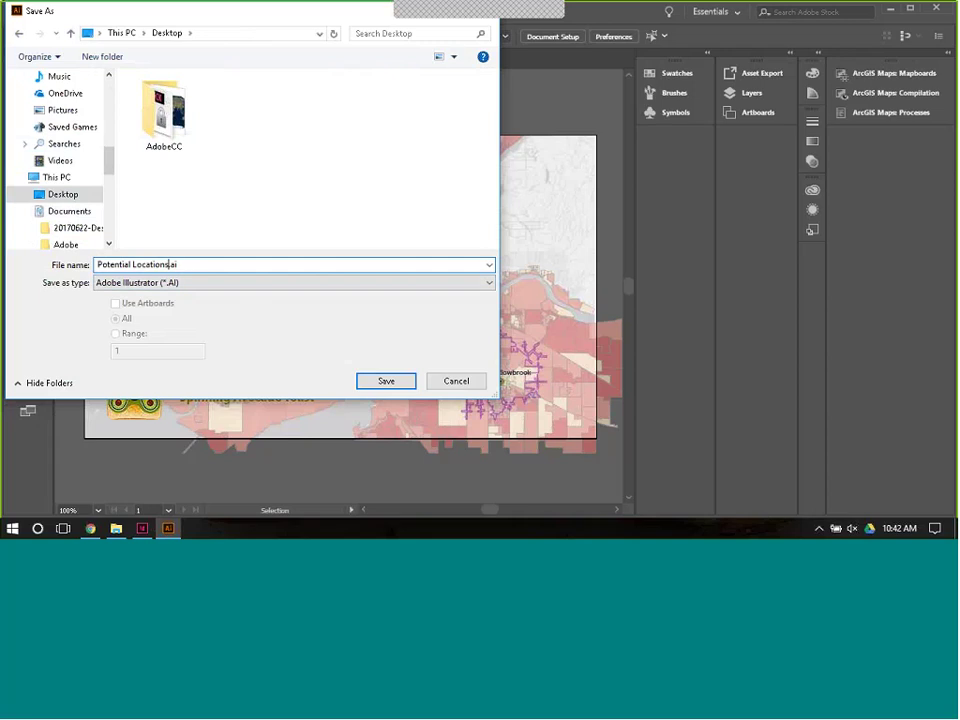
click(383, 383)
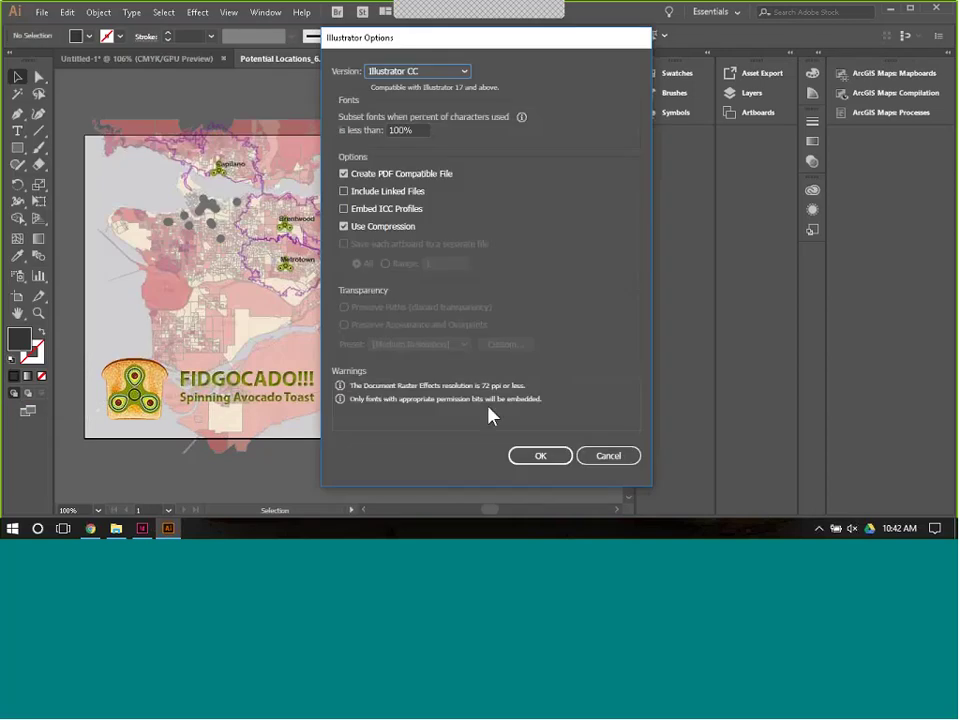
click(534, 458)
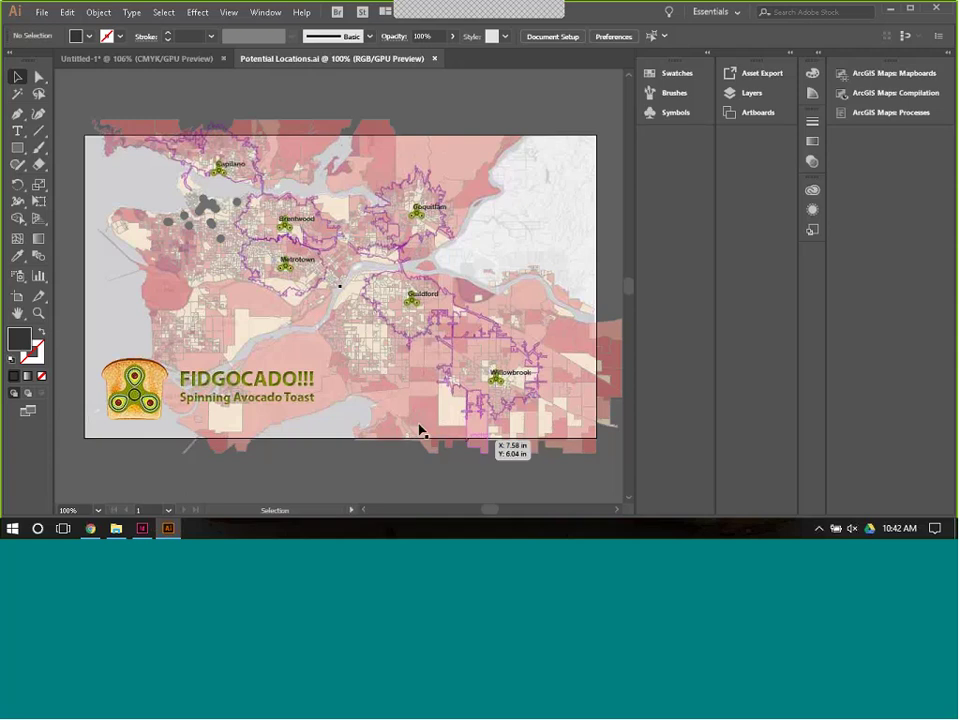
- Switch to InDesign and place Potential Locations.ai from the desktop at full size beside the Background text, above the location statistics
click(143, 528)
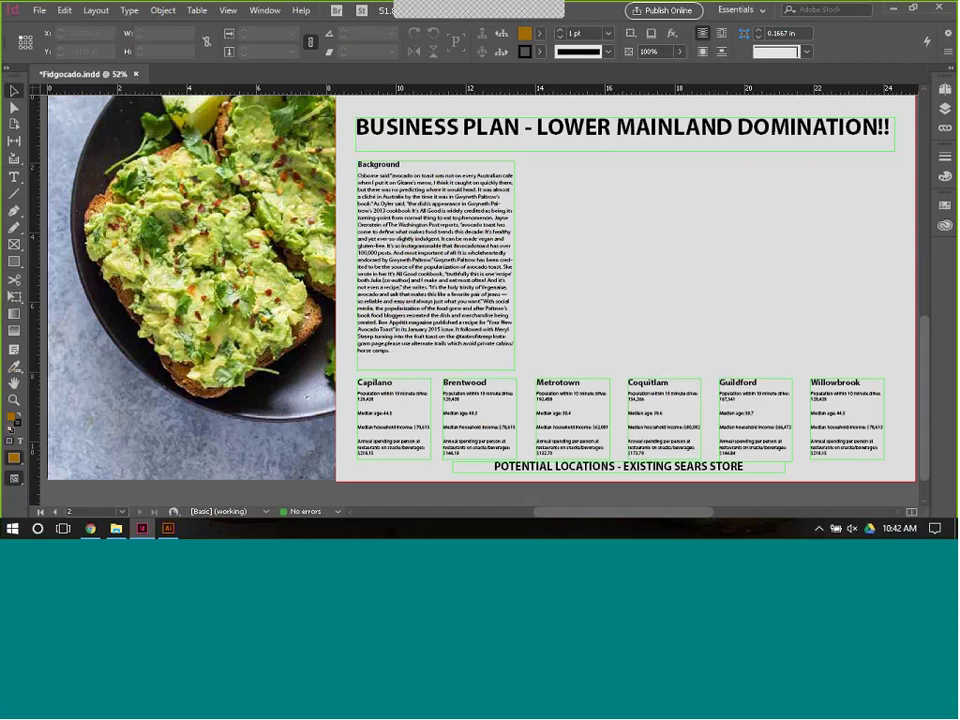
click(40, 11)
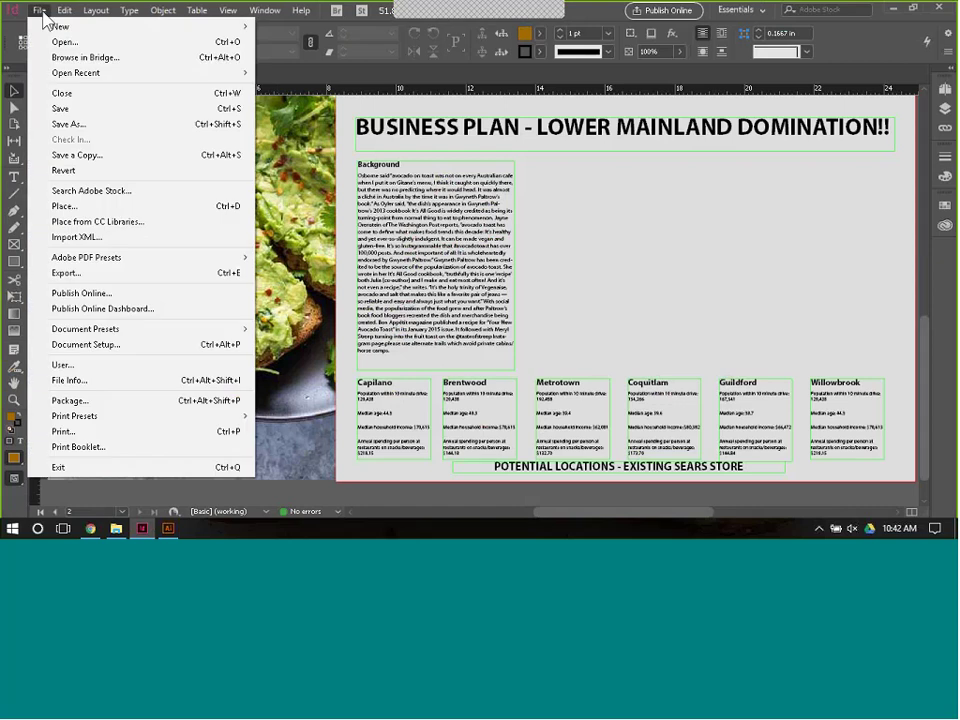
click(60, 207)
click(300, 325)
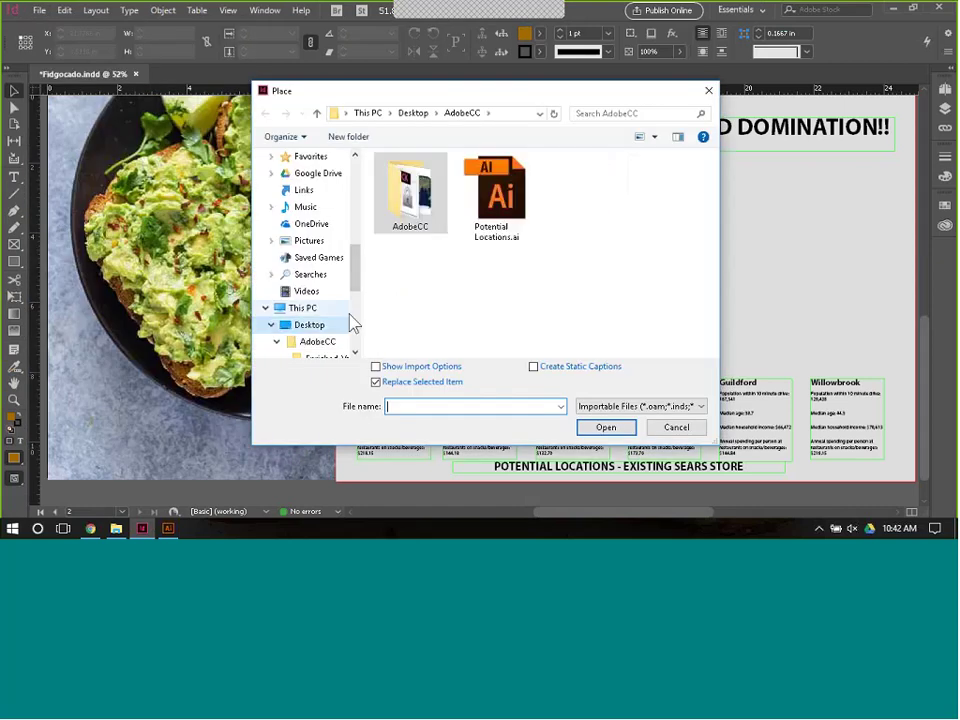
click(505, 205)
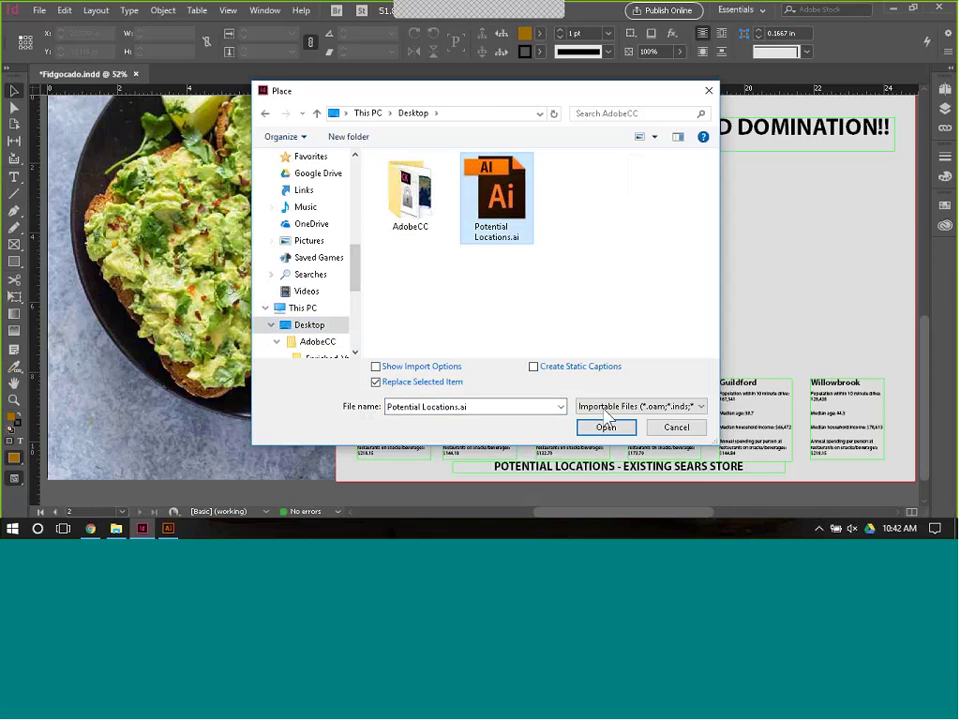
click(606, 427)
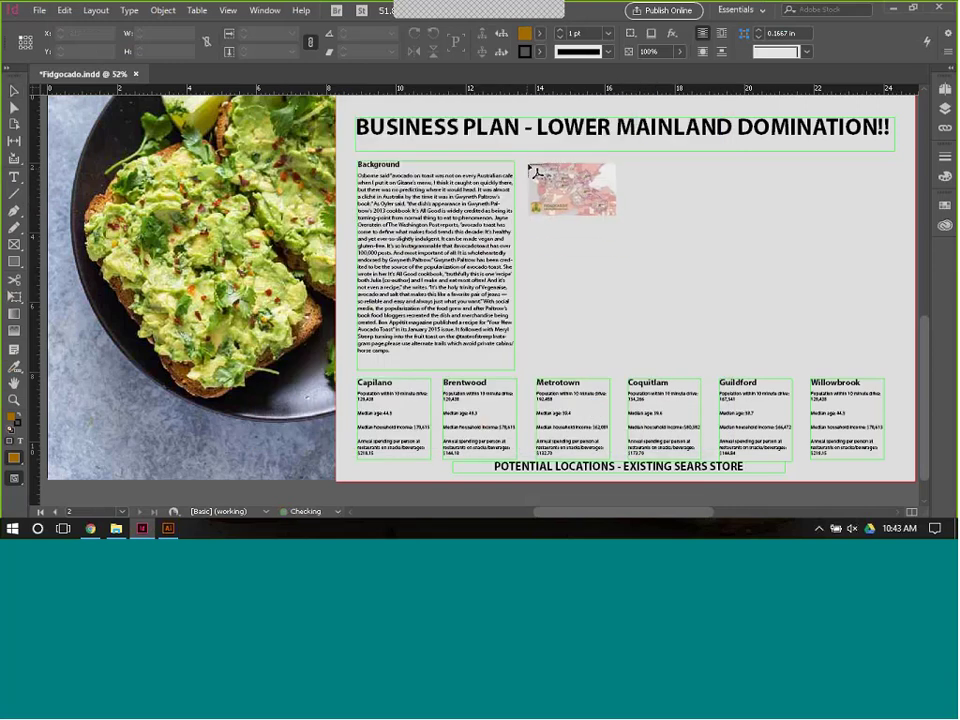
click(529, 162)
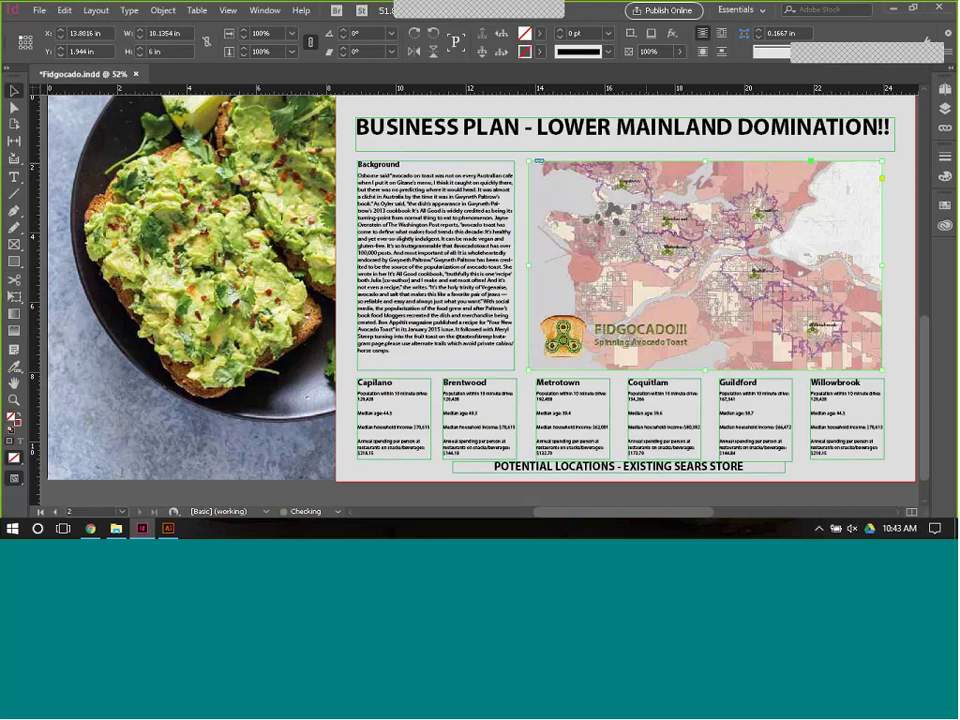
drag(778, 309, 779, 310)
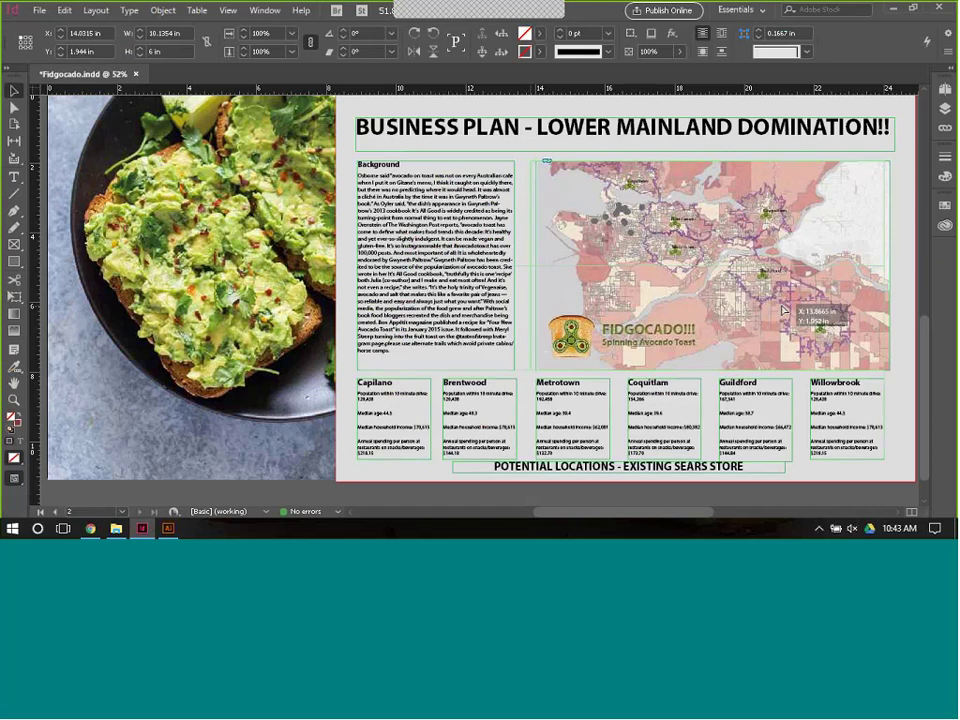
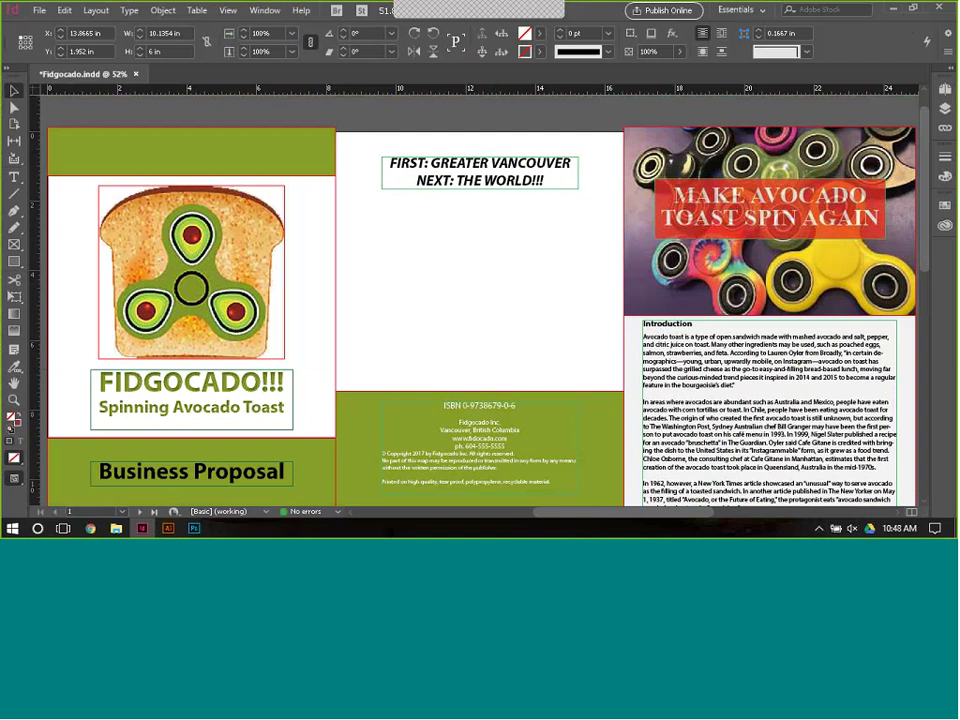
- Switch to Photoshop and open an enlarged ArcGIS Maps mapboard map
click(893, 9)
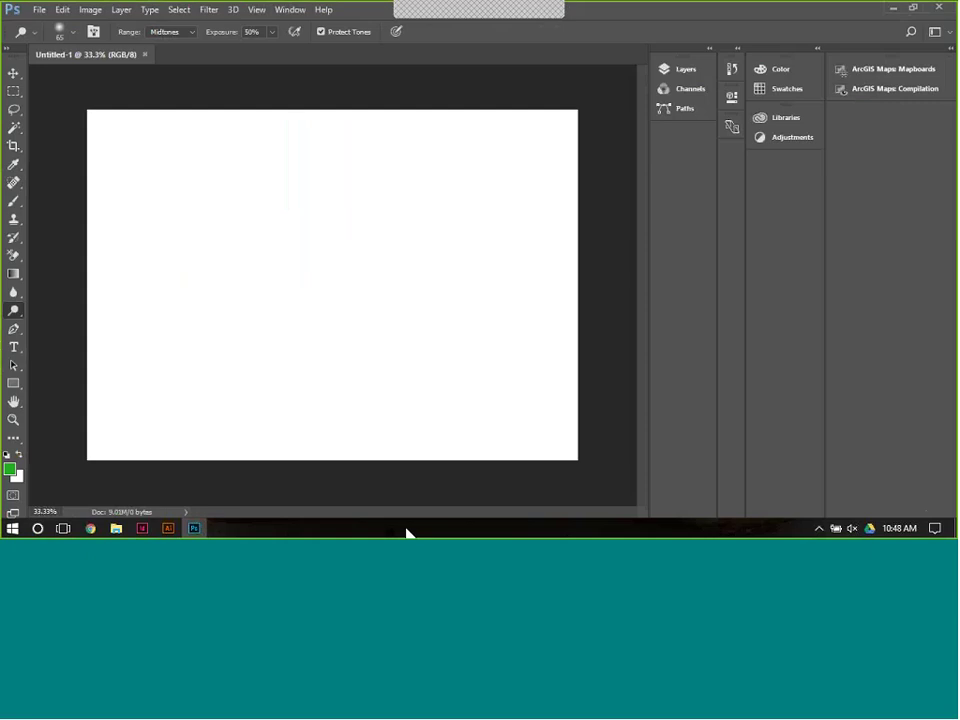
click(893, 72)
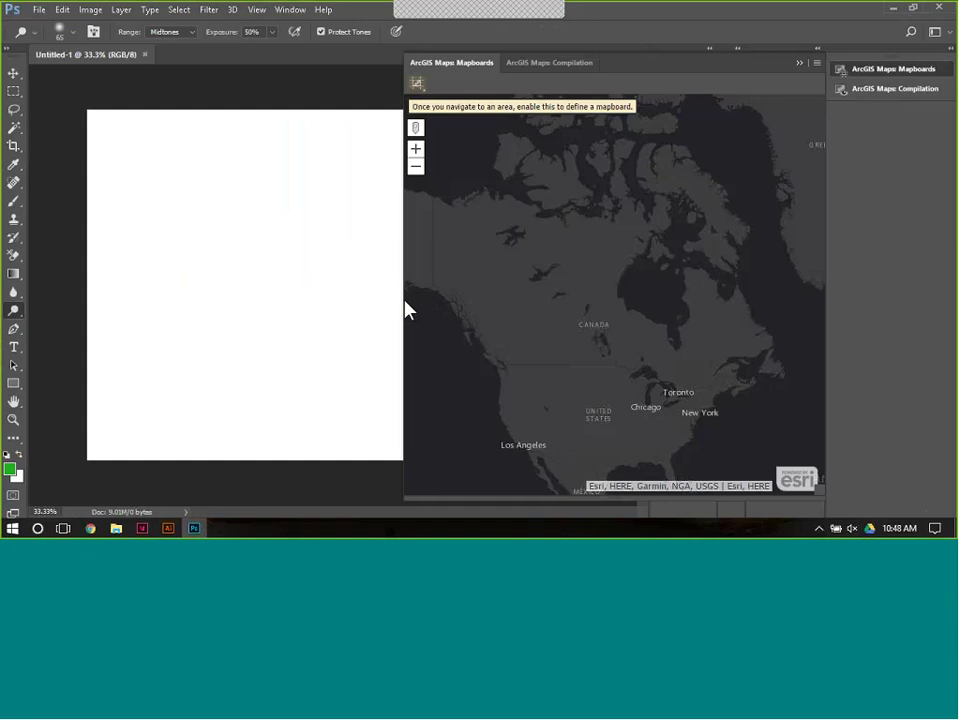
drag(405, 310, 216, 303)
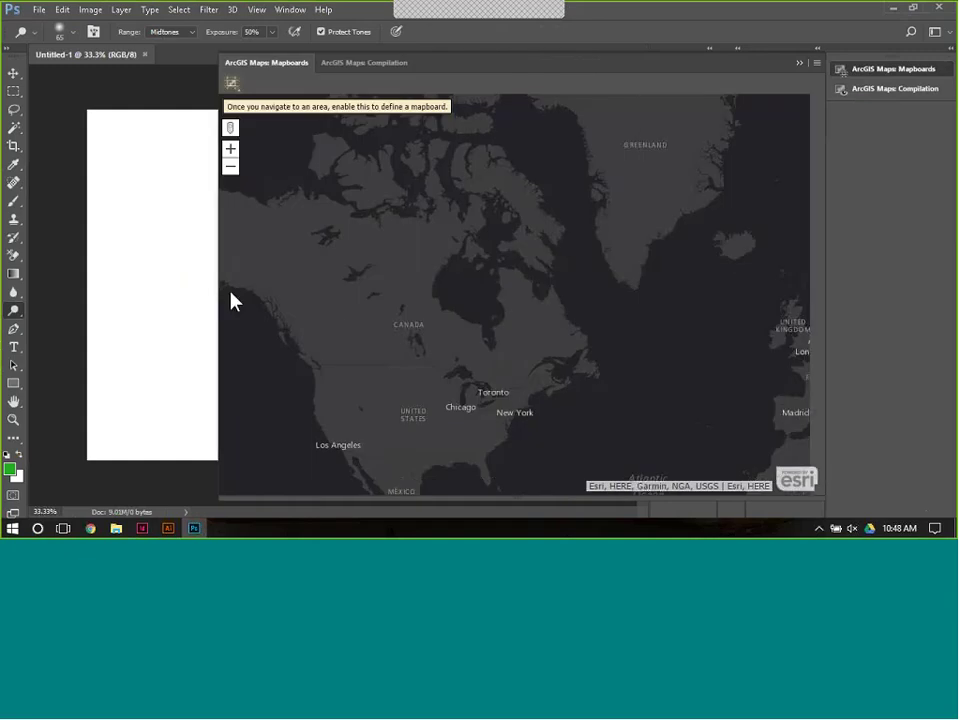
- Define a 7 × 5 in mapboard named "World" around the continents, excluding most of Antarctica, and open its compilation preview
scroll(508, 300, down, 4)
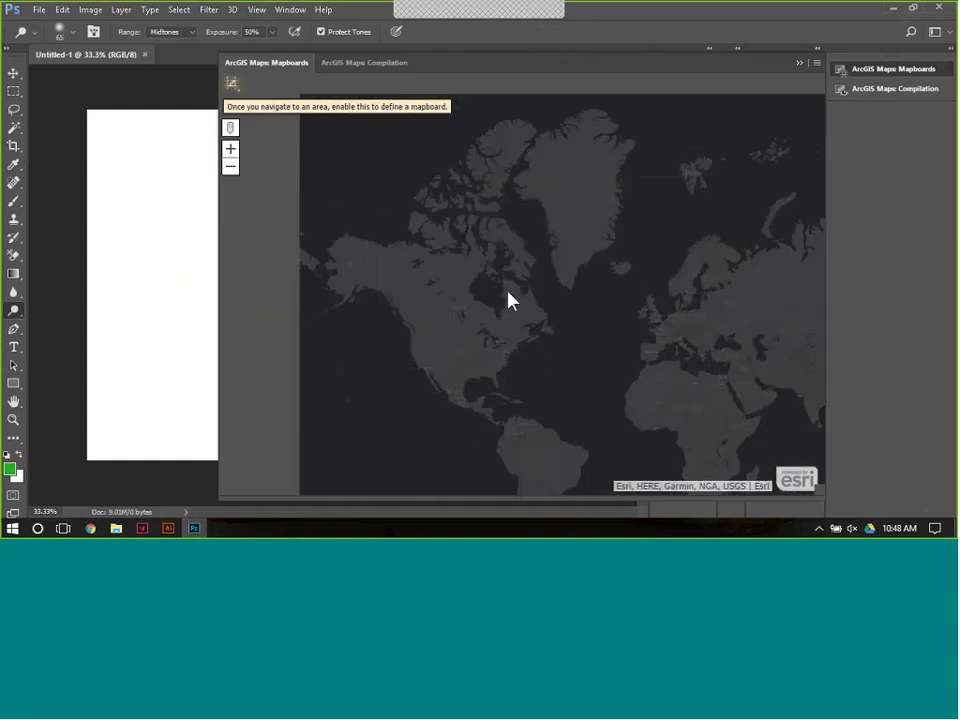
scroll(557, 369, up, 2)
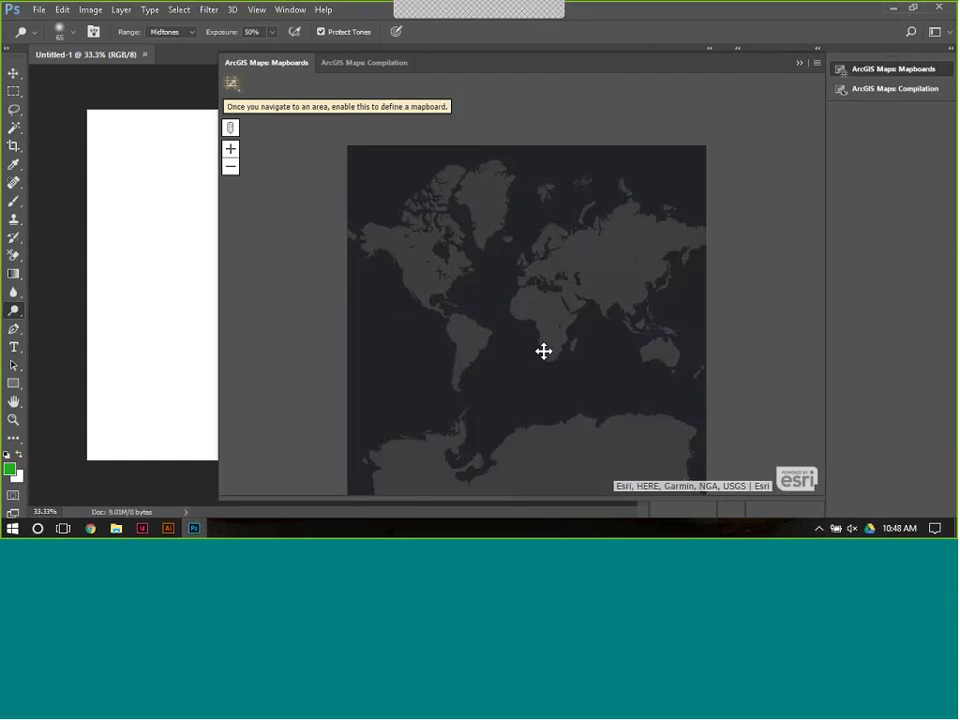
click(230, 82)
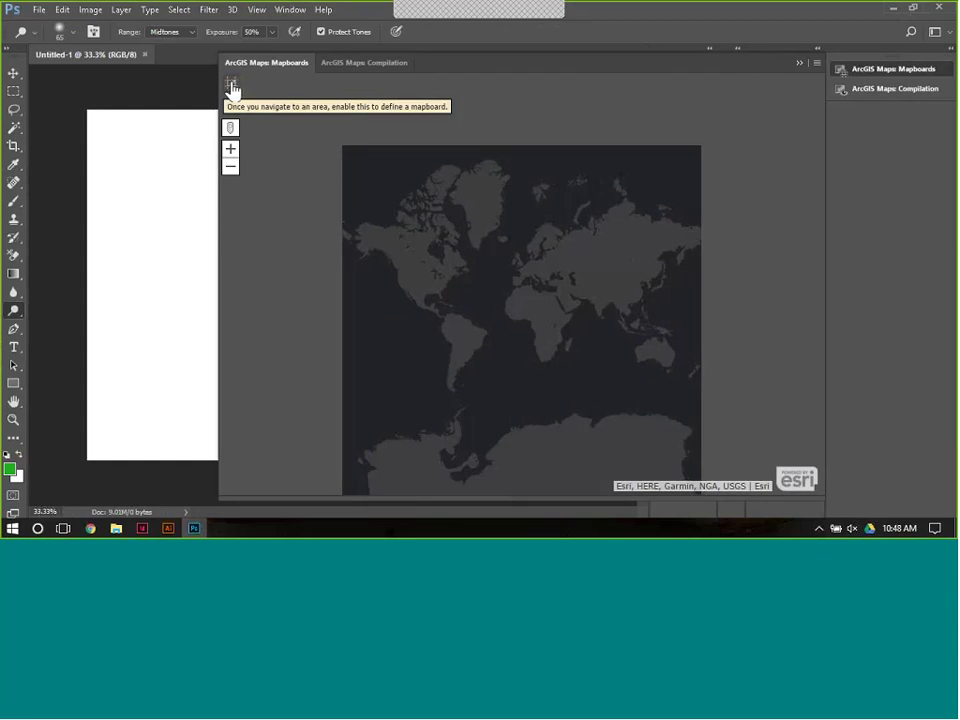
drag(345, 157, 700, 412)
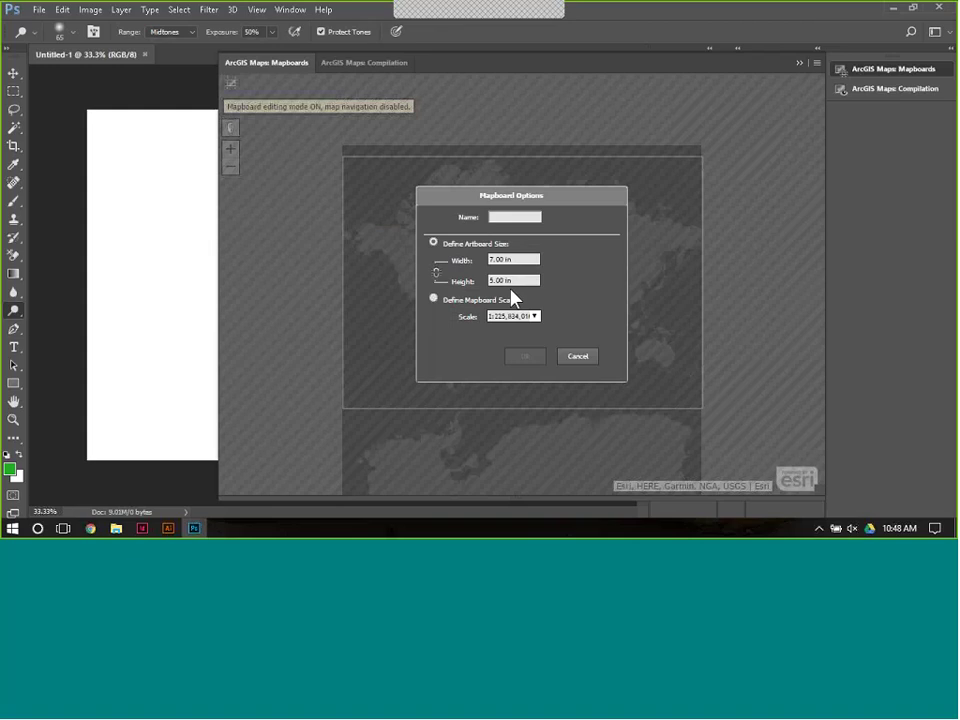
text(World)
click(525, 357)
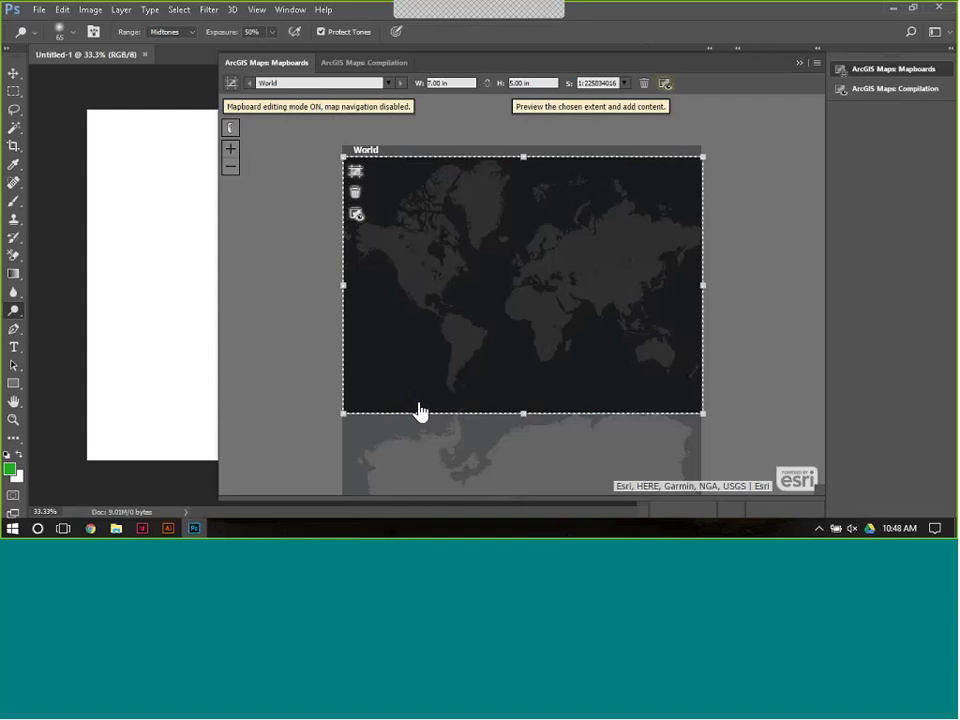
click(664, 84)
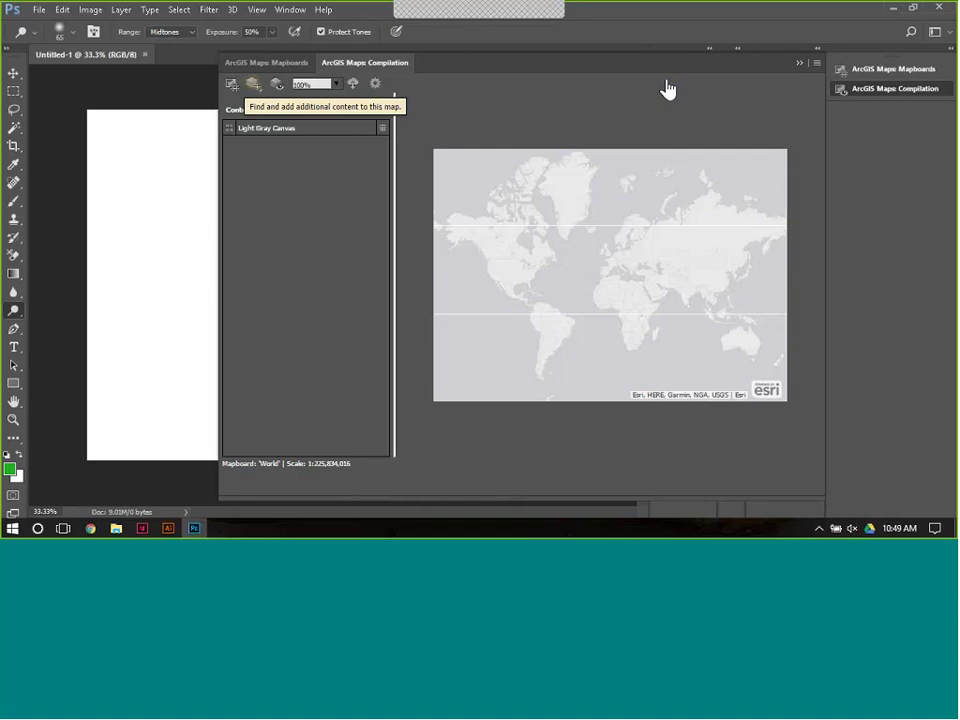
- Switch to Chrome and examine the World Imagery layer's description and coverage information on its ArcGIS item page
click(90, 528)
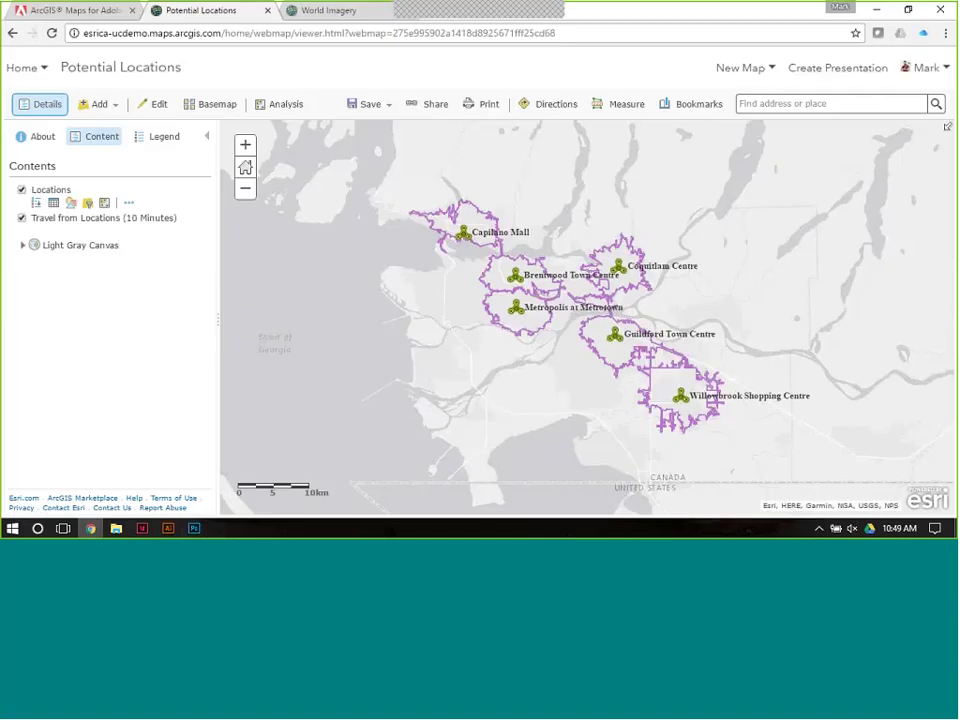
click(325, 10)
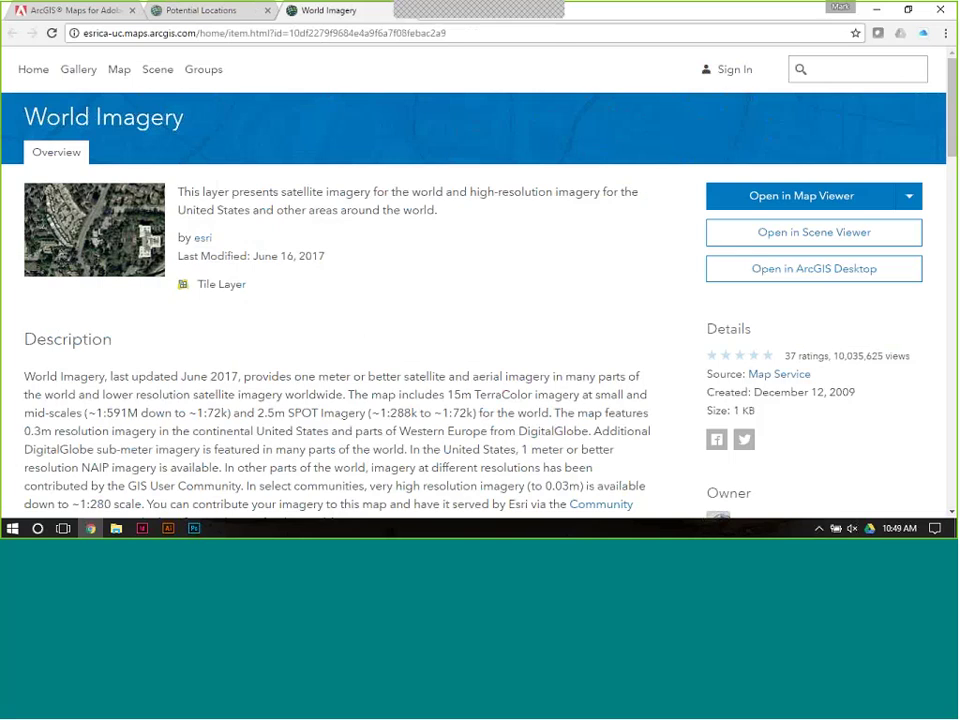
scroll(317, 349, down, 4)
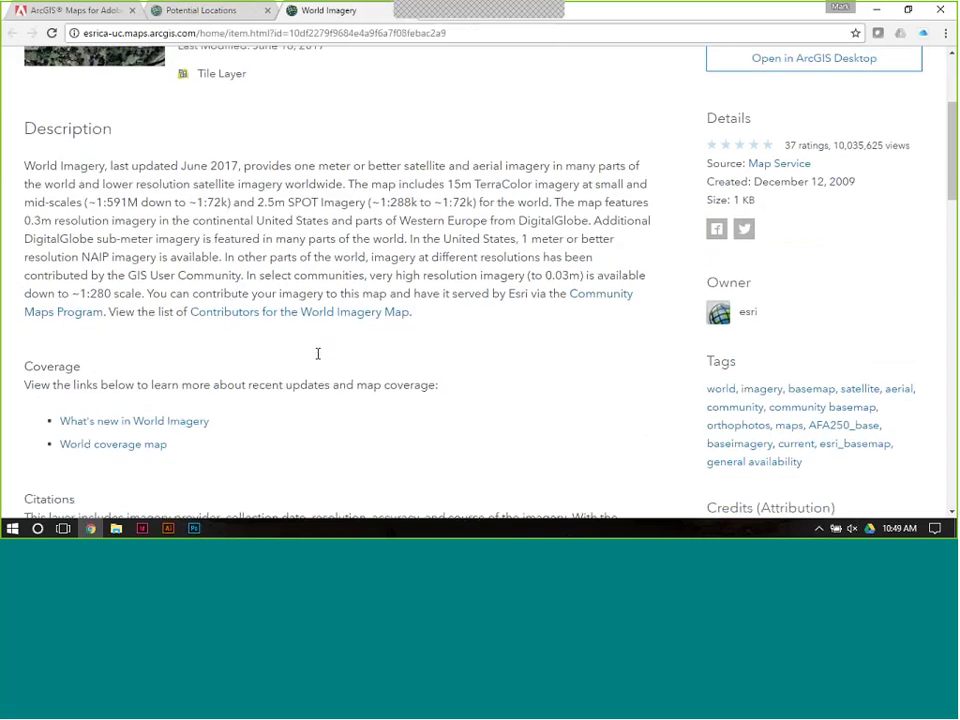
scroll(317, 353, up, 4)
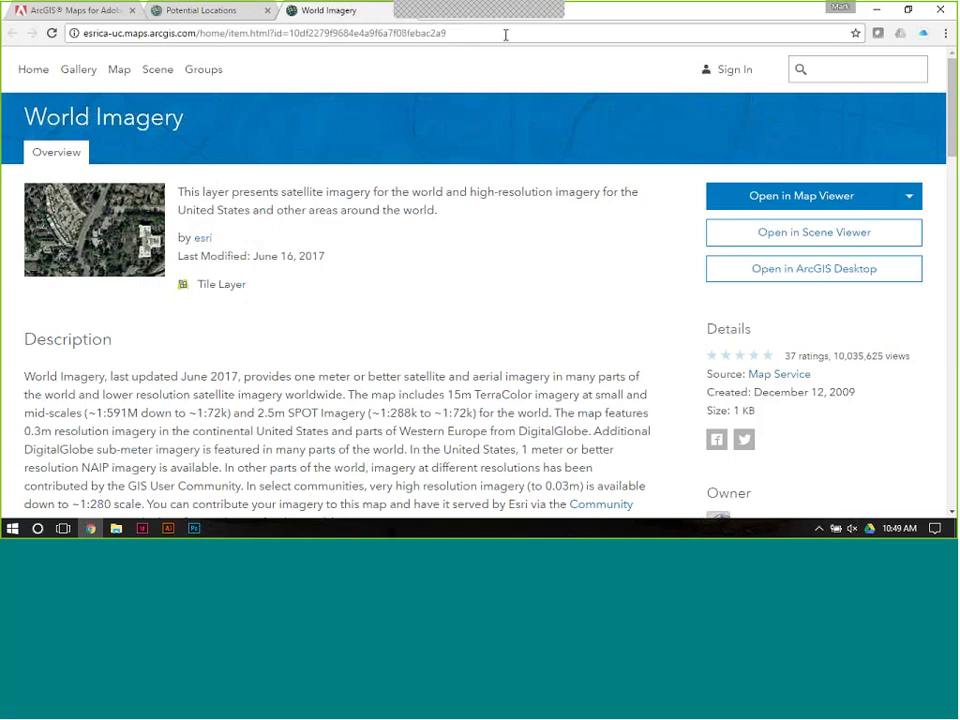
- Copy the URL of the World Imagery item page and switch back to Photoshop
drag(505, 34, 83, 34)
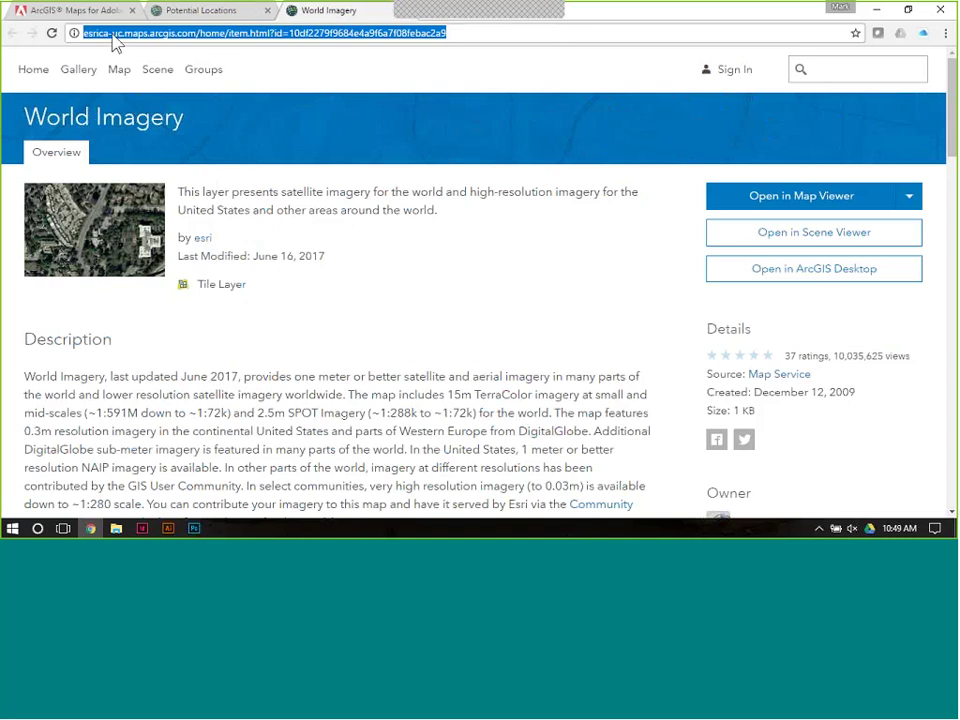
right_click(253, 38)
click(305, 87)
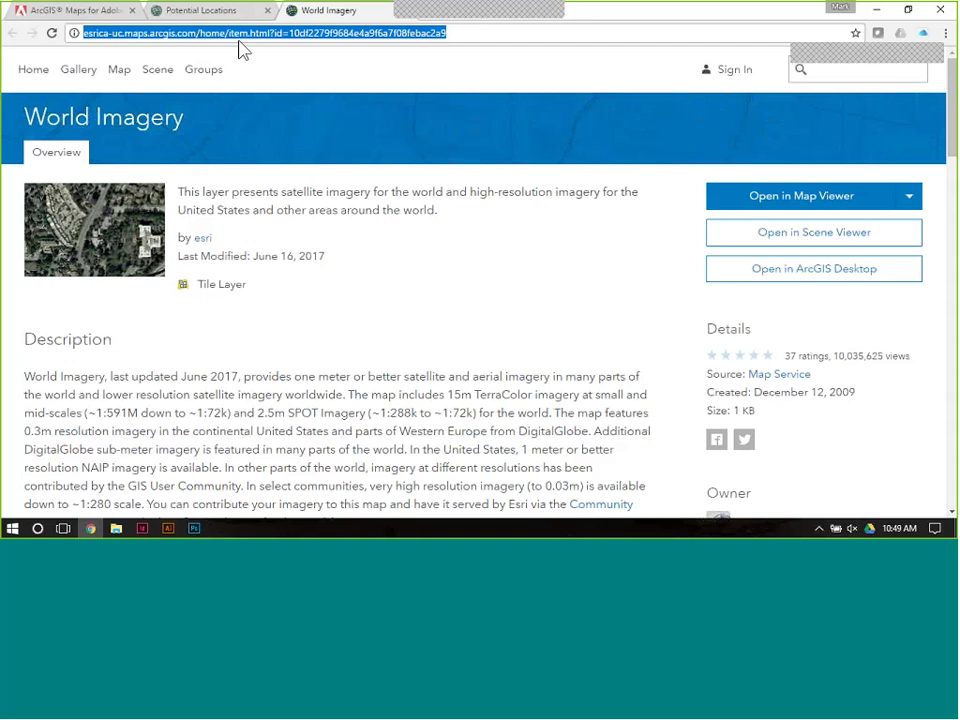
click(876, 10)
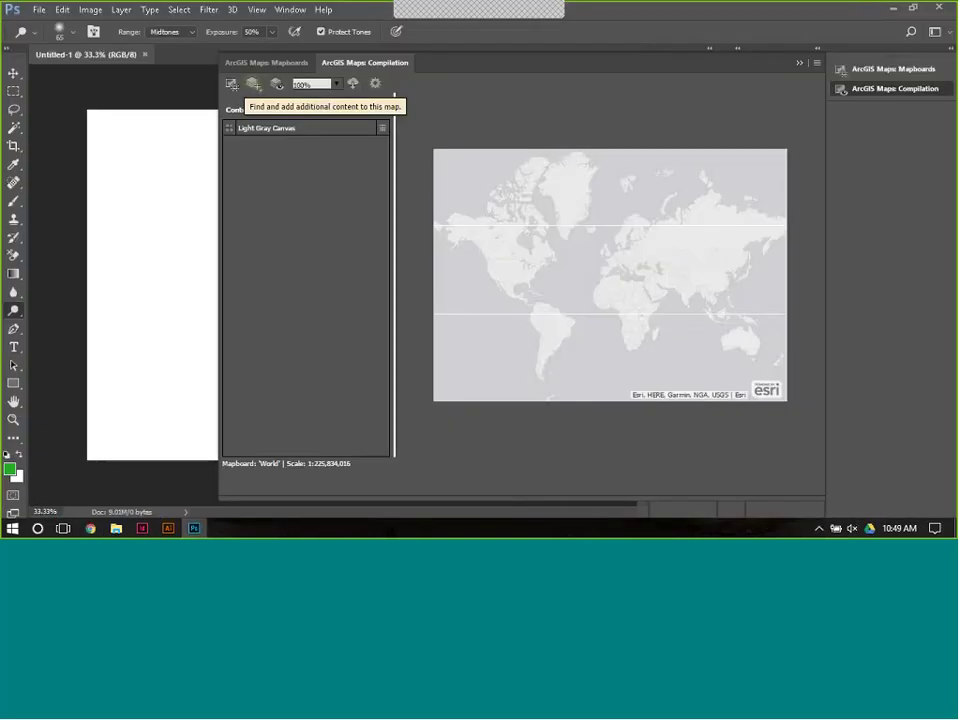
- Add the World Imagery layer to the World mapboard from the copied ArcGIS Online item URL and remove the Light Gray Canvas basemap
click(255, 88)
click(305, 88)
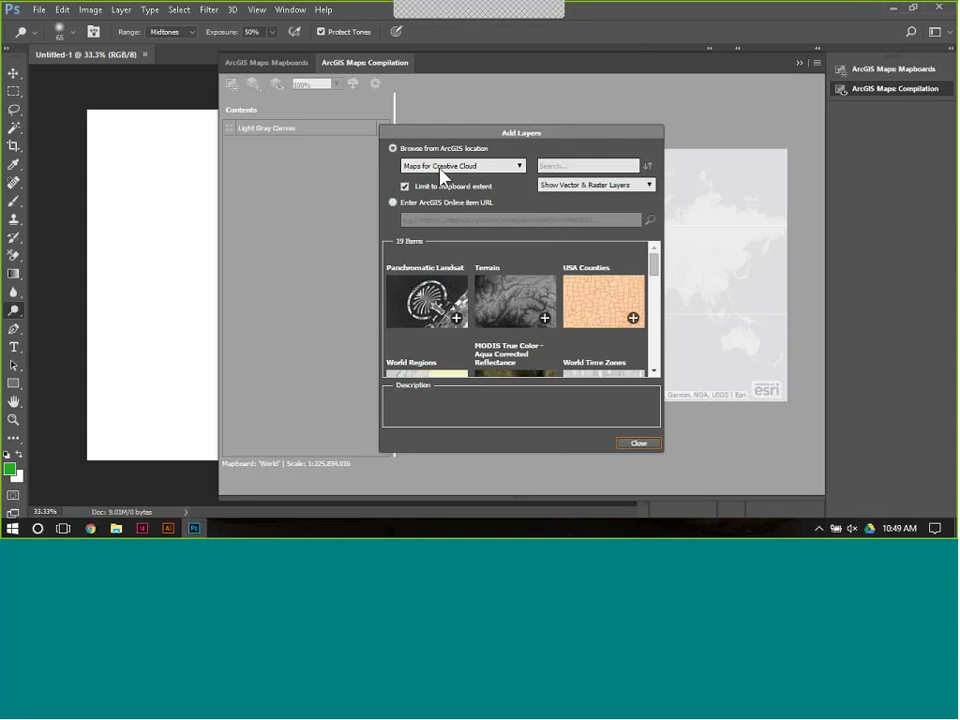
click(393, 203)
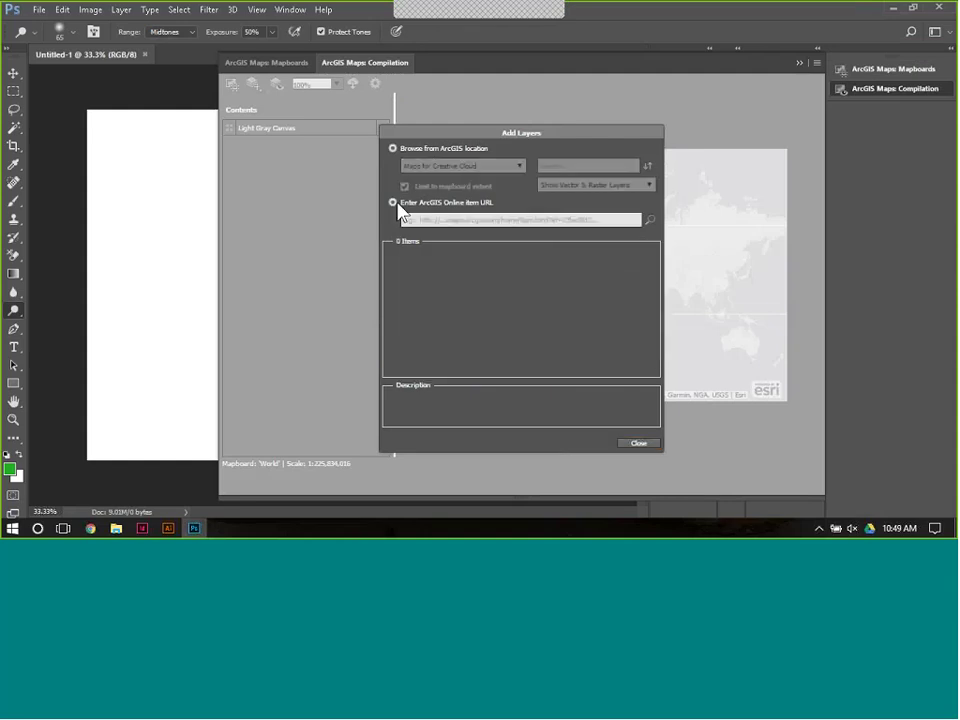
right_click(458, 217)
click(491, 291)
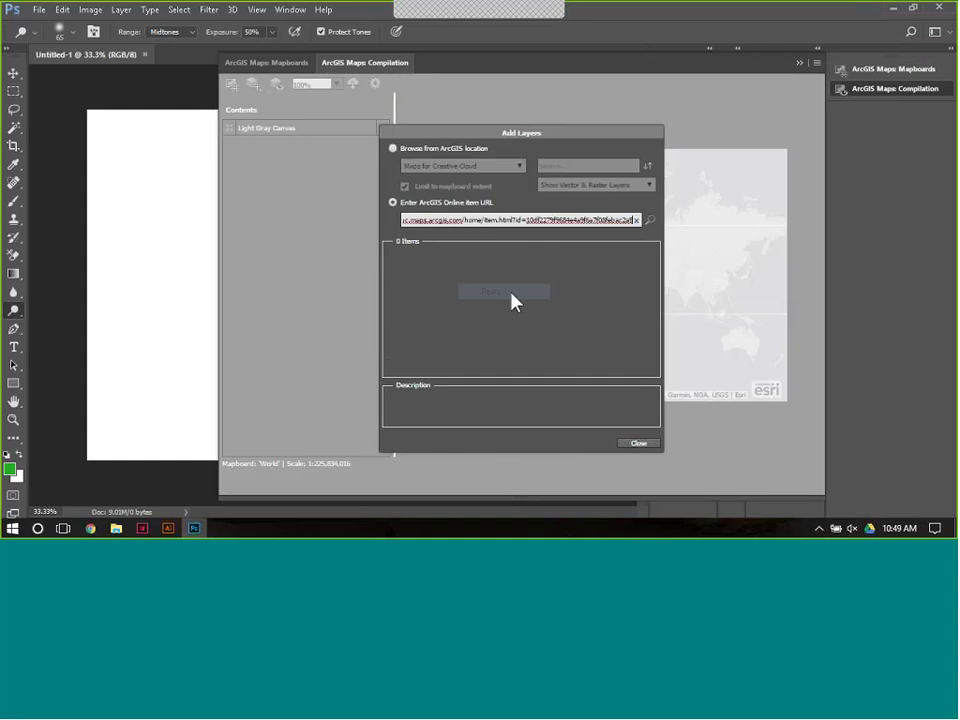
click(651, 220)
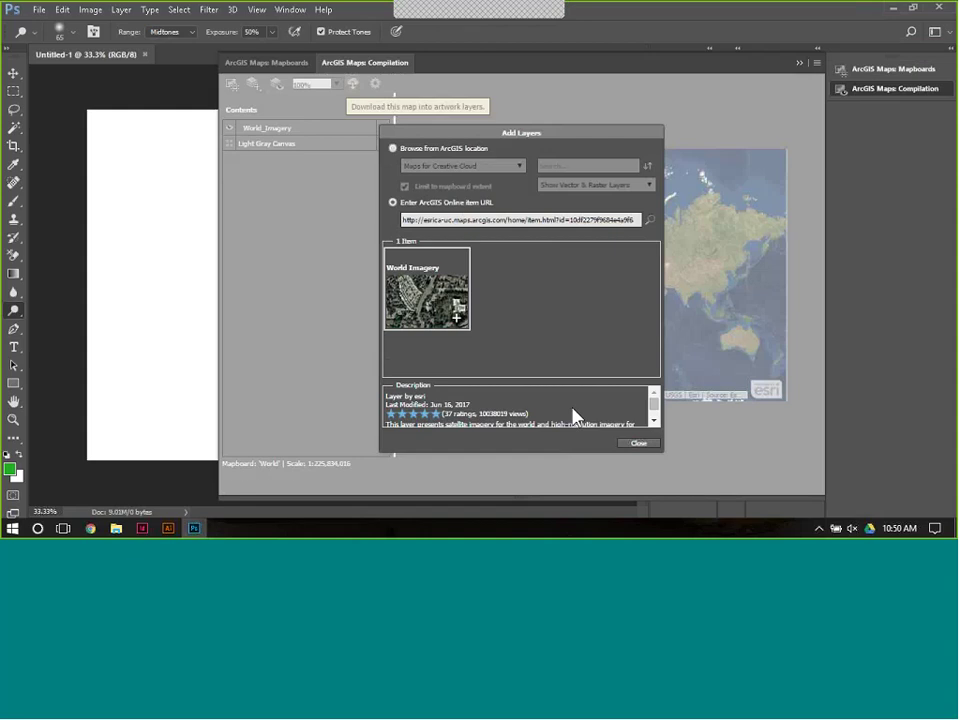
click(638, 443)
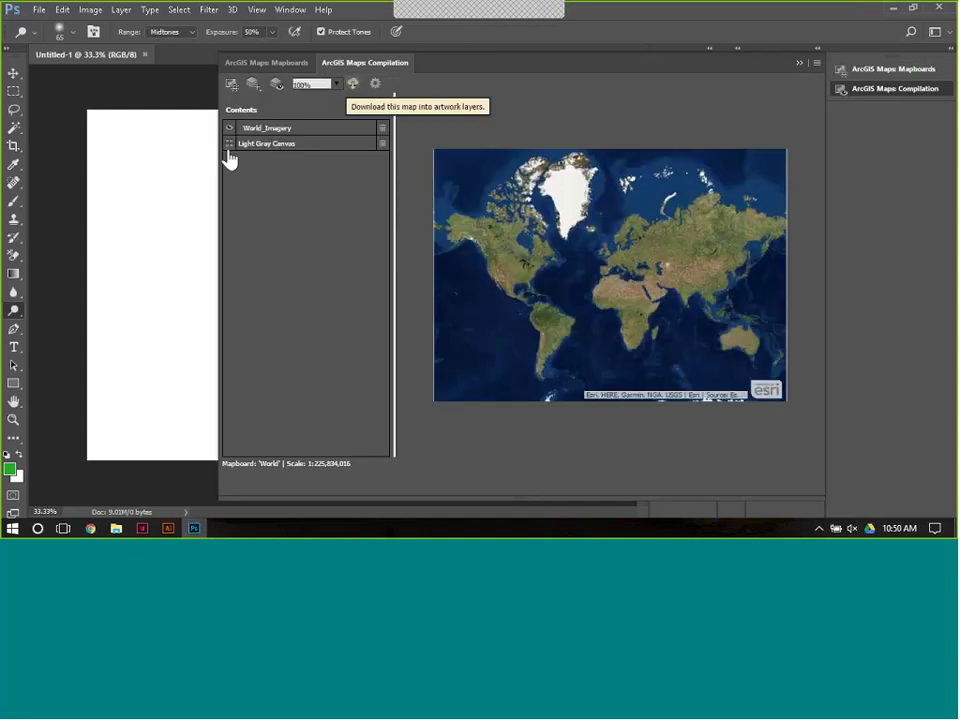
click(381, 148)
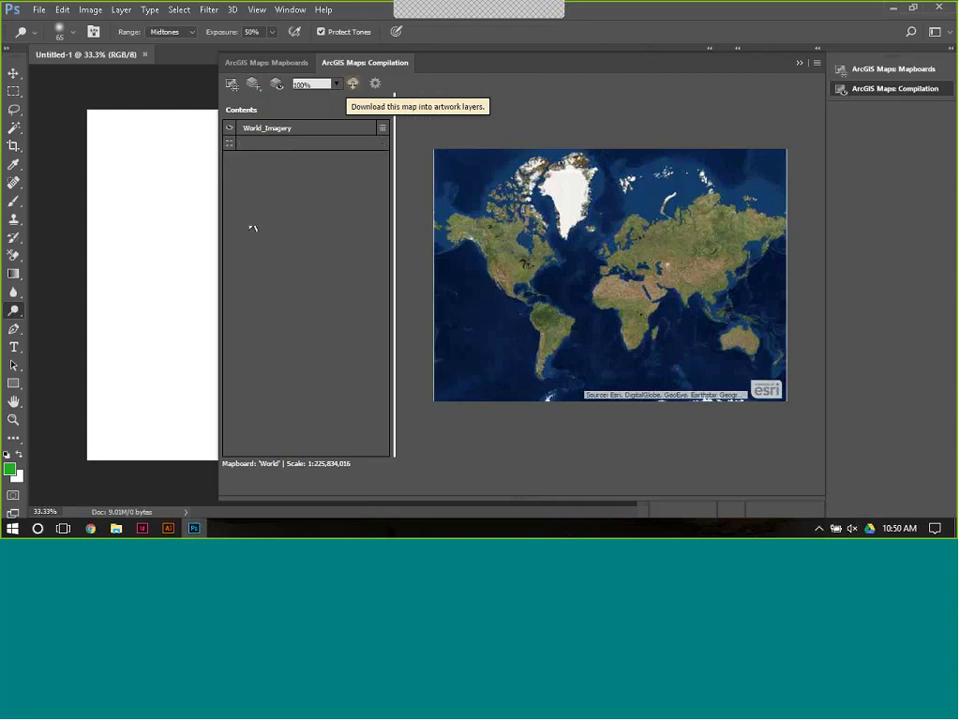
click(254, 92)
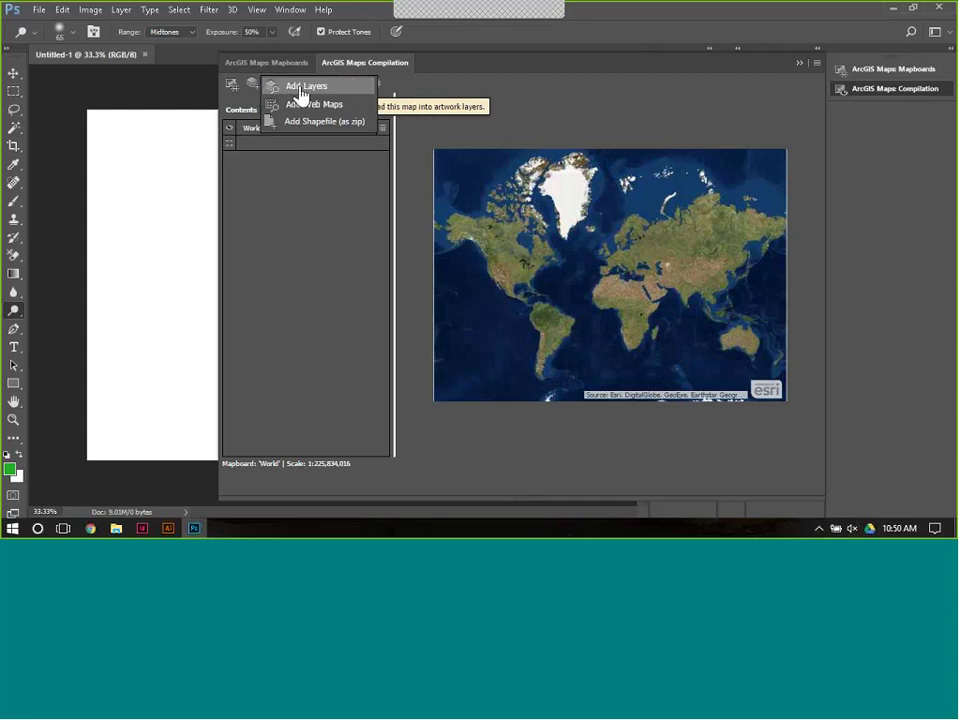
click(299, 94)
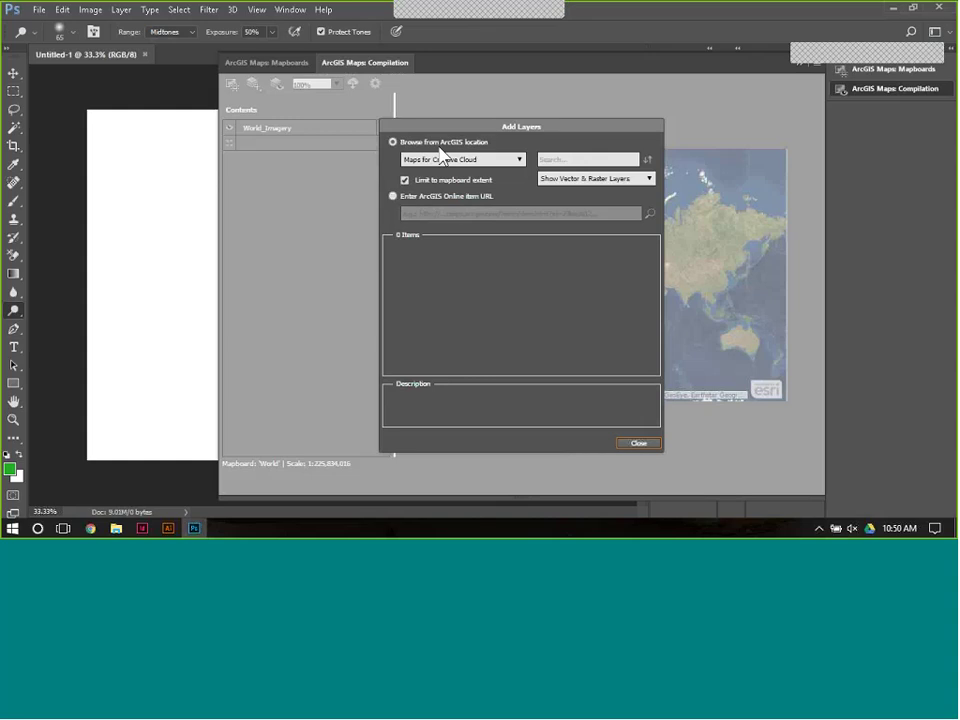
click(521, 160)
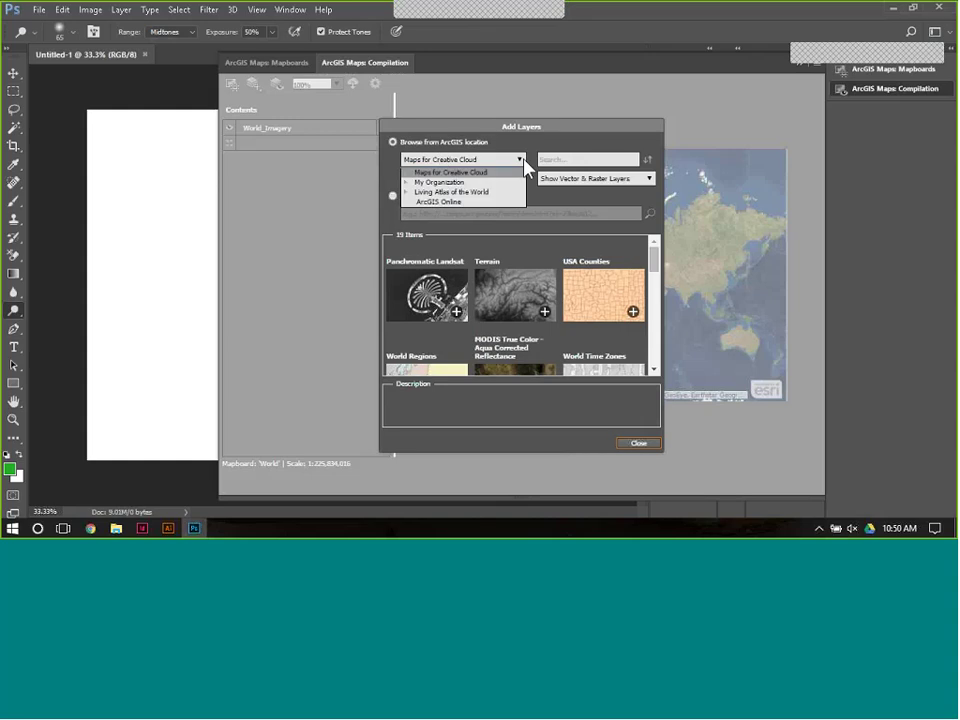
click(406, 182)
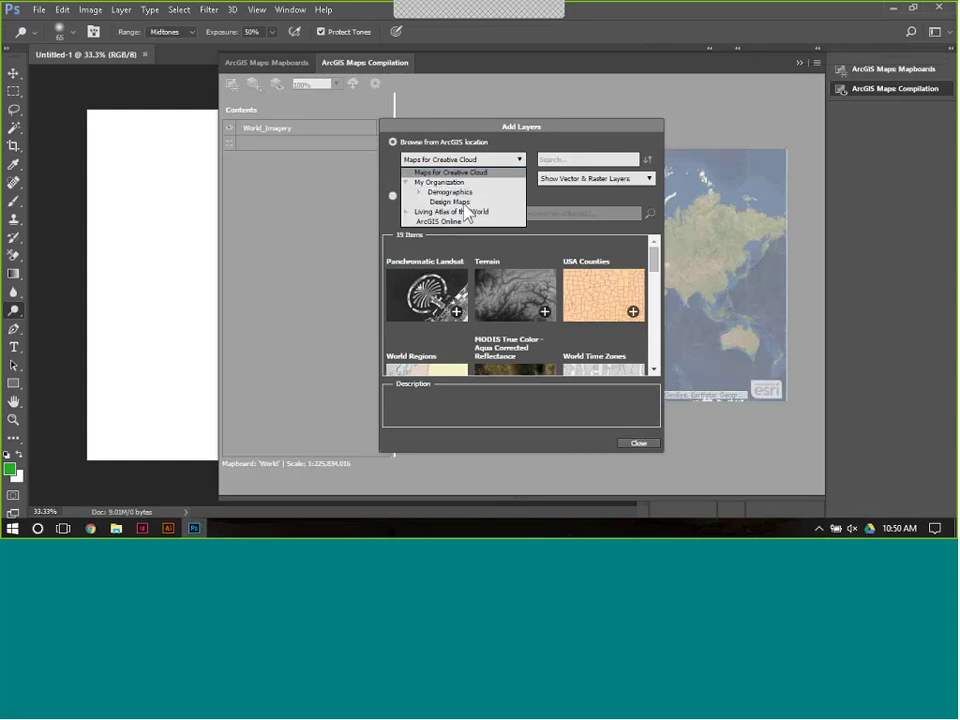
click(450, 202)
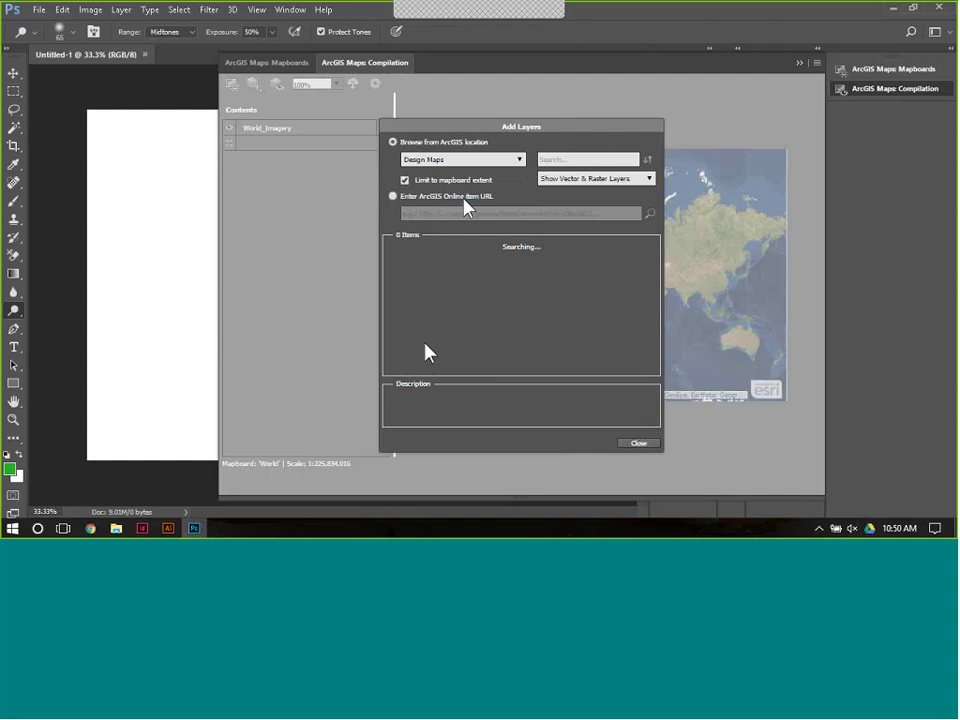
click(519, 160)
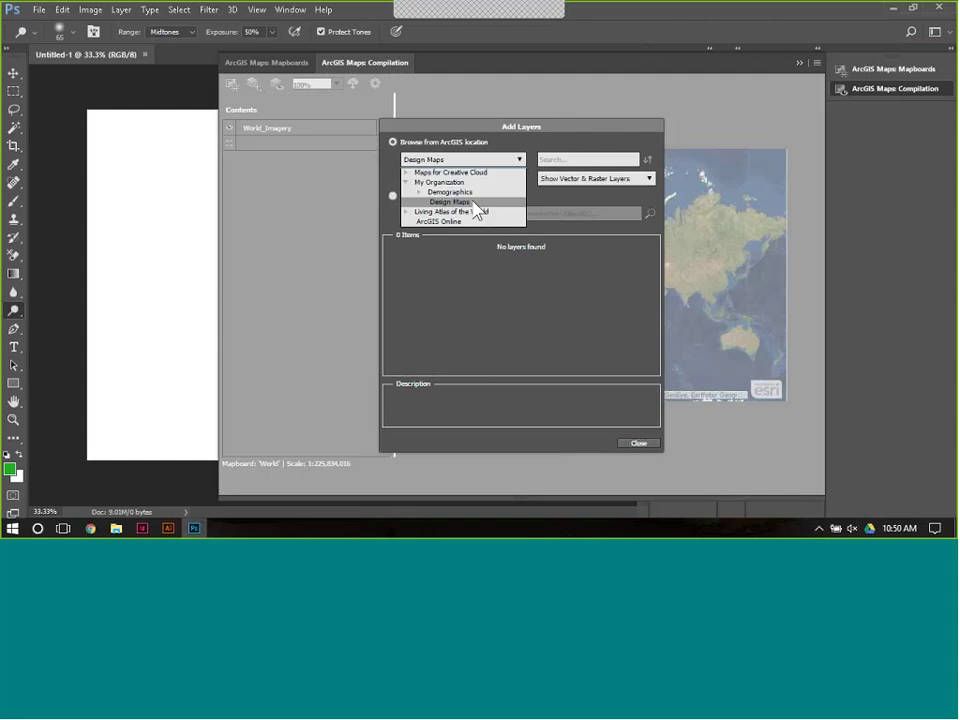
click(470, 203)
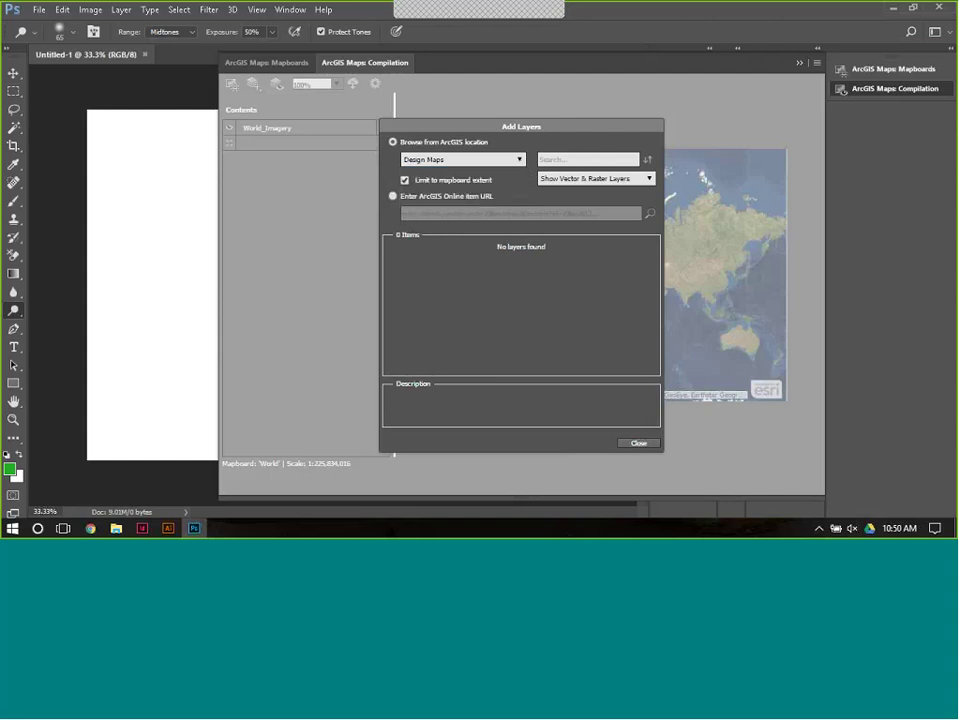
click(639, 443)
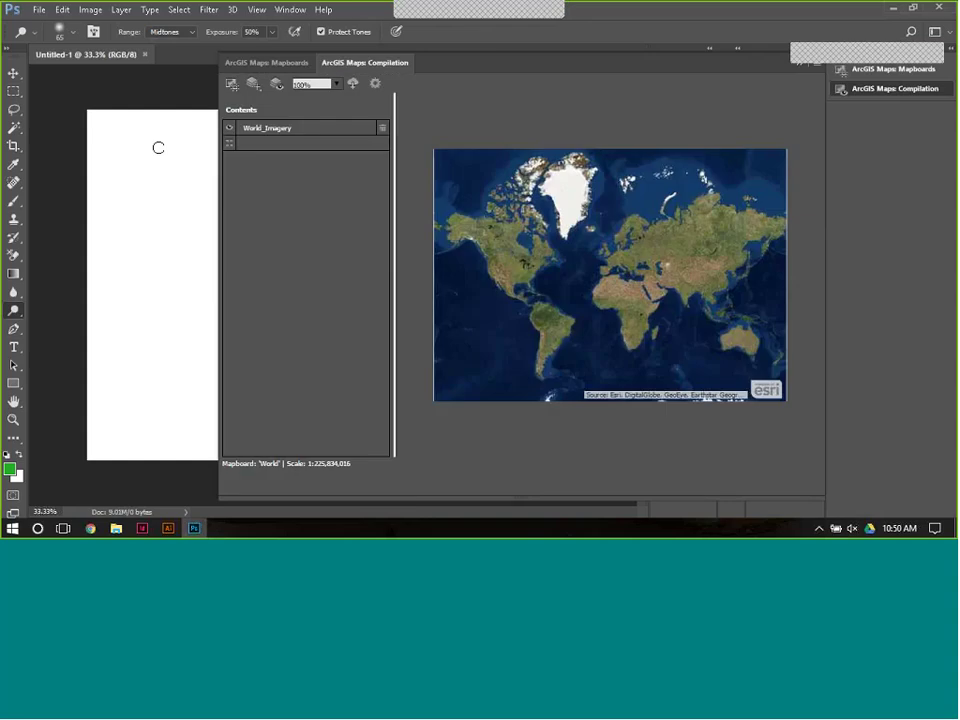
- Add the World Expansion web map from the organization's Design Maps group, replacing the current web map
click(251, 88)
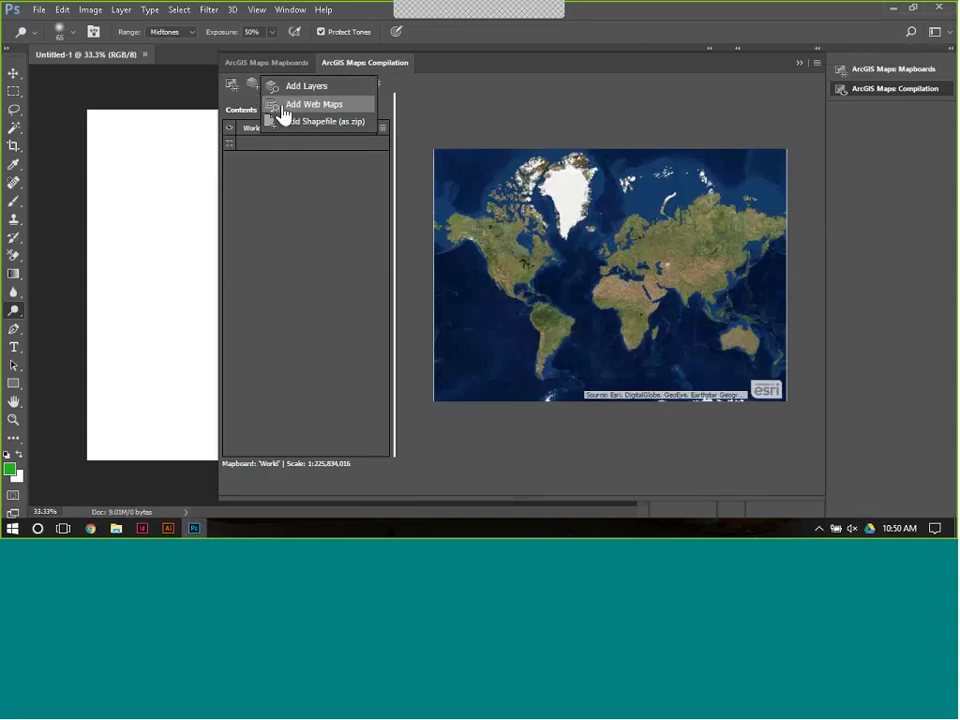
click(283, 105)
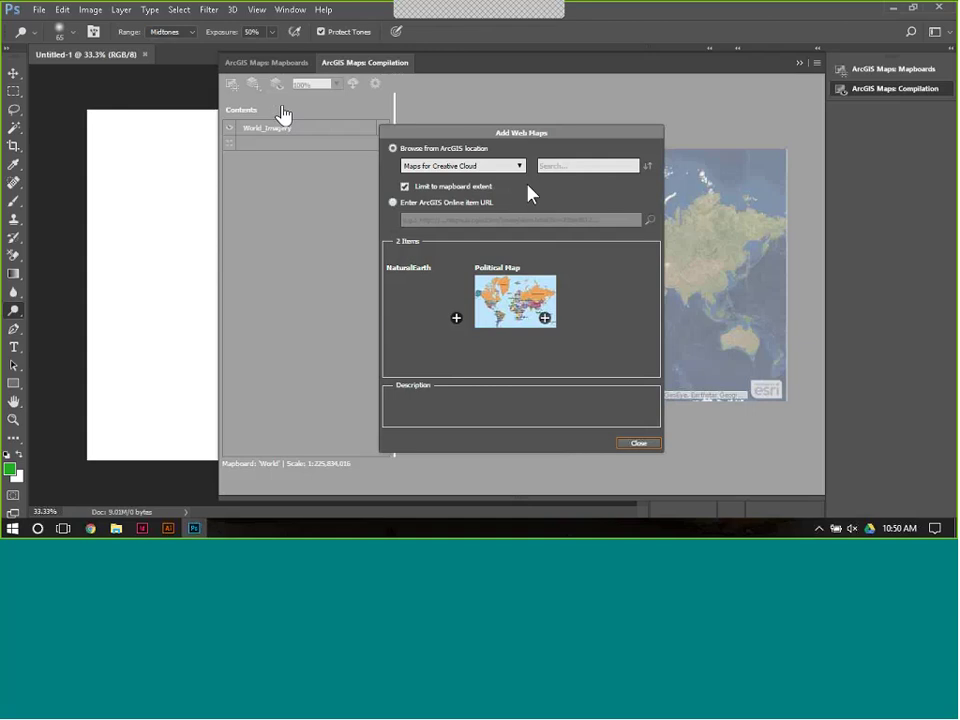
click(520, 166)
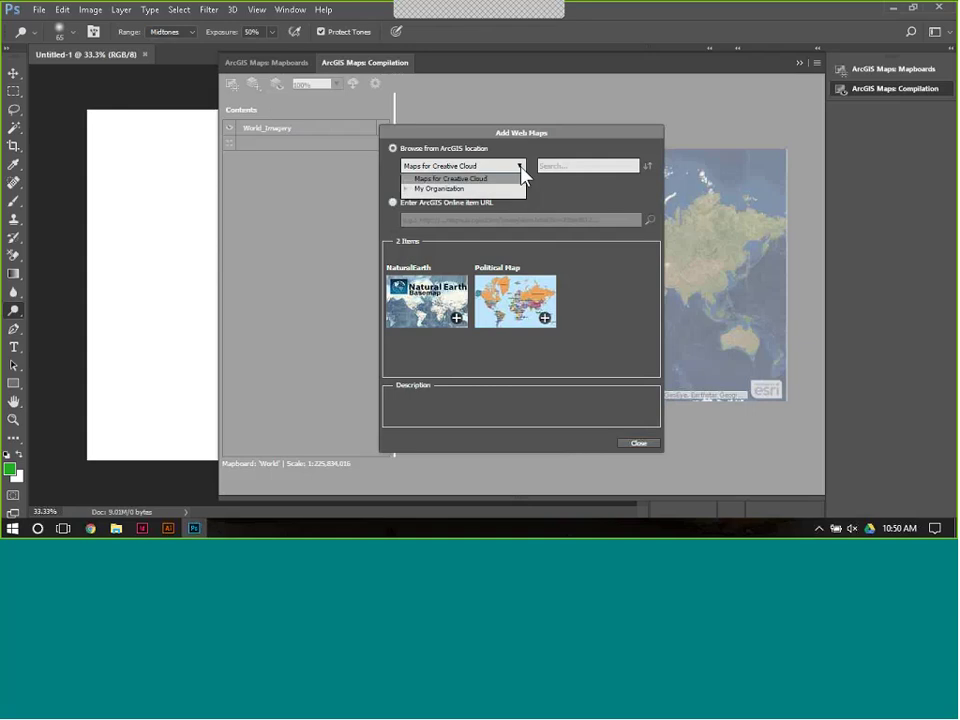
click(406, 188)
click(445, 208)
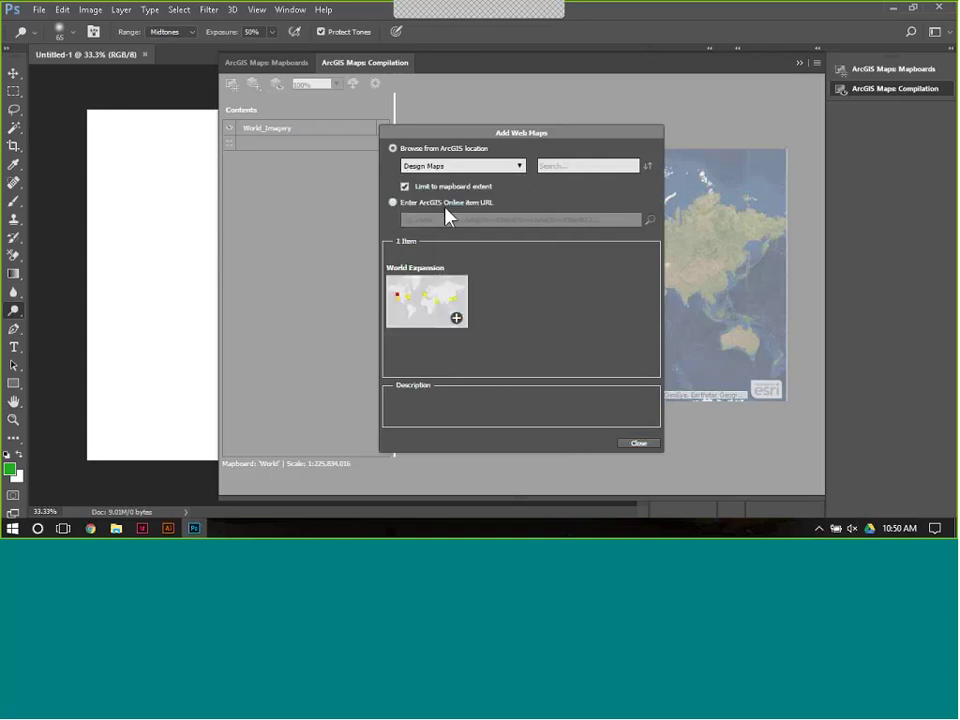
click(462, 322)
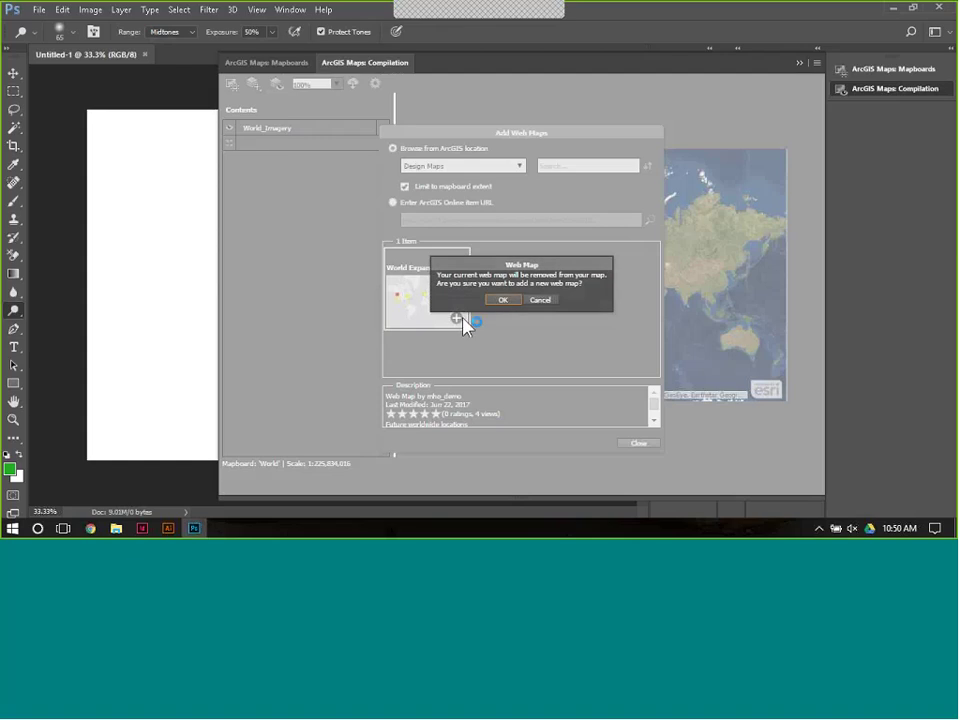
click(503, 300)
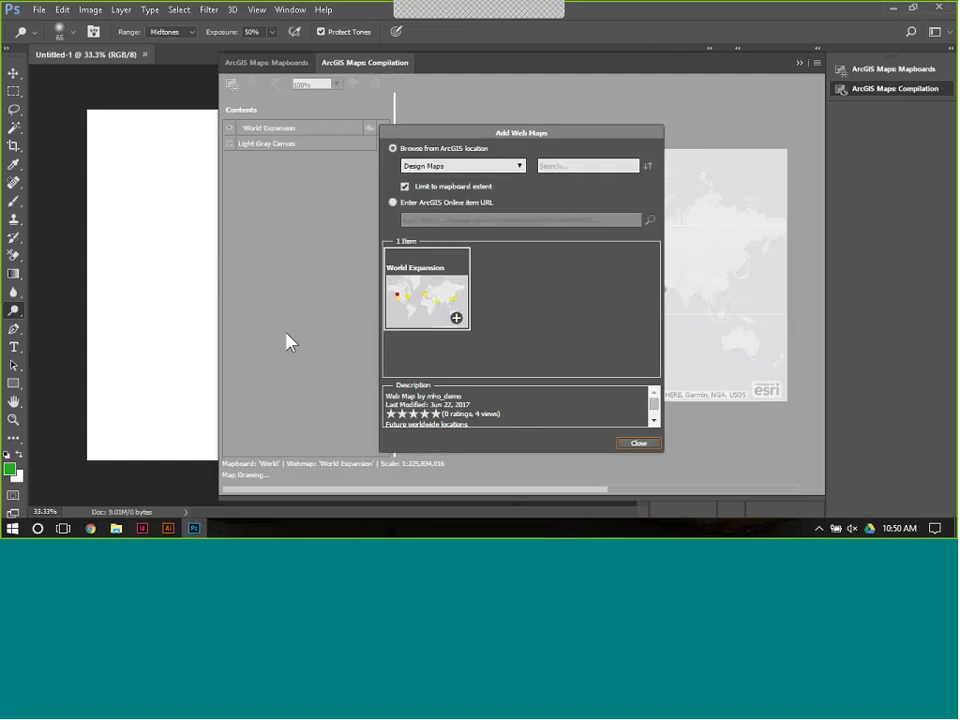
click(639, 446)
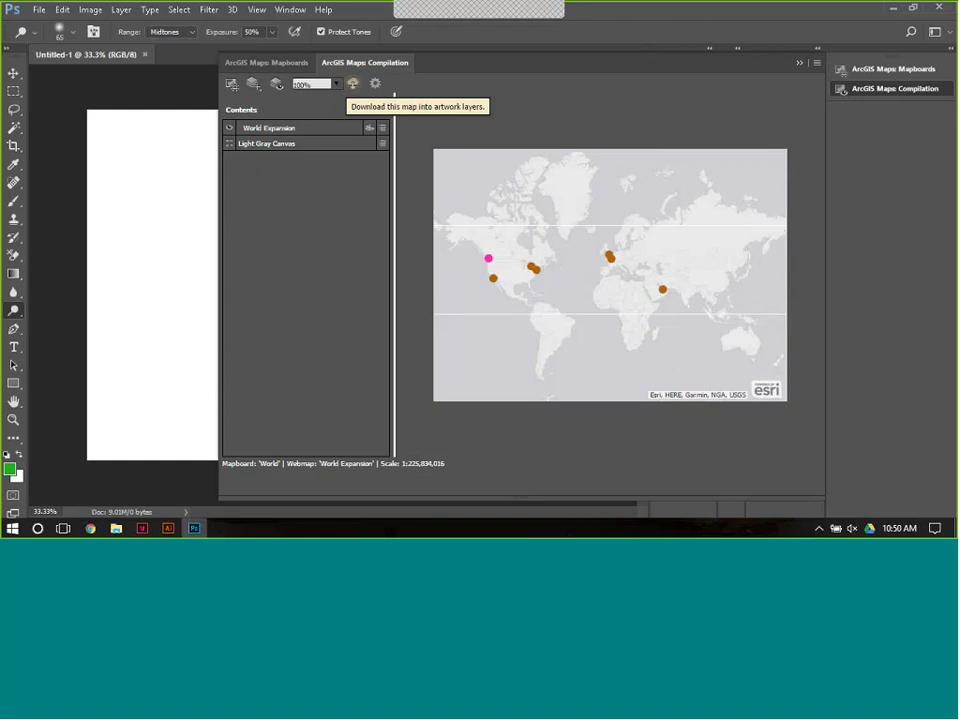
- Add World Imagery beneath World Expansion using the copied item URL, and remove the Light Gray Canvas basemap
click(254, 86)
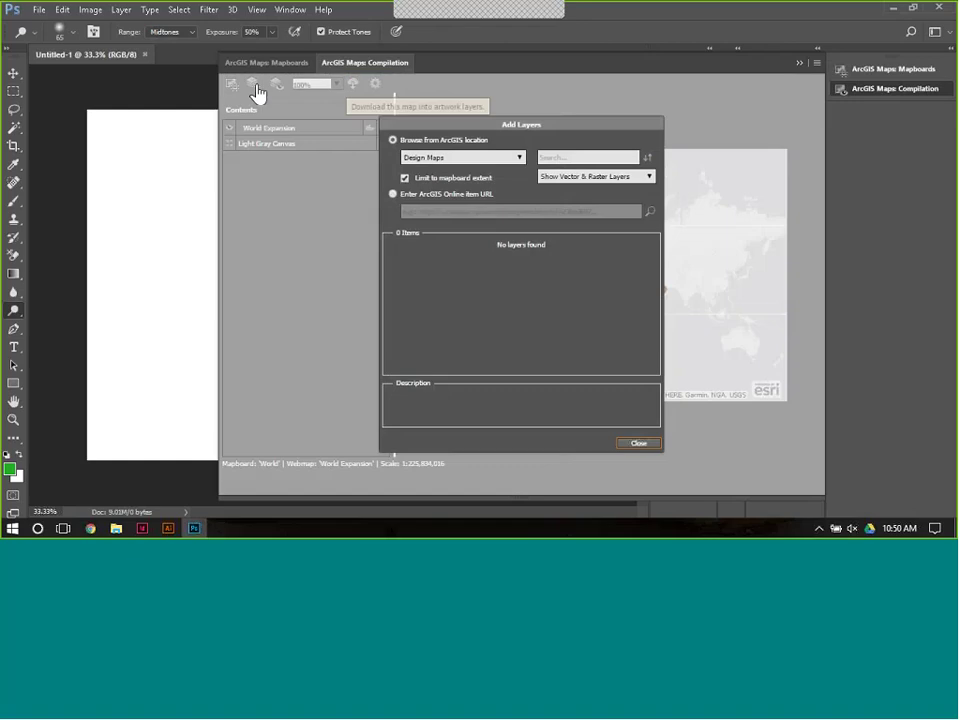
click(392, 194)
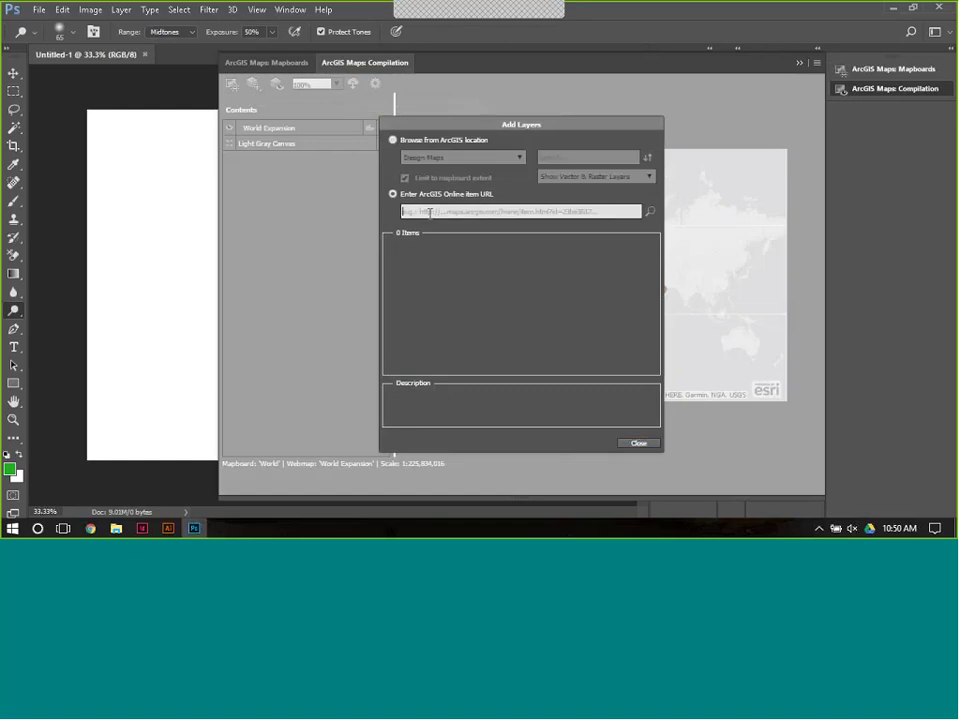
key(ctrl+v)
click(651, 214)
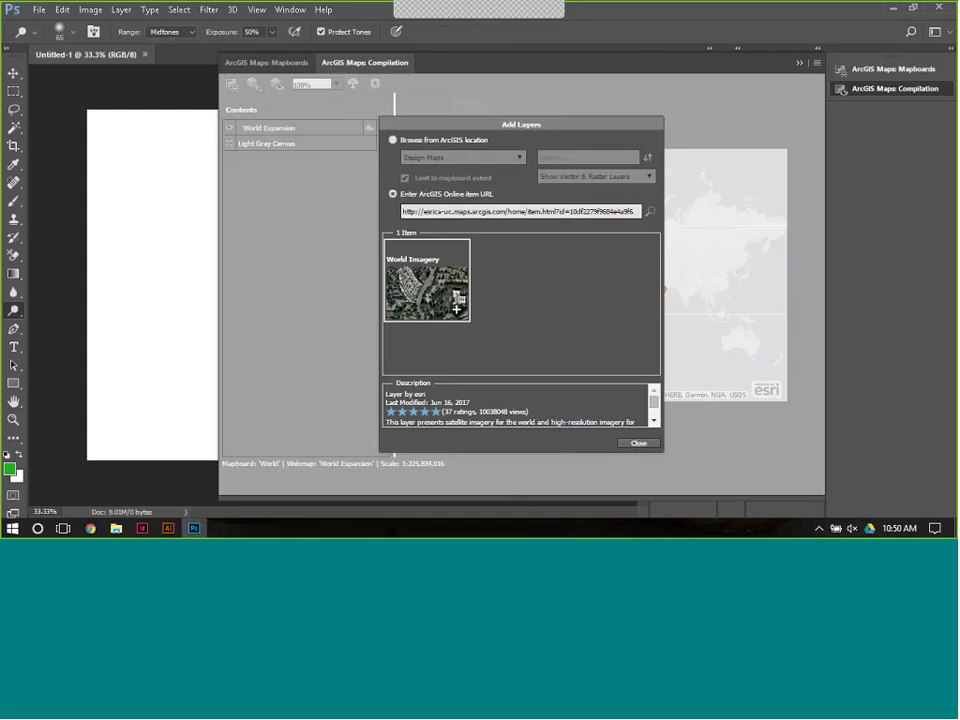
click(459, 311)
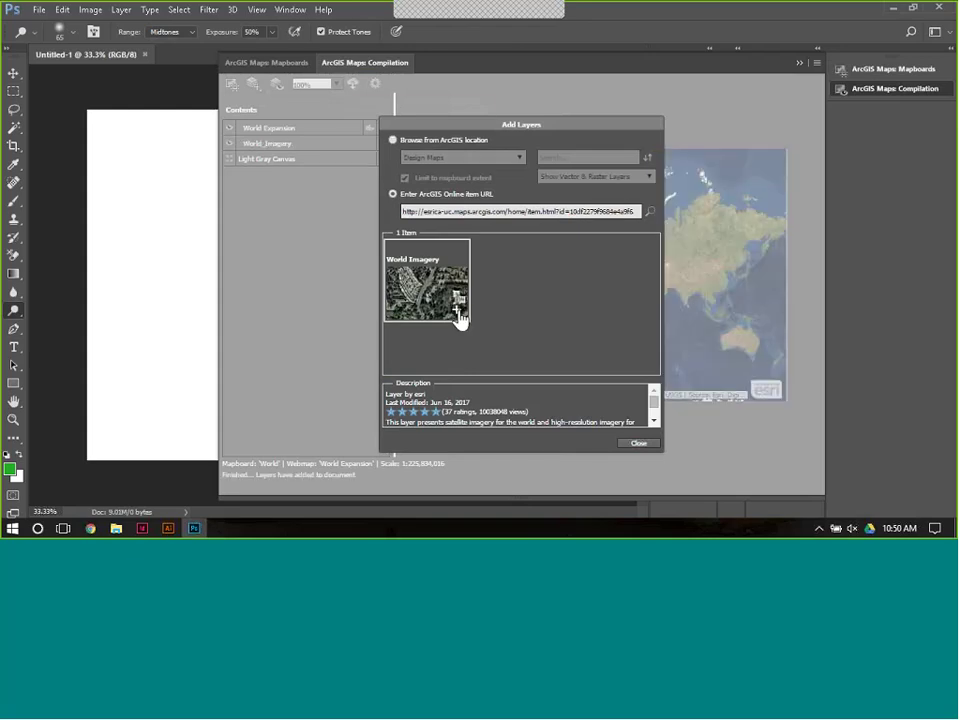
click(638, 444)
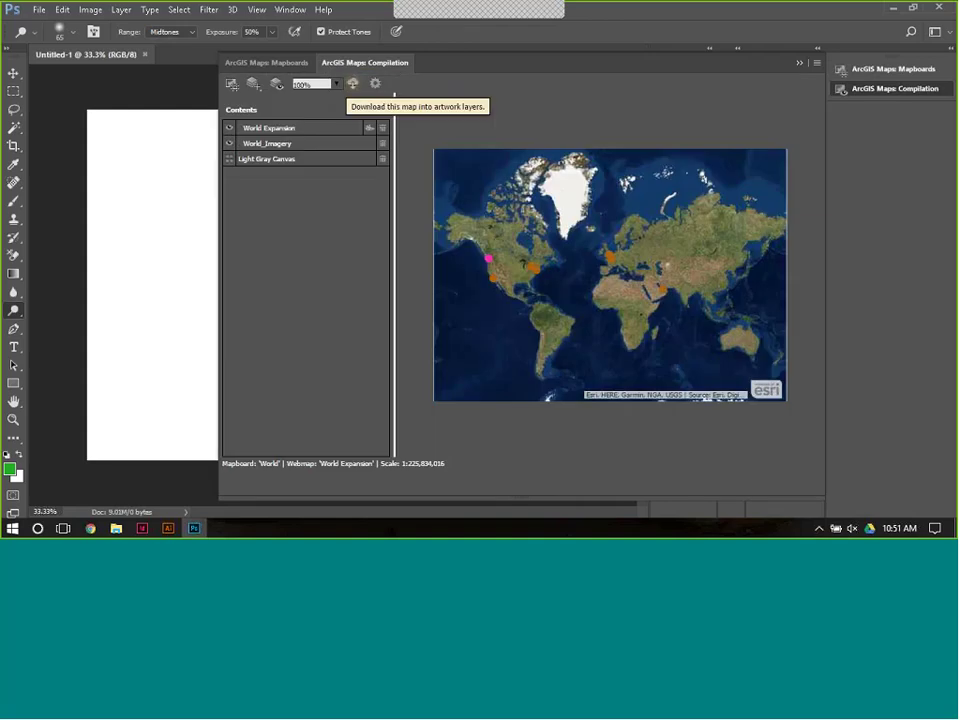
click(230, 160)
click(232, 168)
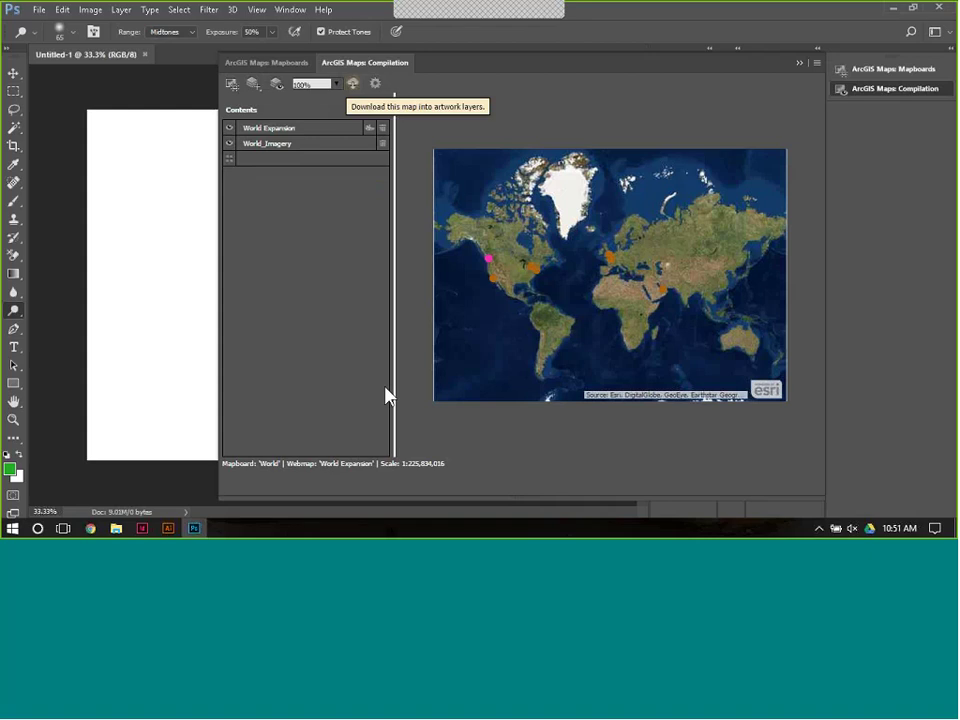
- Set the mapboard's map projection to World_Robinson and download the map into artwork layers
click(376, 86)
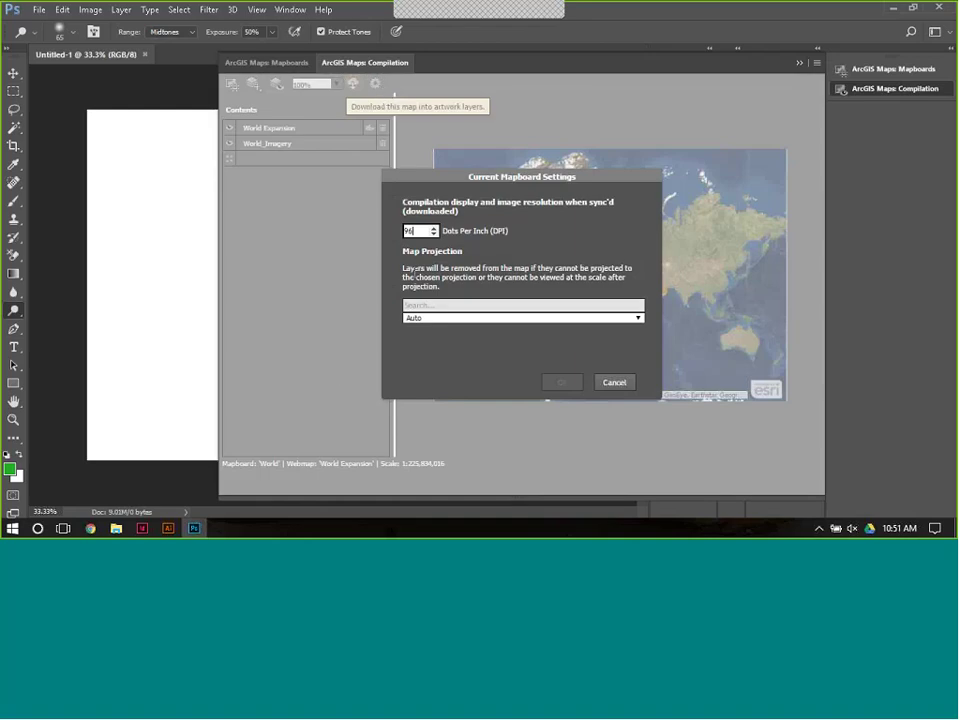
click(426, 246)
click(425, 242)
click(437, 307)
text(rob)
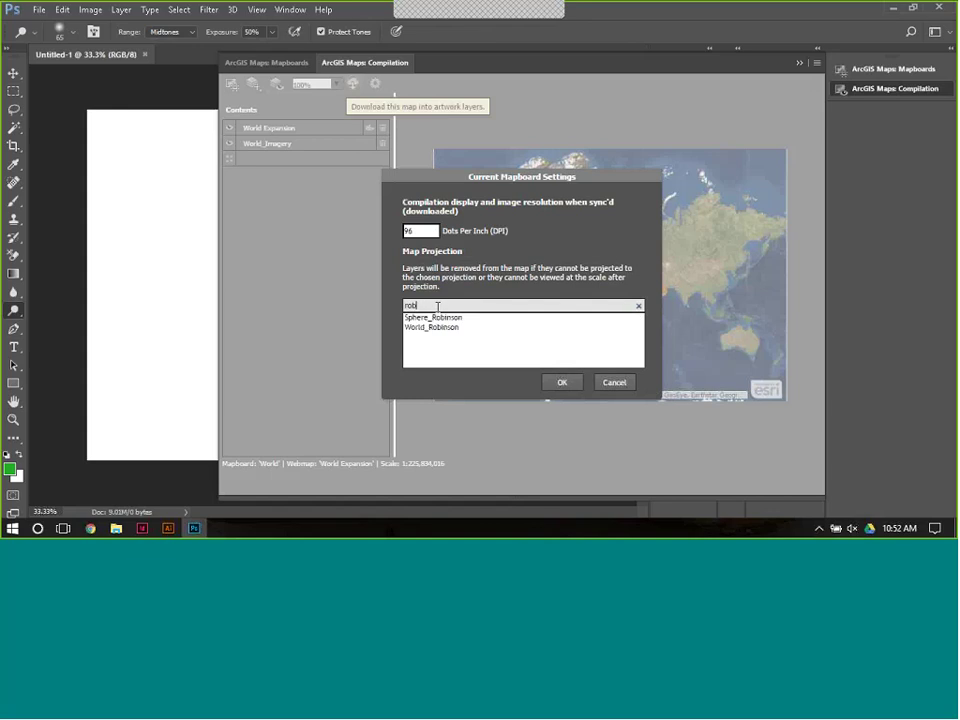
text(in)
click(453, 328)
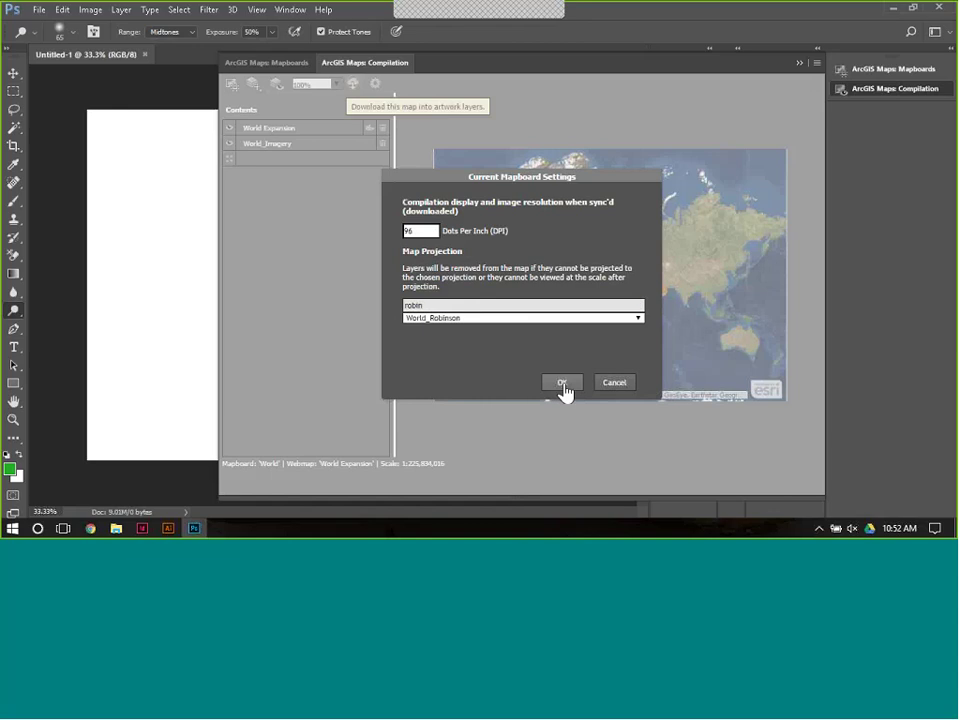
click(562, 384)
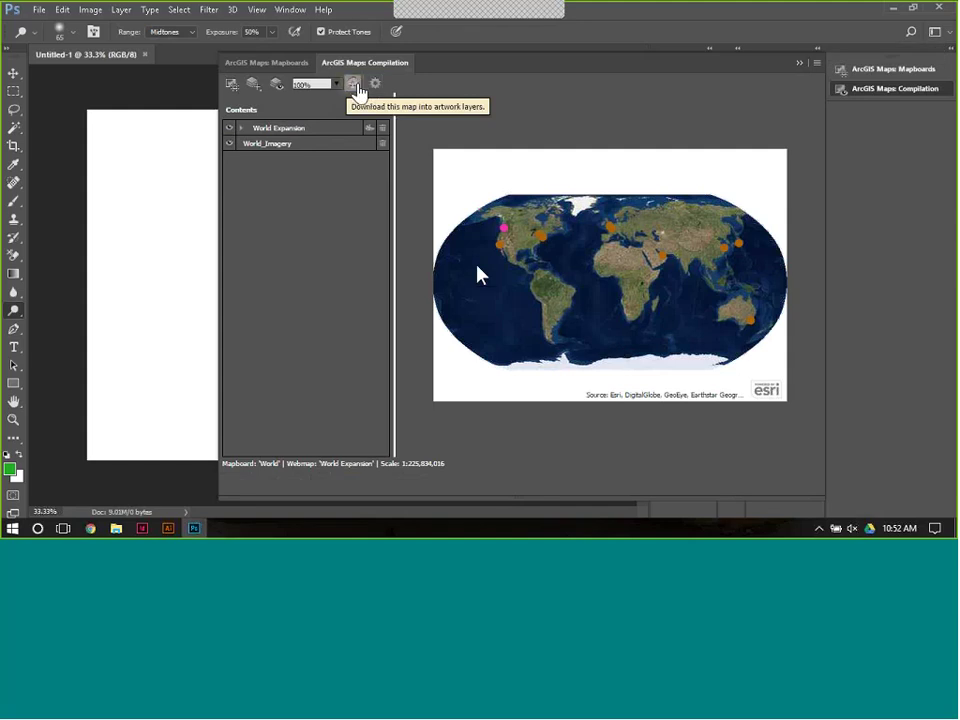
click(354, 85)
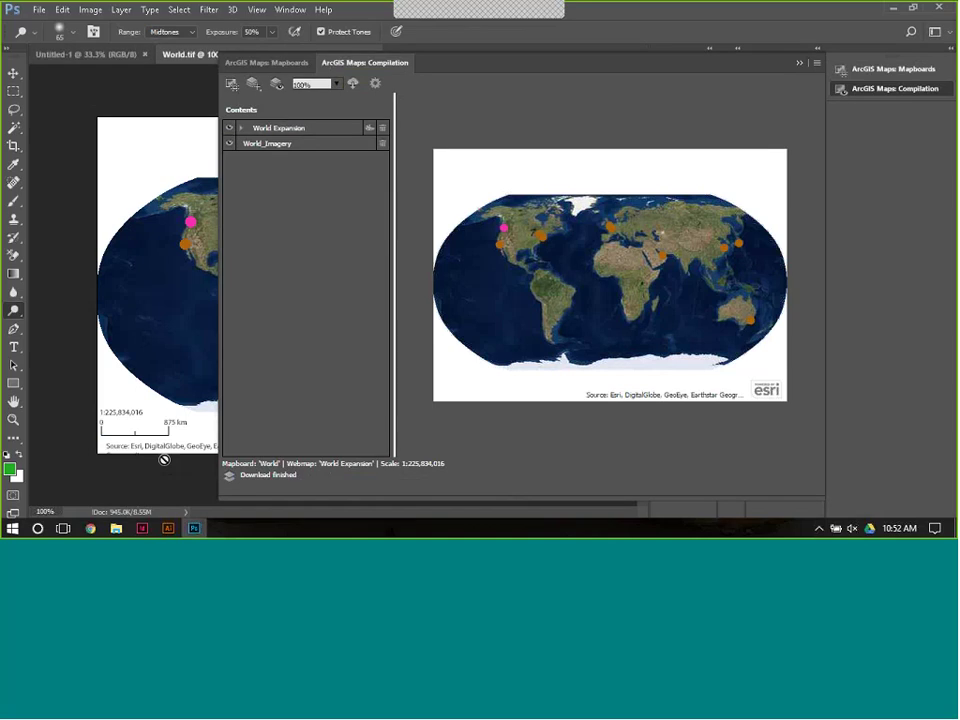
- Examine the downloaded map's layer structure, collapsing the ScaleInfo group and toggling the visibility of the World Expansion layer
click(799, 64)
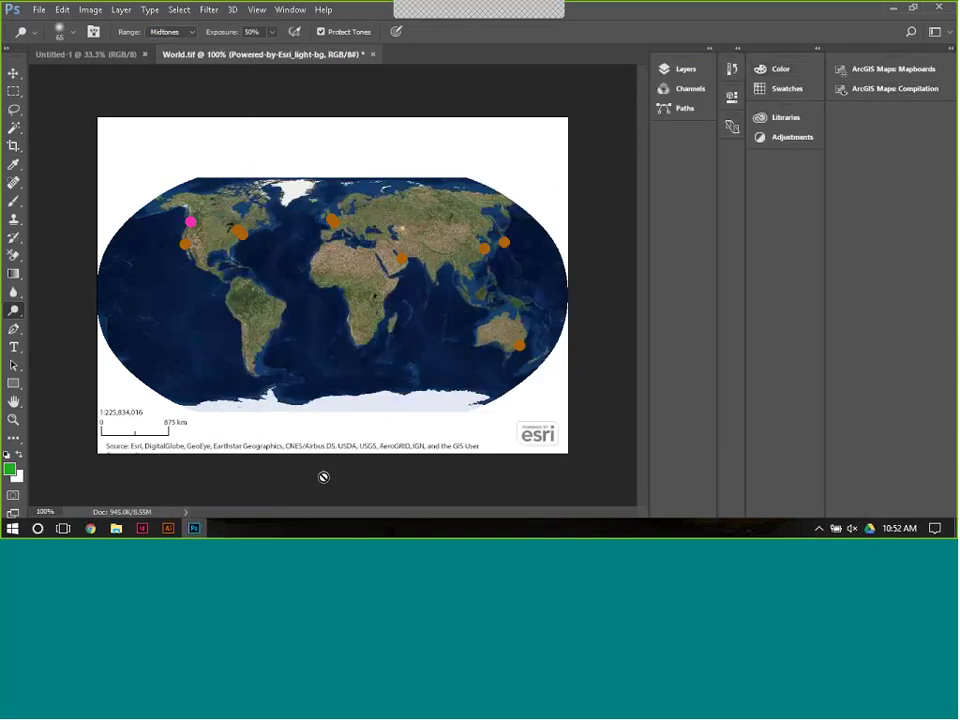
click(705, 77)
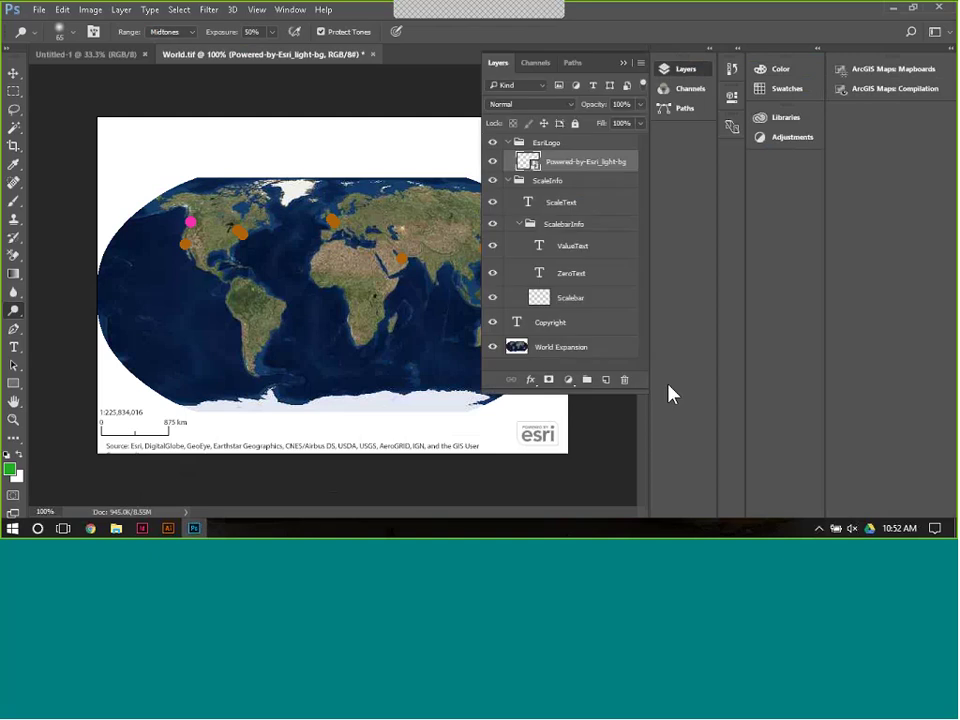
click(509, 180)
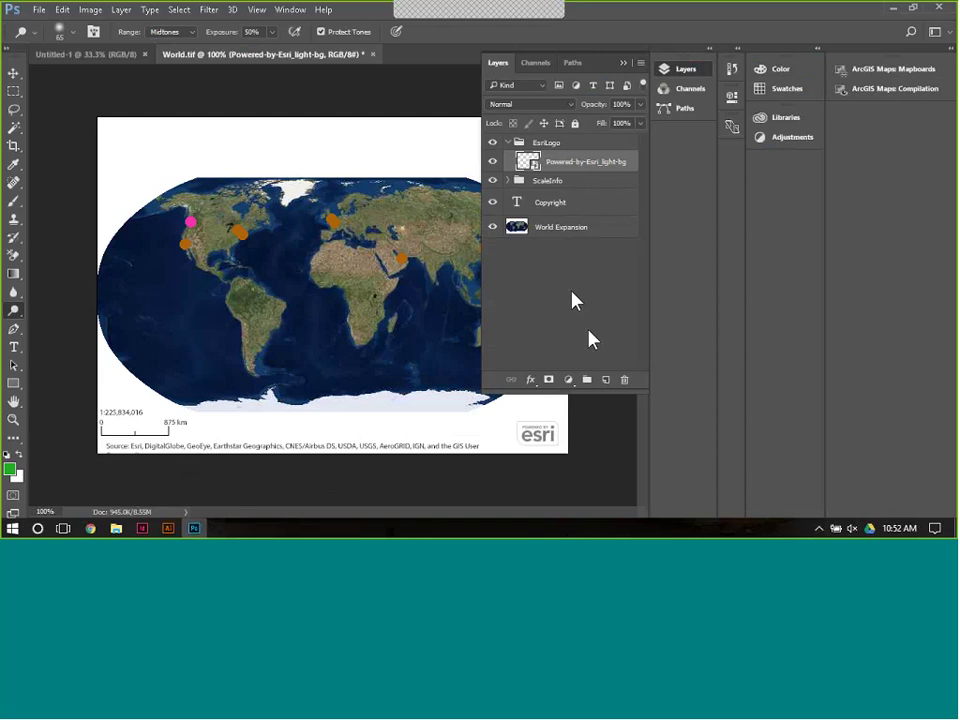
click(493, 227)
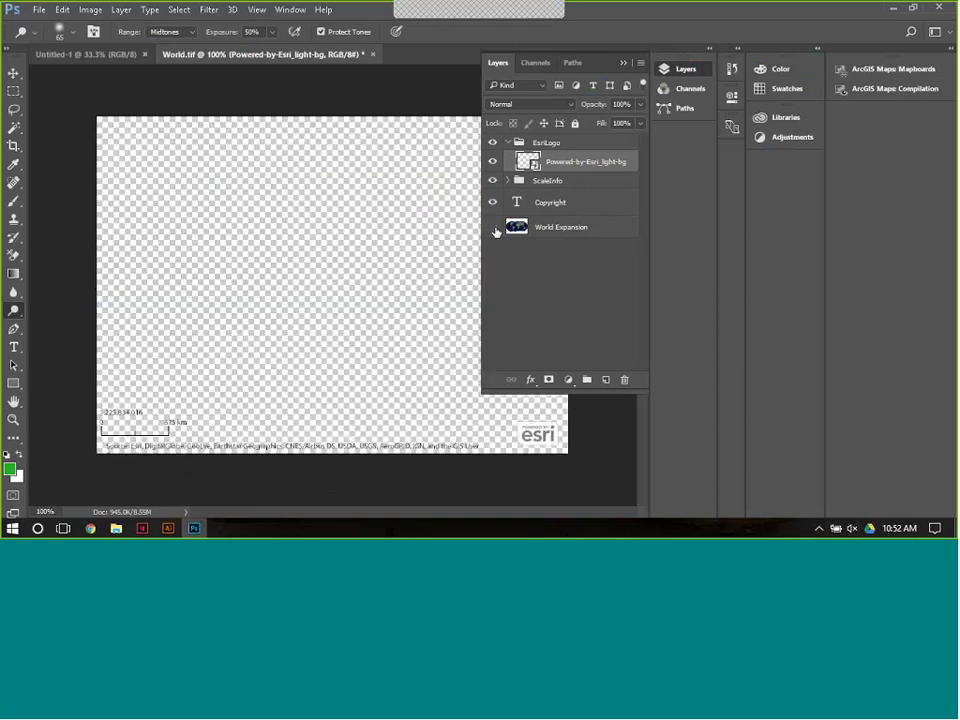
click(493, 227)
click(493, 227)
click(493, 228)
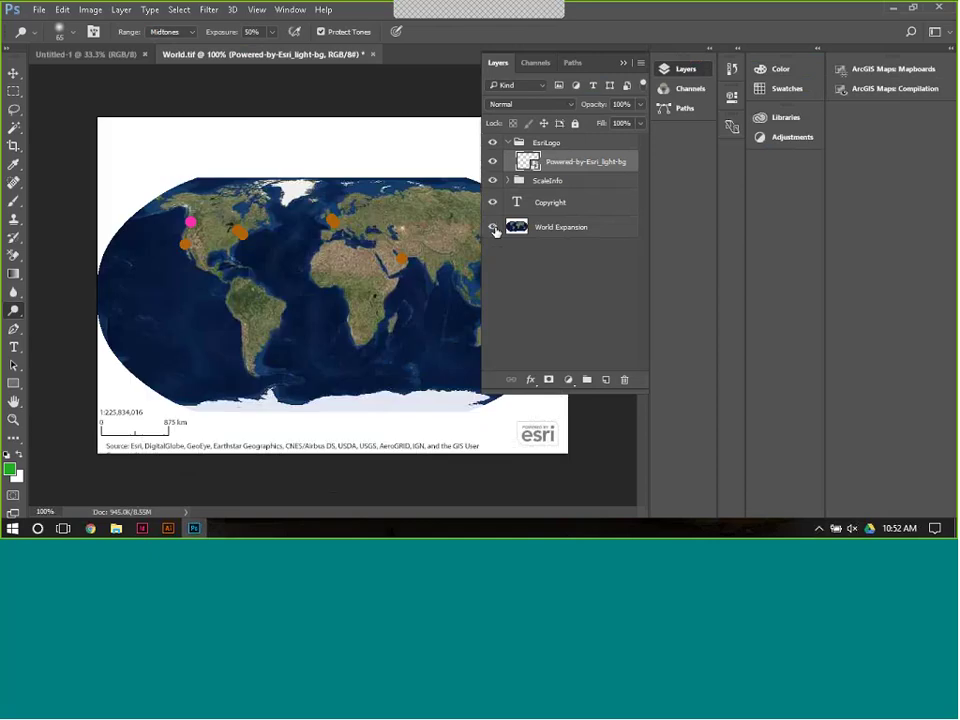
click(493, 228)
click(493, 228)
click(494, 229)
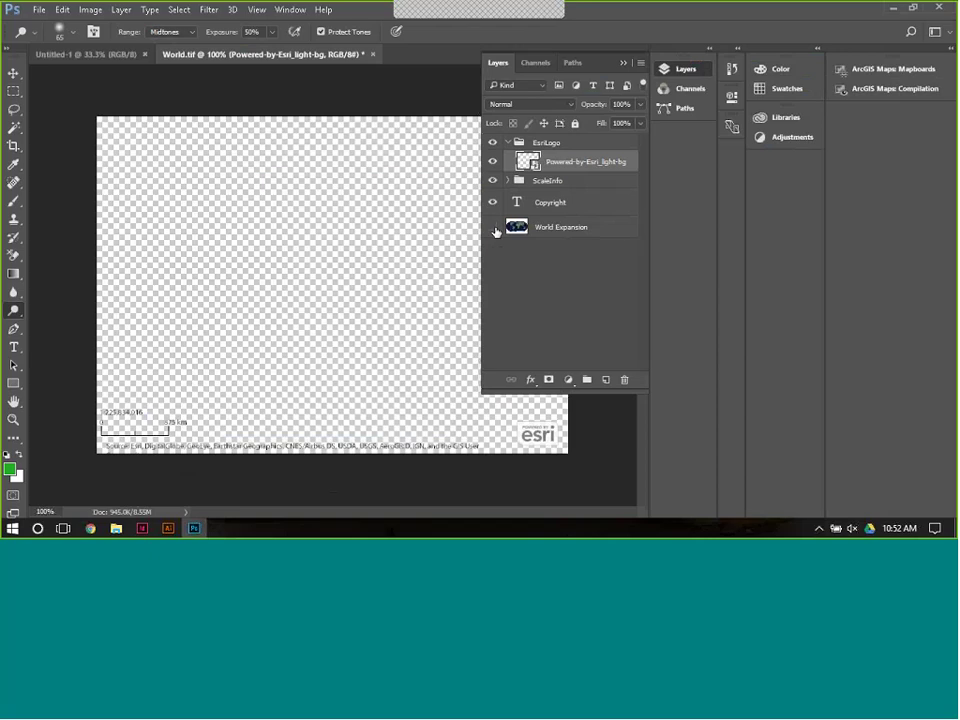
click(494, 229)
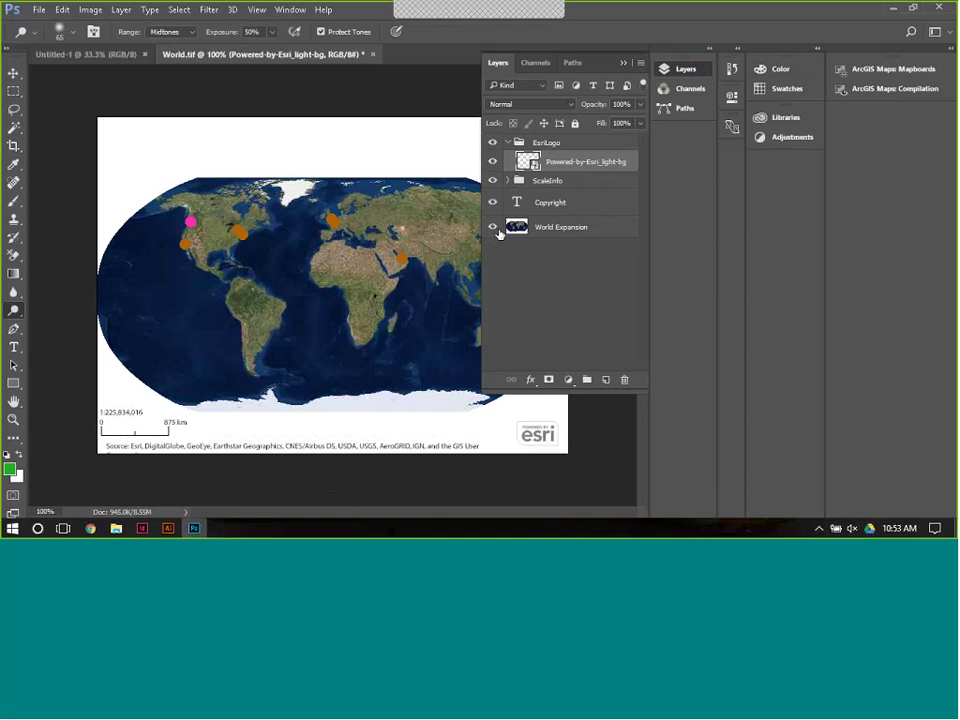
- Delete the EsriLogo and ScaleInfo groups and the Copyright text layer, keeping only the World Expansion layer
click(598, 143)
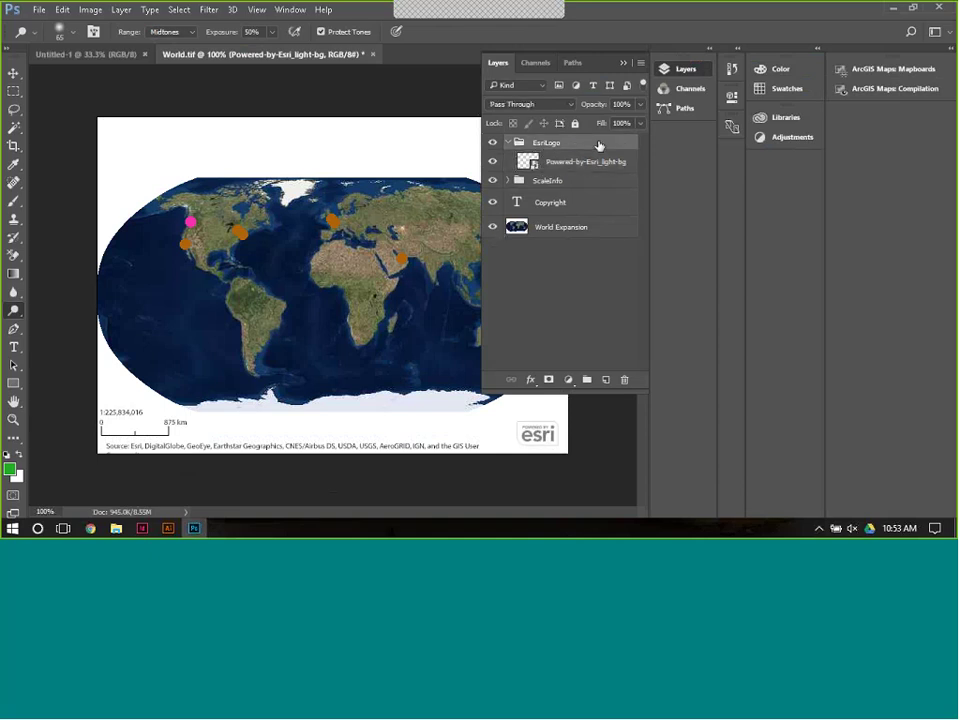
click(620, 379)
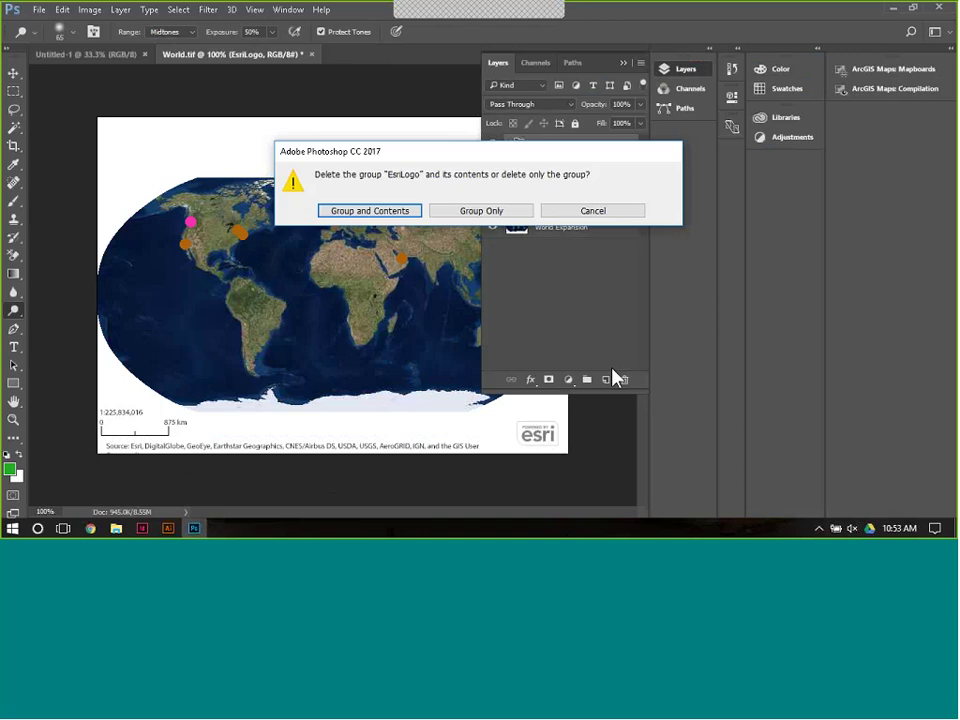
click(455, 214)
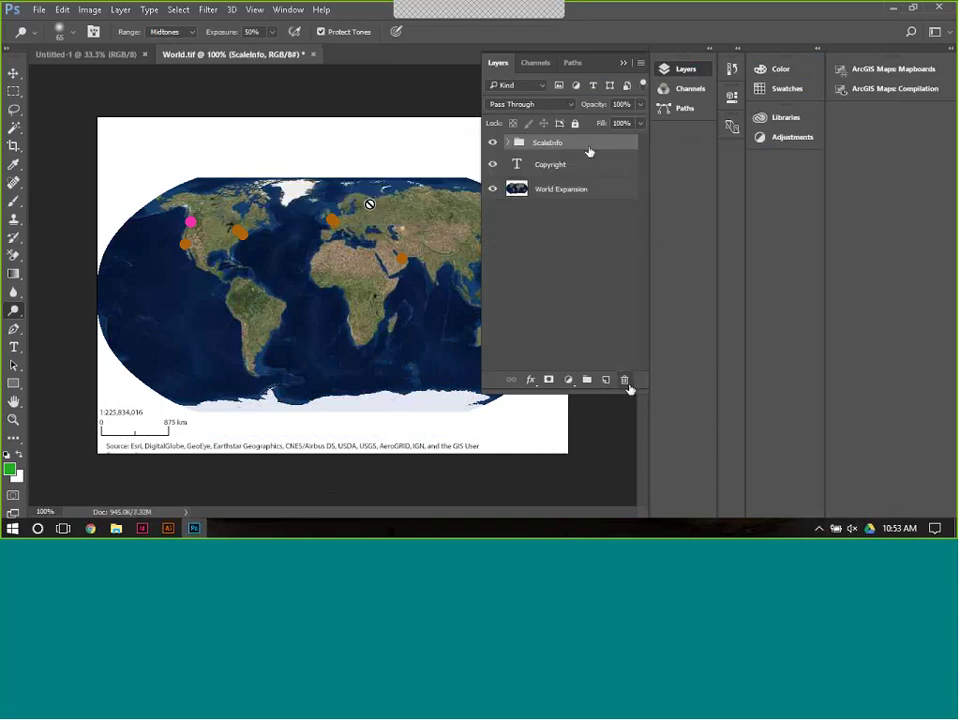
click(626, 384)
click(394, 214)
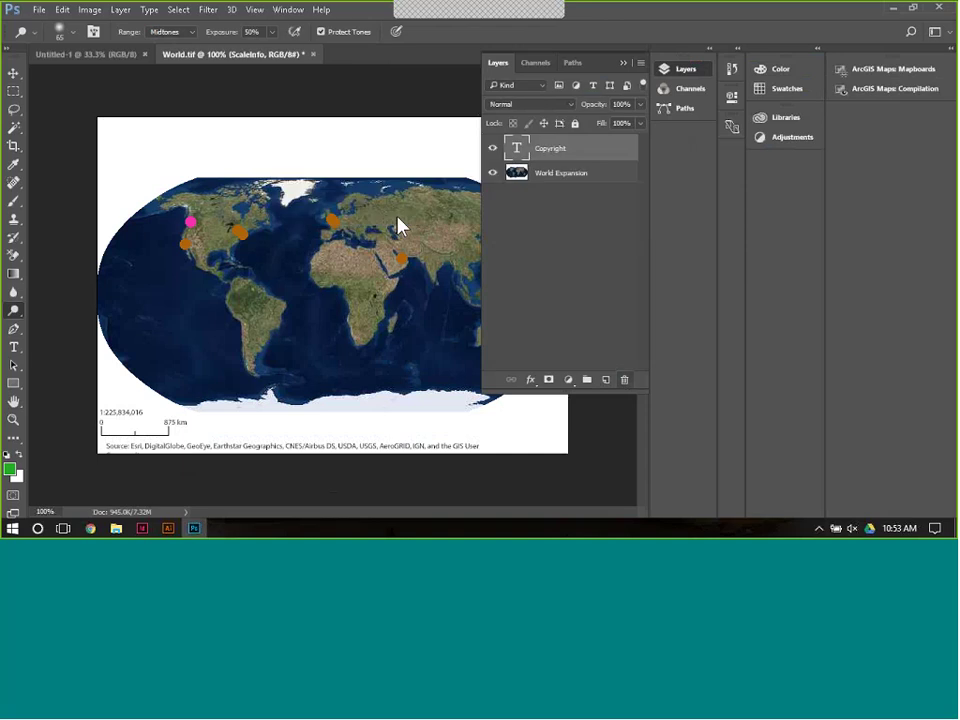
click(625, 381)
click(343, 210)
click(189, 440)
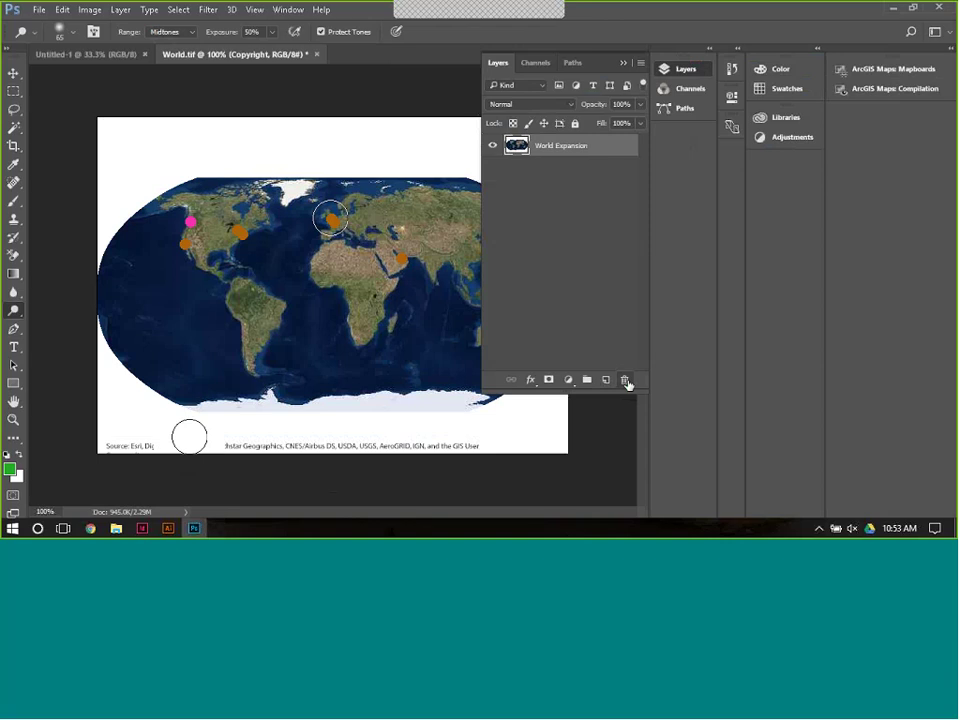
drag(189, 440, 480, 446)
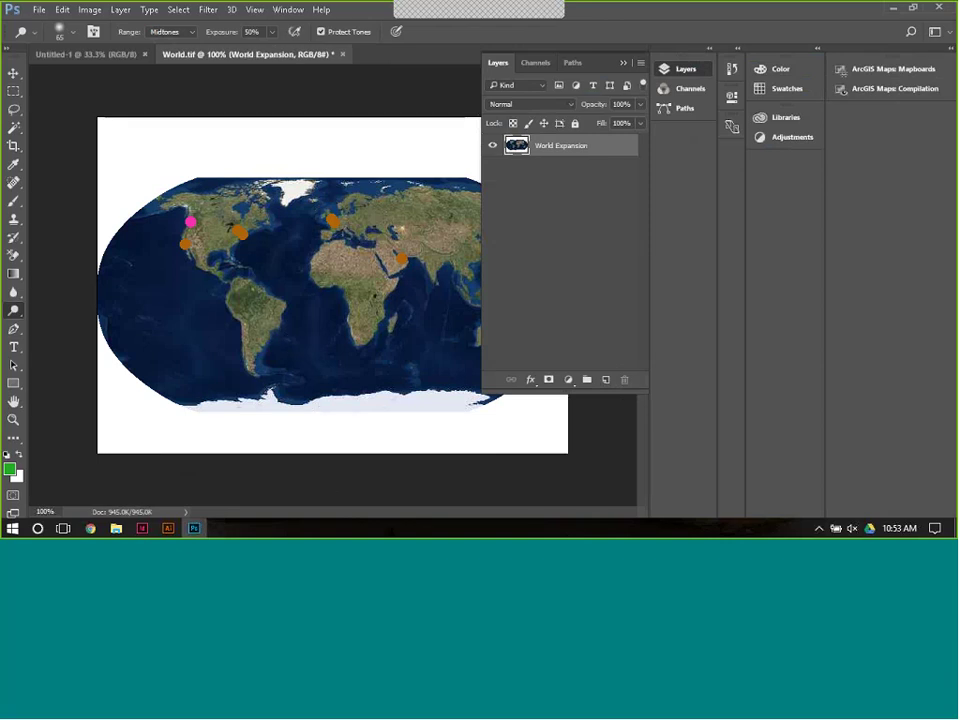
click(625, 64)
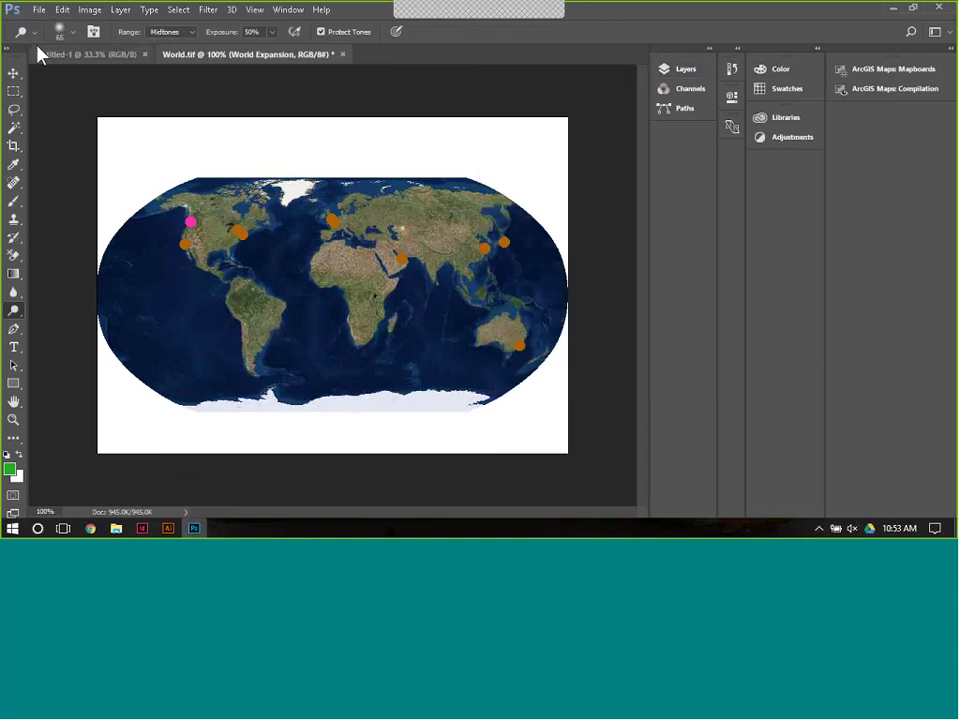
- Save the map to the Desktop as World.tif with layers, using LZW image compression and RLE layer compression
click(39, 10)
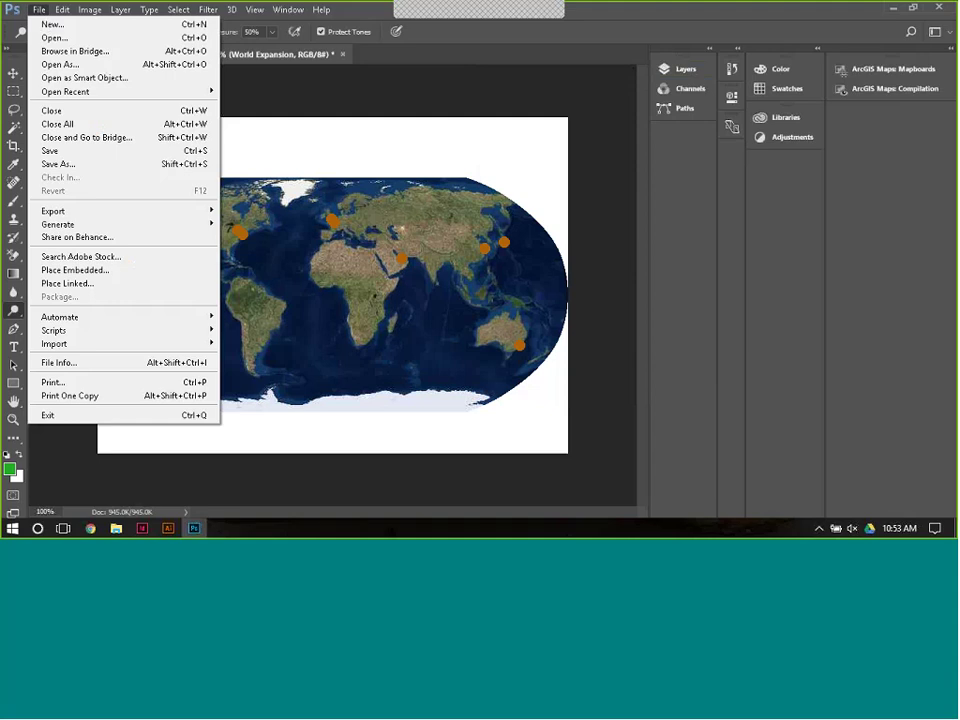
click(110, 164)
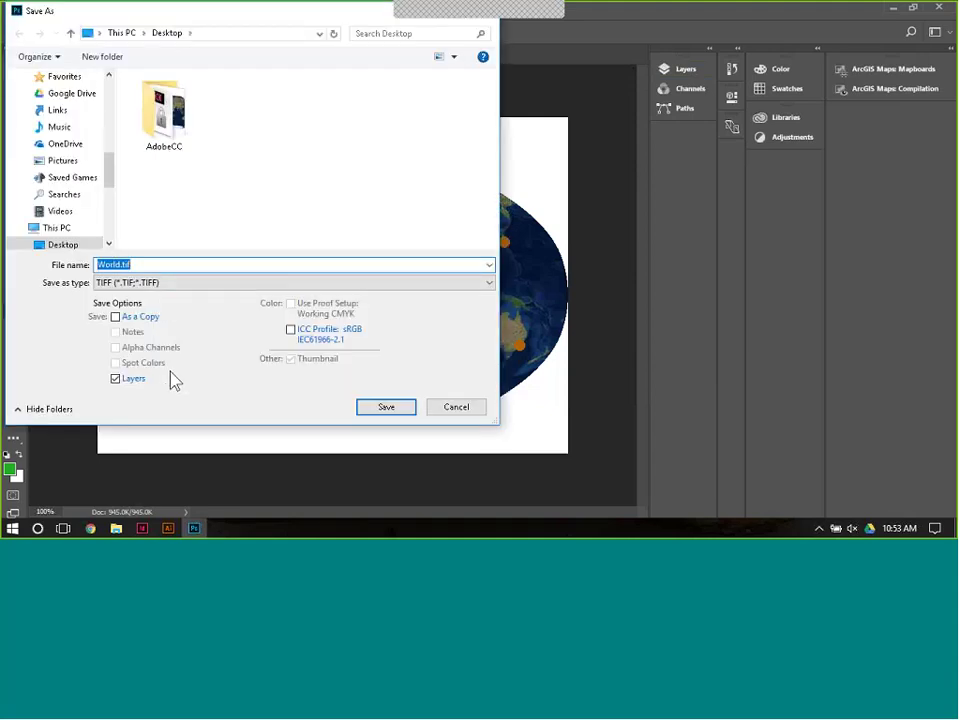
click(391, 411)
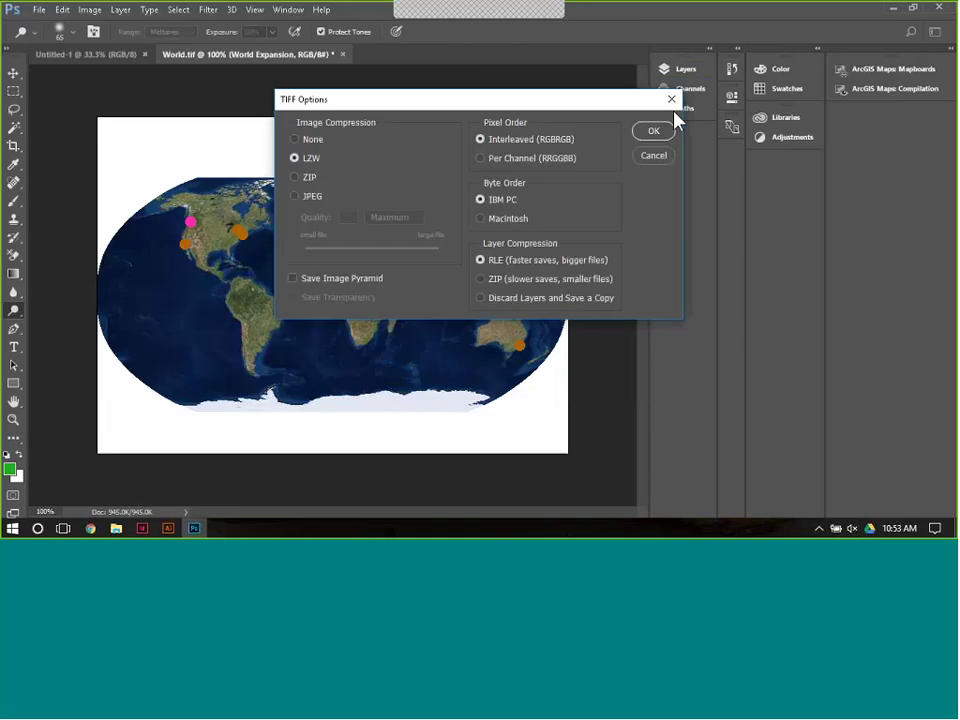
click(653, 131)
click(339, 211)
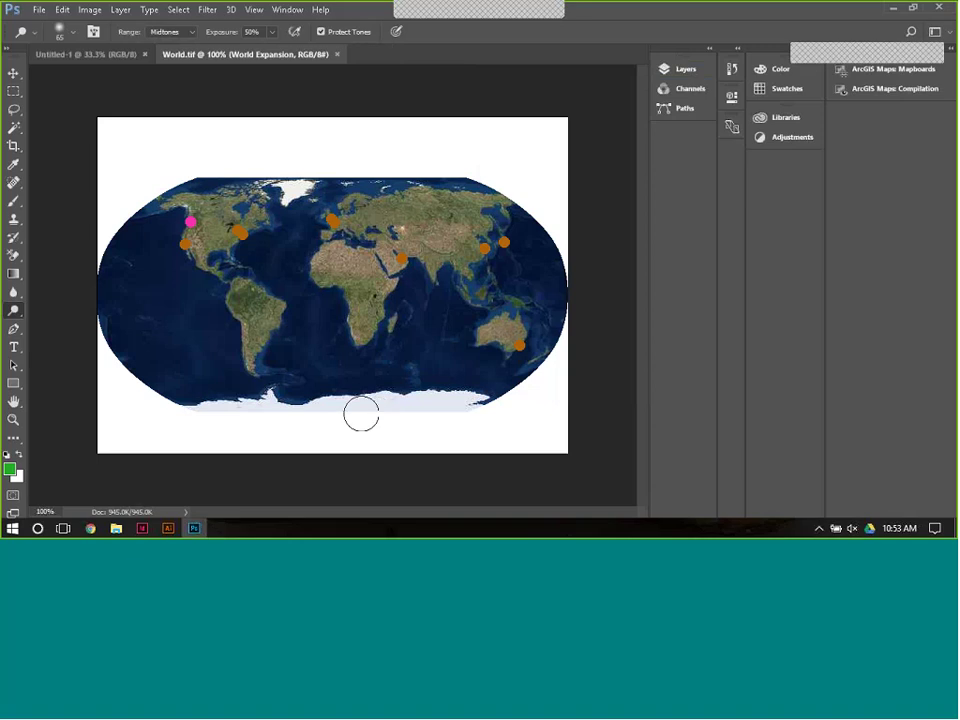
- Switch to InDesign and place World.tif from the Desktop into Fidgocado.indd
click(142, 528)
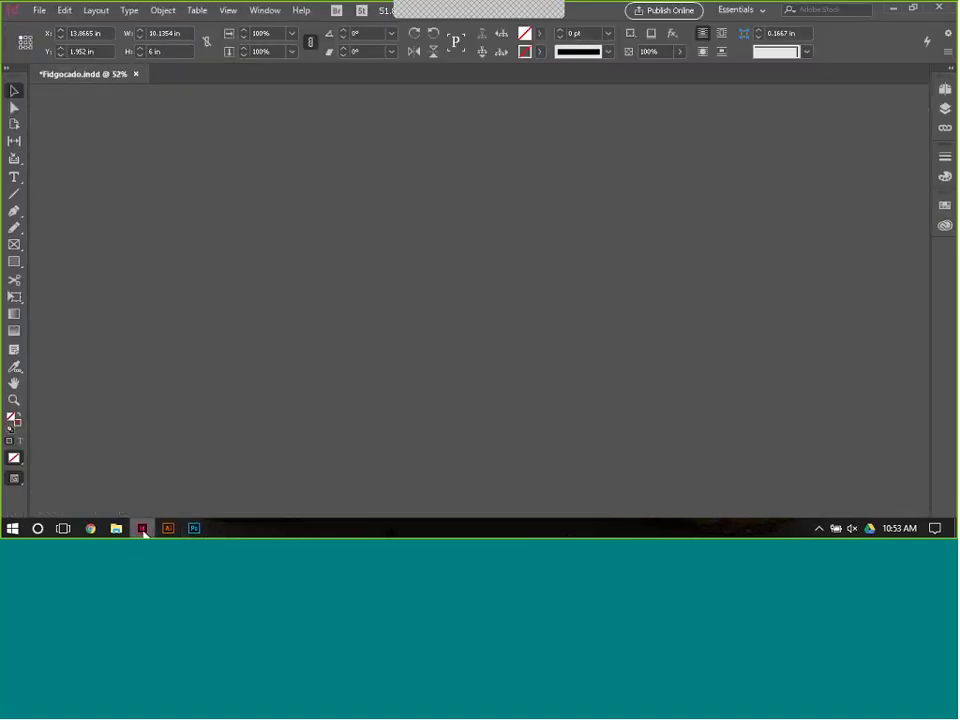
click(40, 10)
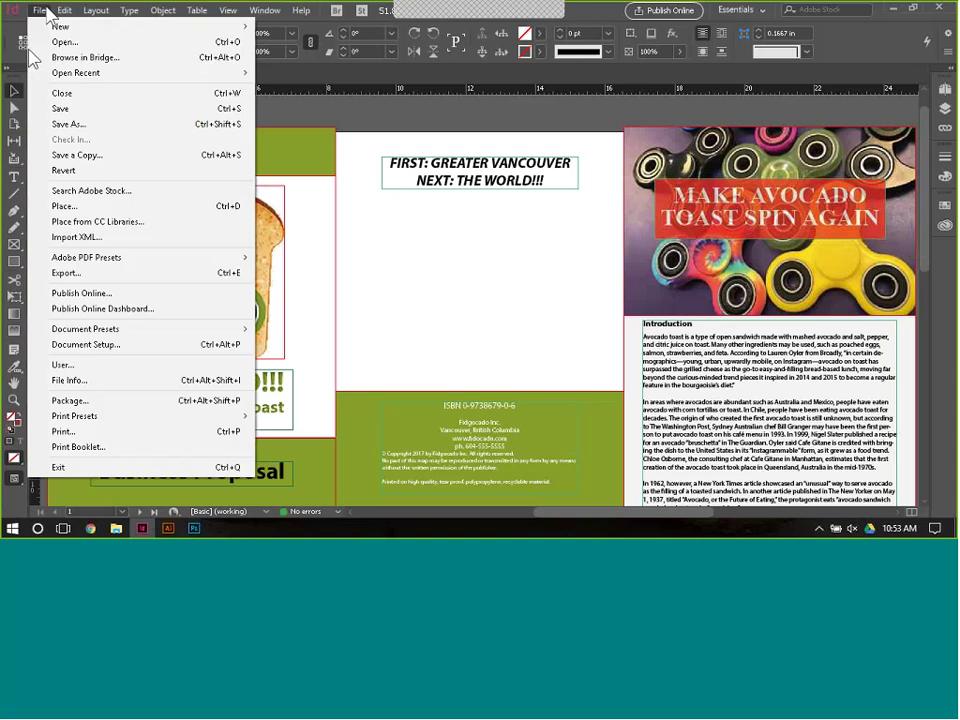
click(68, 206)
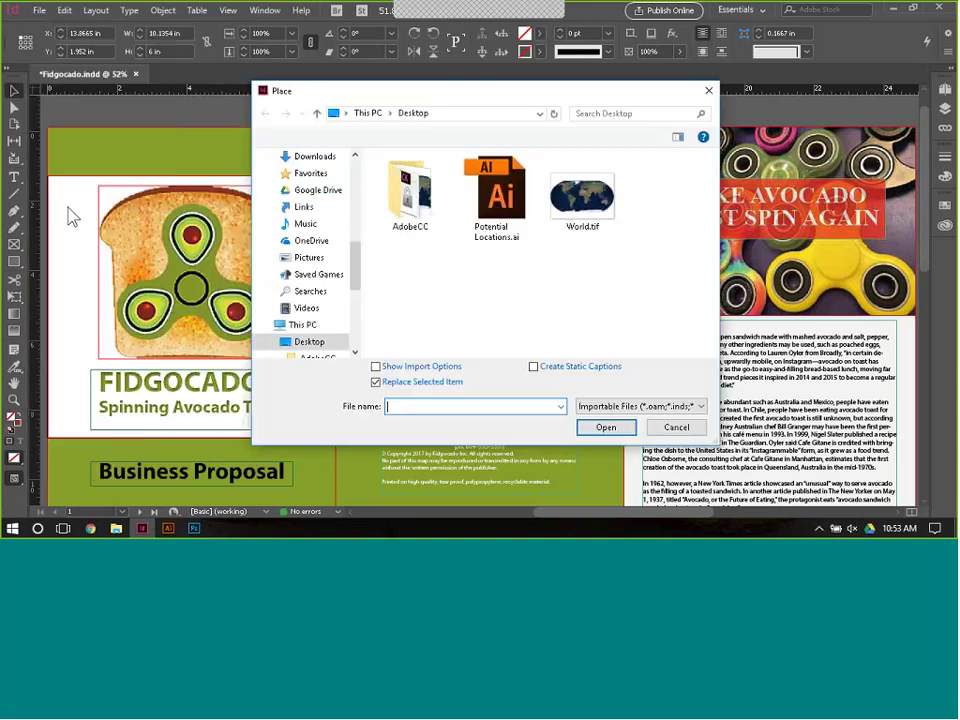
click(582, 195)
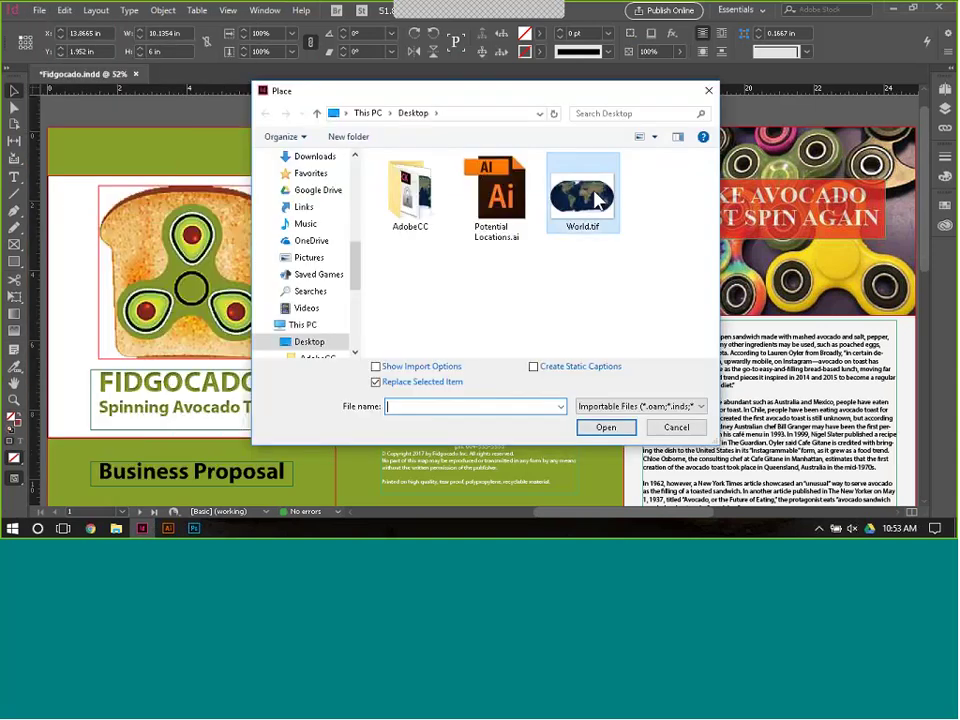
click(606, 427)
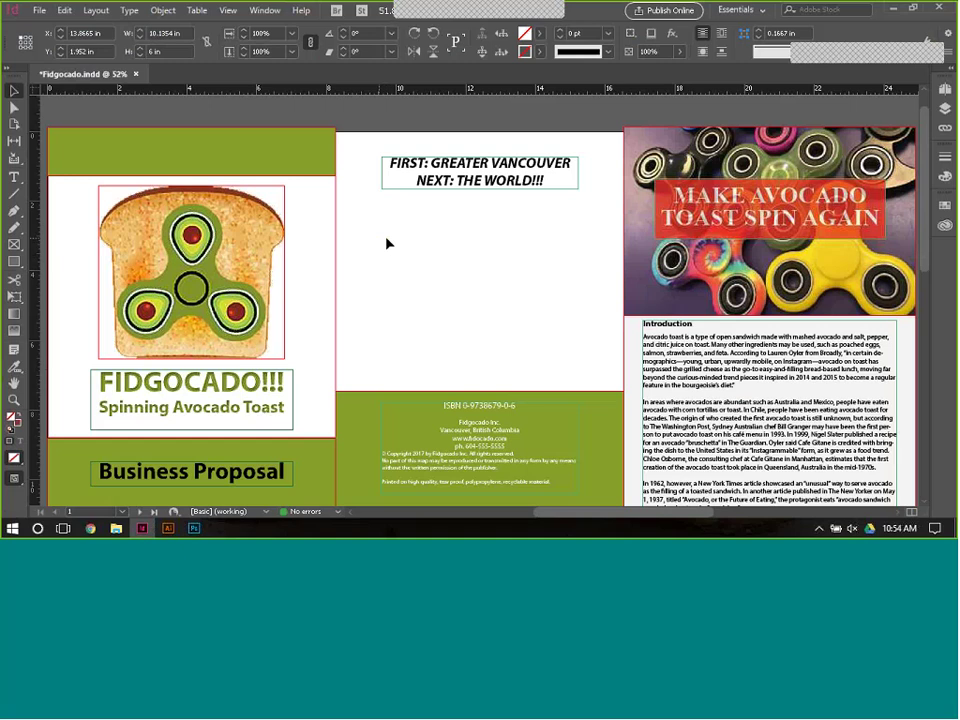
- Undo the replacement of the Greater Vancouver map by the placed image
click(444, 298)
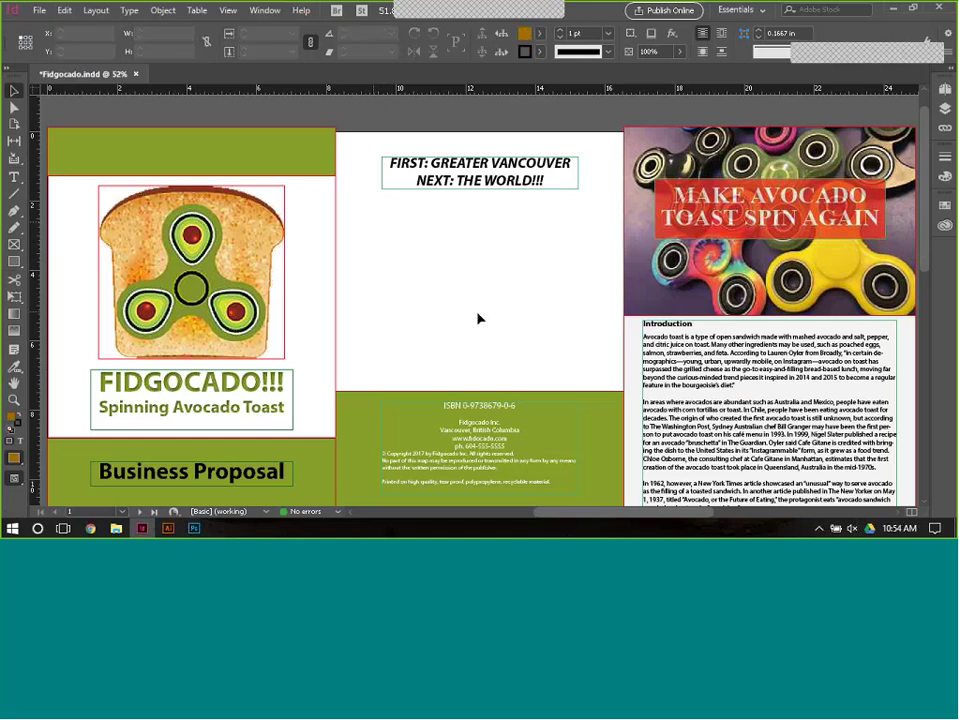
scroll(373, 216, down, 5)
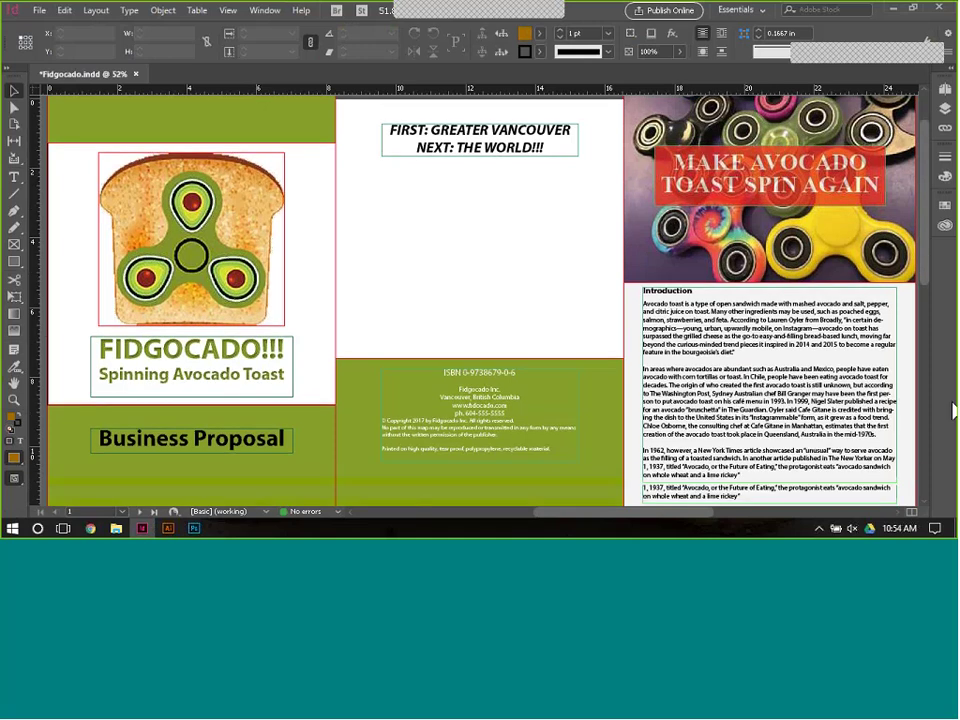
scroll(373, 216, up, 6)
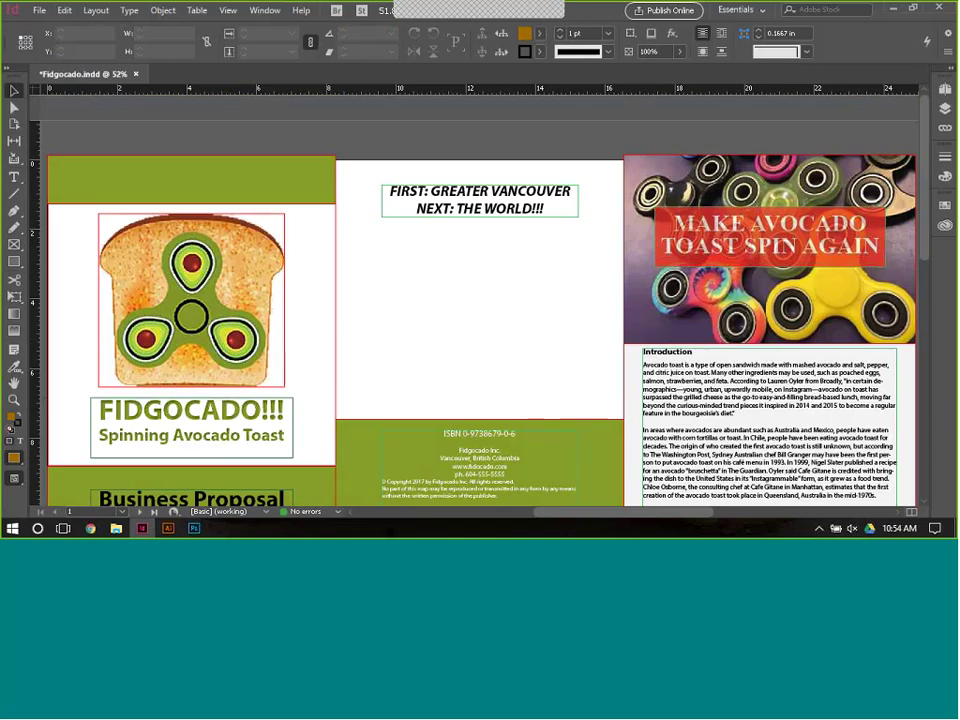
click(63, 11)
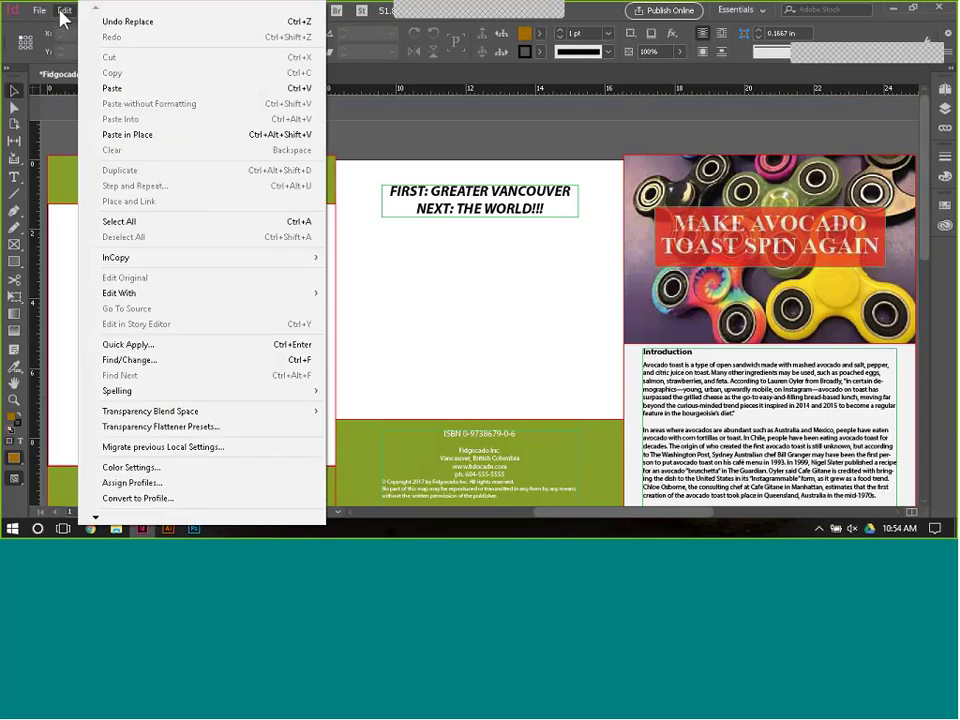
click(141, 24)
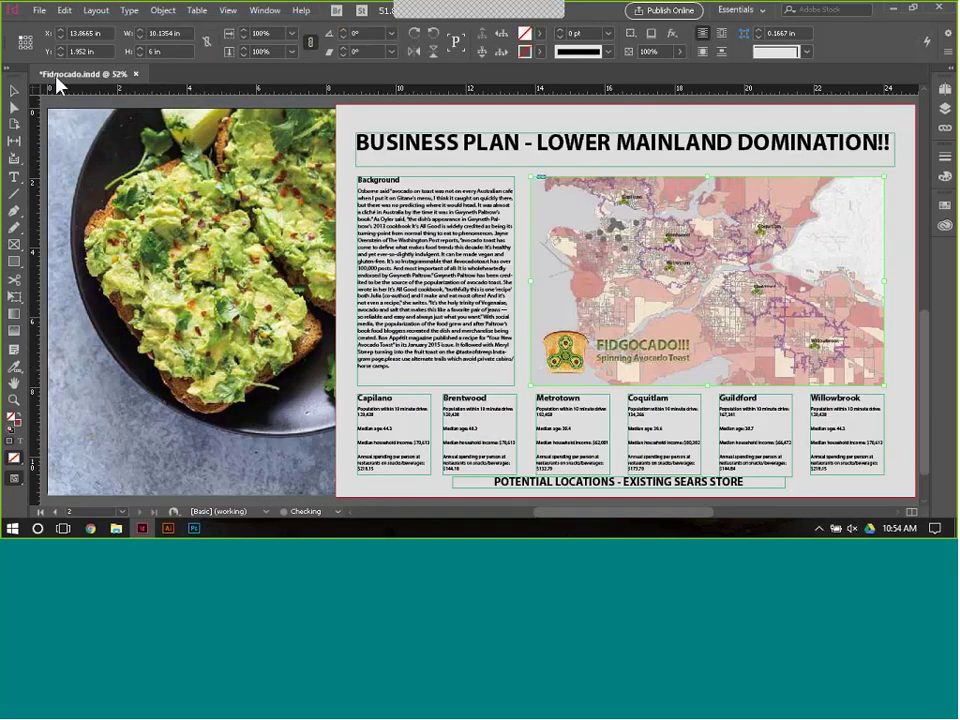
- Place the world map about 7 by 5 in beneath the "NEXT: THE WORLD!!!" heading and nudge it up closer to the heading
scroll(377, 306, up, 5)
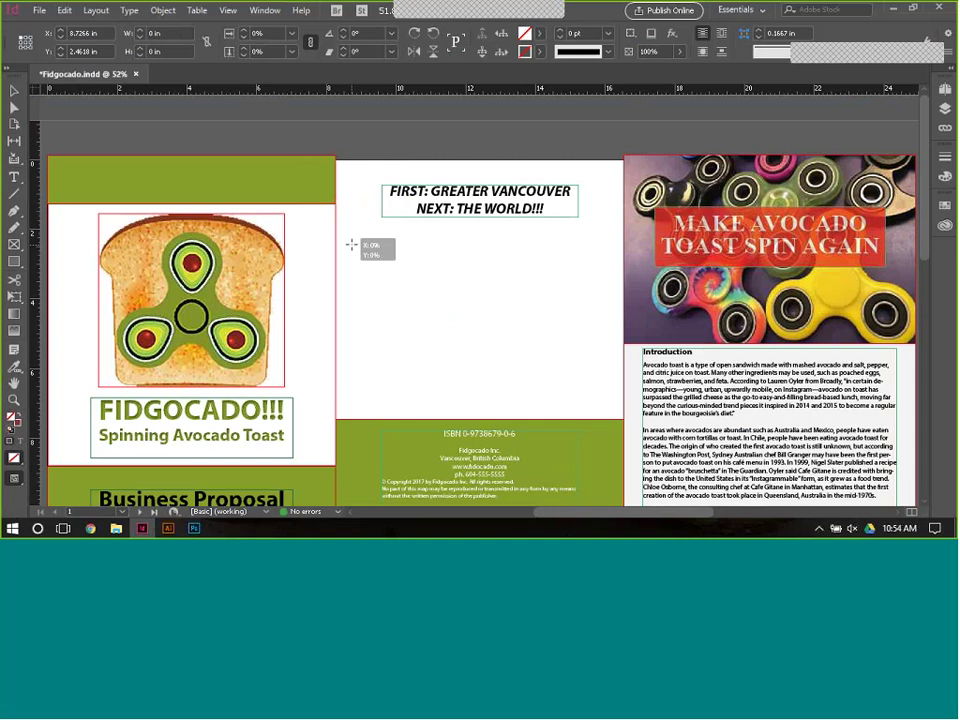
drag(352, 243, 596, 412)
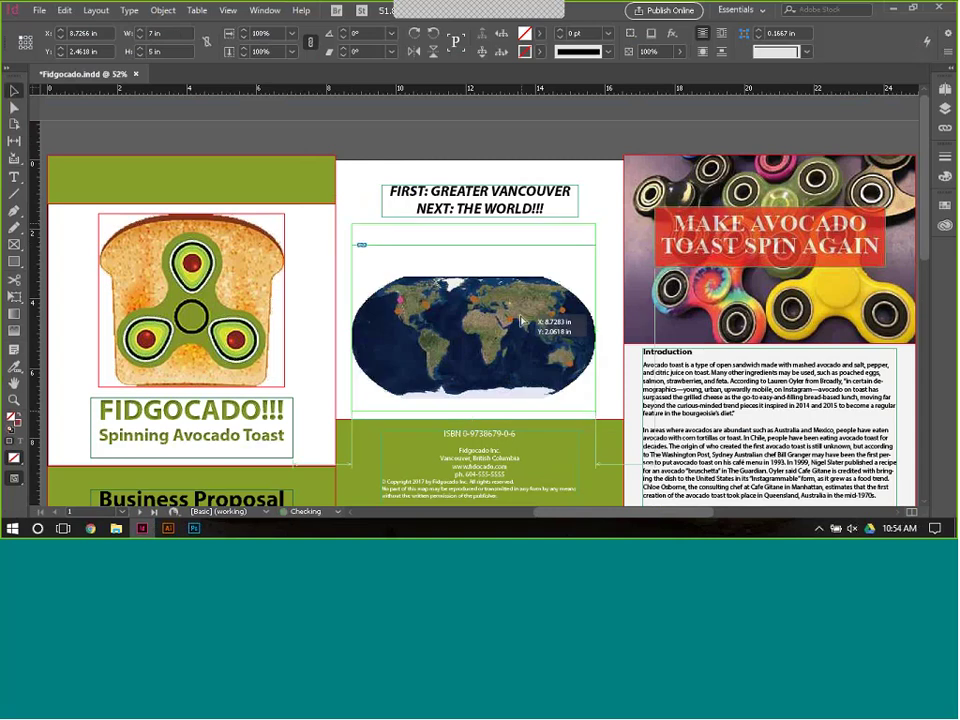
drag(520, 320, 520, 312)
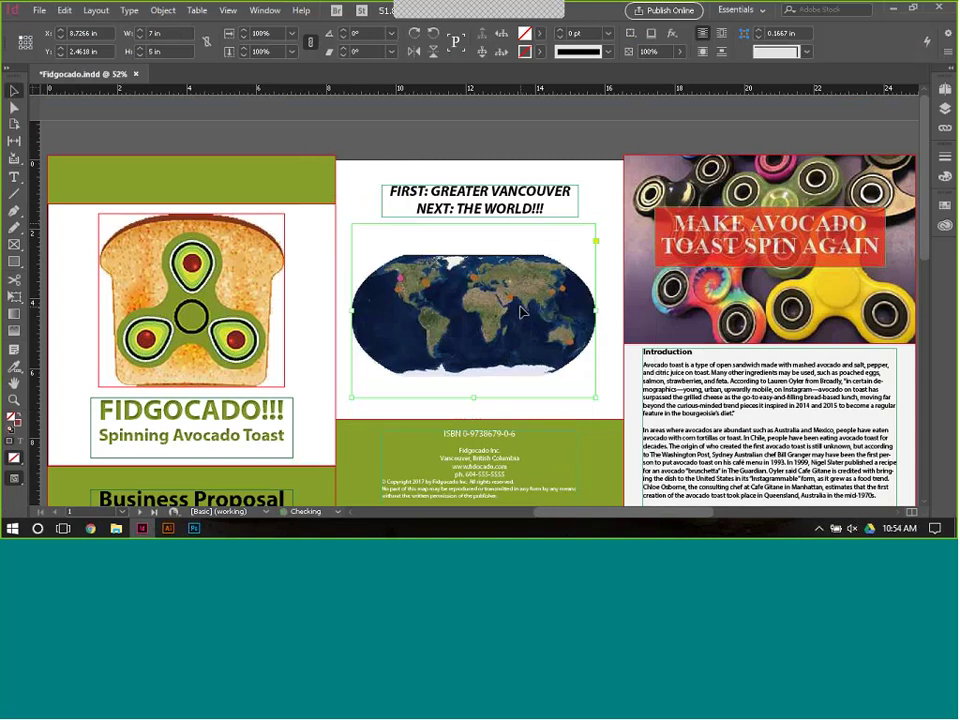
click(326, 489)
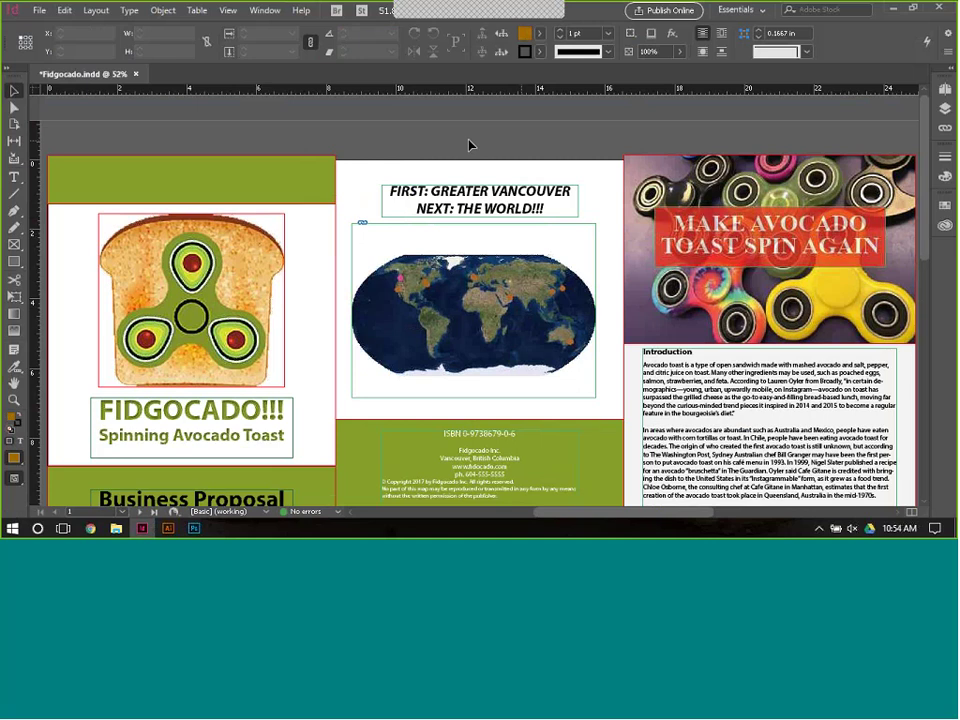